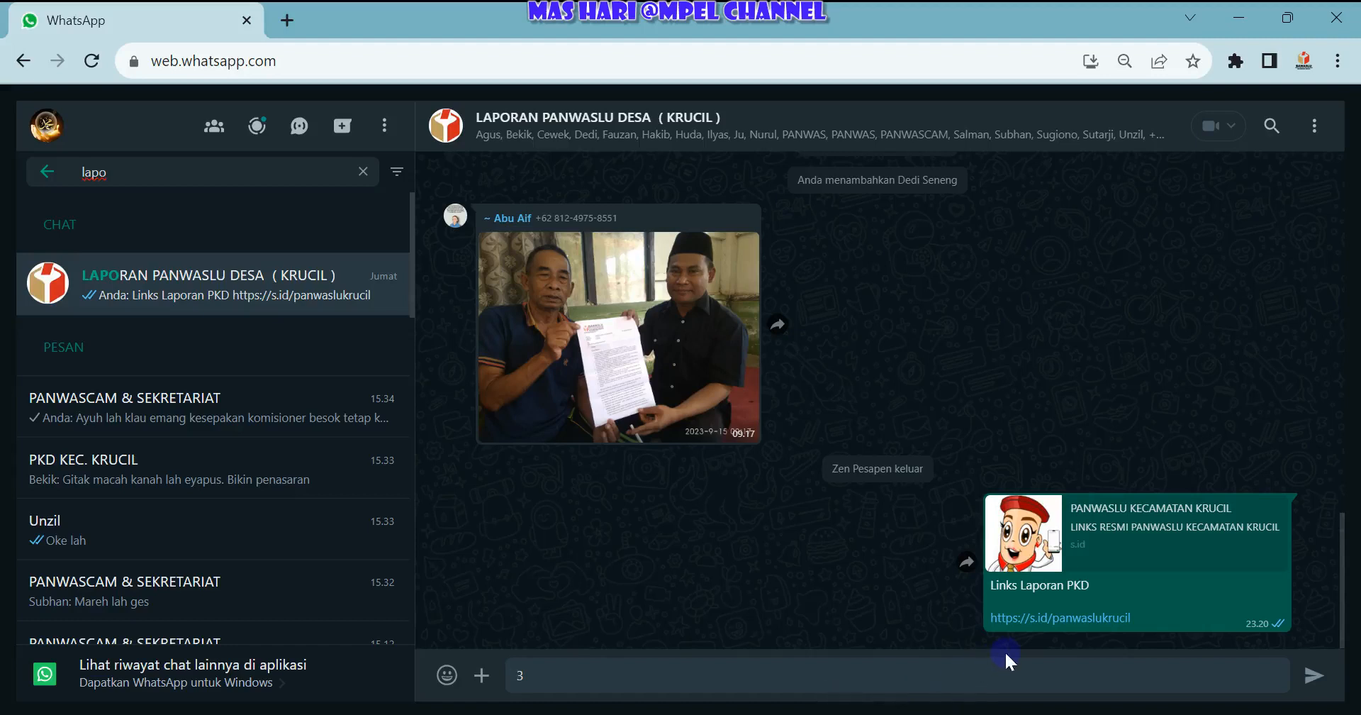
Open the Links Laporan PKD link shared in the chat and open its ALKER PENGAWASAN PEMILIH DPTb file.
click(1007, 618)
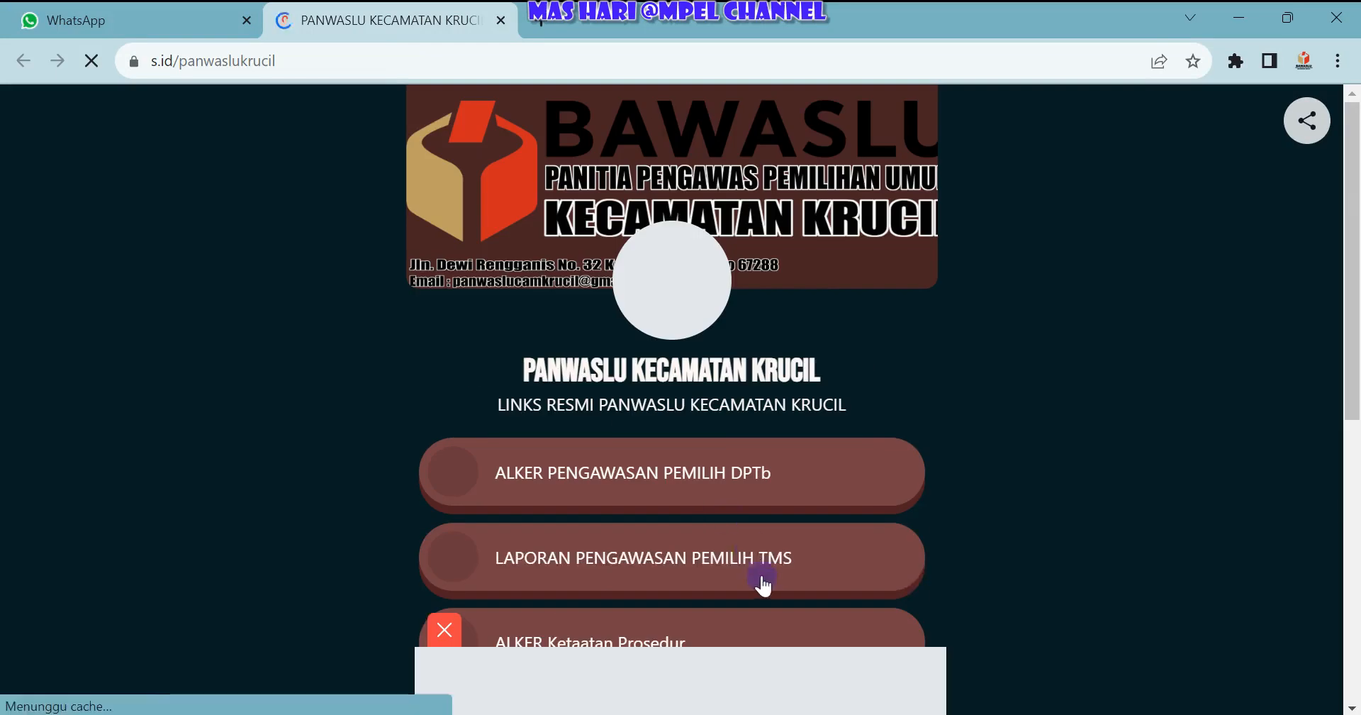
scroll(765, 563, down, 1)
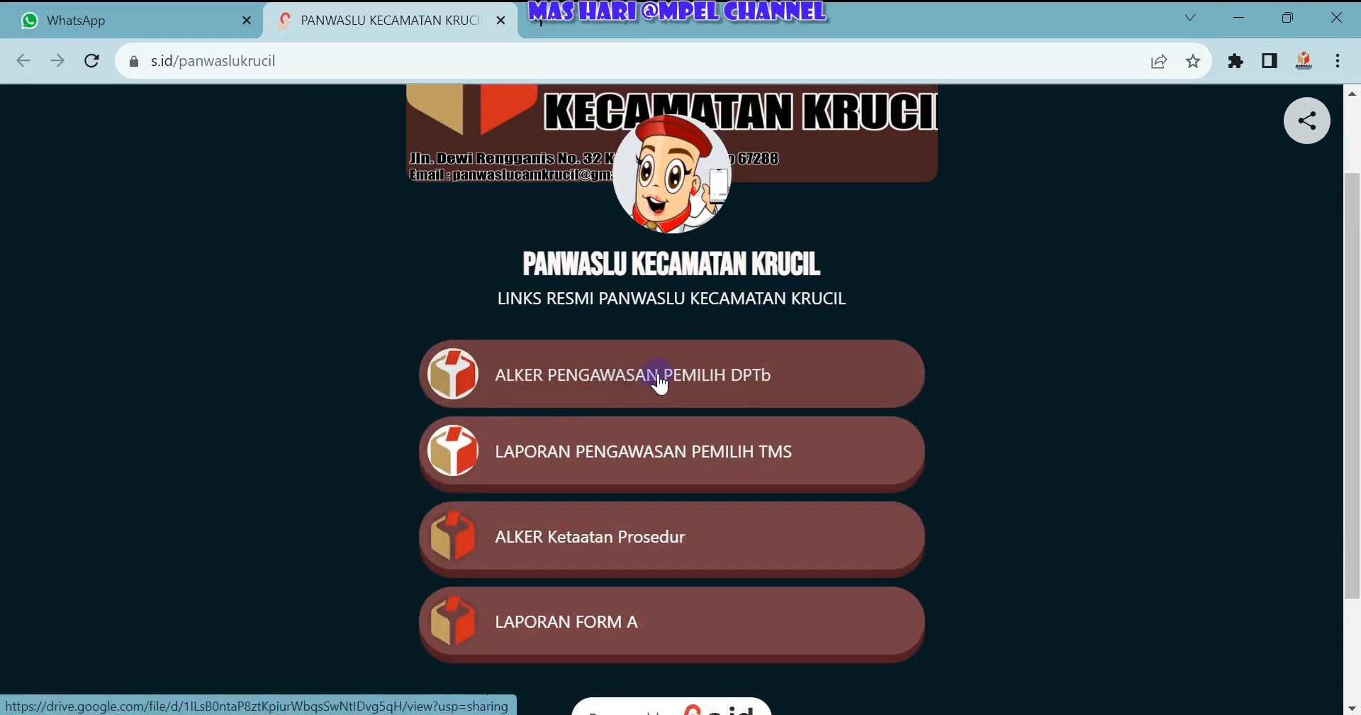
click(595, 383)
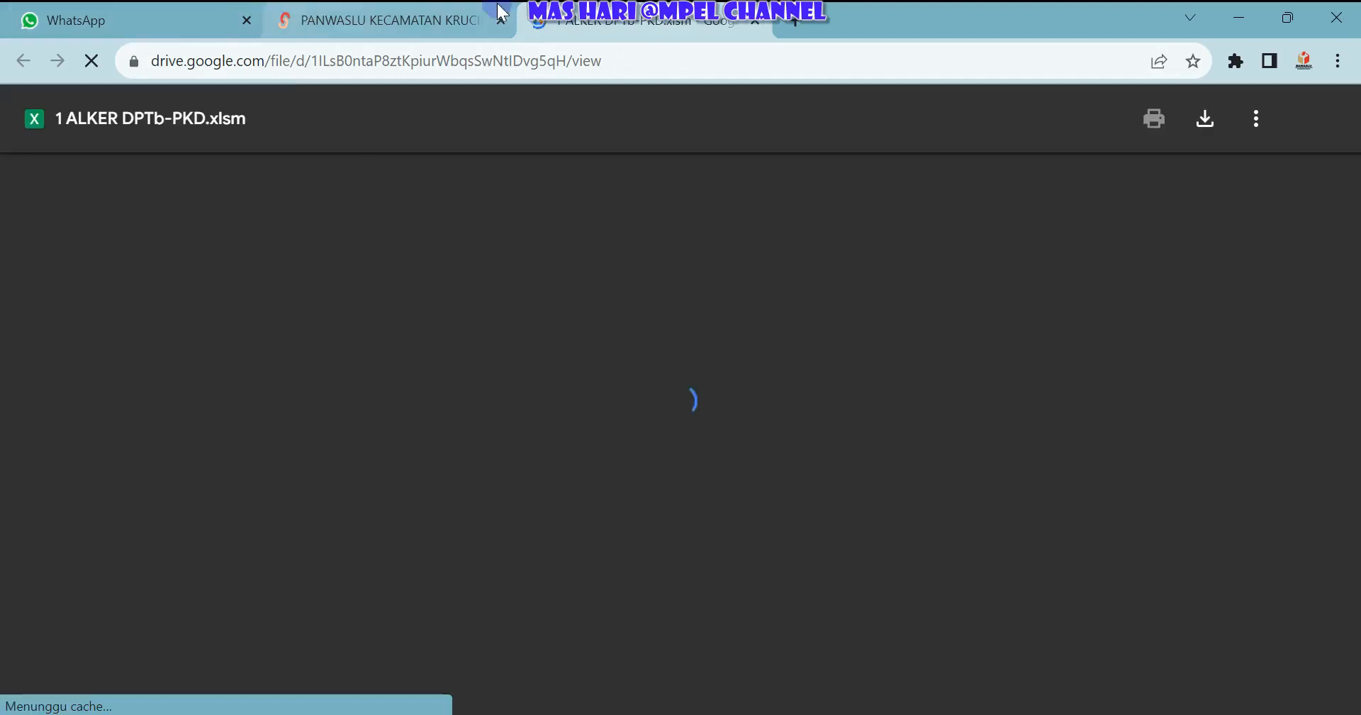
click(394, 20)
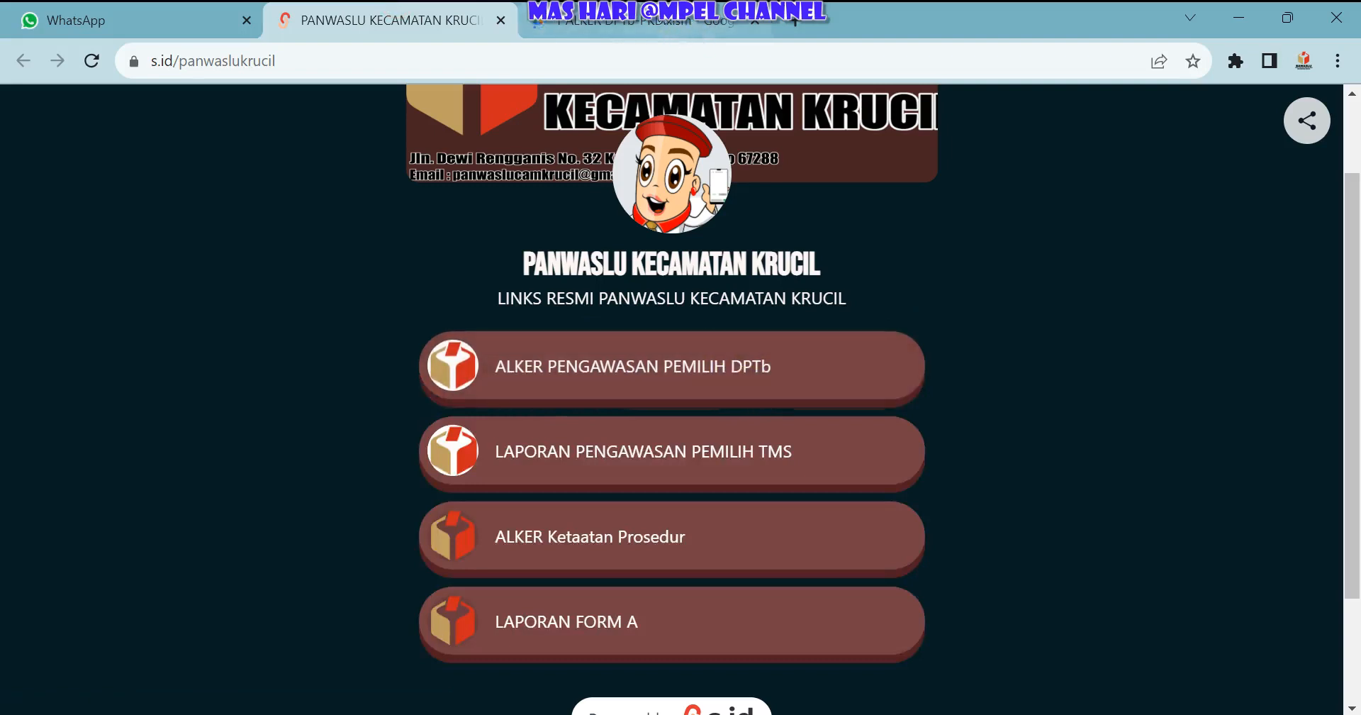
click(642, 19)
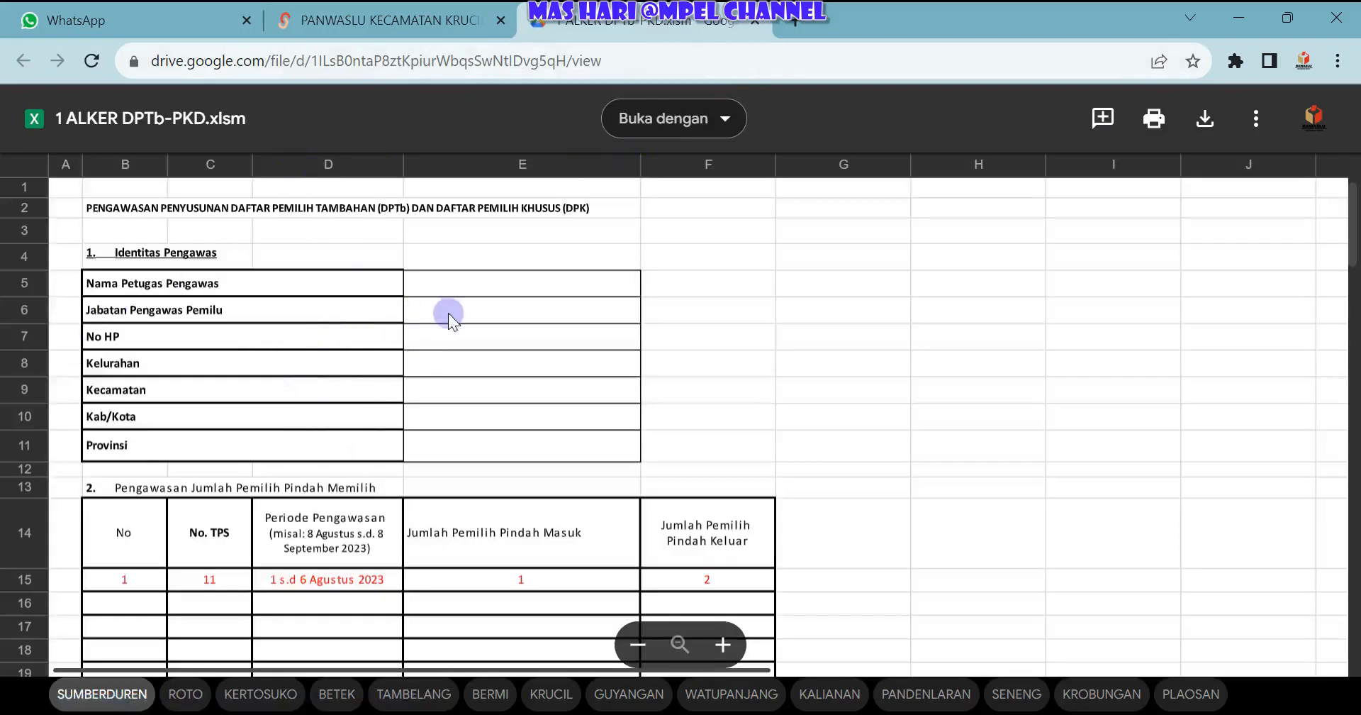
Try to enter text in the Nama Petugas Pengawas cell and other identity fields of the previewed file.
click(444, 277)
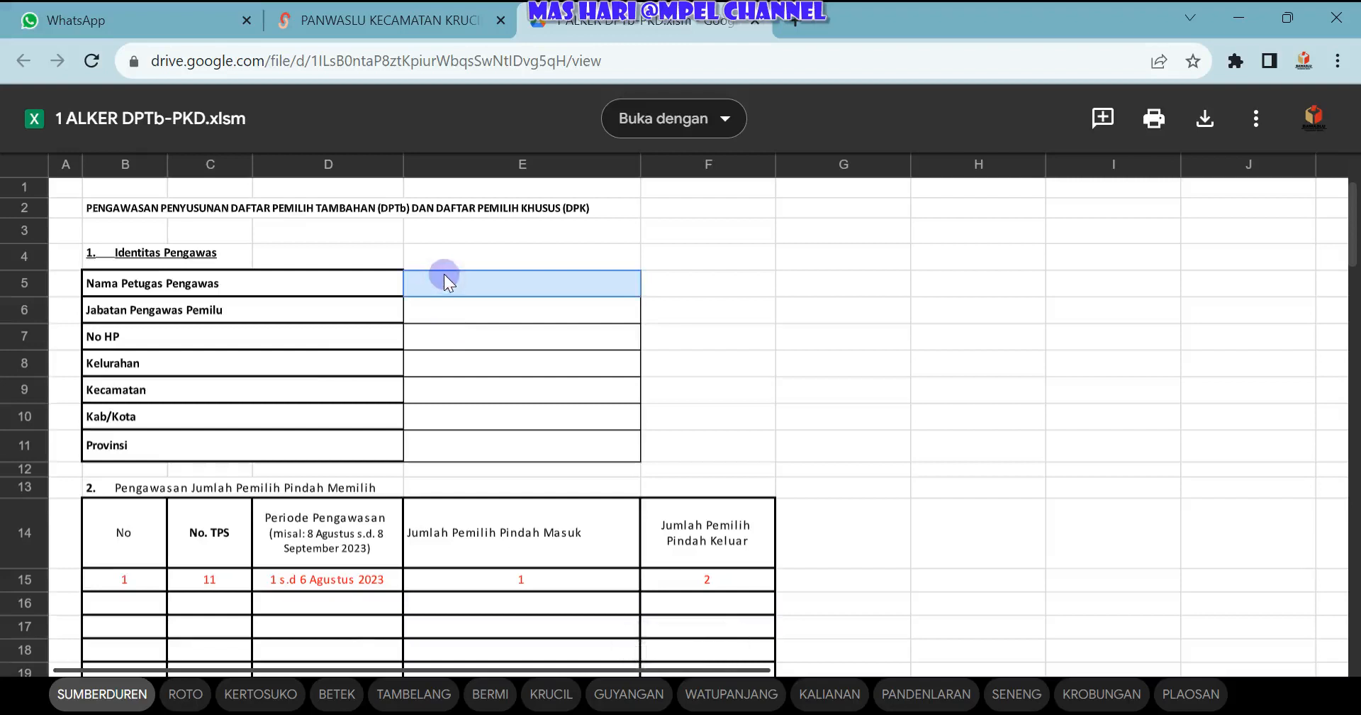
key(s)
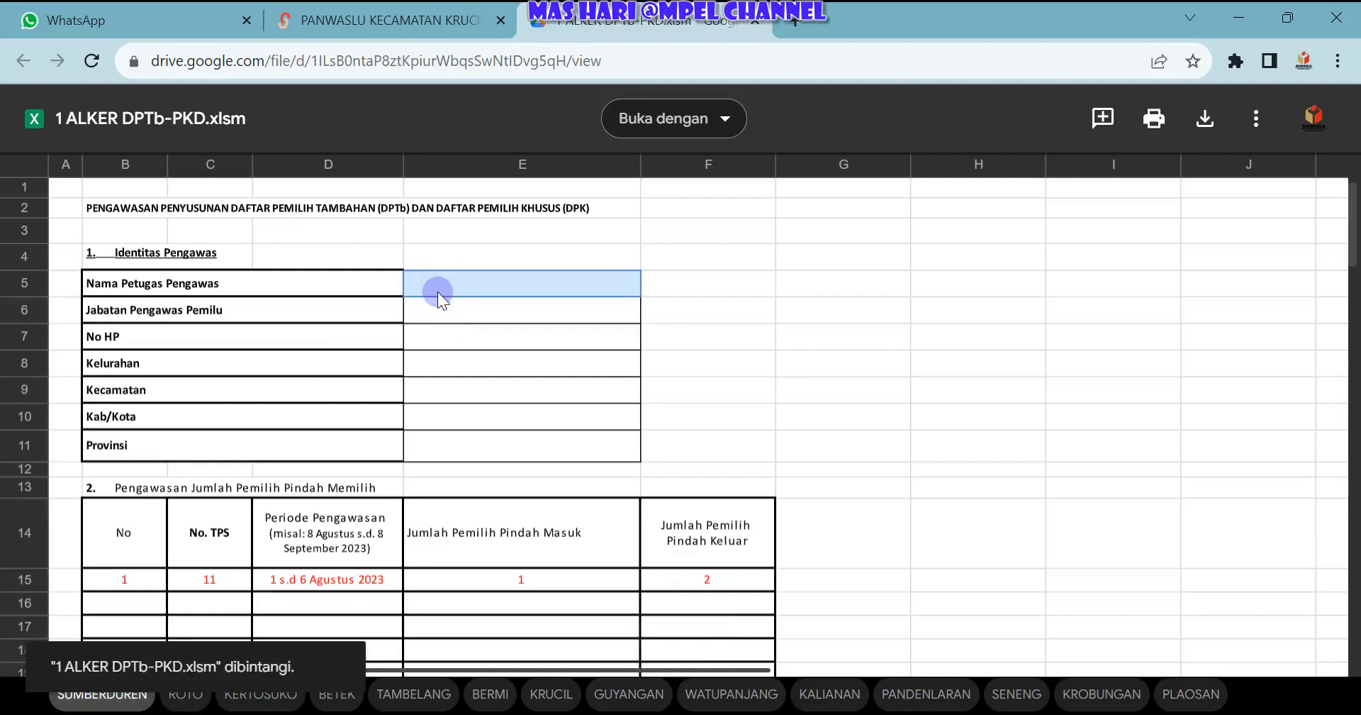
click(371, 299)
click(516, 283)
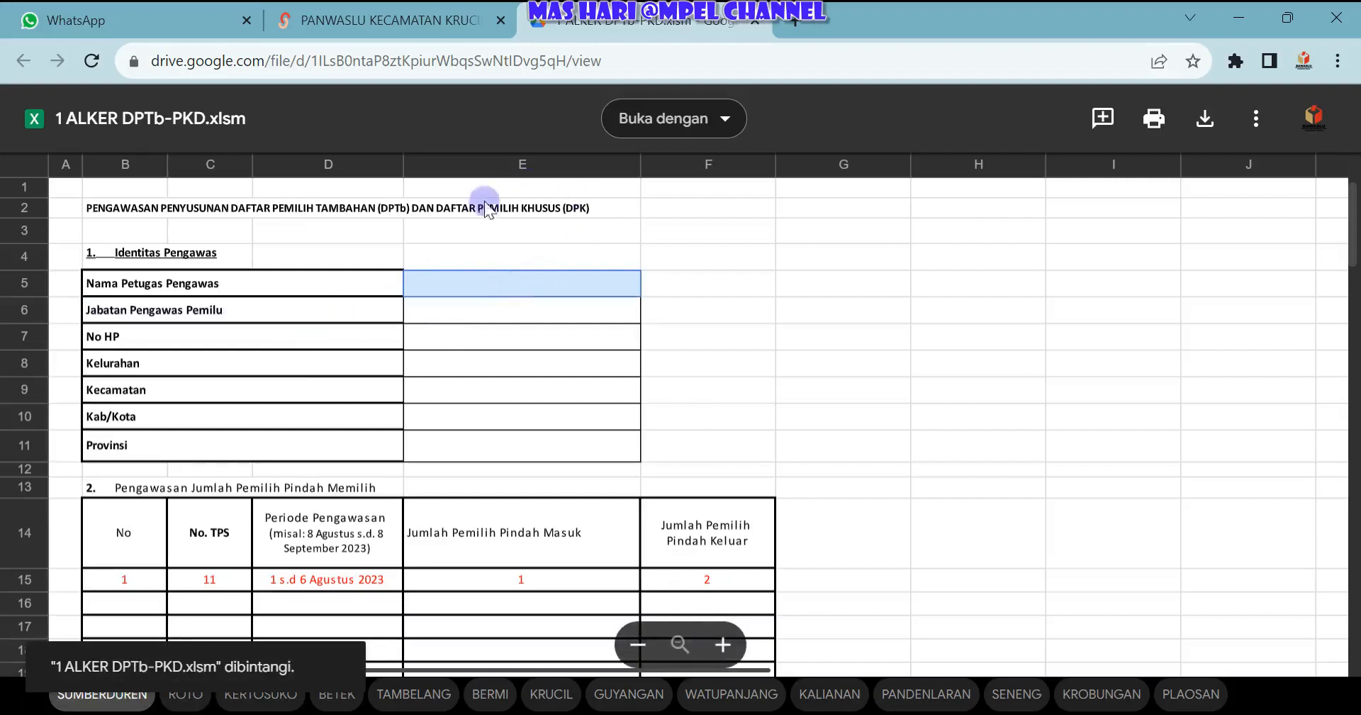
click(264, 287)
click(567, 257)
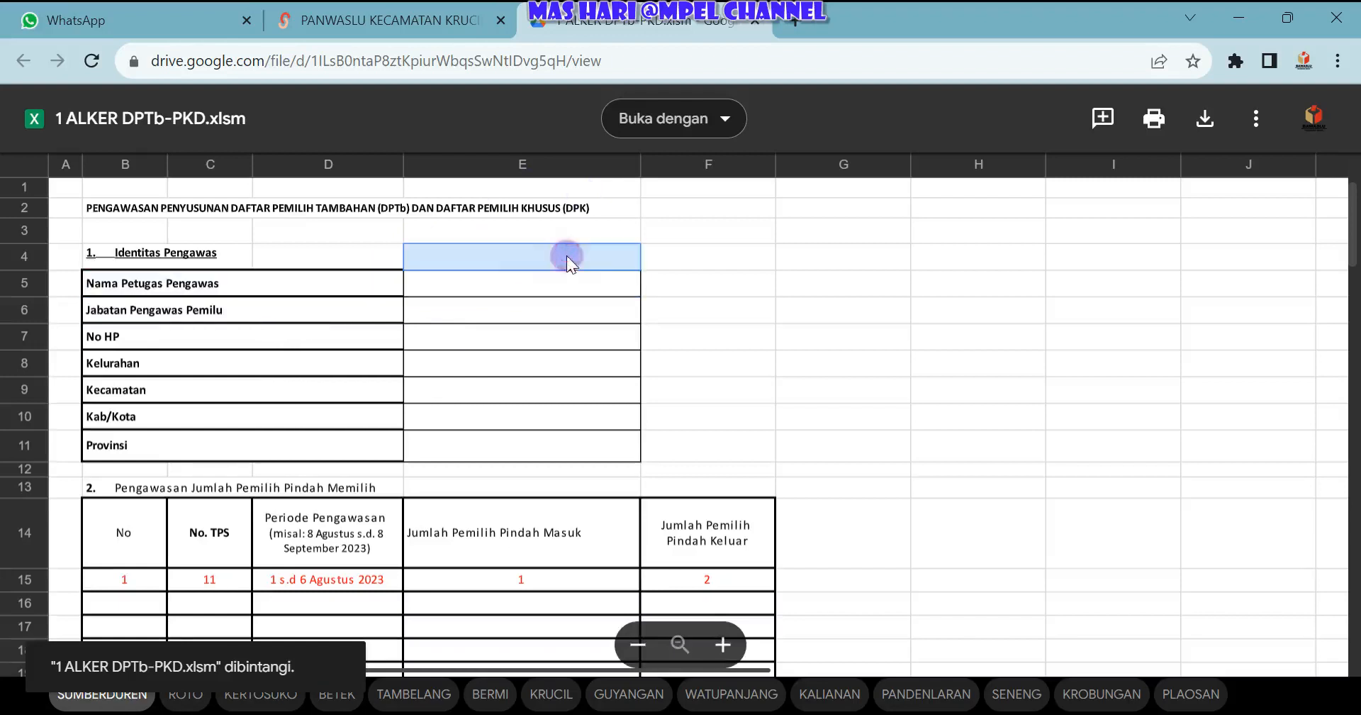
click(464, 289)
click(456, 360)
click(277, 363)
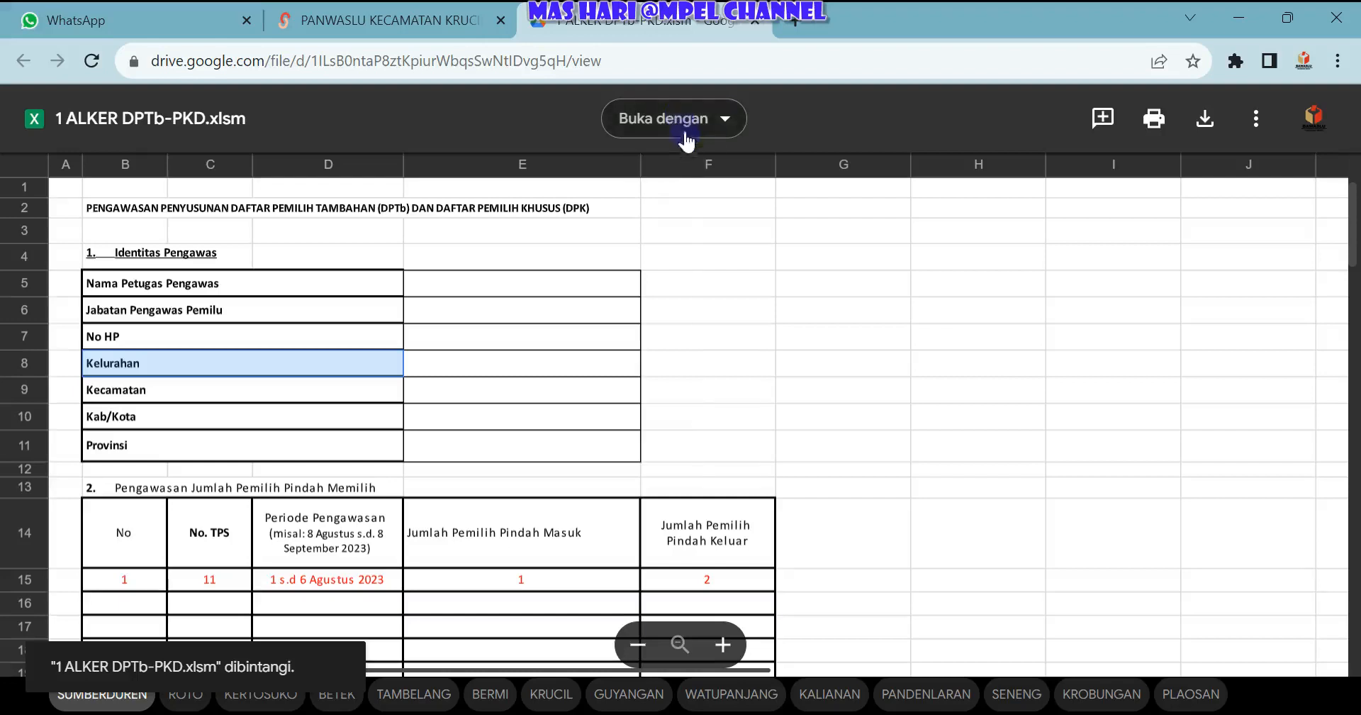
Open the previewed 1 ALKER DPTb-PKD.xlsm file with Google Spreadsheet.
click(723, 122)
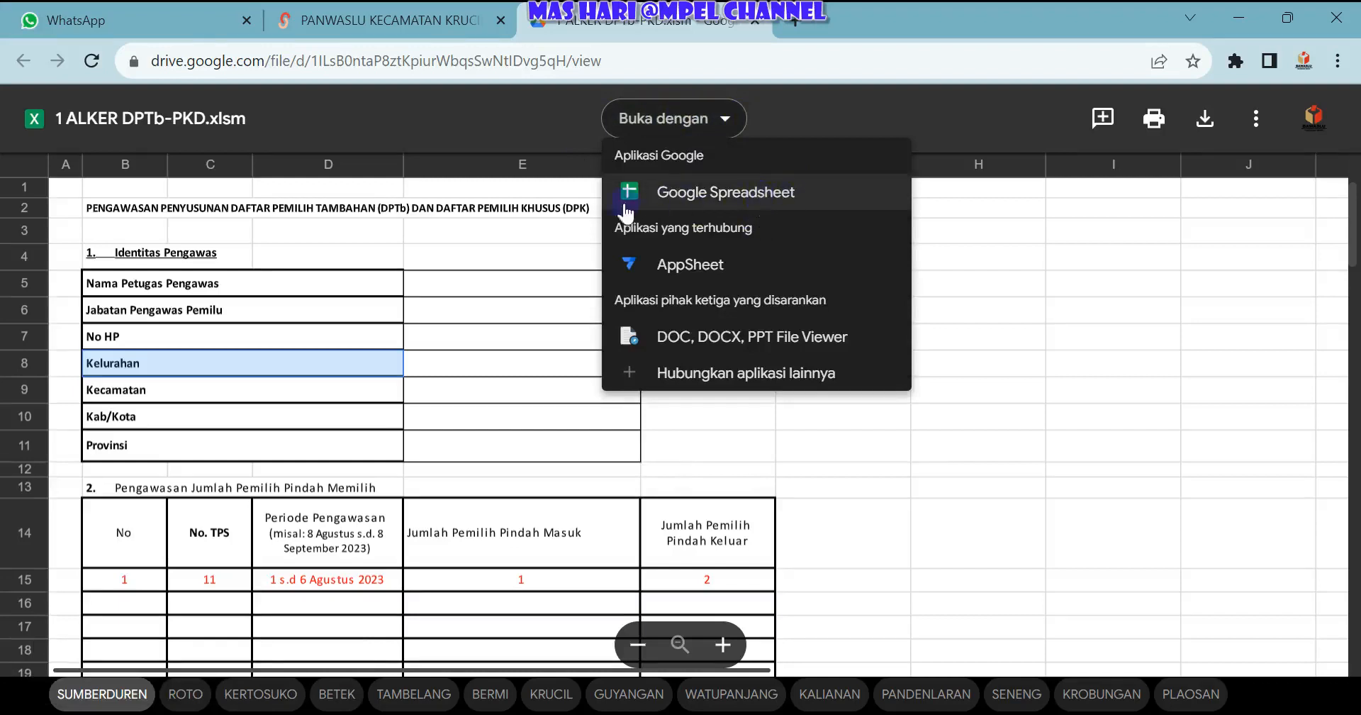
click(699, 122)
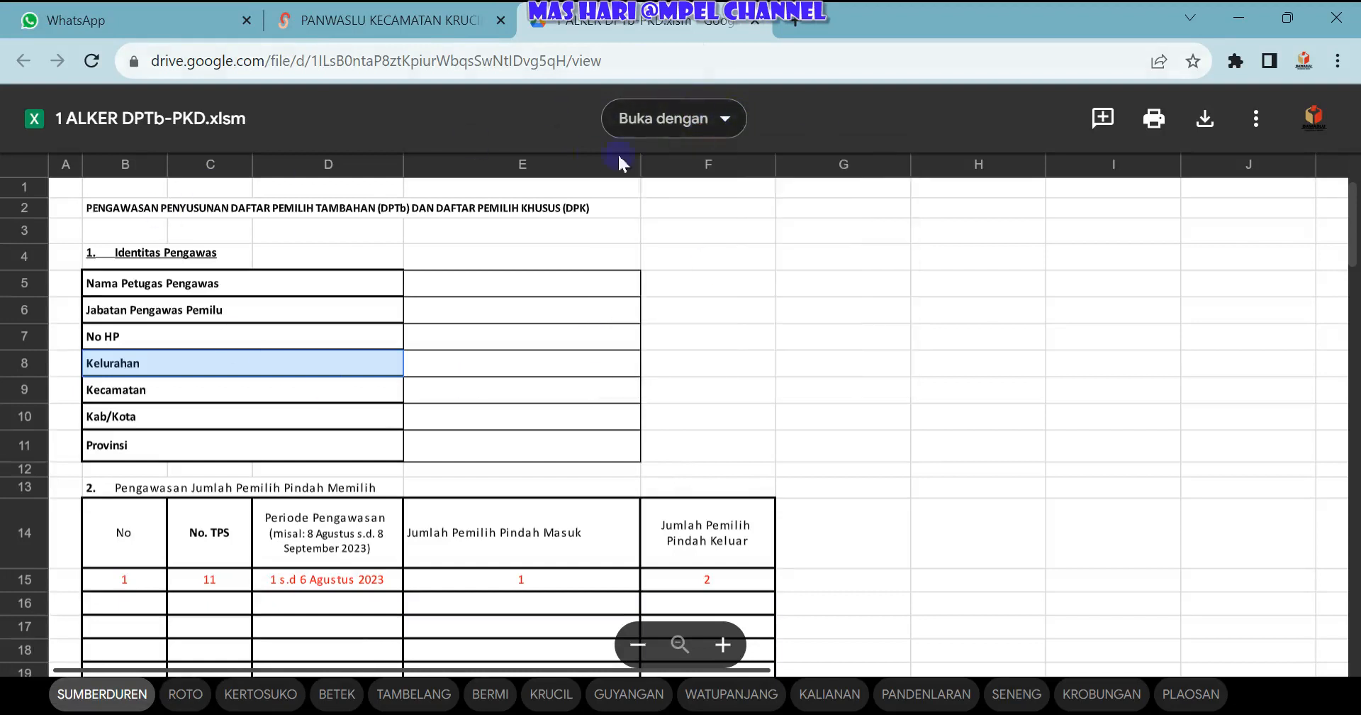
click(729, 119)
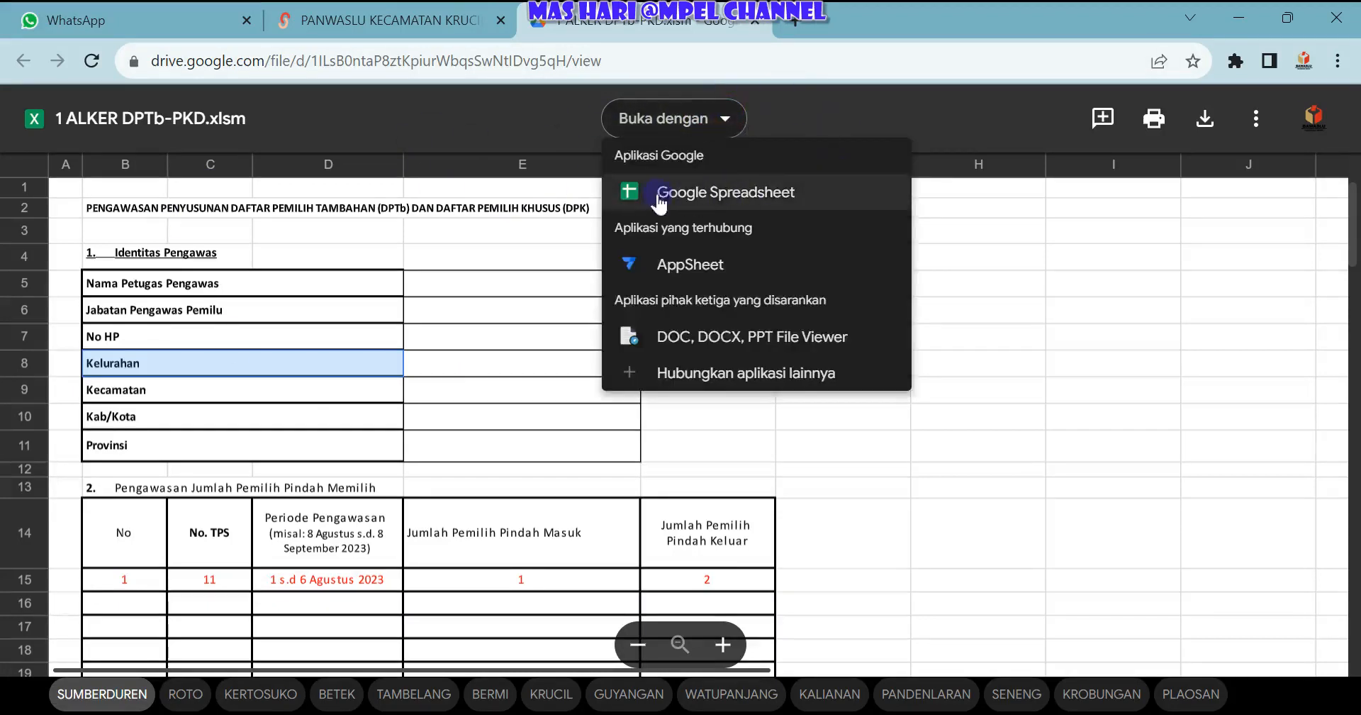
click(764, 195)
click(823, 198)
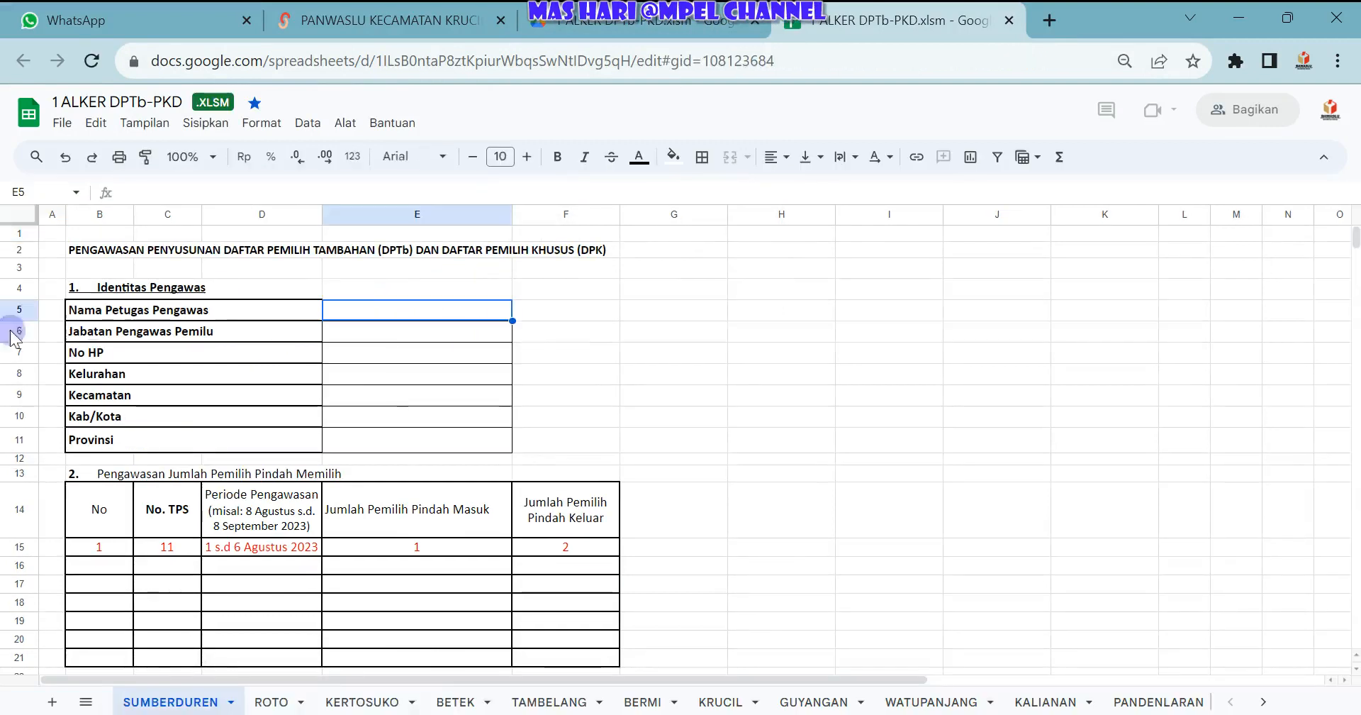
Examine the Identitas Pengawas fields and the Pengawasan Jumlah Pemilih Pindah Memilih table on the SUMBERDUREN sheet.
click(152, 353)
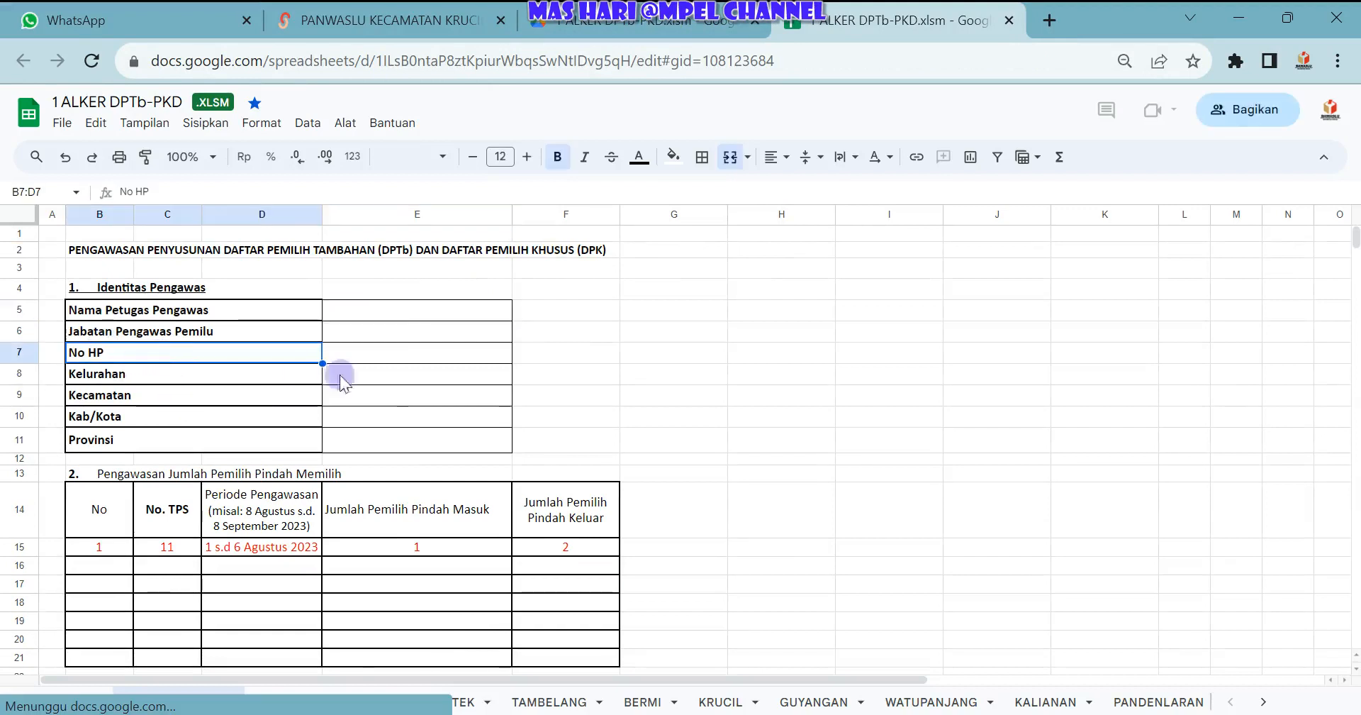
click(282, 310)
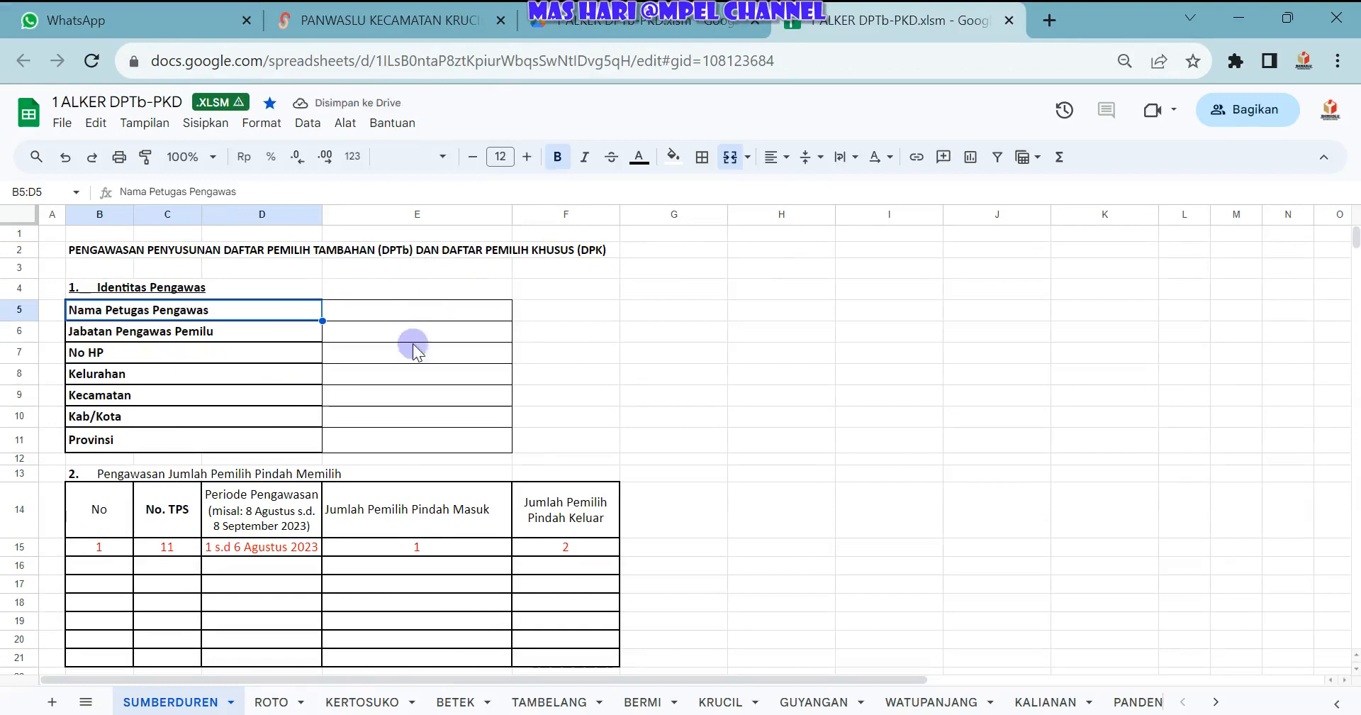
click(393, 314)
click(403, 389)
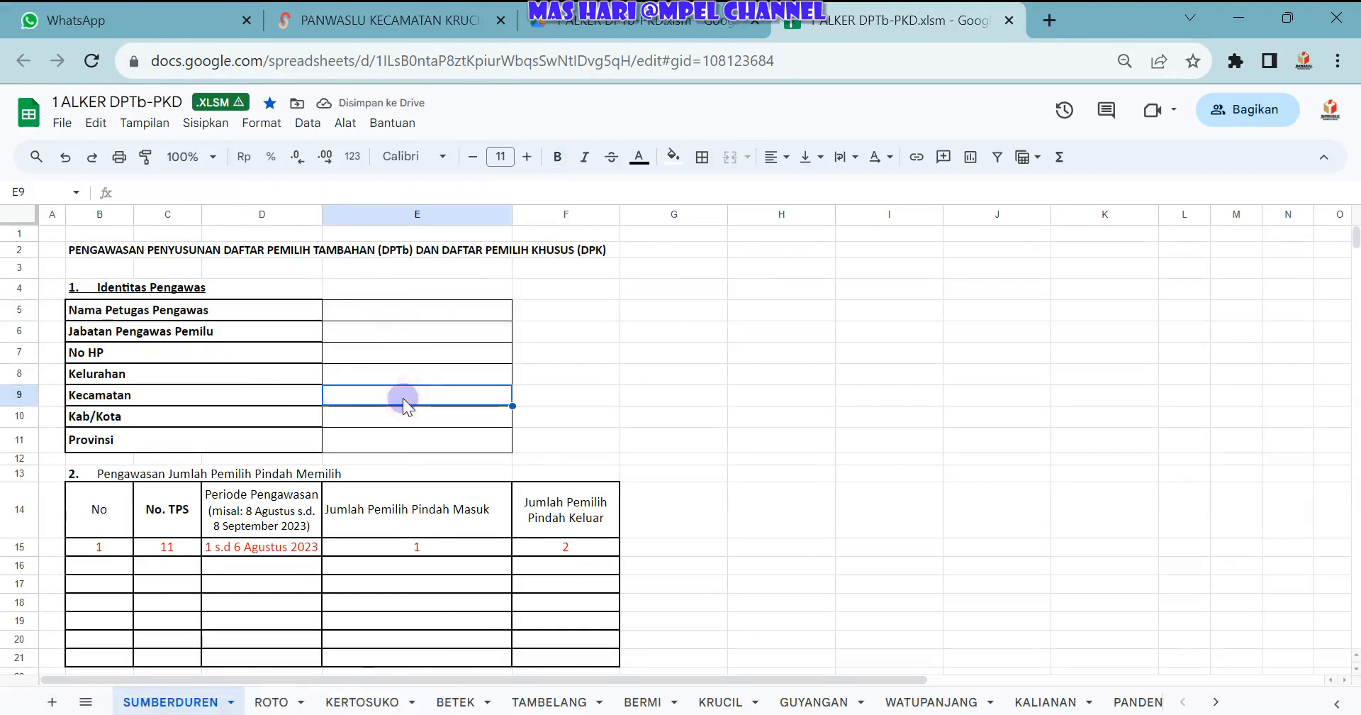
scroll(400, 391, down, 3)
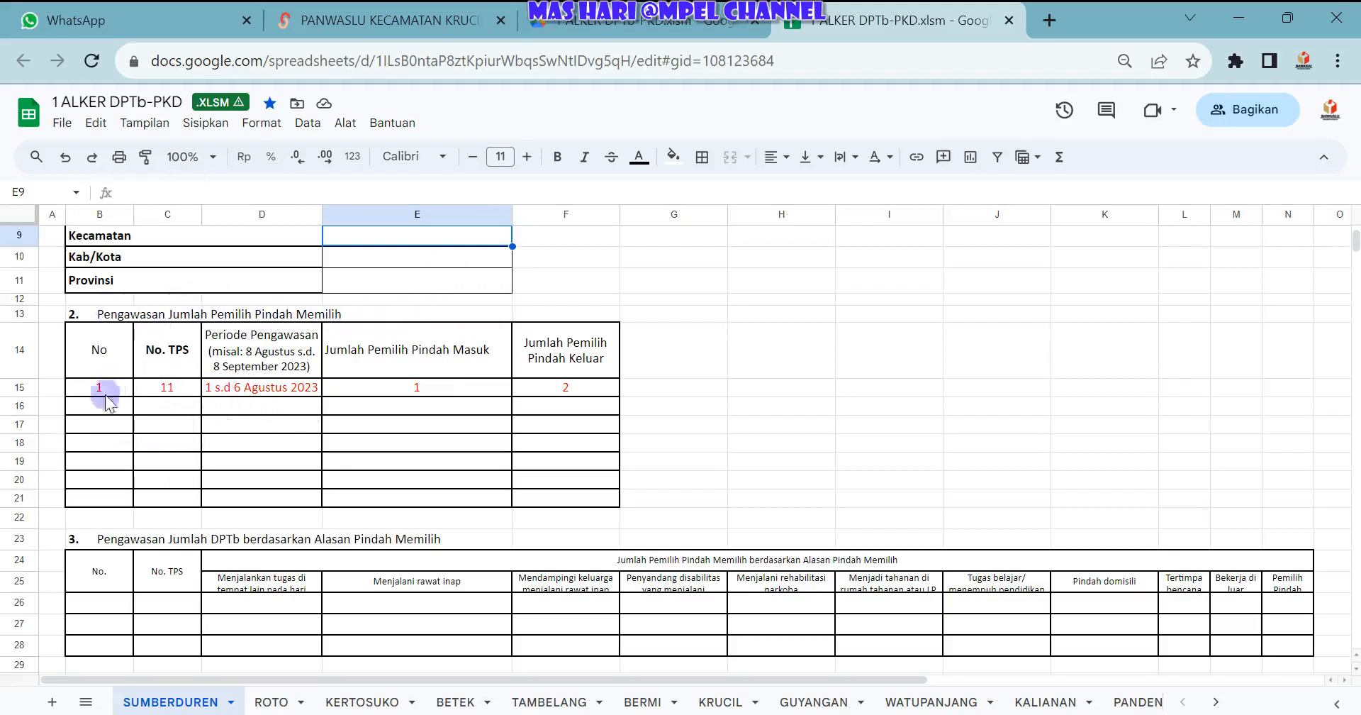
click(120, 442)
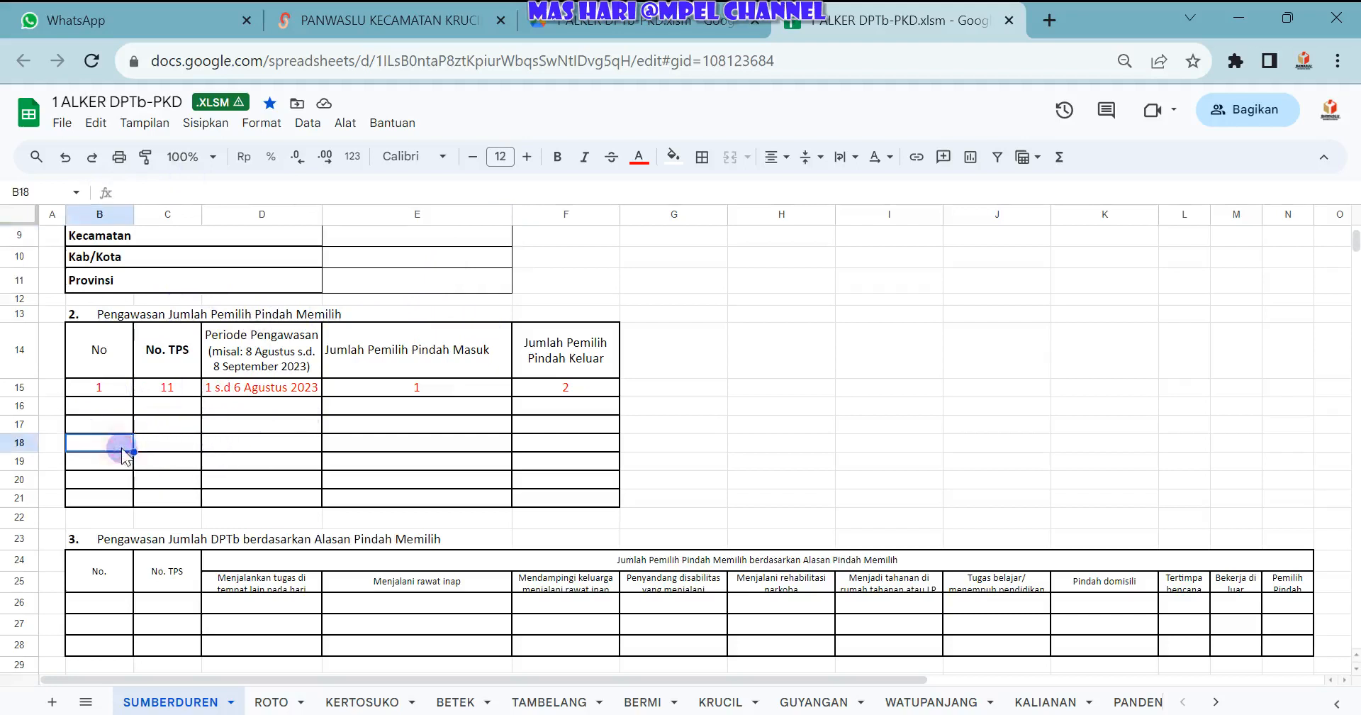
click(99, 387)
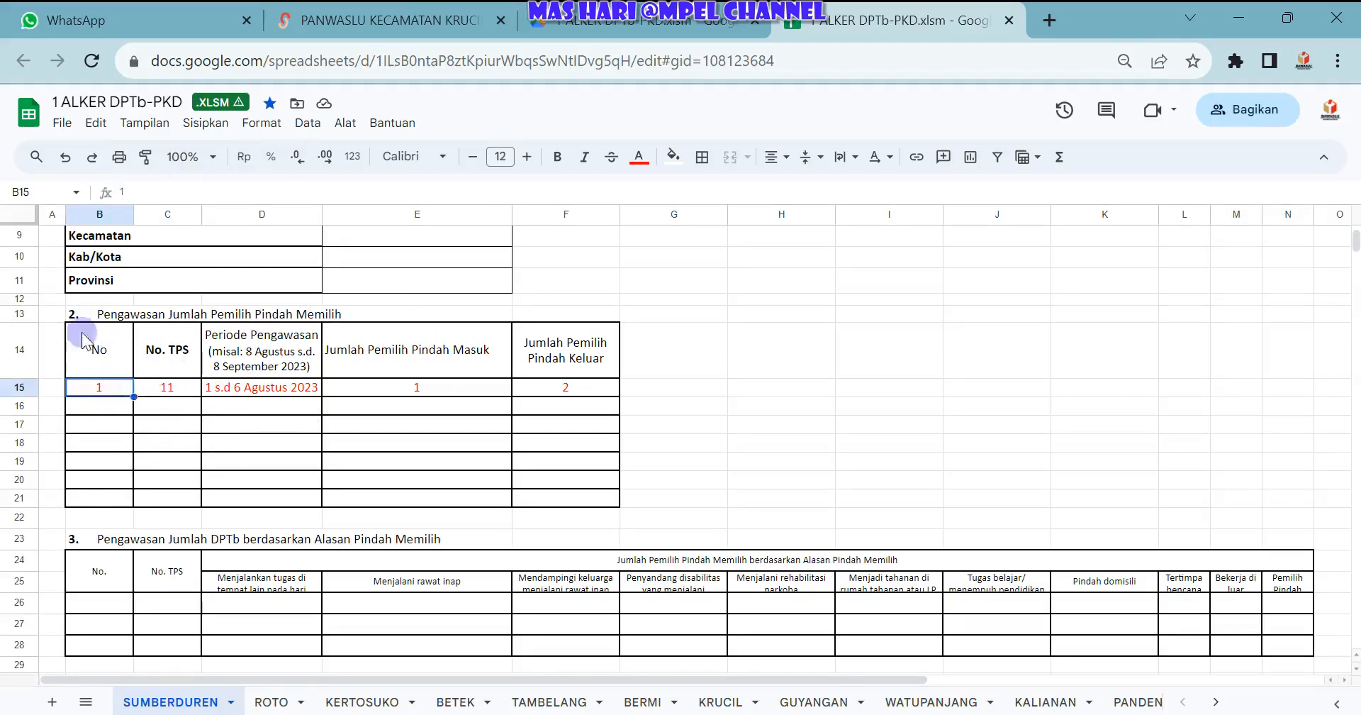
click(105, 404)
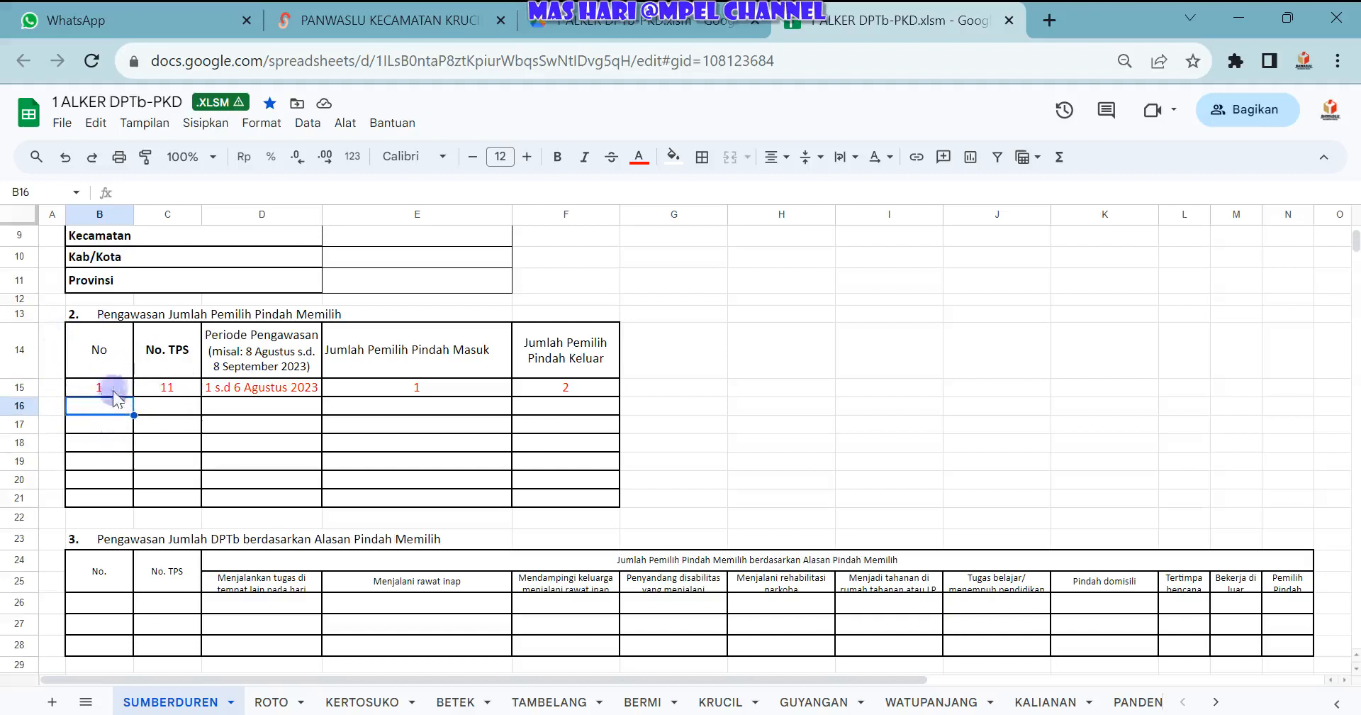
click(102, 428)
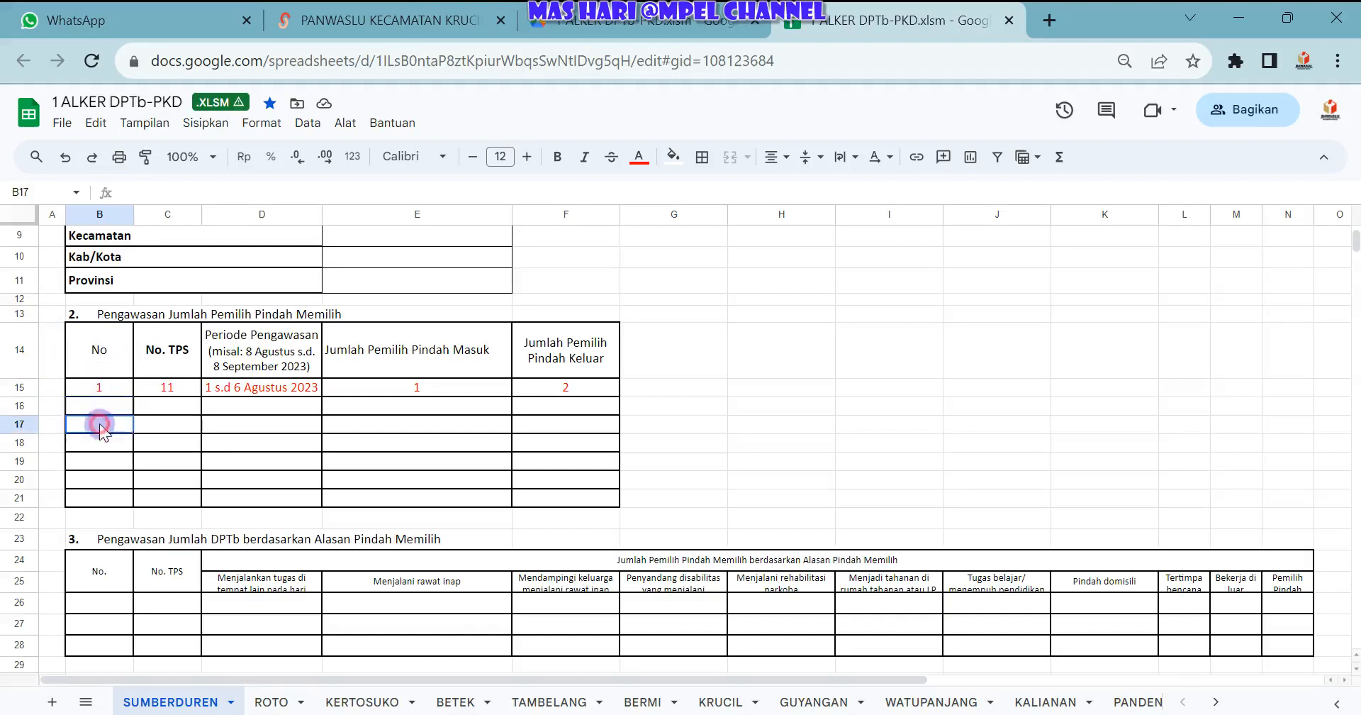
Agree to continue editing the Excel file and fill cells B16 to B20 of the No column with 2 to 6.
click(96, 402)
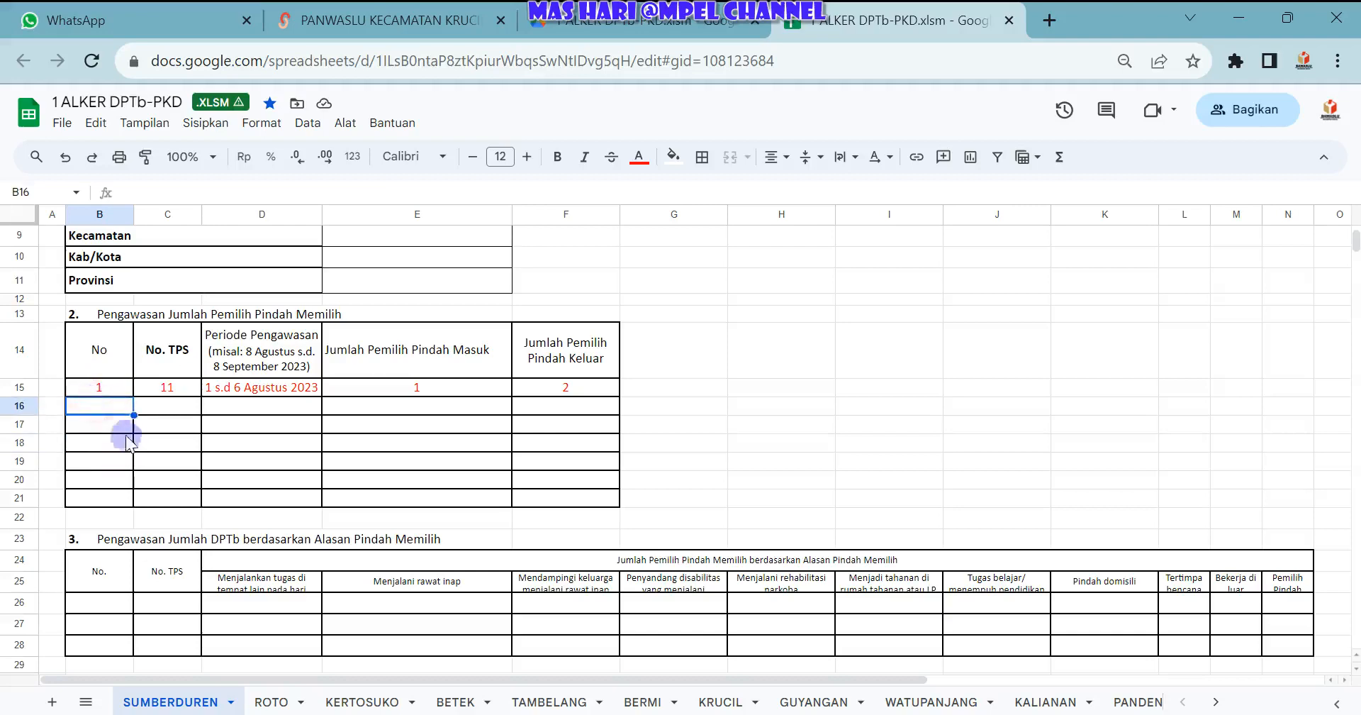
double_click(118, 400)
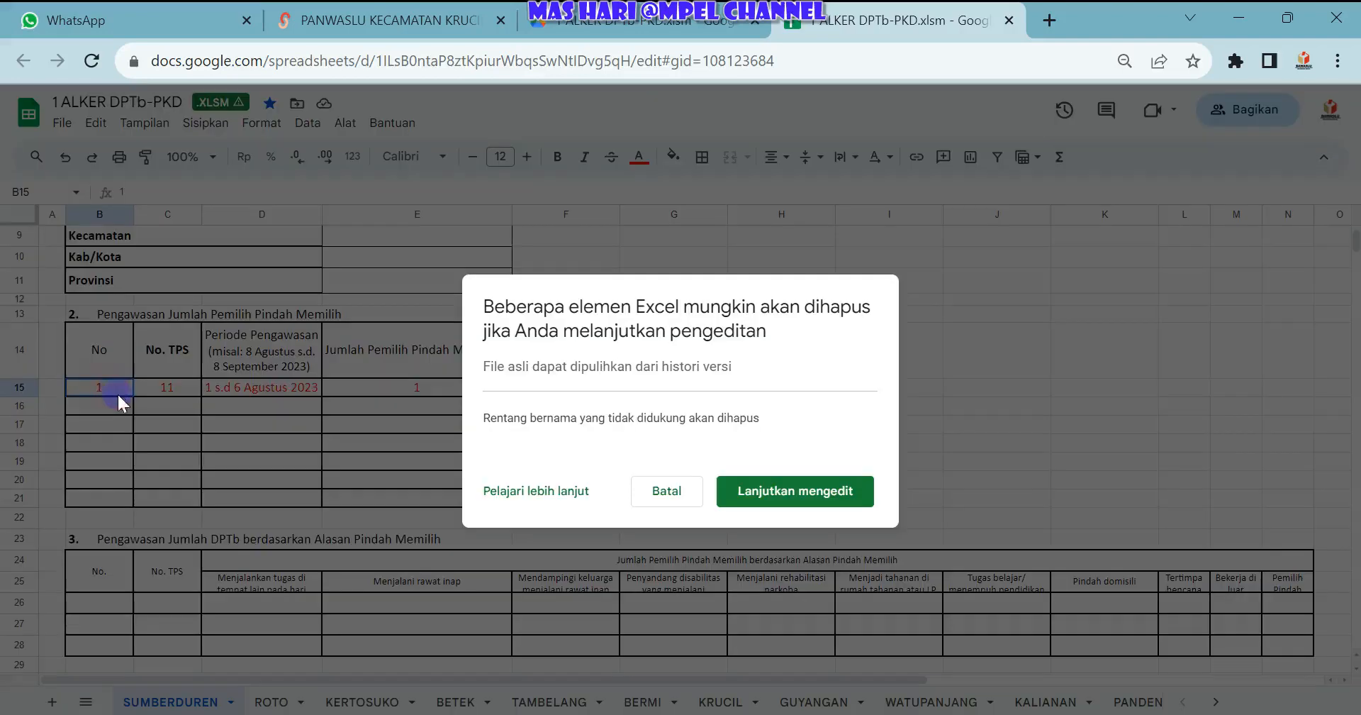
click(777, 486)
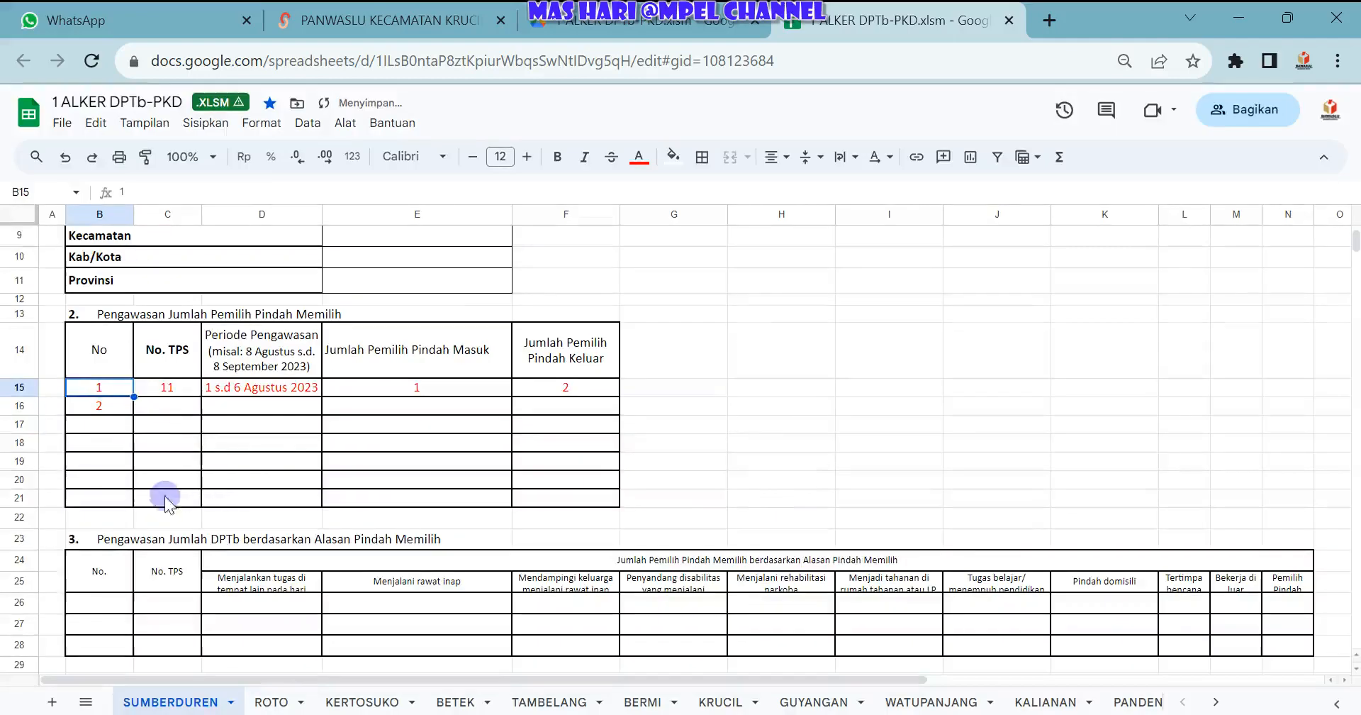
drag(125, 394, 133, 488)
Clear the numbers 2 to 6 from cells B16 to B20 of the No column.
drag(100, 405, 106, 486)
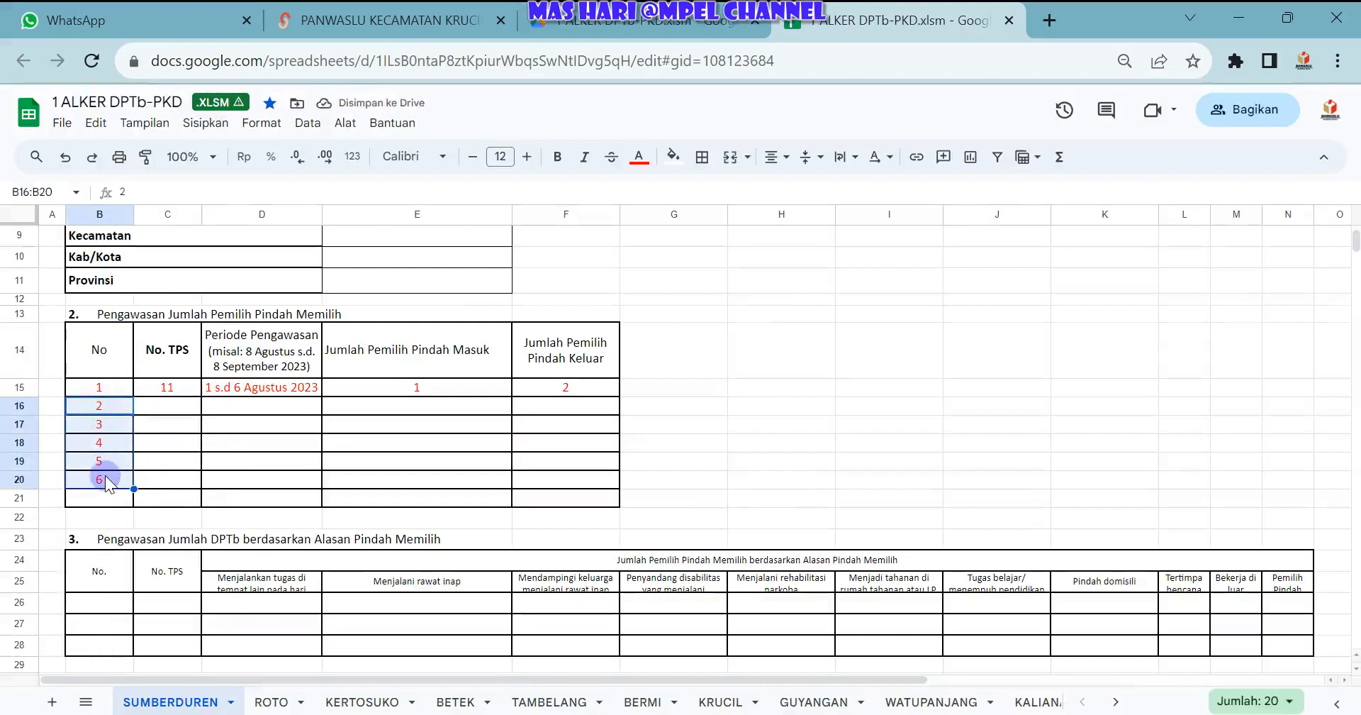
key(Delete)
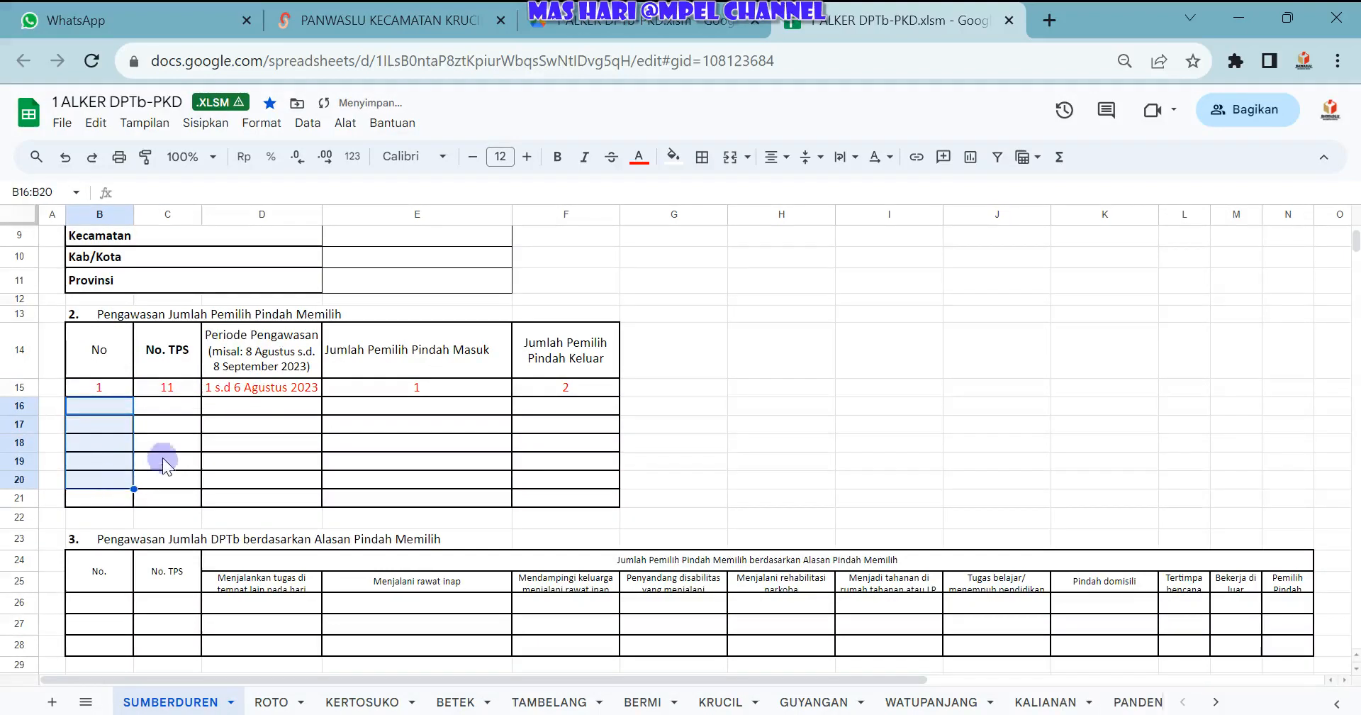
Set the No. TPS value in the first row of the Pengawasan Jumlah Pemilih Pindah Memilih table to 14.
click(170, 409)
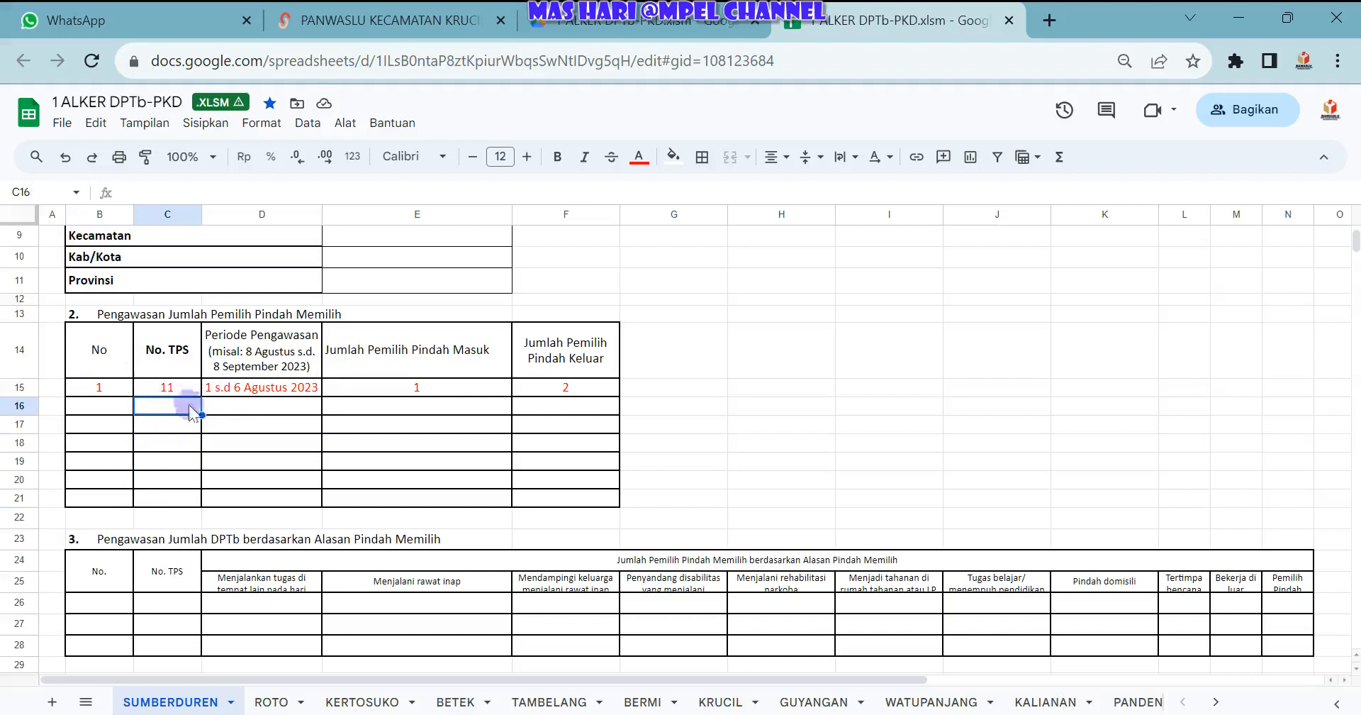
click(170, 388)
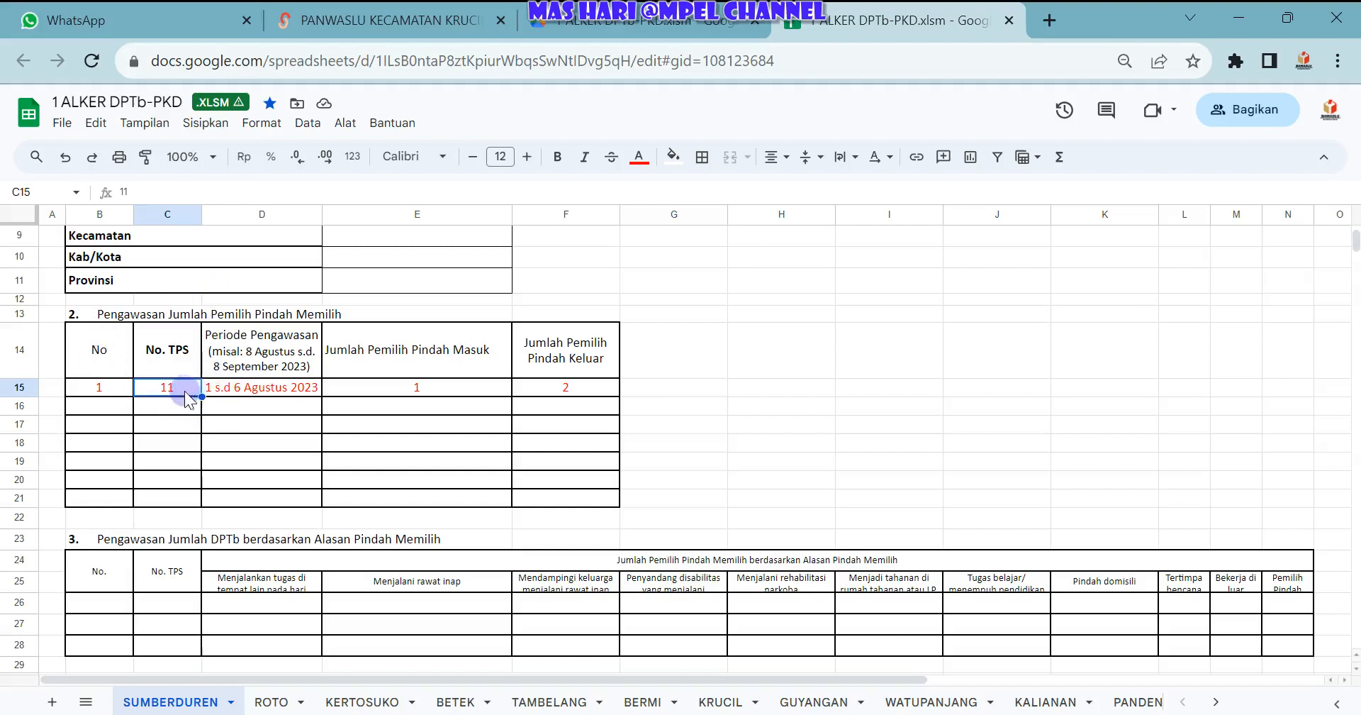
text(14)
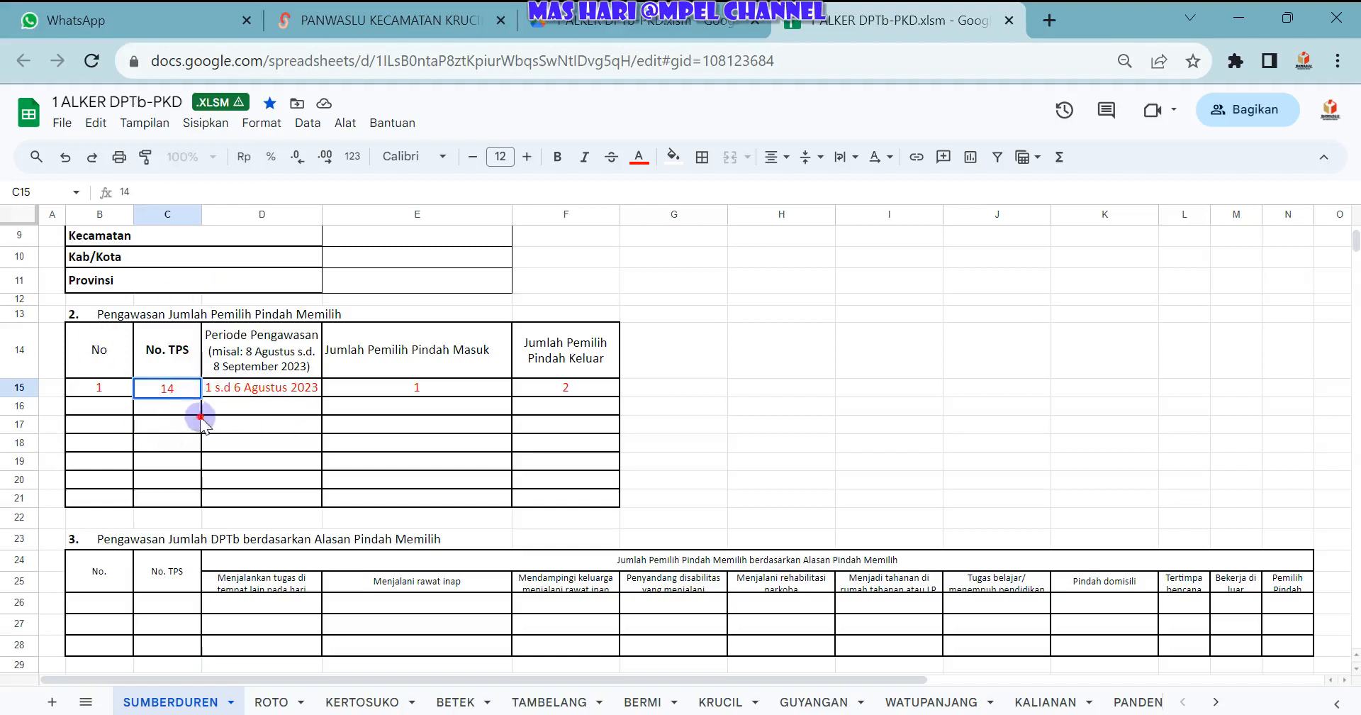
key(Return)
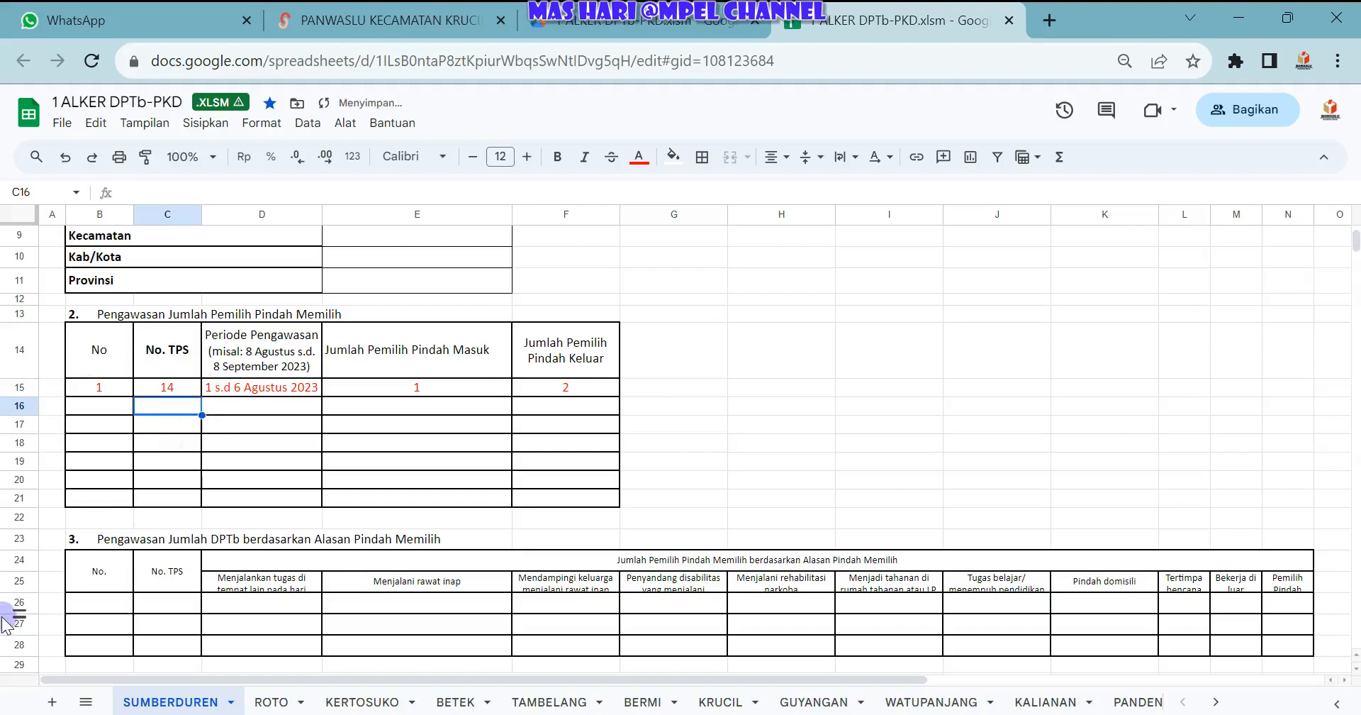
click(223, 438)
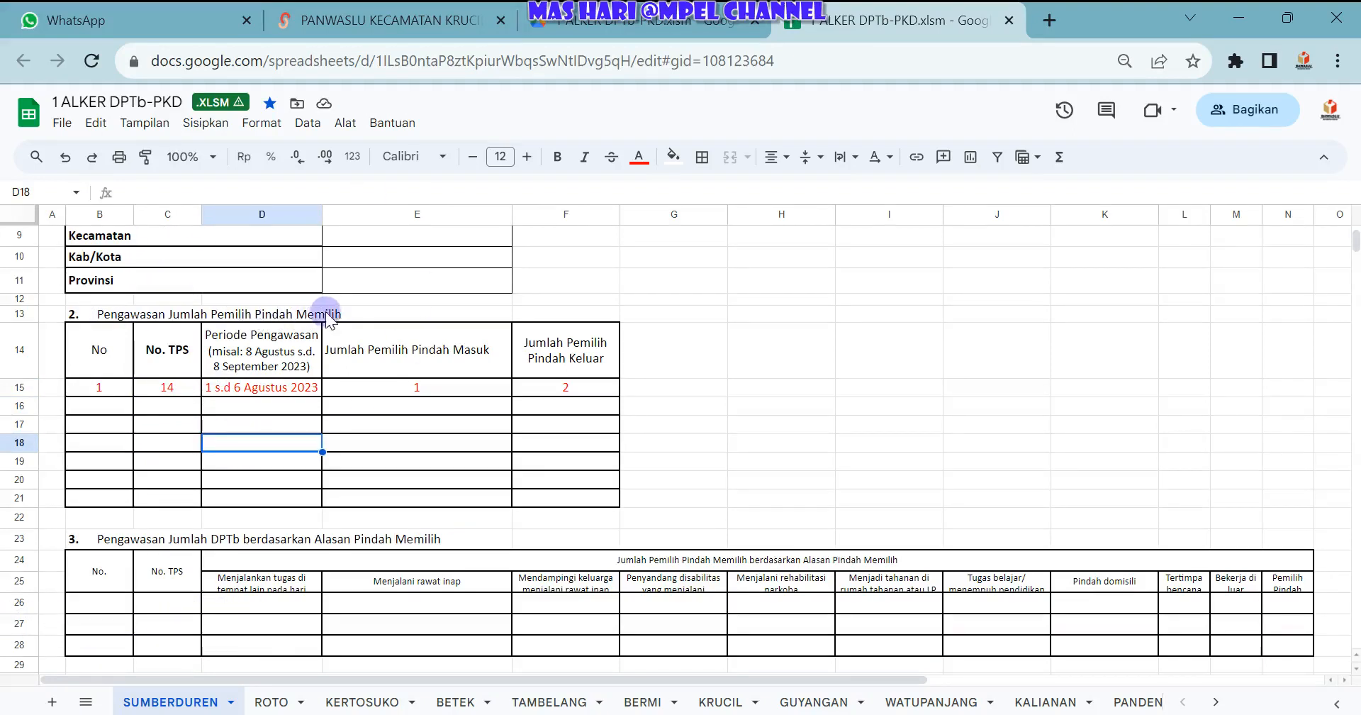
click(305, 316)
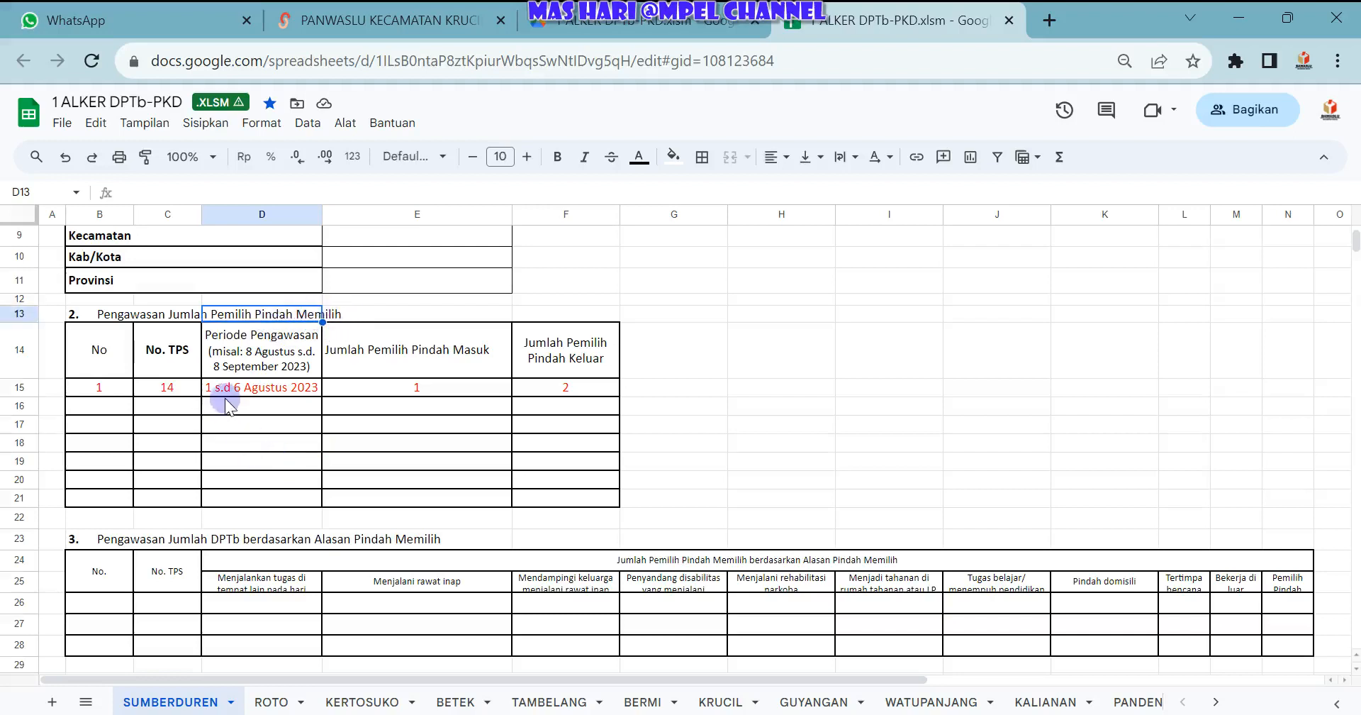
Set the No. TPS value in cell C15 to 2.
click(180, 388)
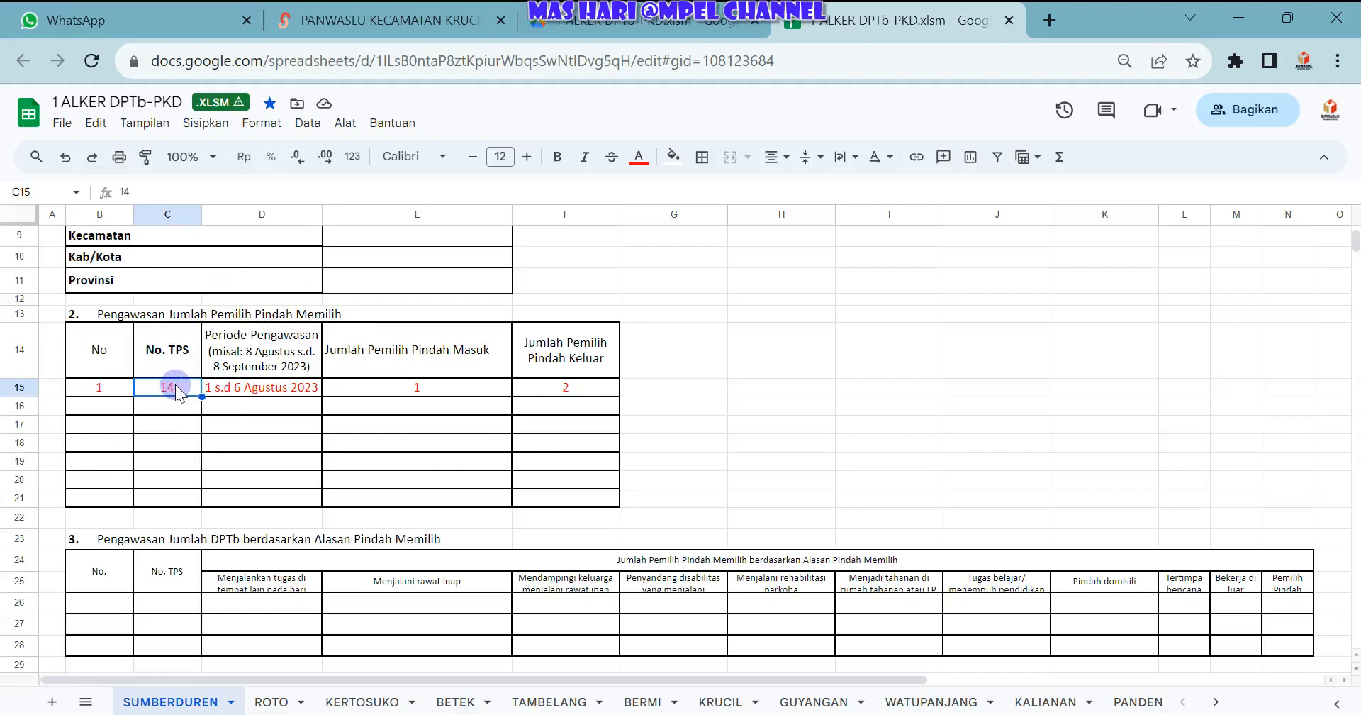
text(2)
click(175, 420)
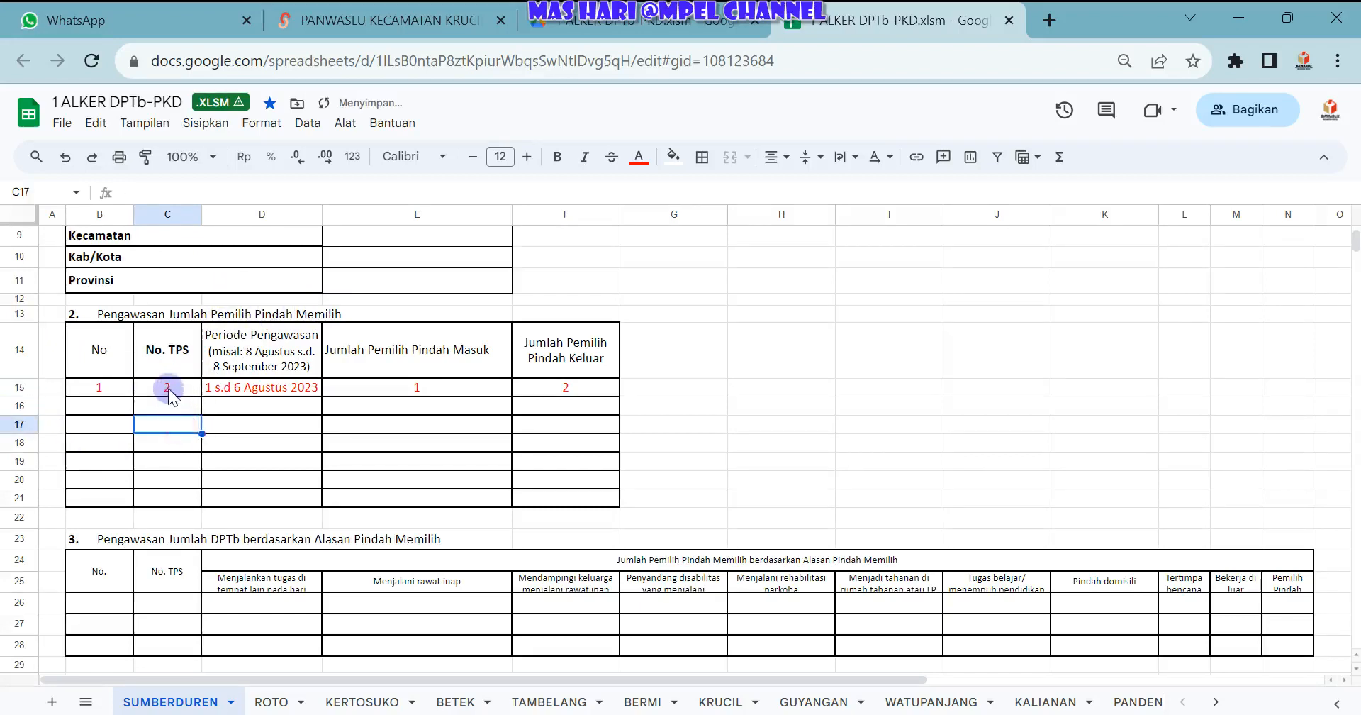
Set the No. TPS value in cell C15 of the Pengawasan Jumlah Pemilih Pindah Memilih table to 3.
click(169, 390)
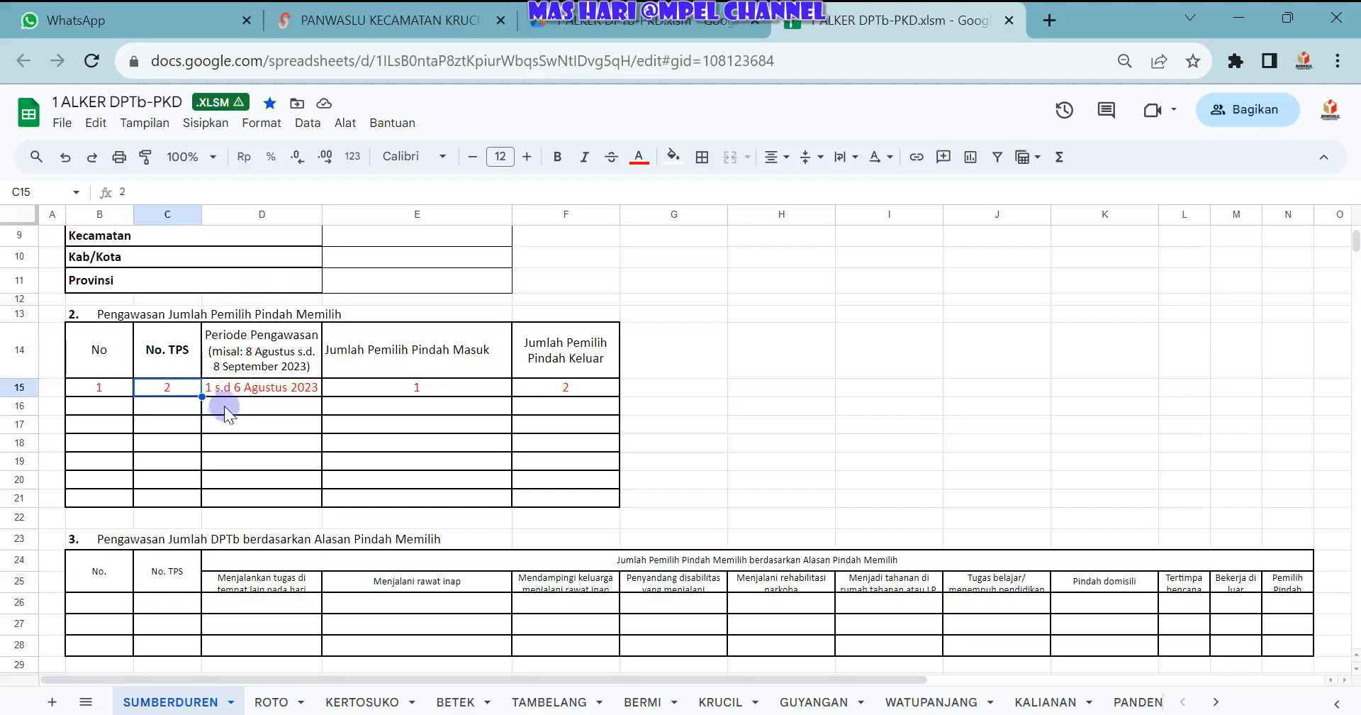
click(179, 357)
click(177, 387)
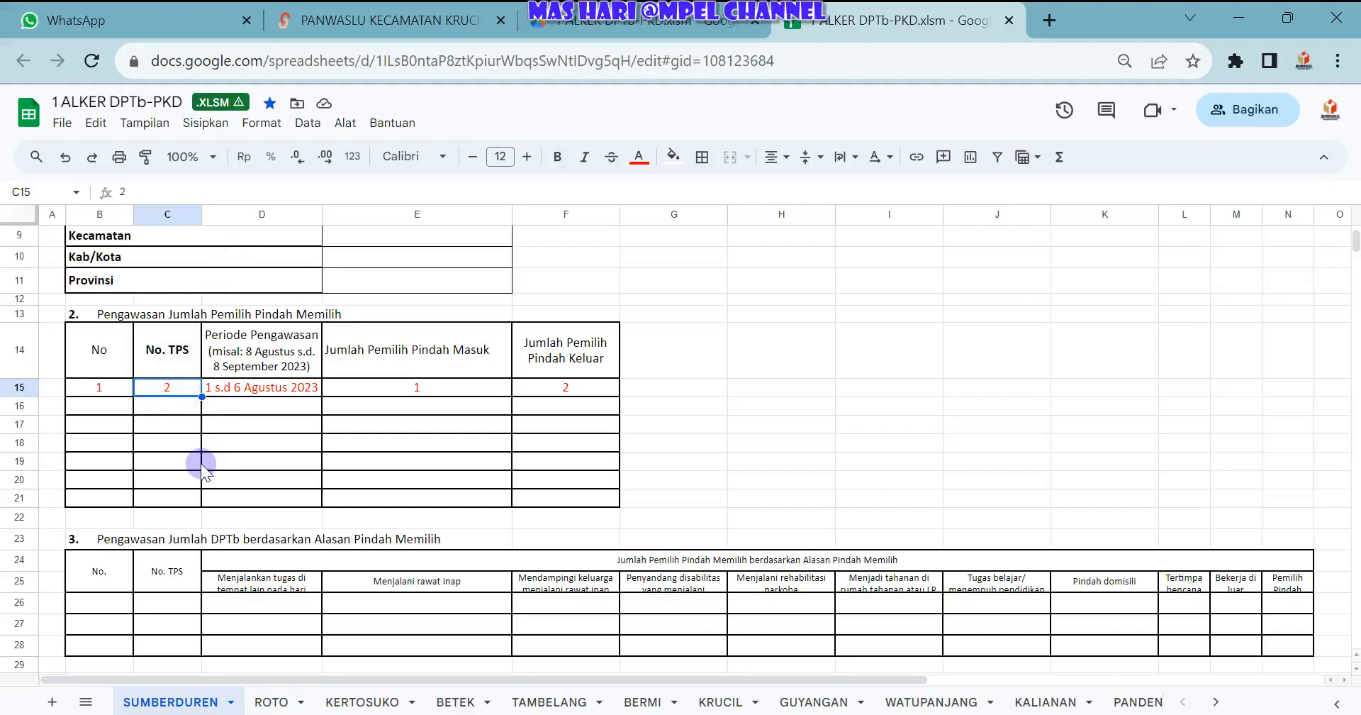
text(3)
click(235, 425)
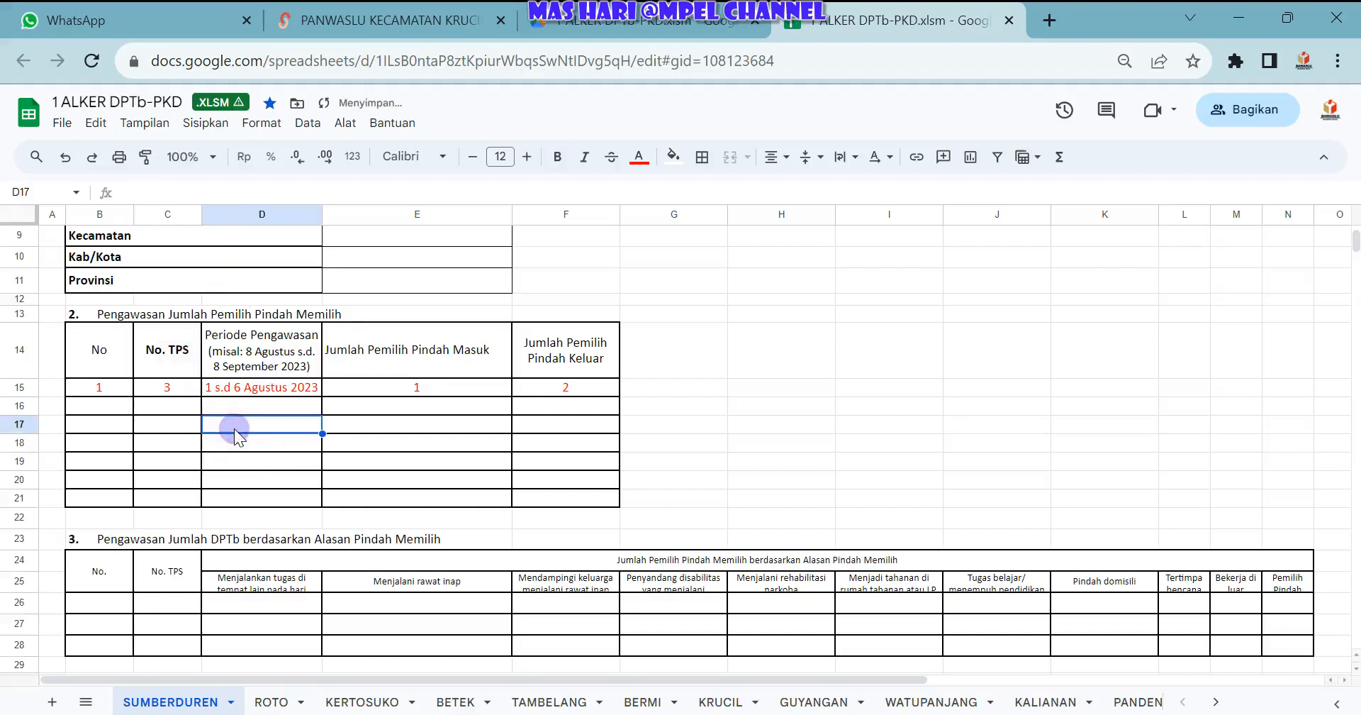
click(160, 387)
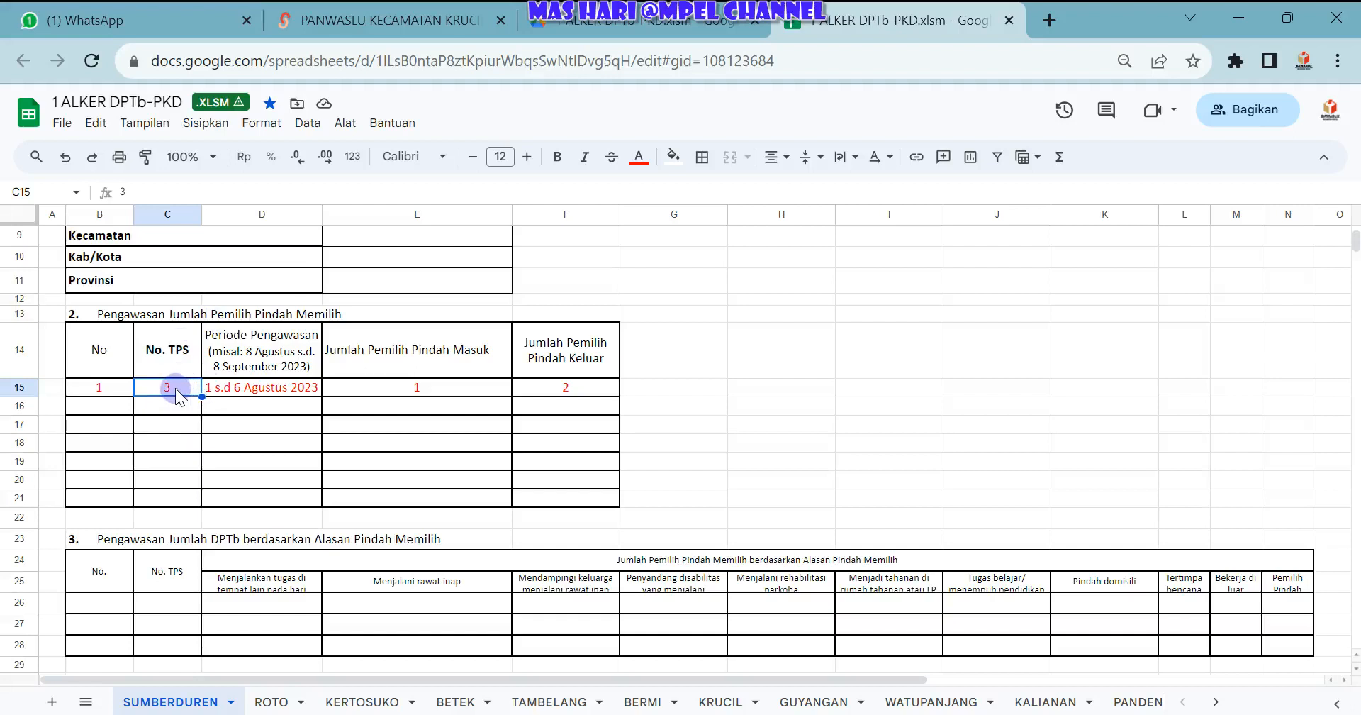
click(222, 419)
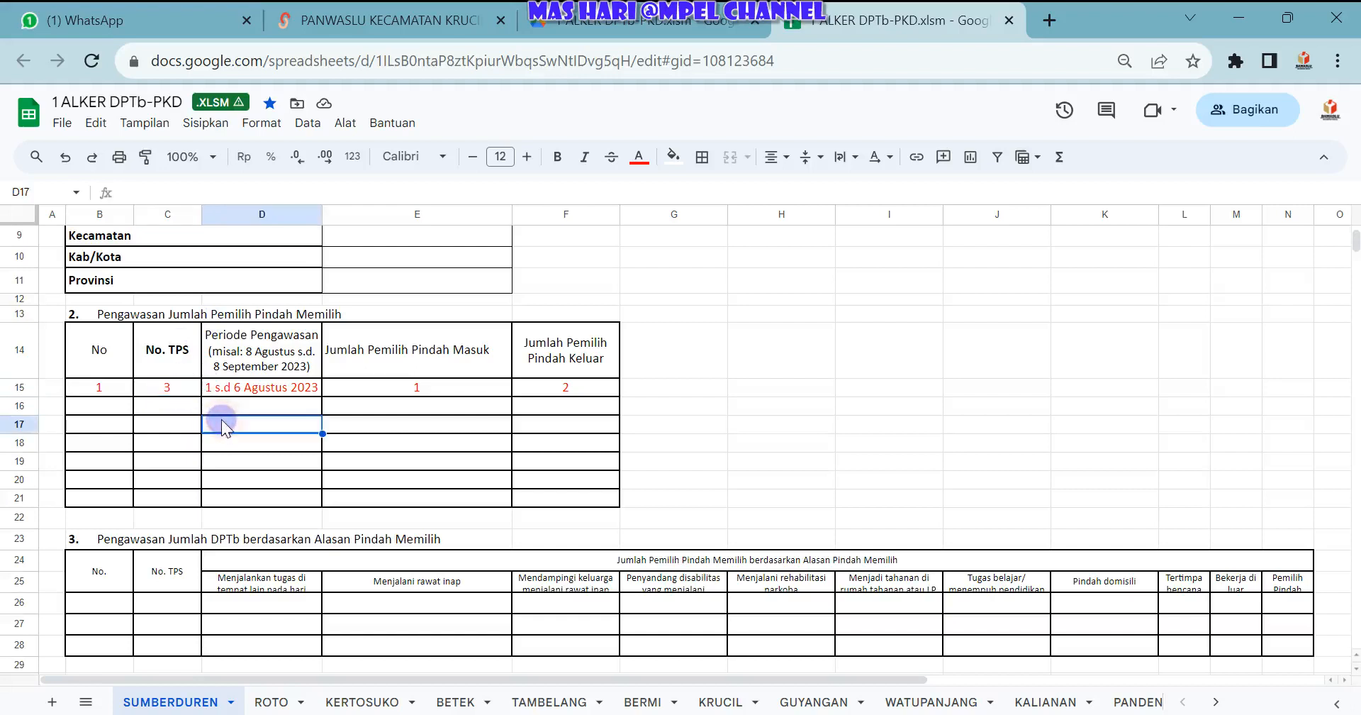
click(179, 387)
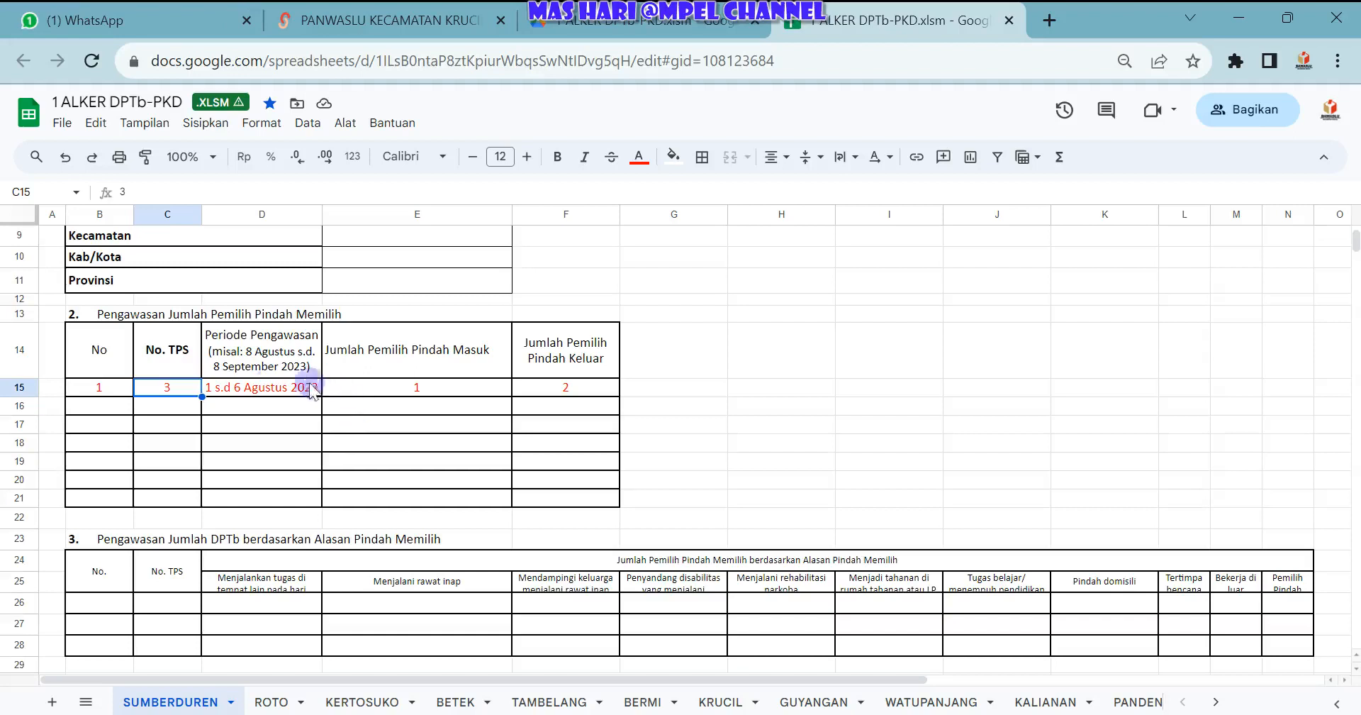
Replace the Periode Pengawasan entry in cell D15 with "28 Agustus 2023 s.d 14 Sep 2023".
click(248, 389)
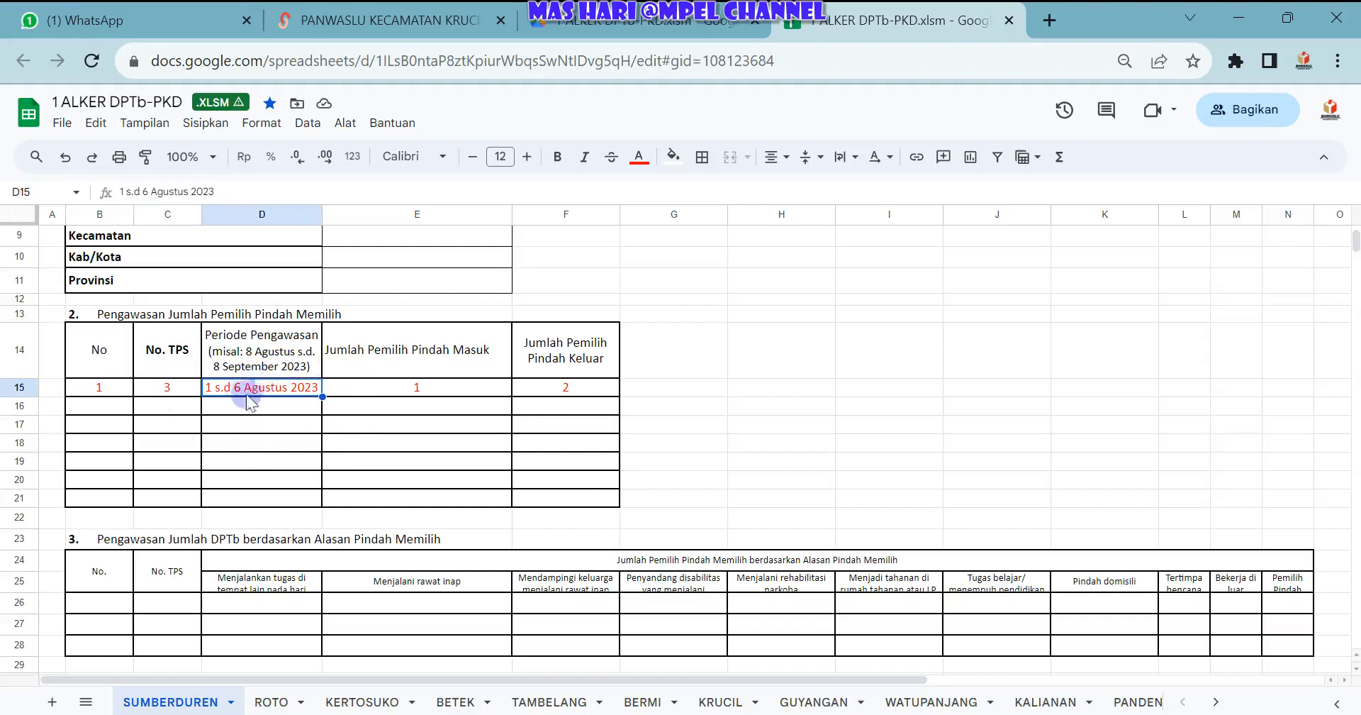
double_click(232, 389)
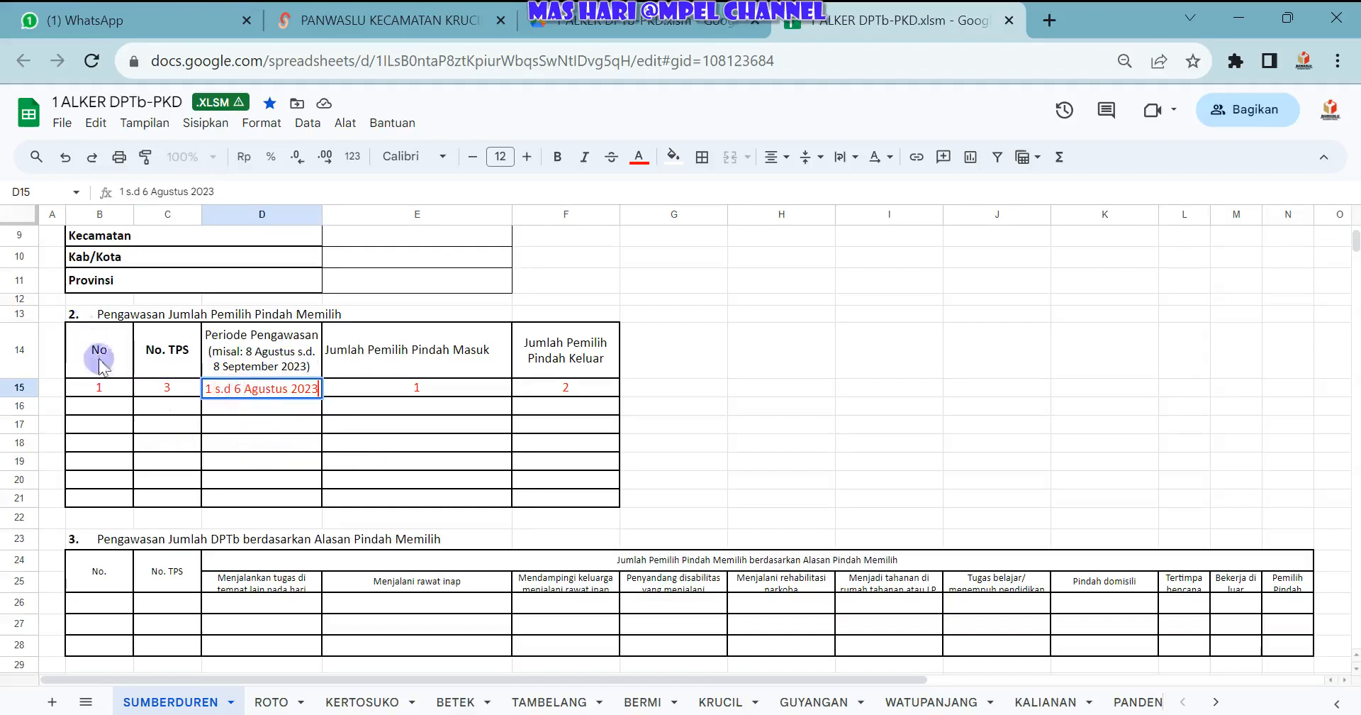
drag(205, 388, 390, 376)
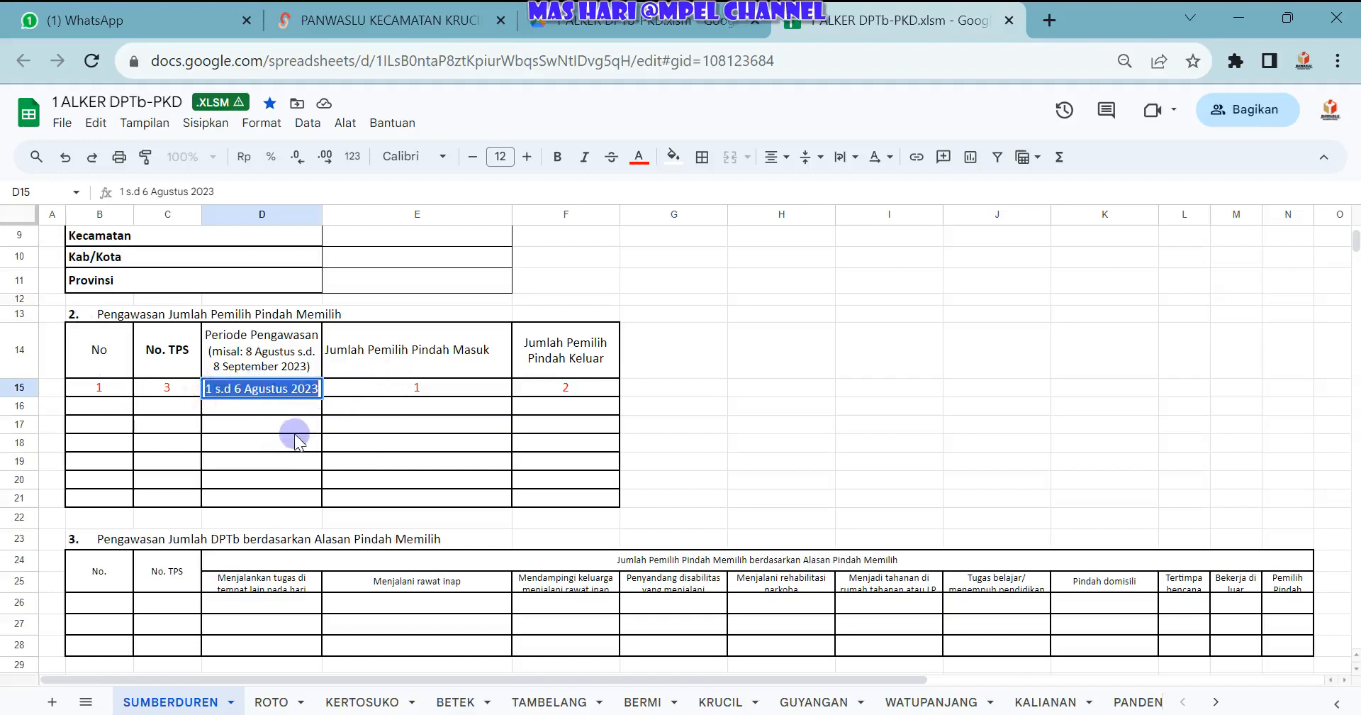
text(27)
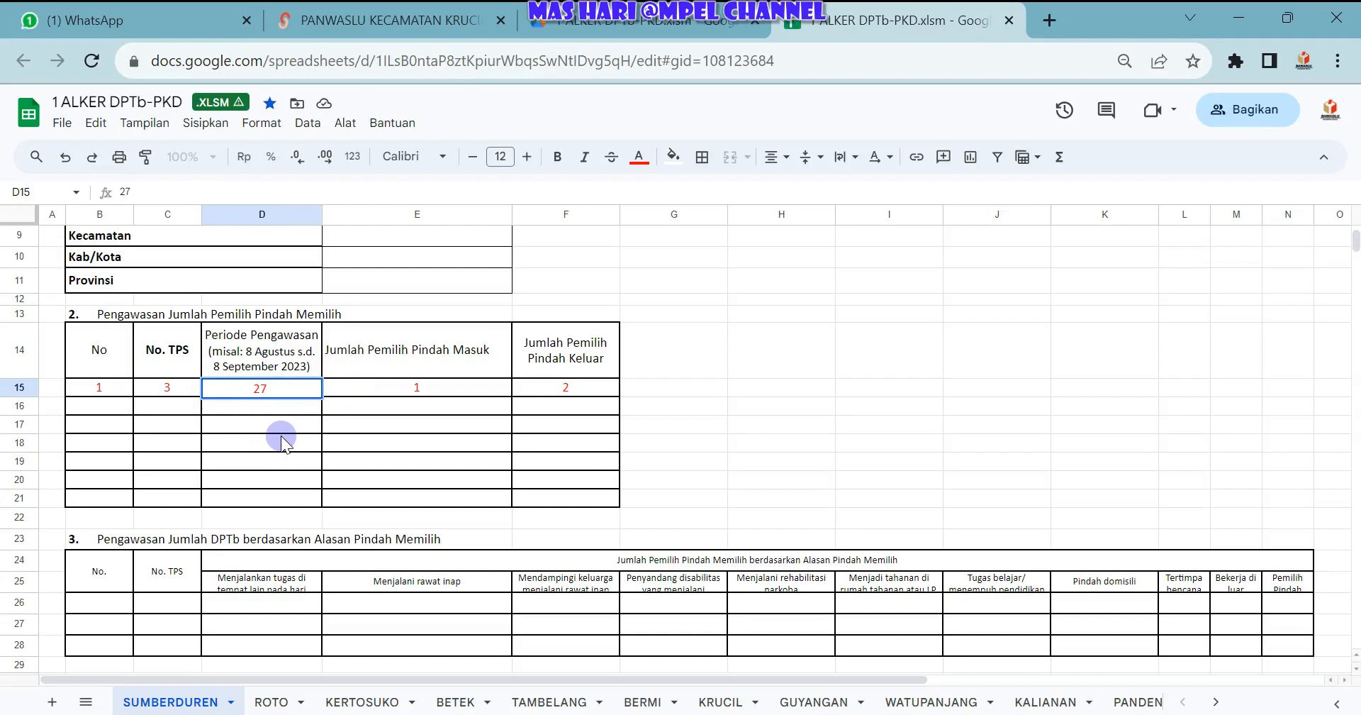
double_click(254, 387)
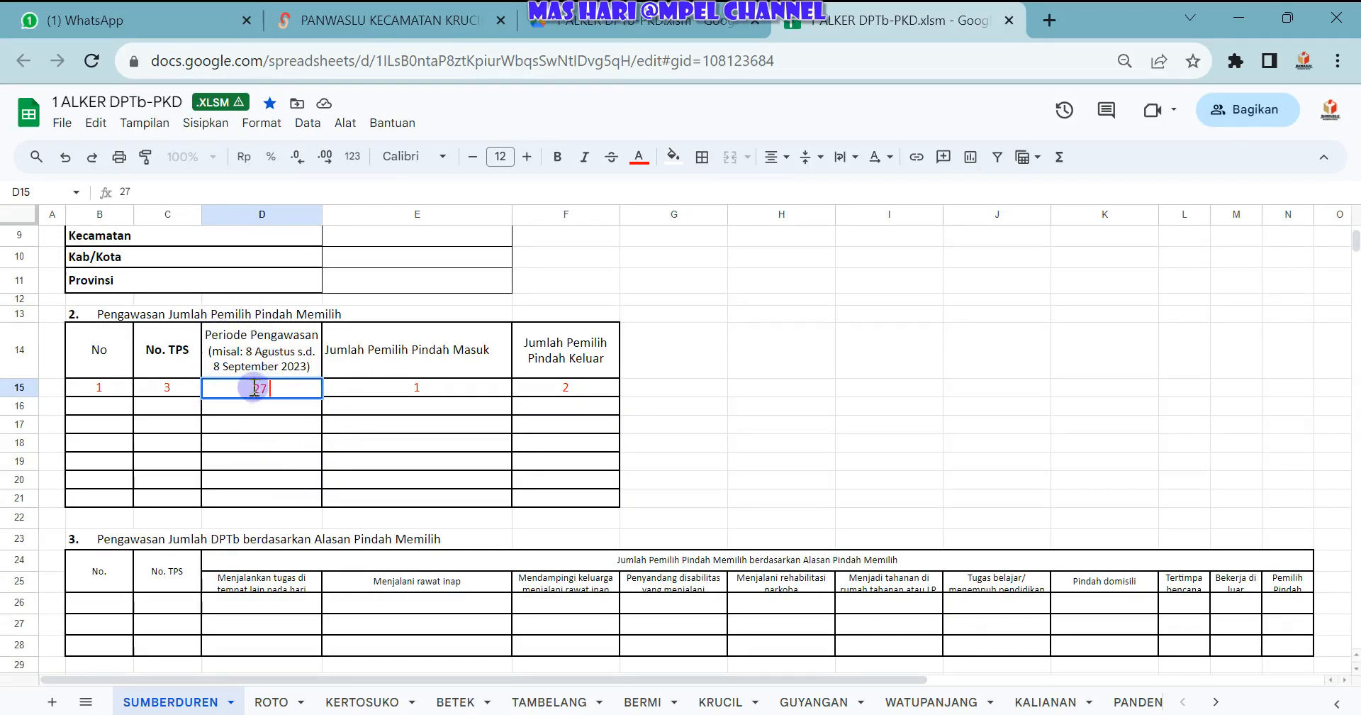
drag(255, 387, 284, 386)
click(258, 388)
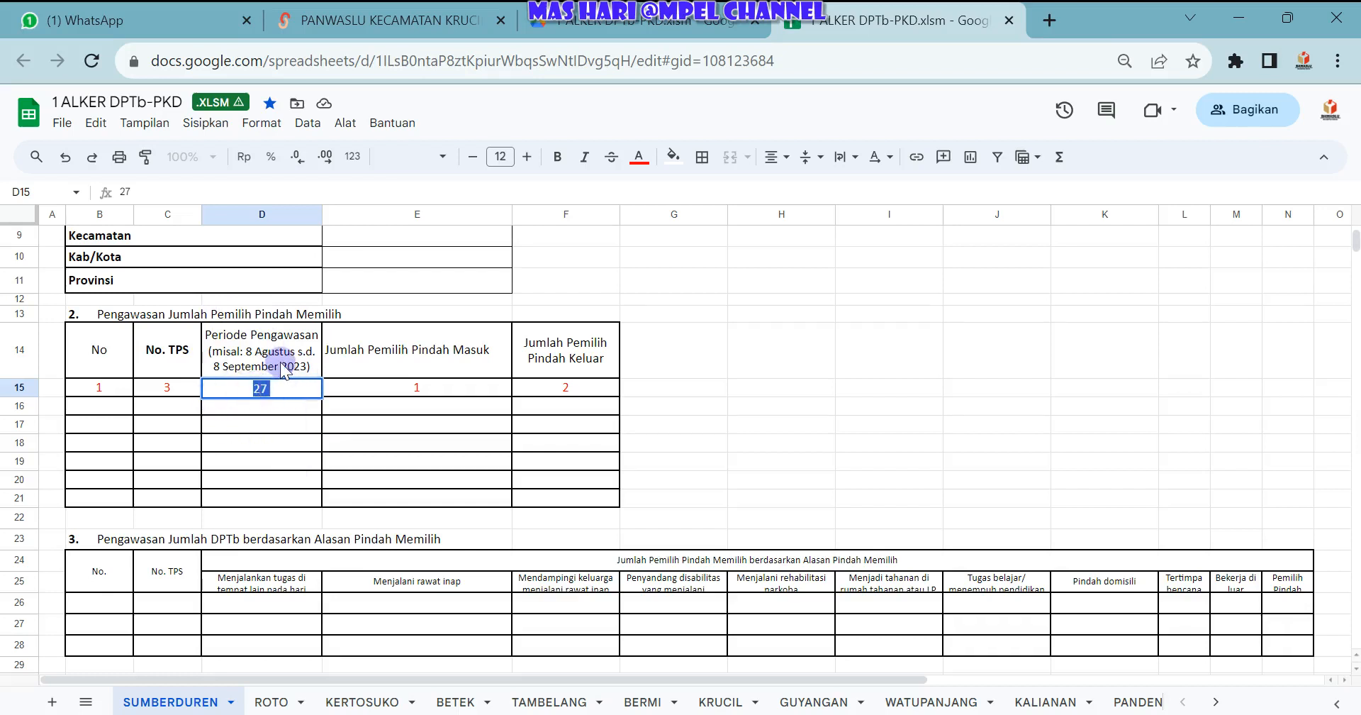
text(28 Agustu)
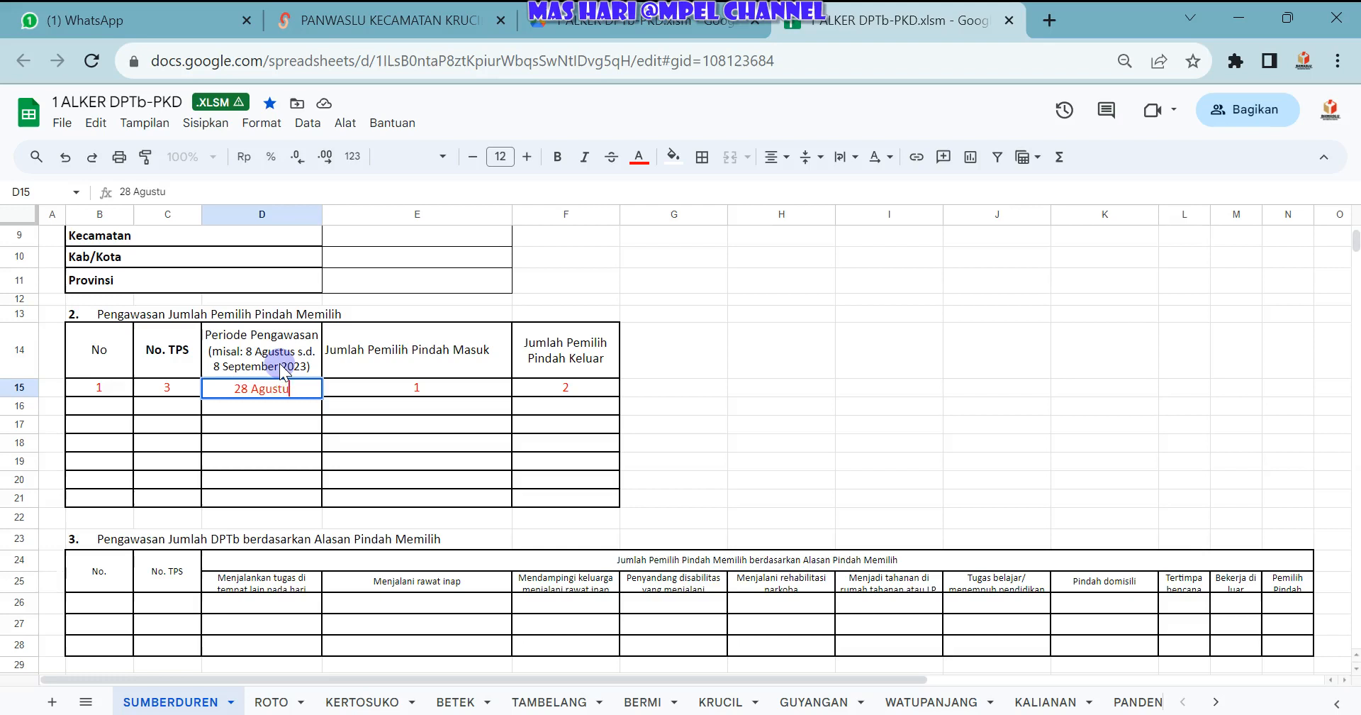
text(s 2023)
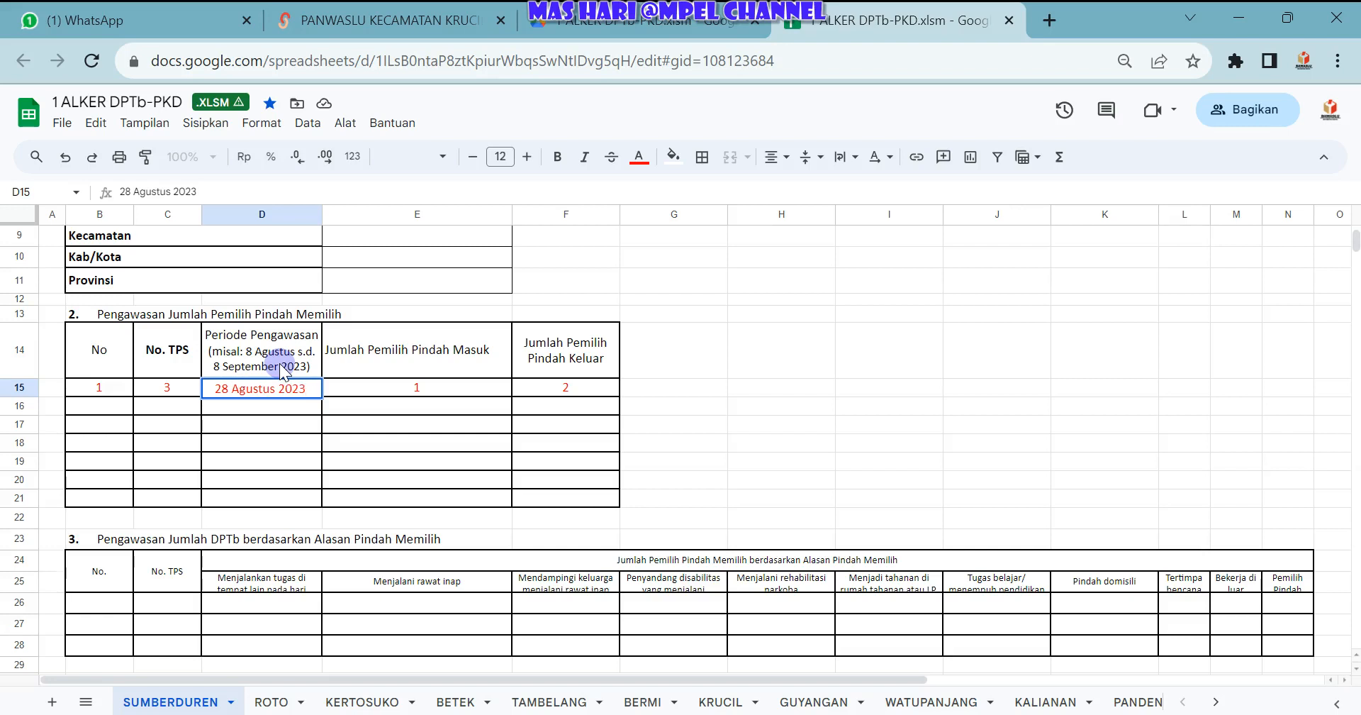
text( s.d)
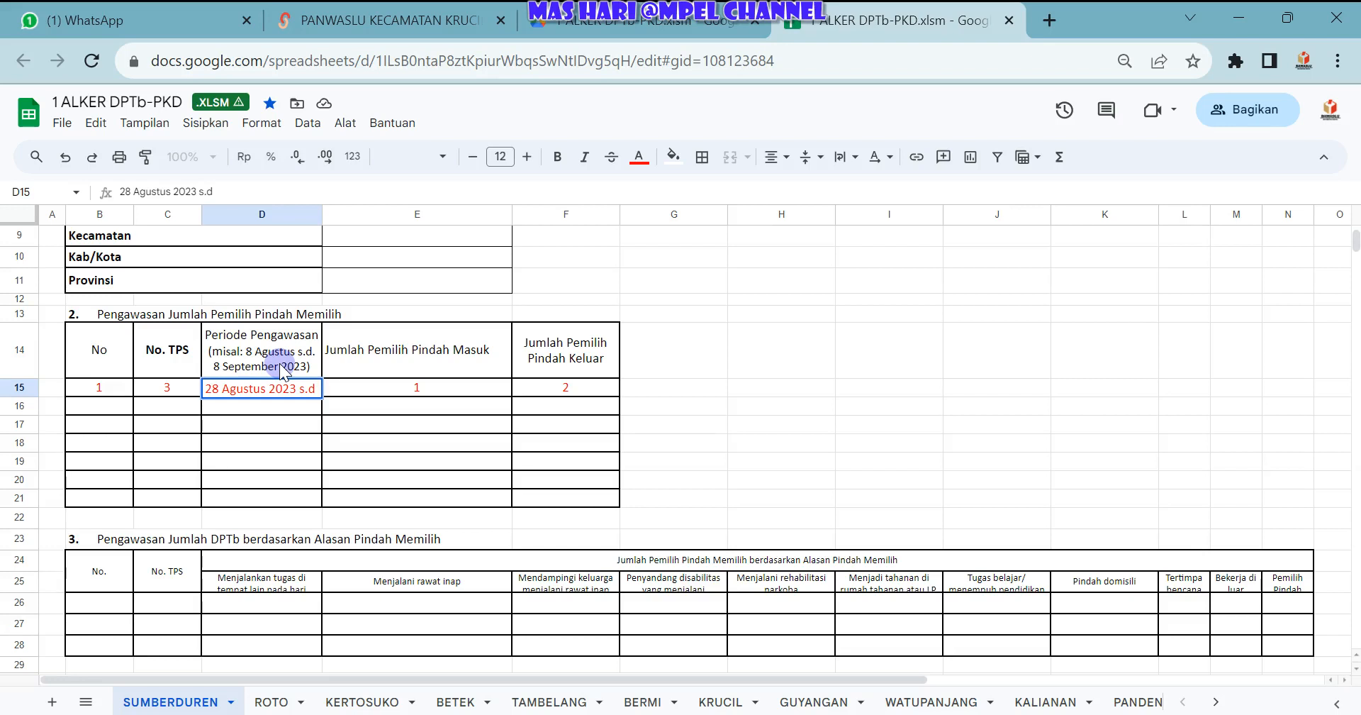
text(14 Se)
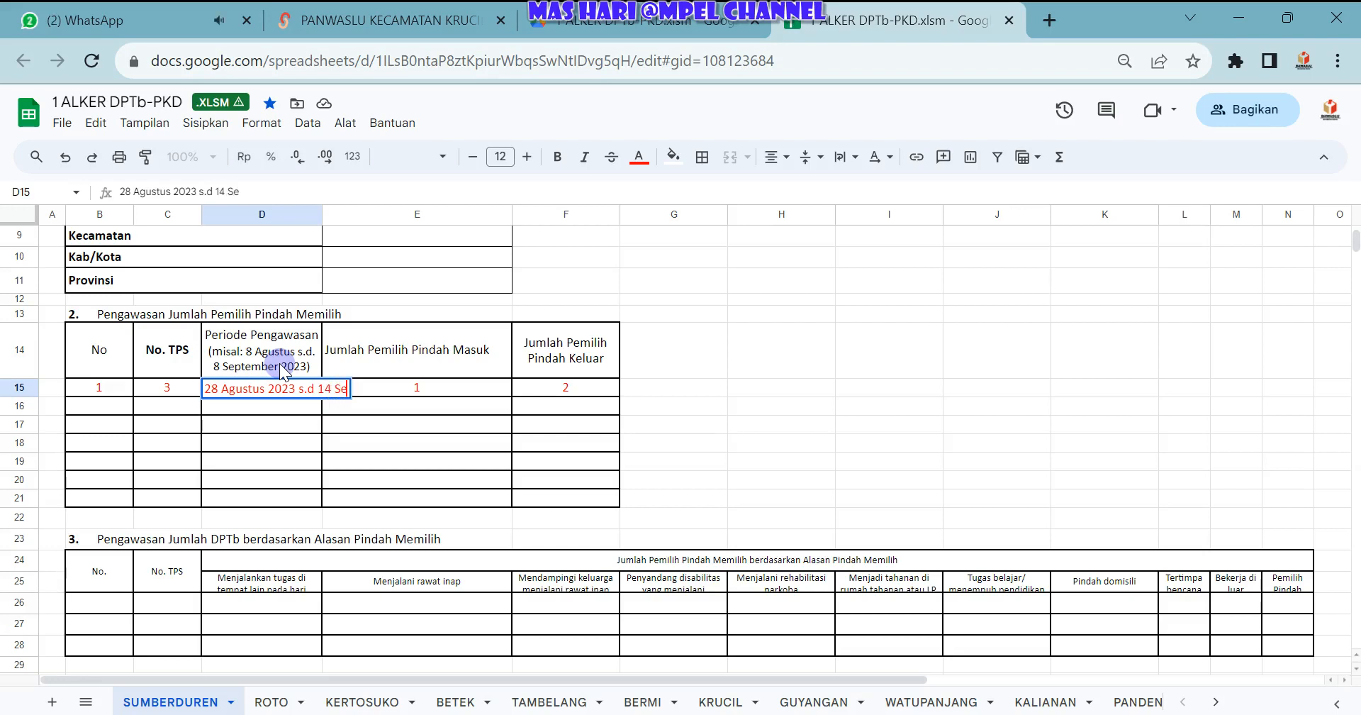
text(p 2023)
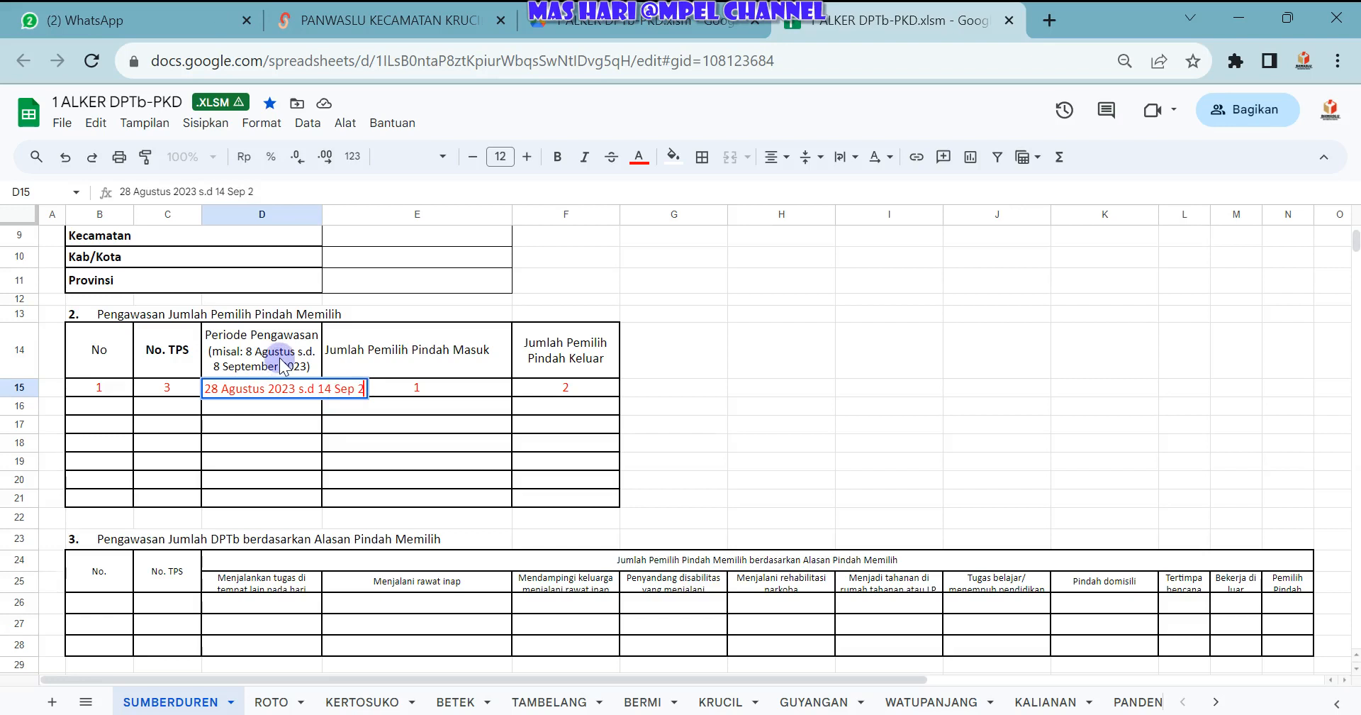
click(348, 424)
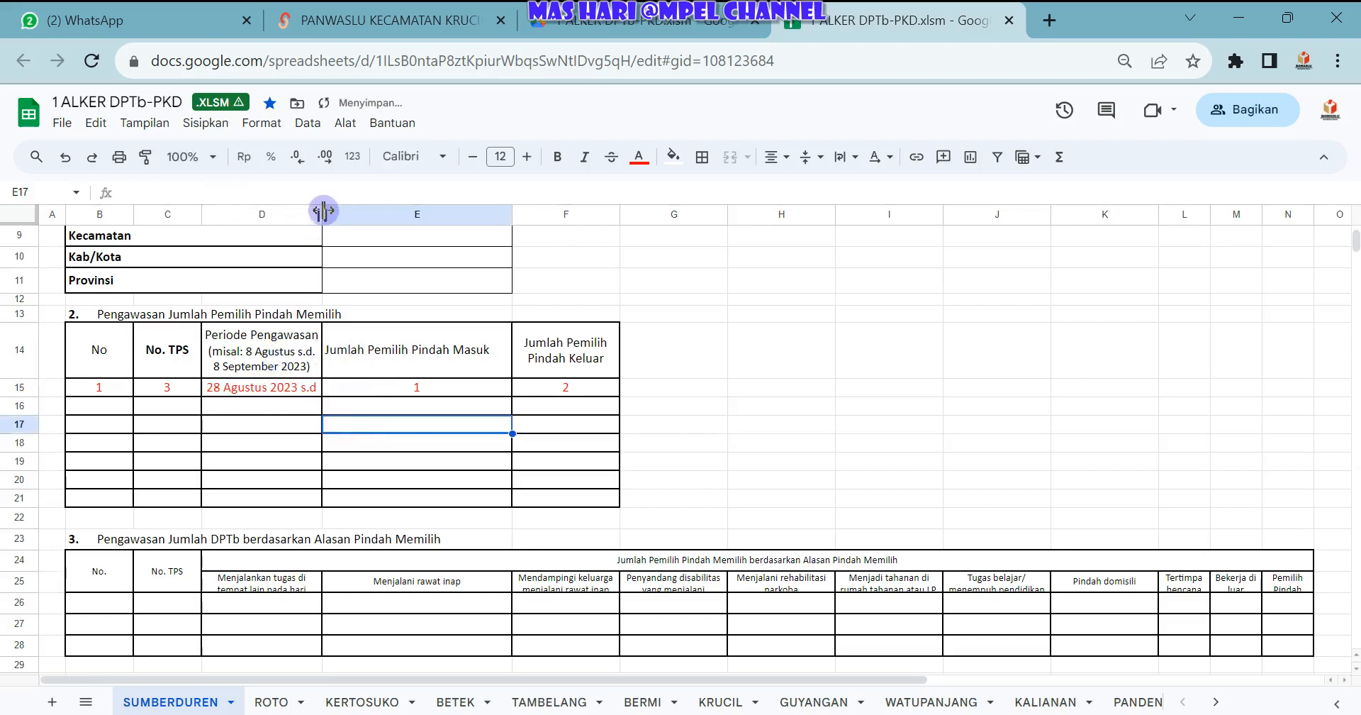
Widen column D so the full Periode Pengawasan text fits in its cell.
drag(323, 212, 423, 212)
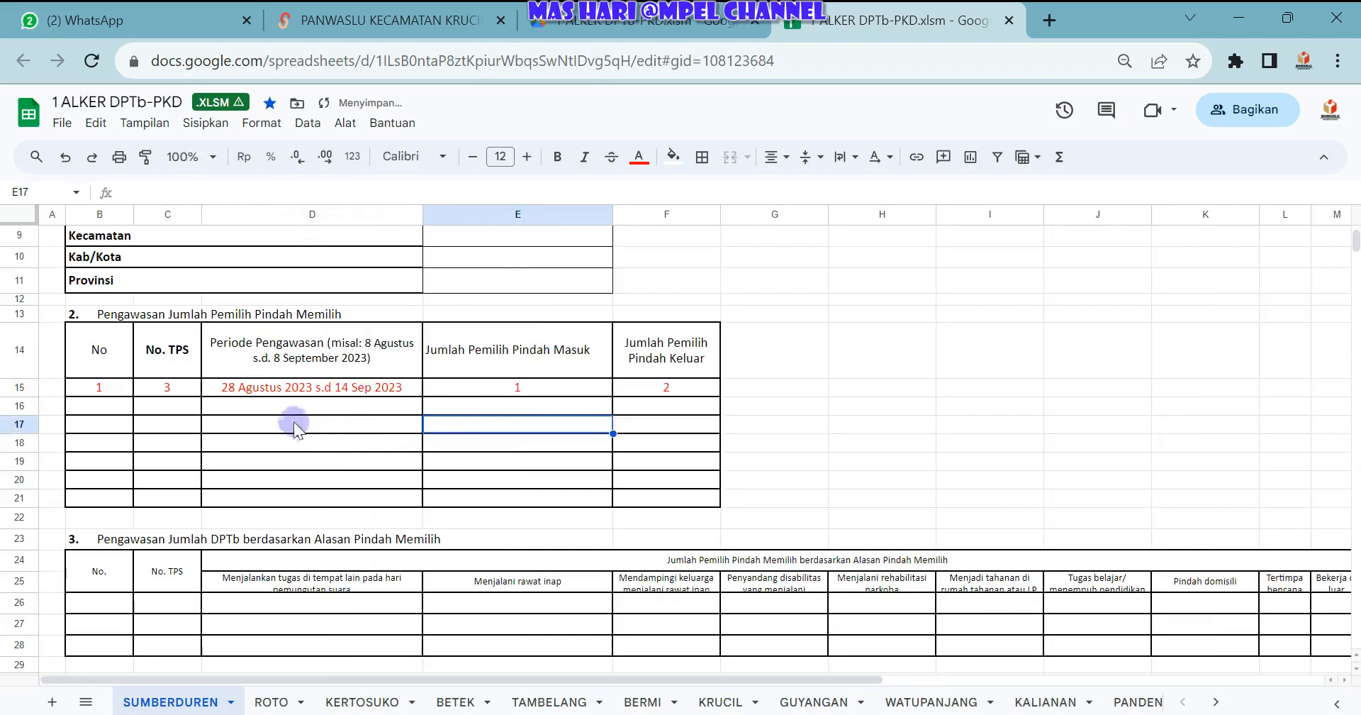
click(234, 389)
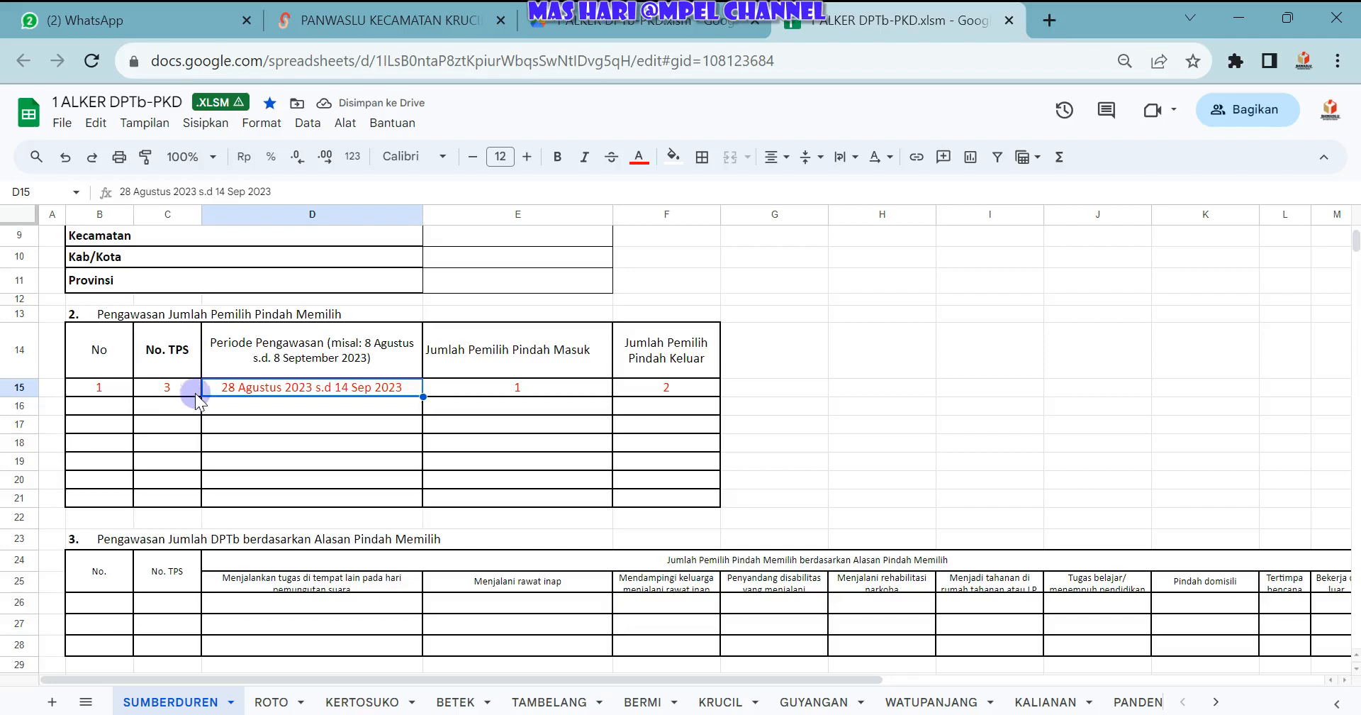
click(243, 405)
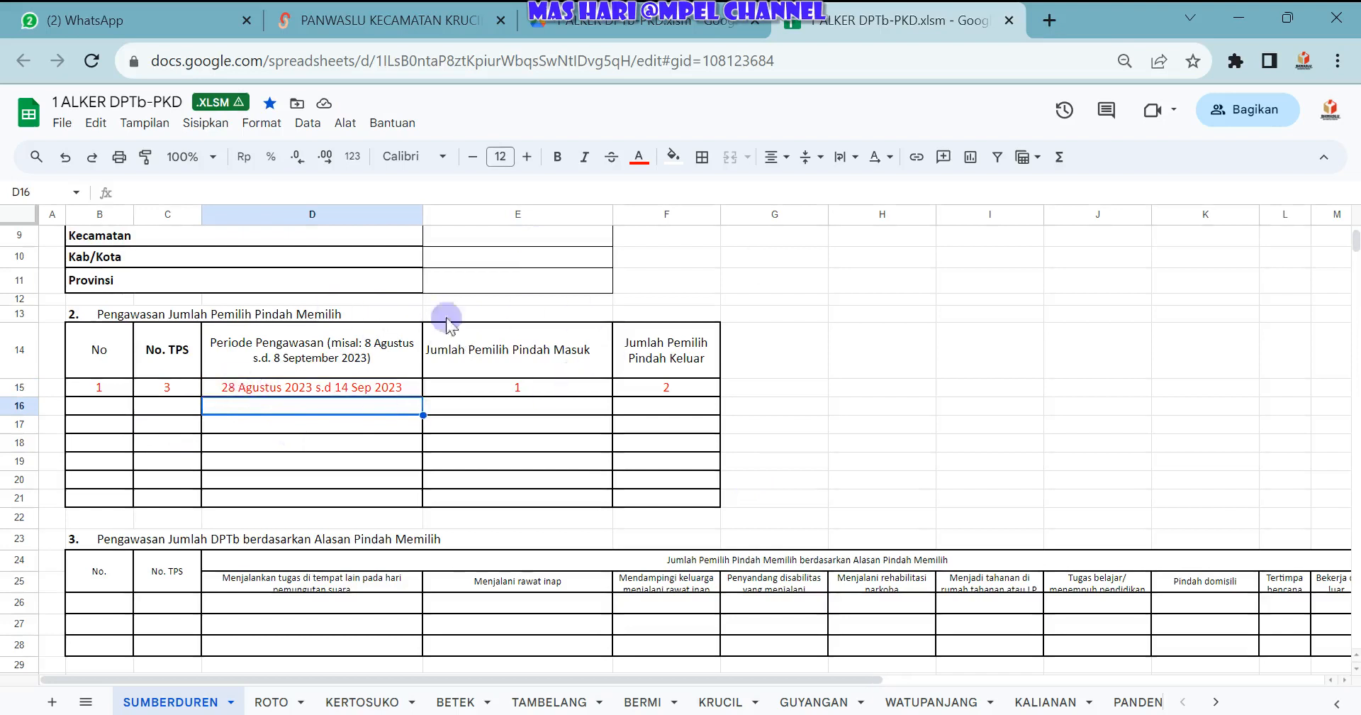
Clear all sample entries from the first data row, cells B15 to F15, of the Pengawasan Jumlah Pemilih Pindah Memilih table.
drag(99, 392, 644, 395)
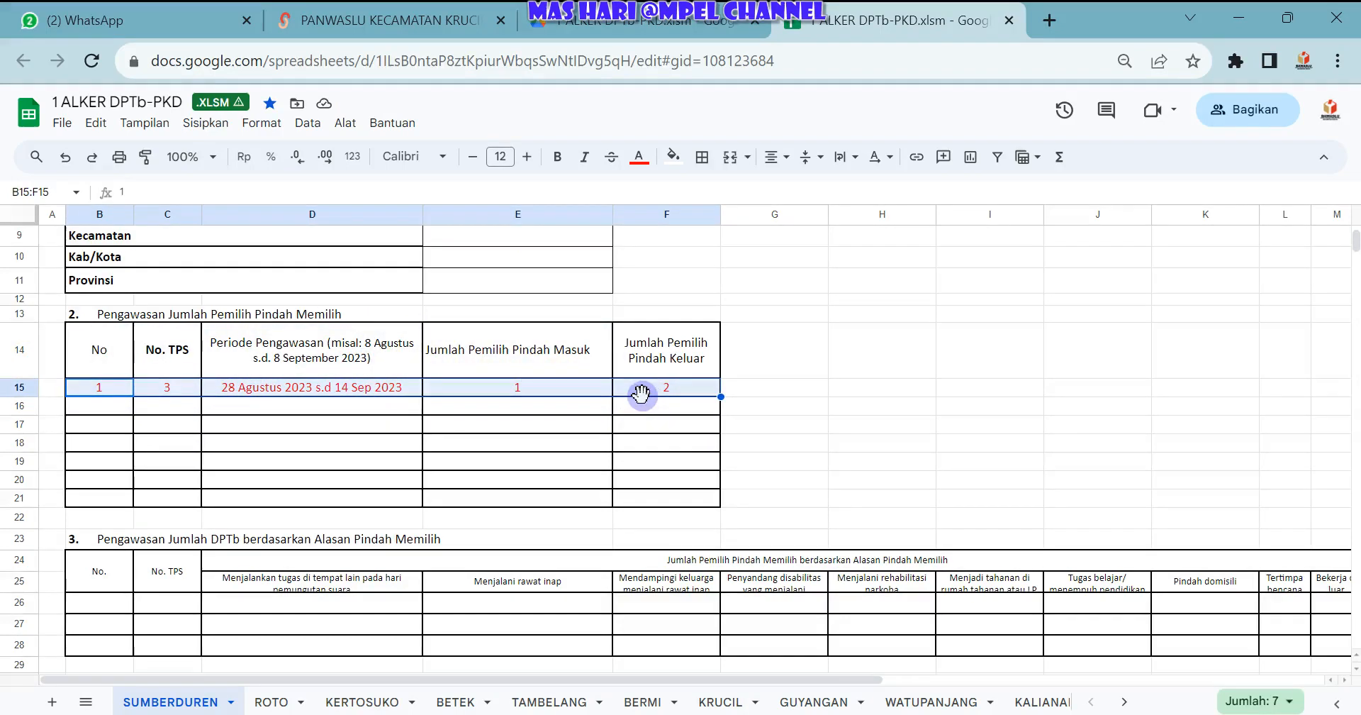
key(Delete)
click(380, 462)
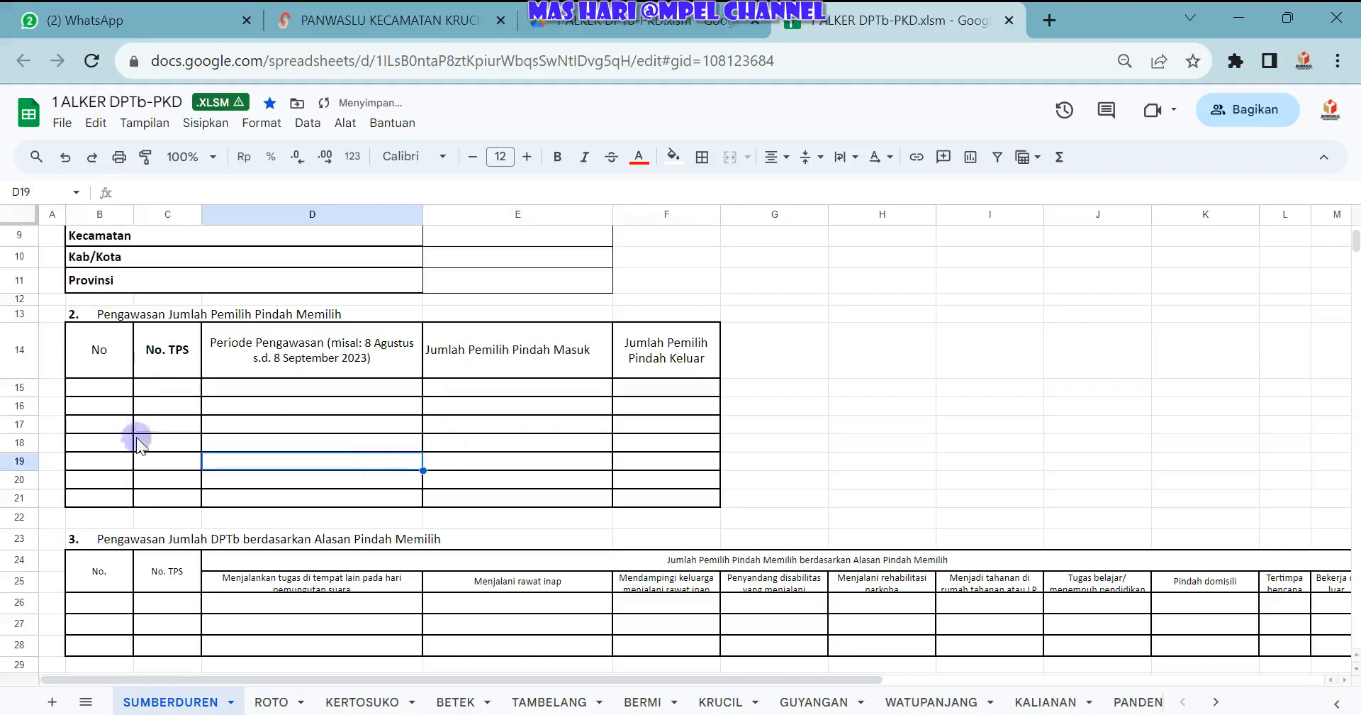
Fill the empty cells B15 to F15 of the Pengawasan Jumlah Pemilih Pindah Memilih table with cyan.
drag(101, 388, 647, 386)
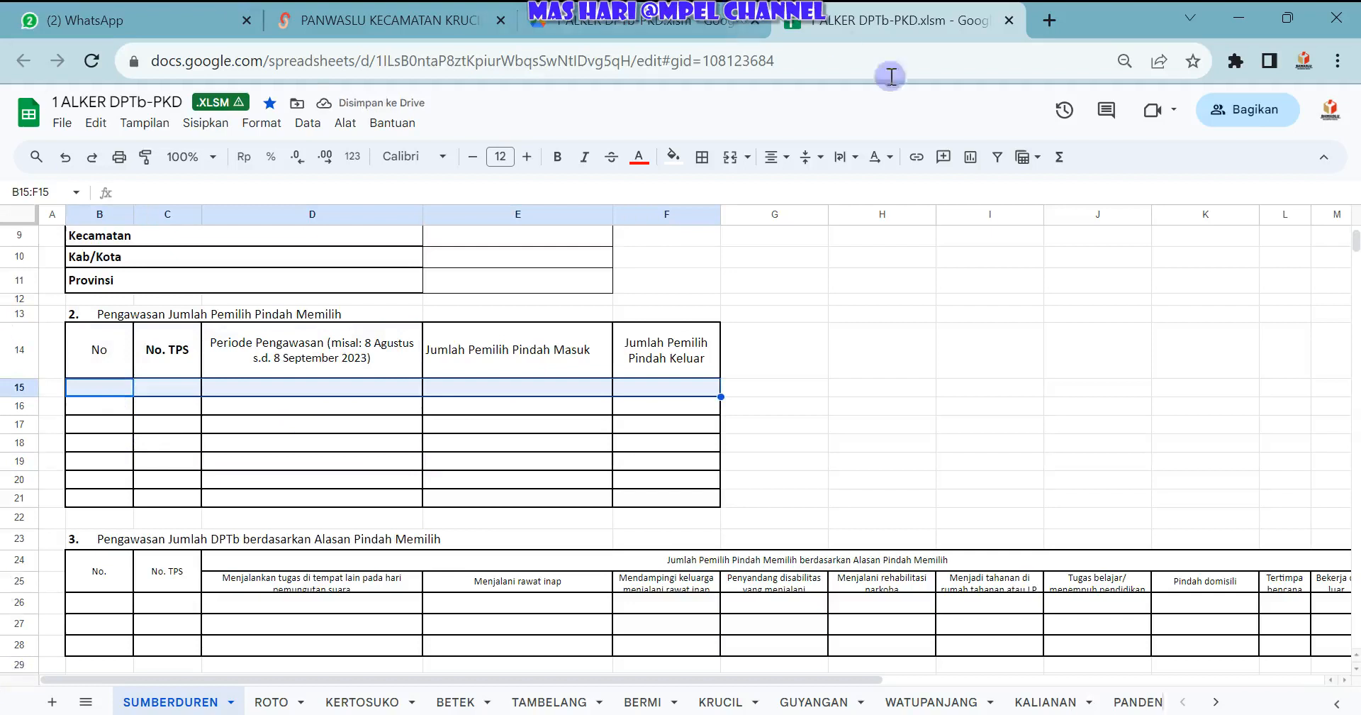
click(679, 161)
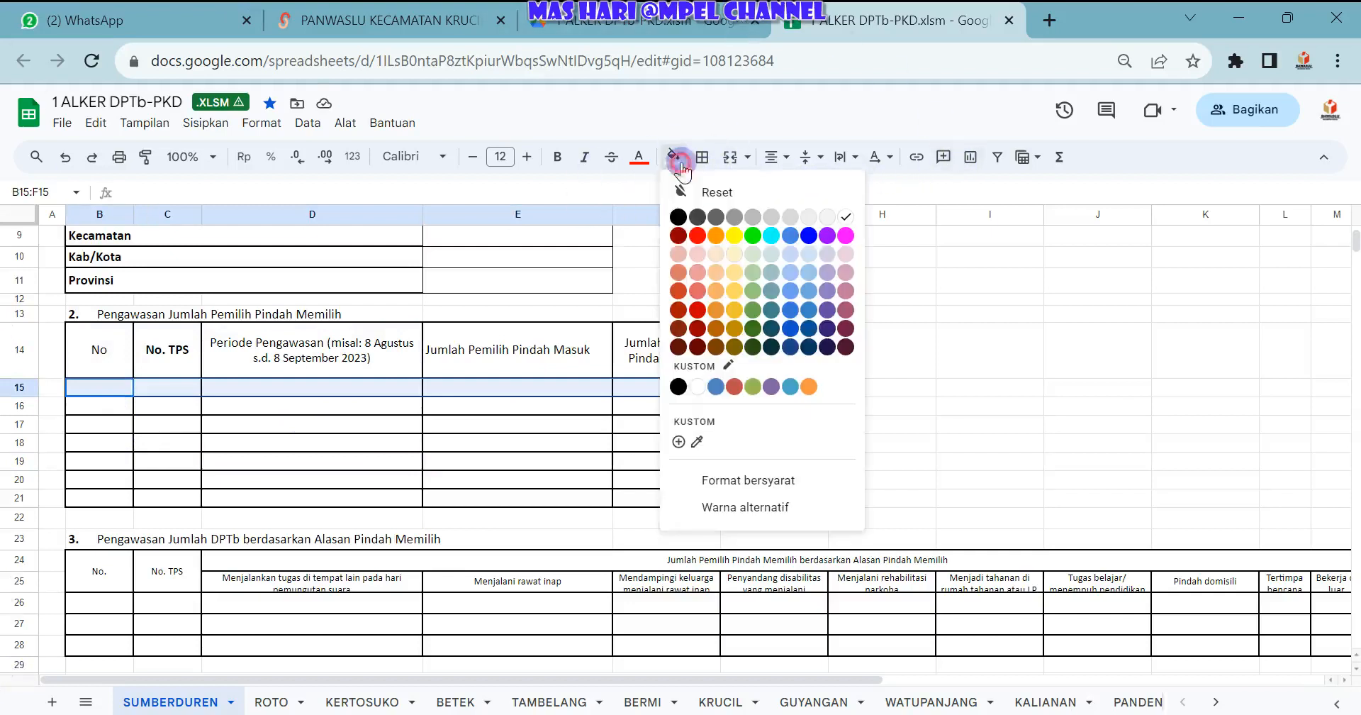
click(771, 235)
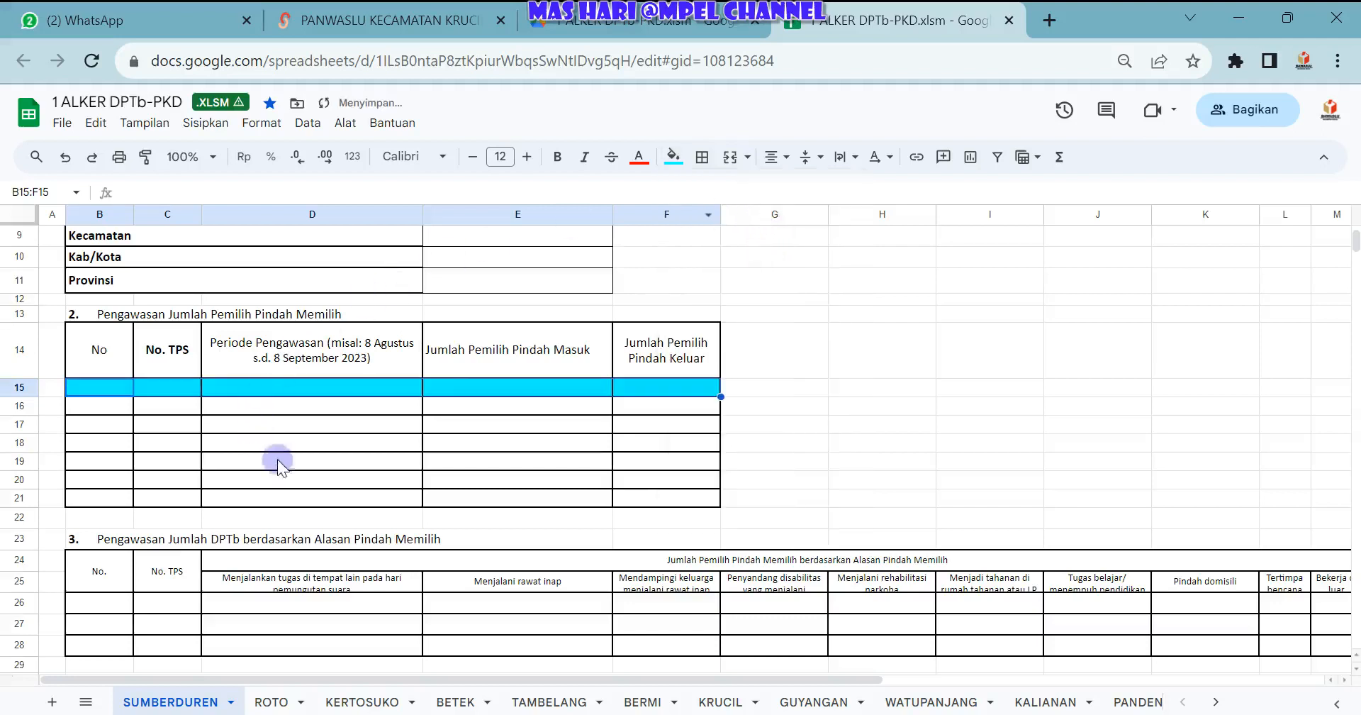
click(358, 406)
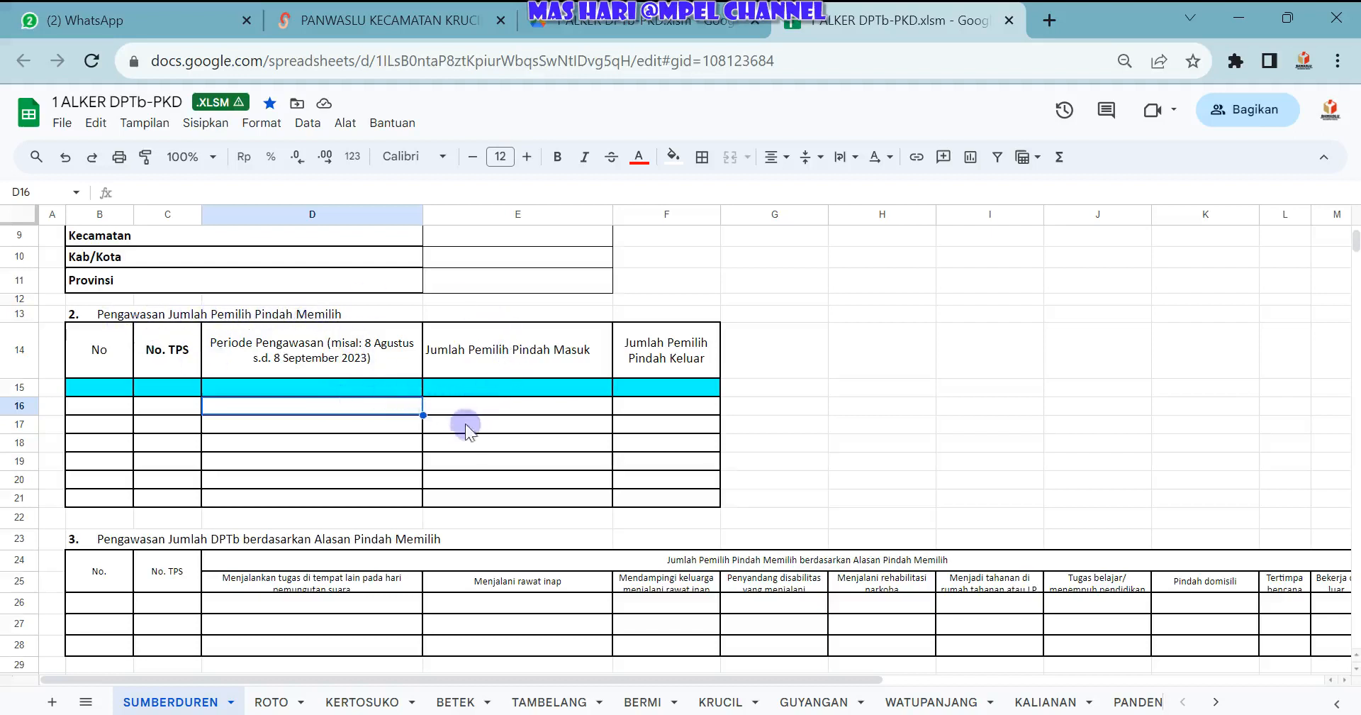
drag(96, 386, 674, 390)
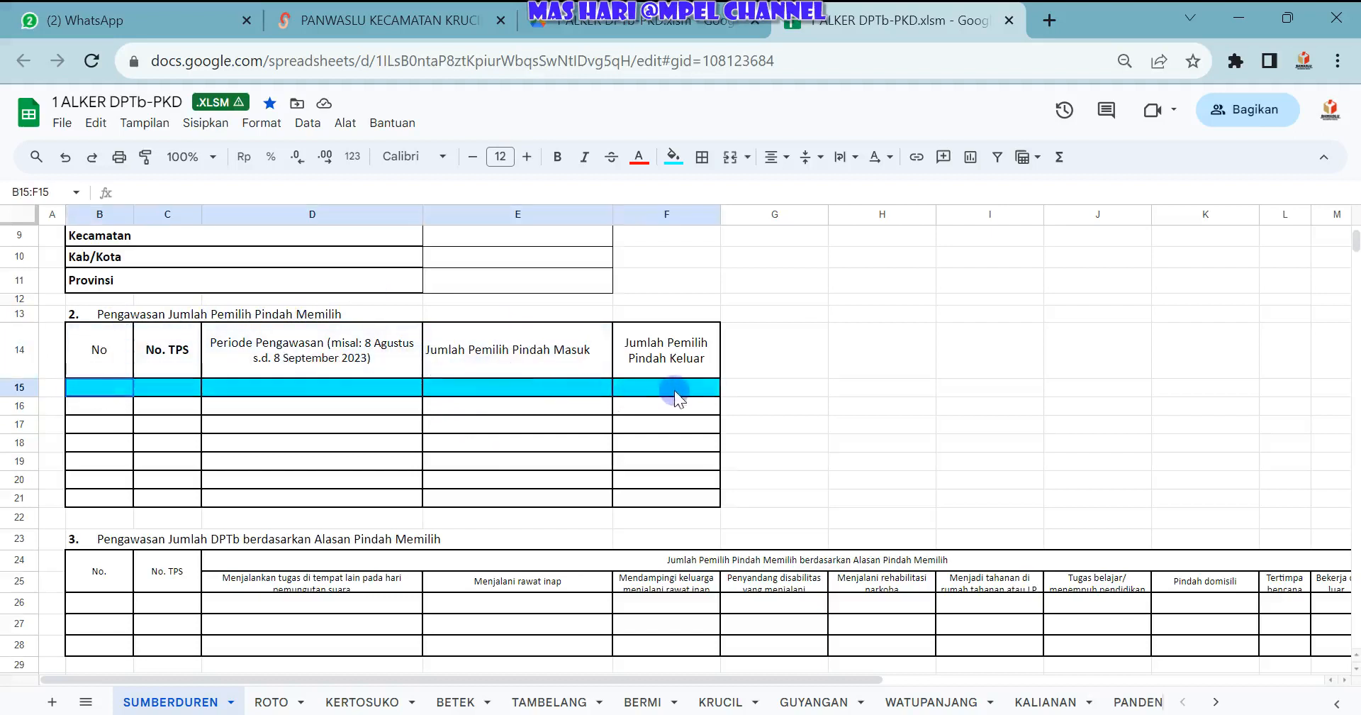
click(351, 440)
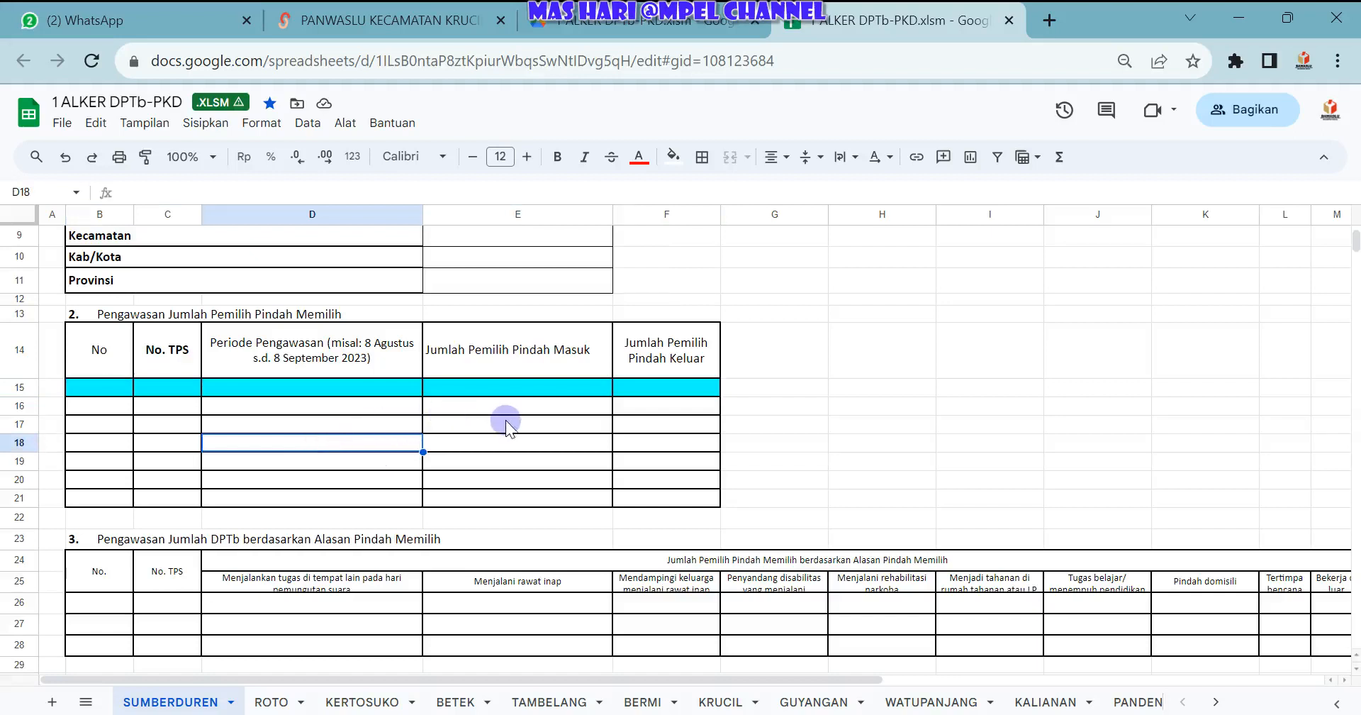
click(528, 404)
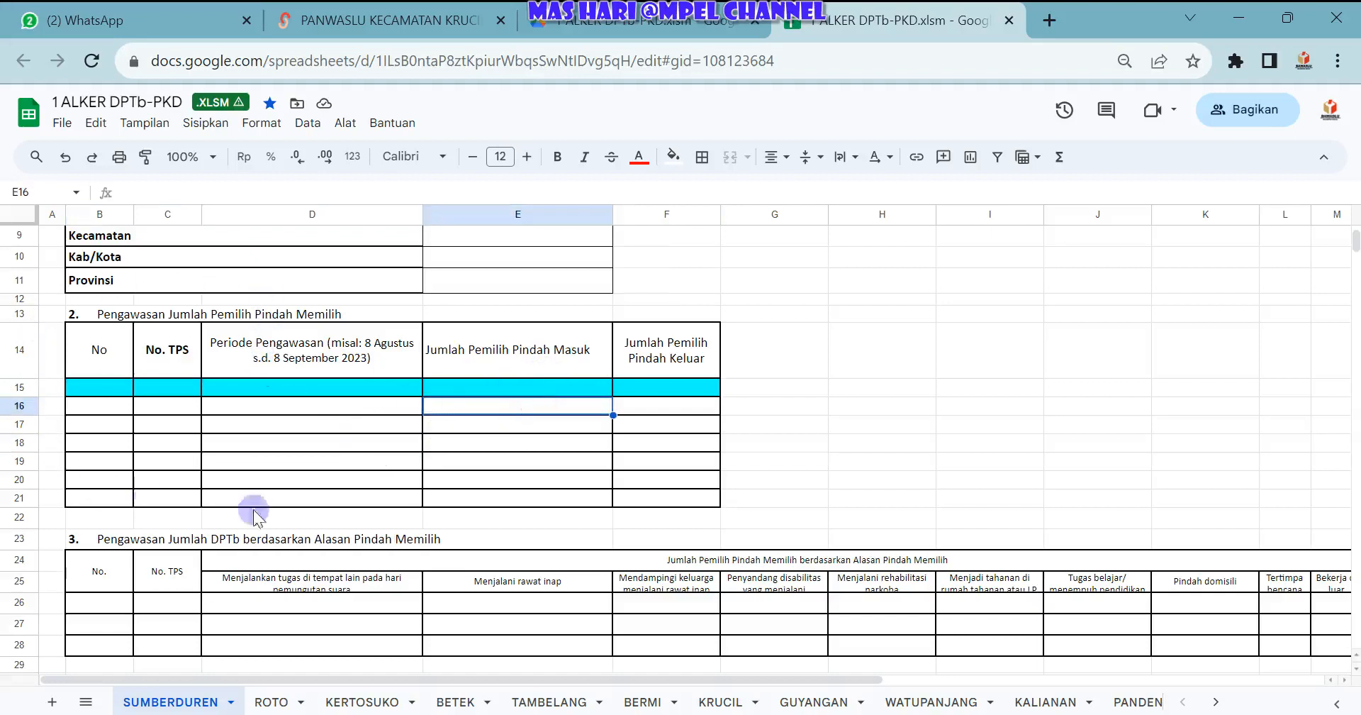
drag(149, 299, 707, 496)
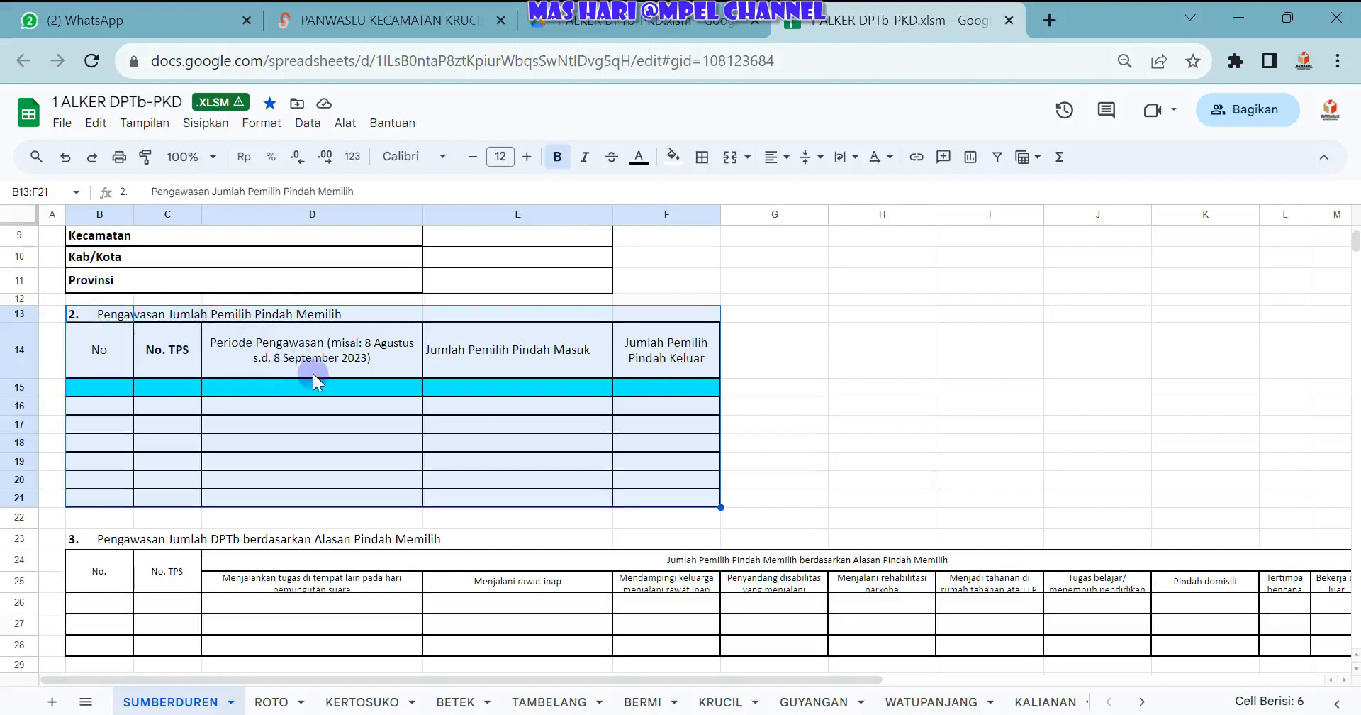
click(179, 387)
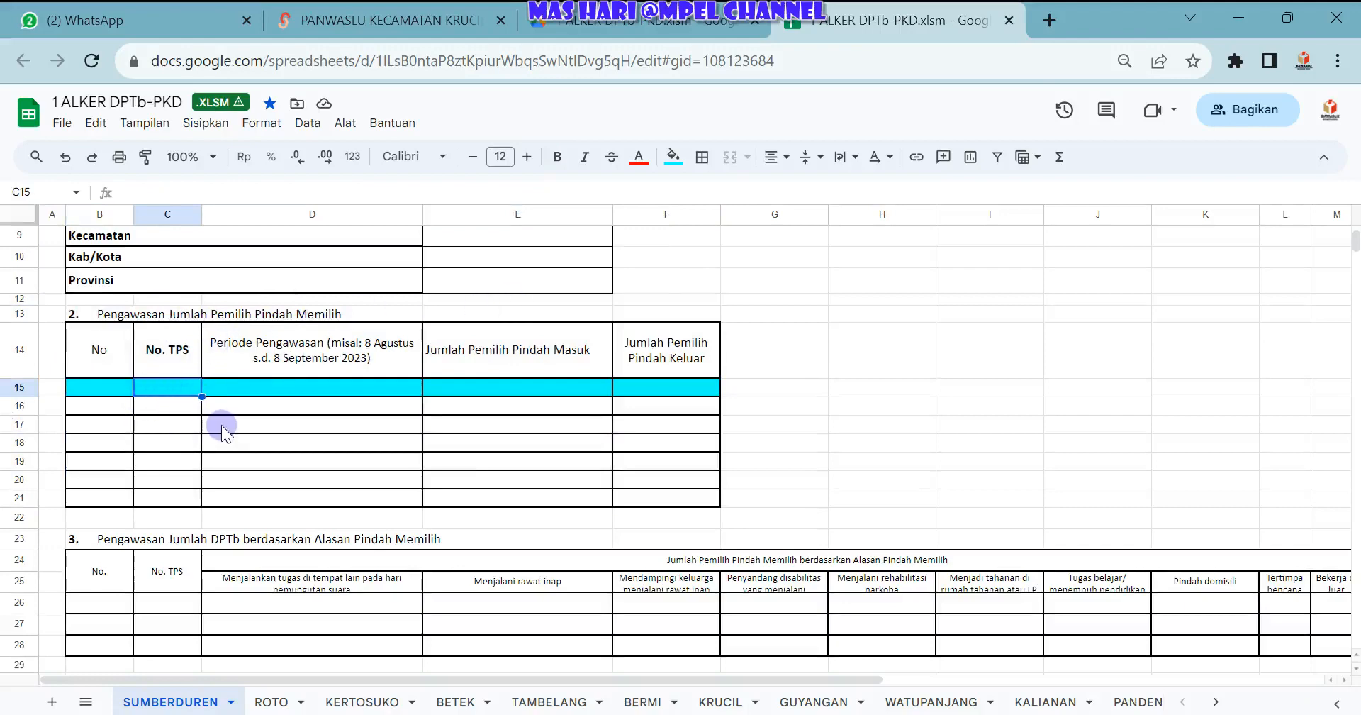
Examine the No., No. TPS and Menjalankan tugas columns of the Pengawasan Jumlah DPTb berdasarkan Alasan Pindah Memilih table.
scroll(221, 424, down, 1)
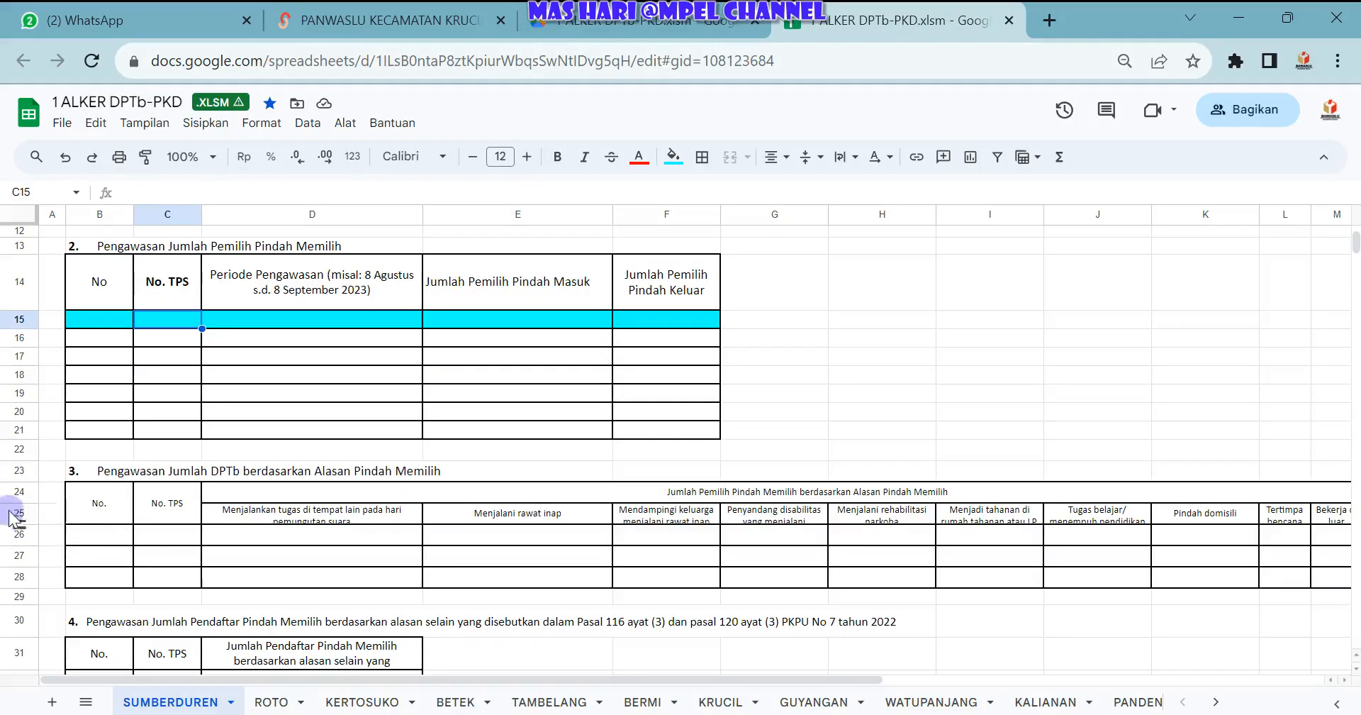
click(114, 537)
click(234, 524)
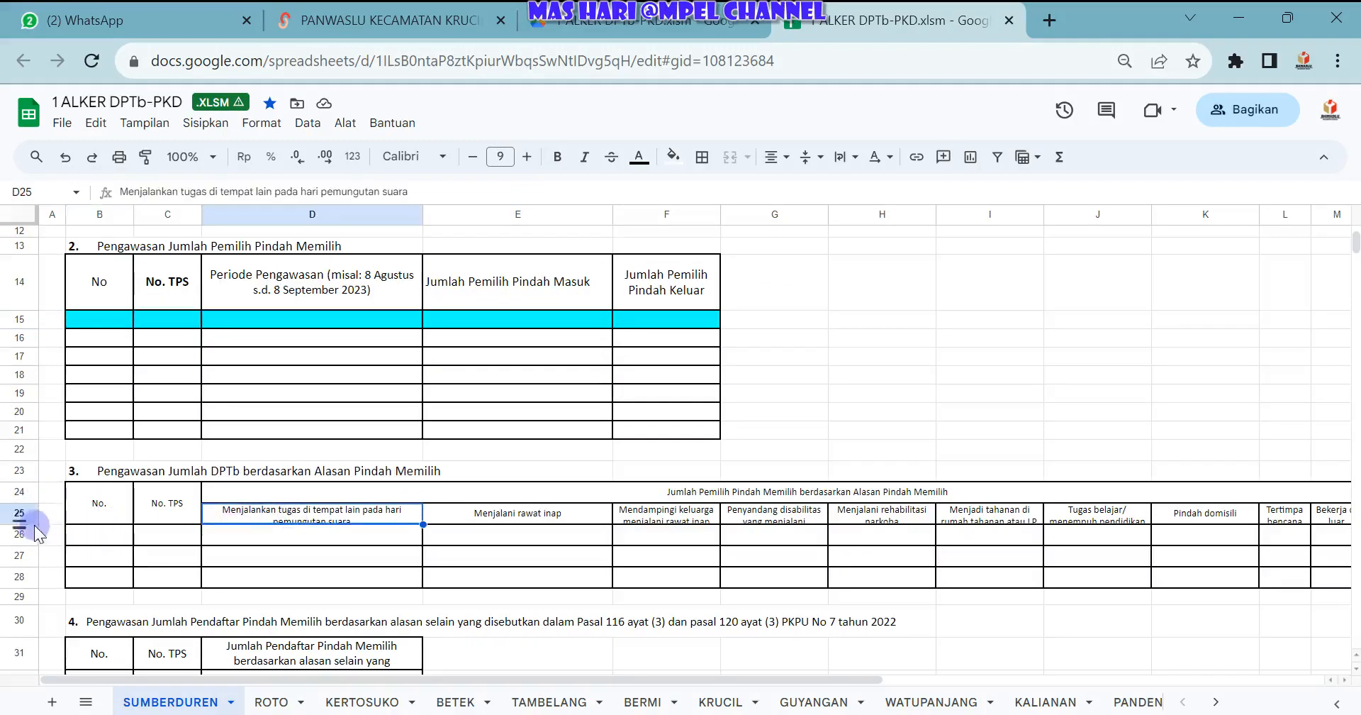
click(248, 539)
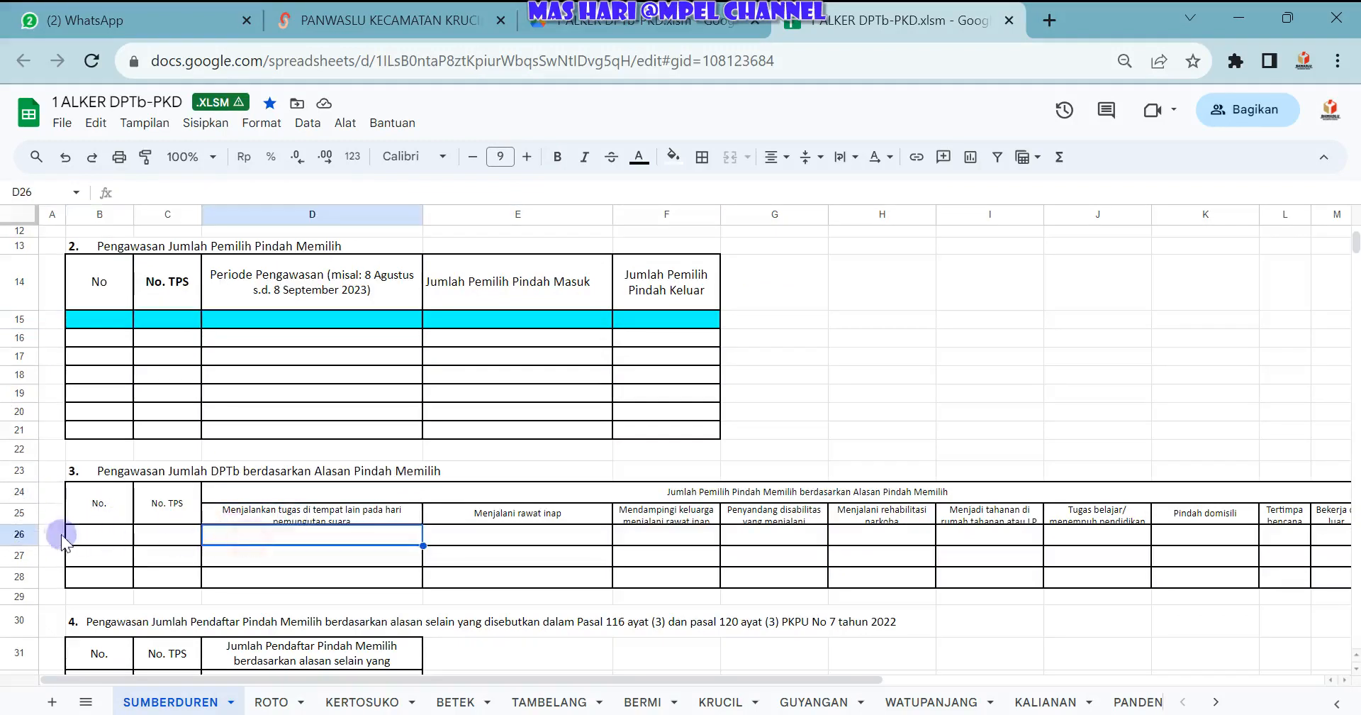
click(28, 515)
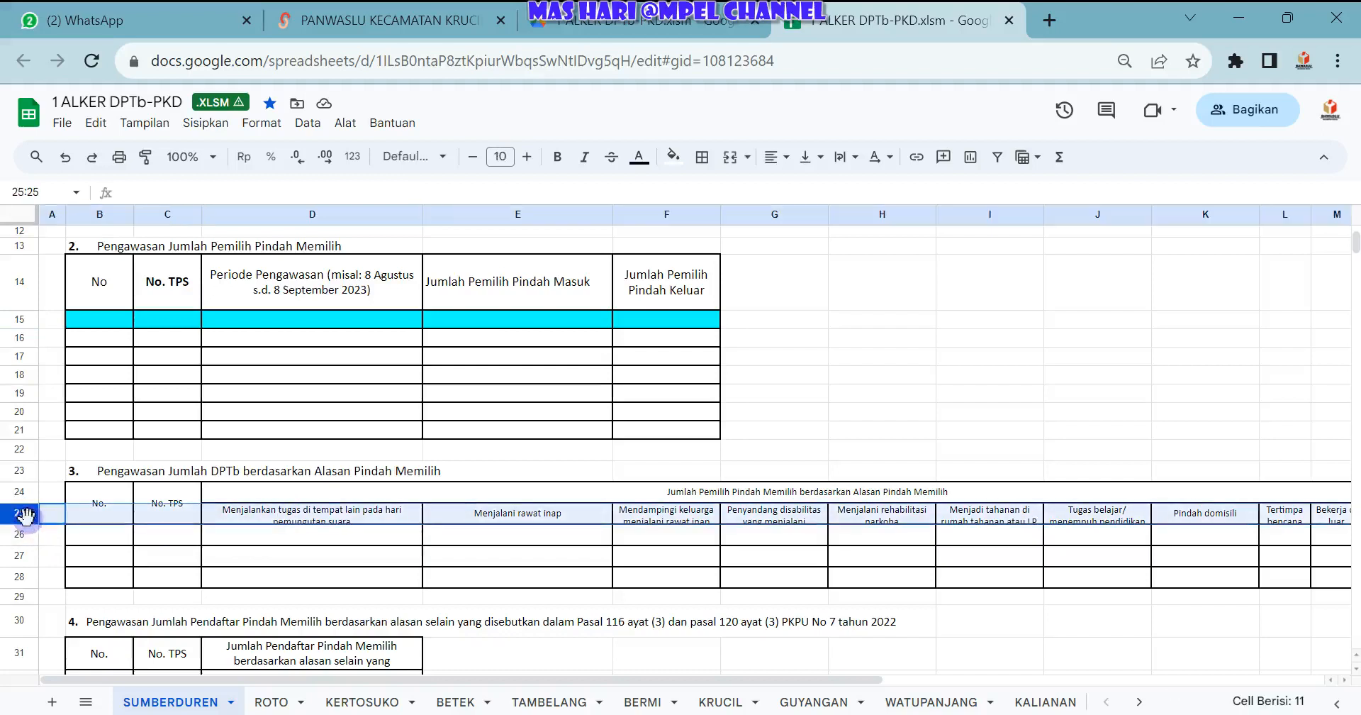
click(126, 525)
click(296, 520)
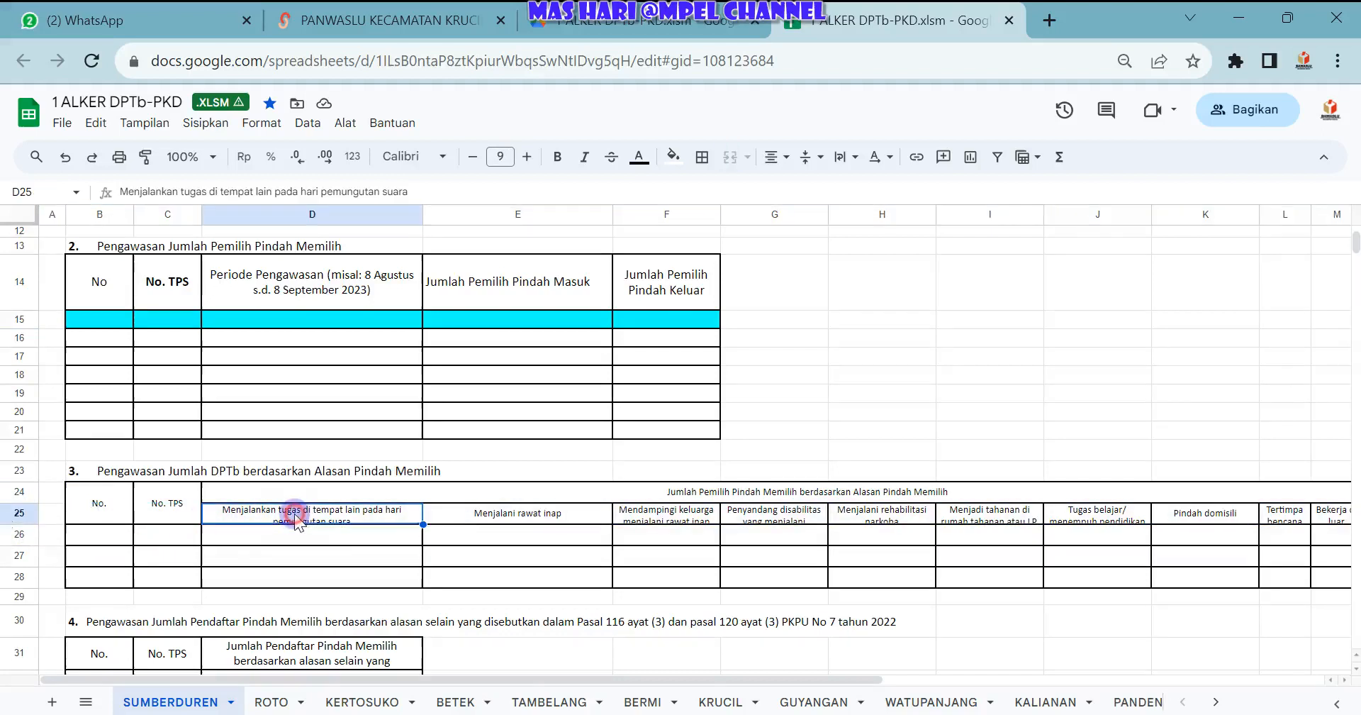
click(316, 537)
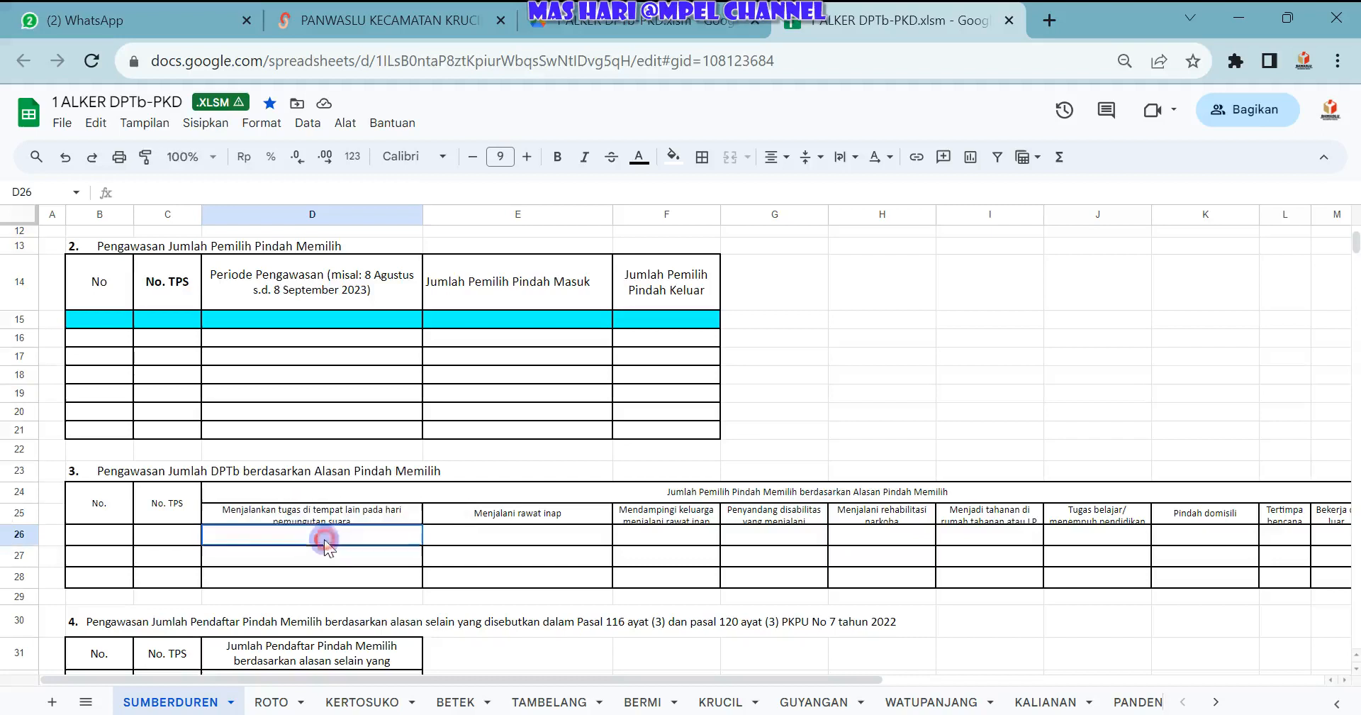
click(88, 534)
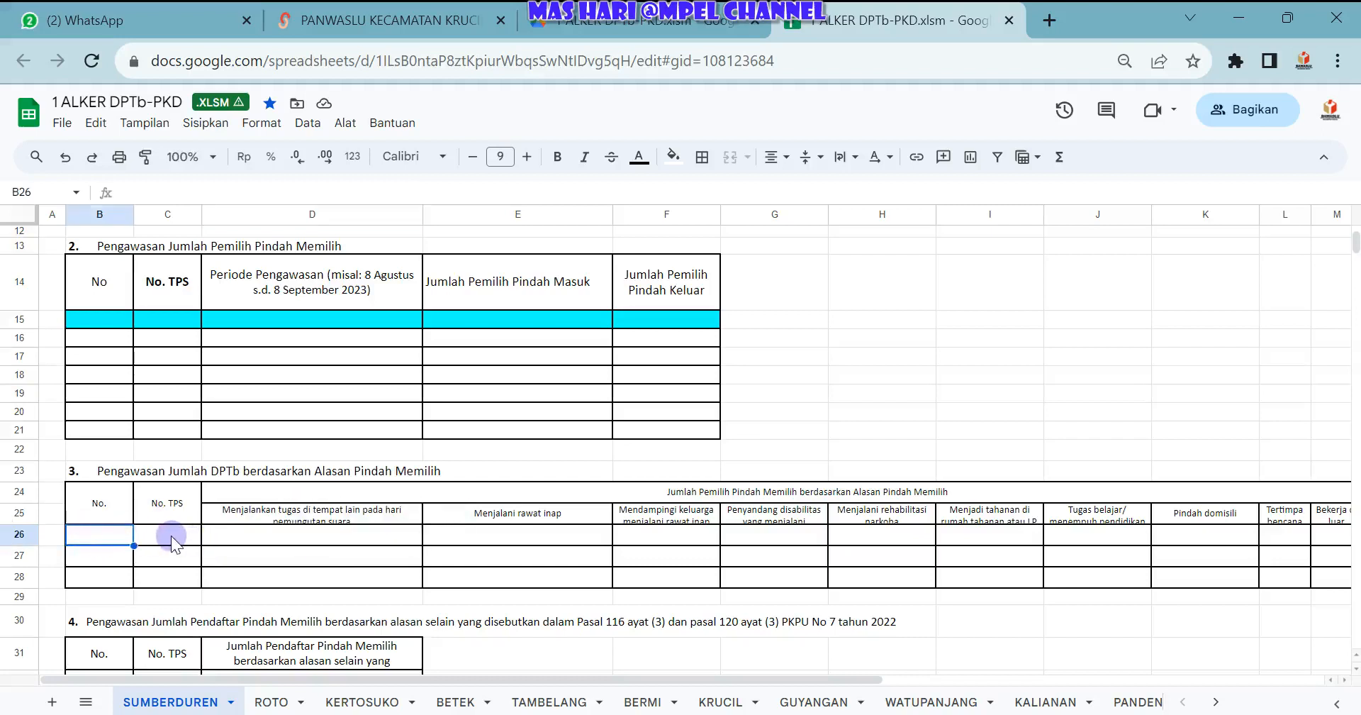
click(172, 535)
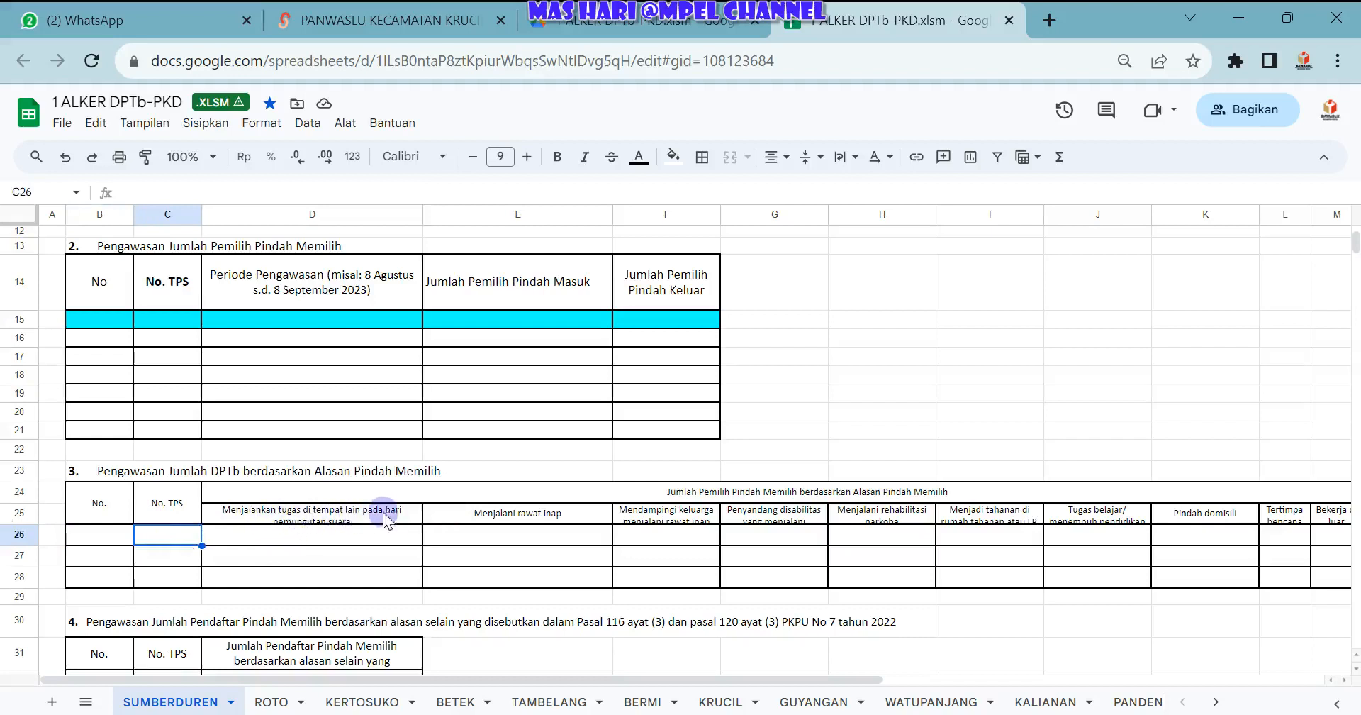
click(393, 529)
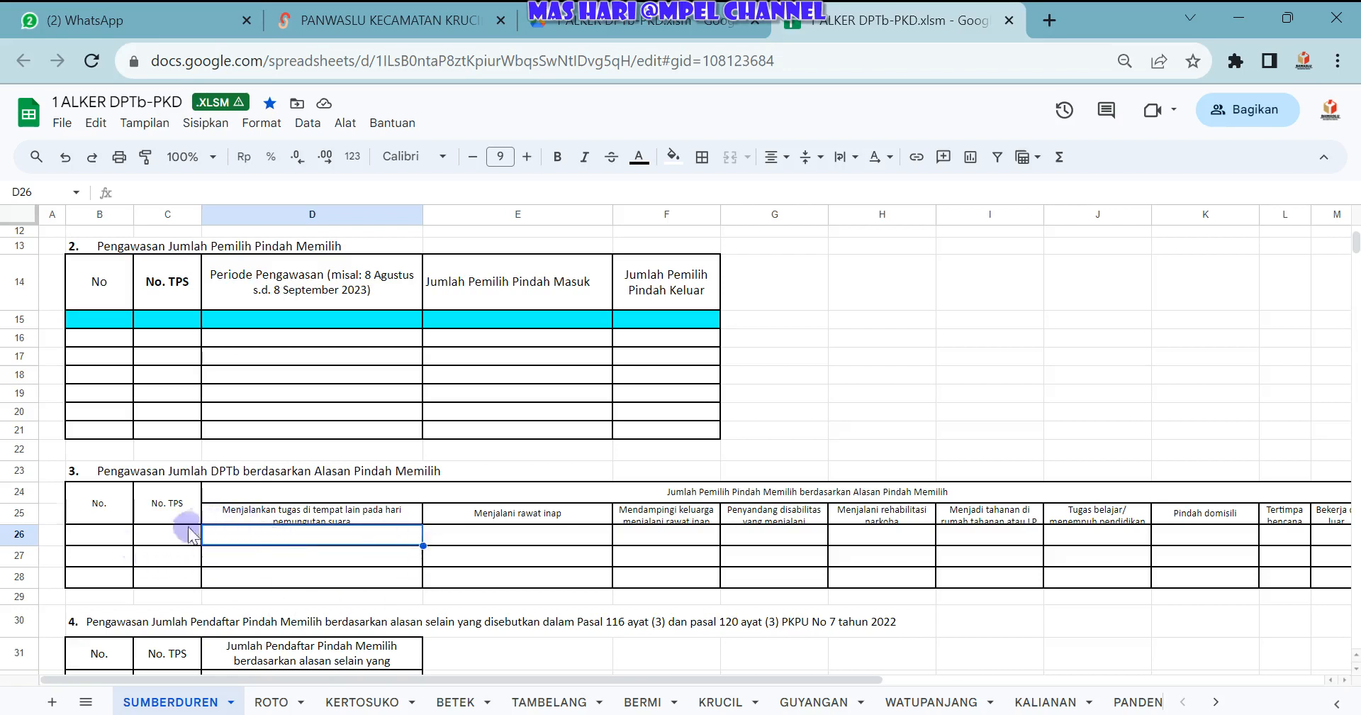
click(162, 536)
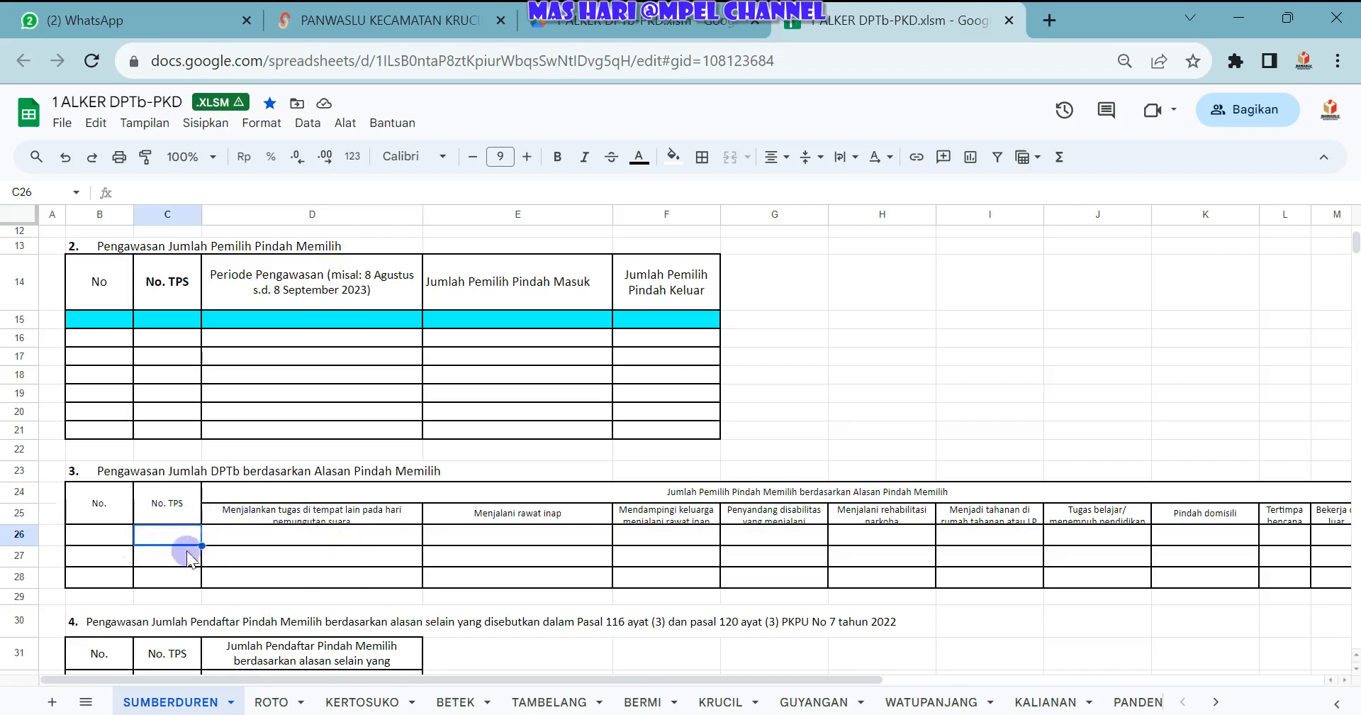
click(303, 543)
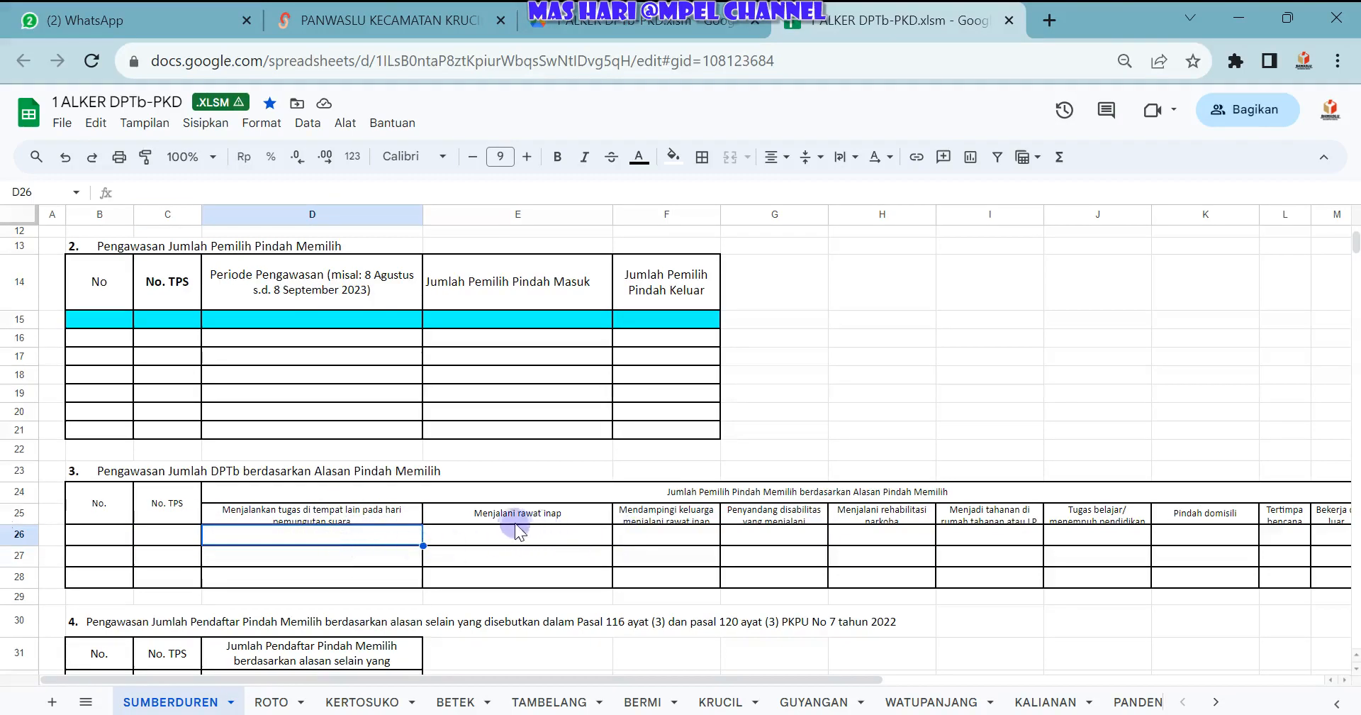
Review the transfer-reason headings in row 25, including Menjalani rawat inap and Mendampingi keluarga, and the entry cells beneath them.
click(544, 515)
click(677, 517)
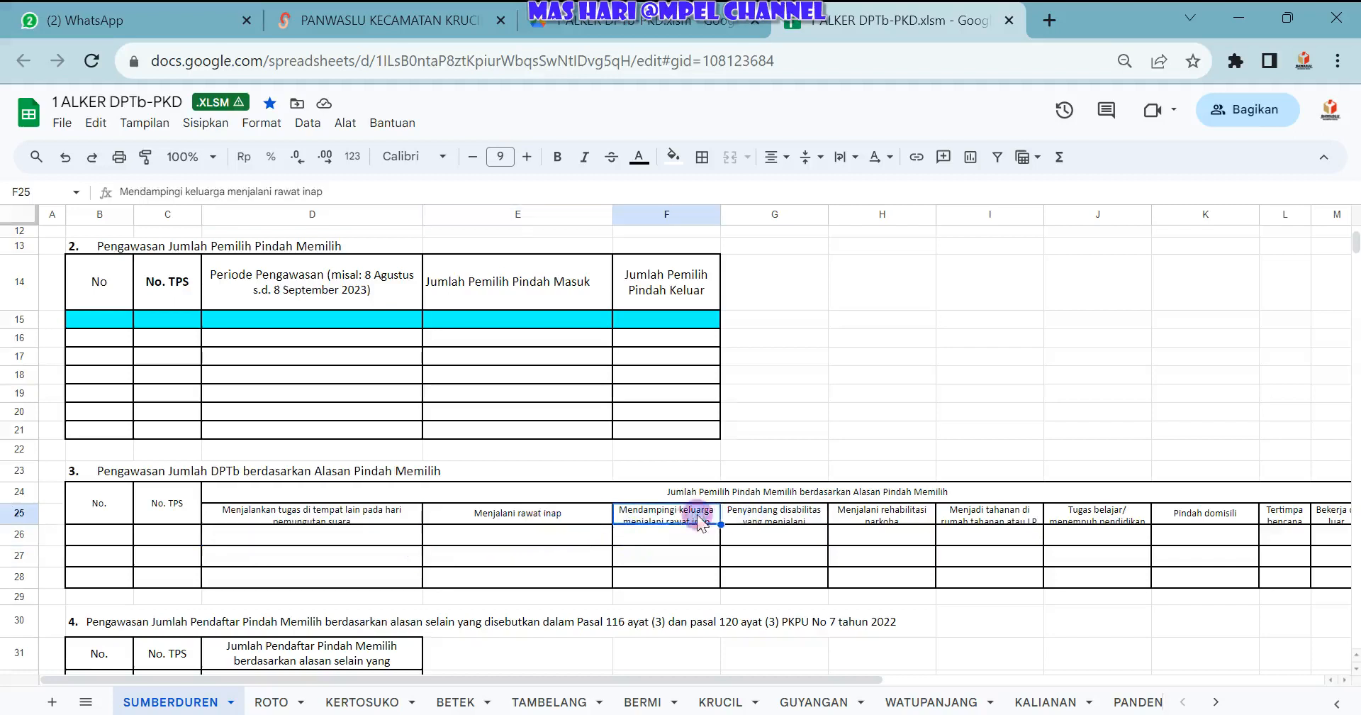
click(603, 542)
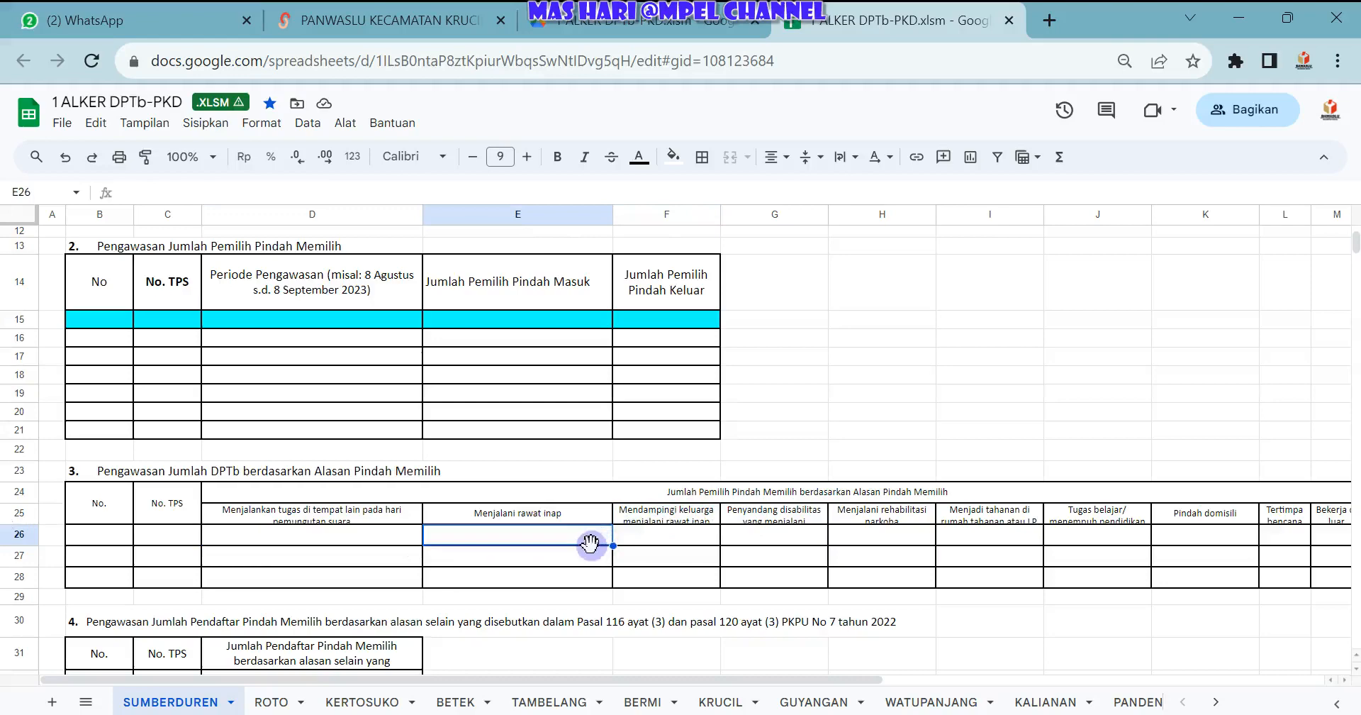
scroll(457, 525, down, 1)
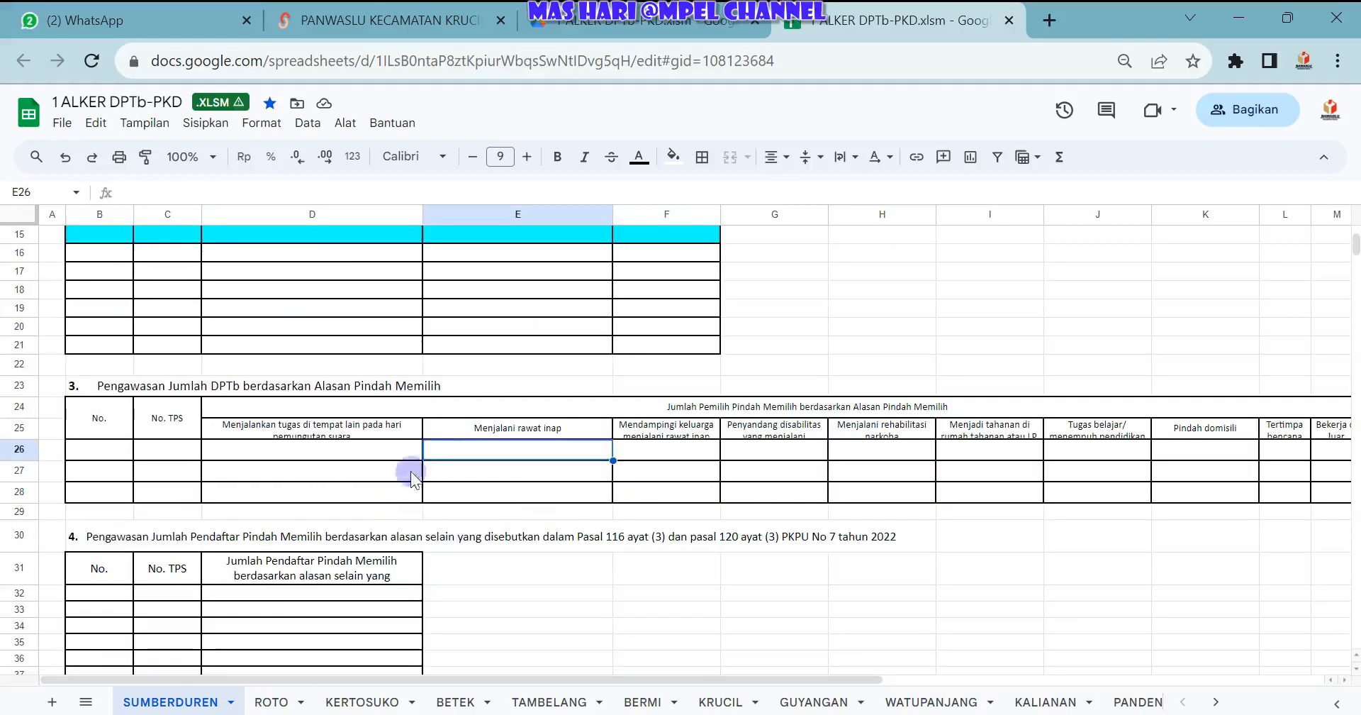
click(368, 449)
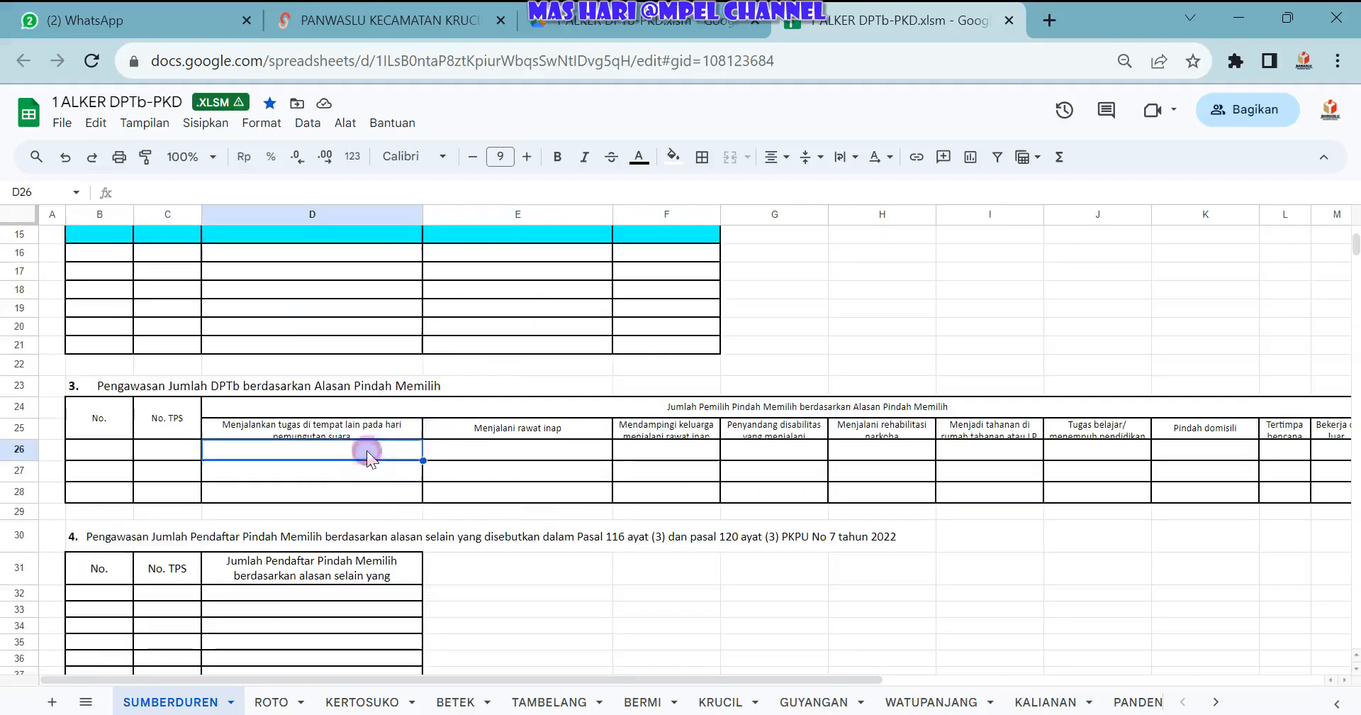
click(470, 449)
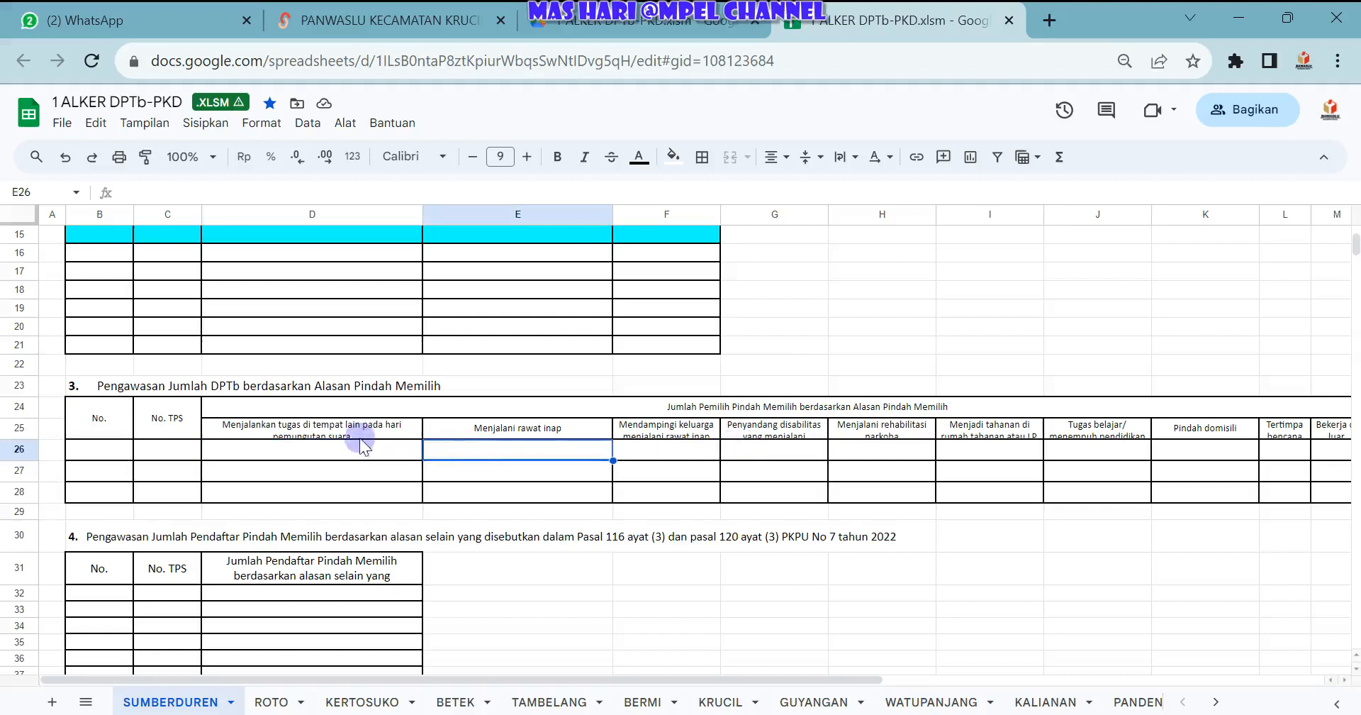
click(312, 448)
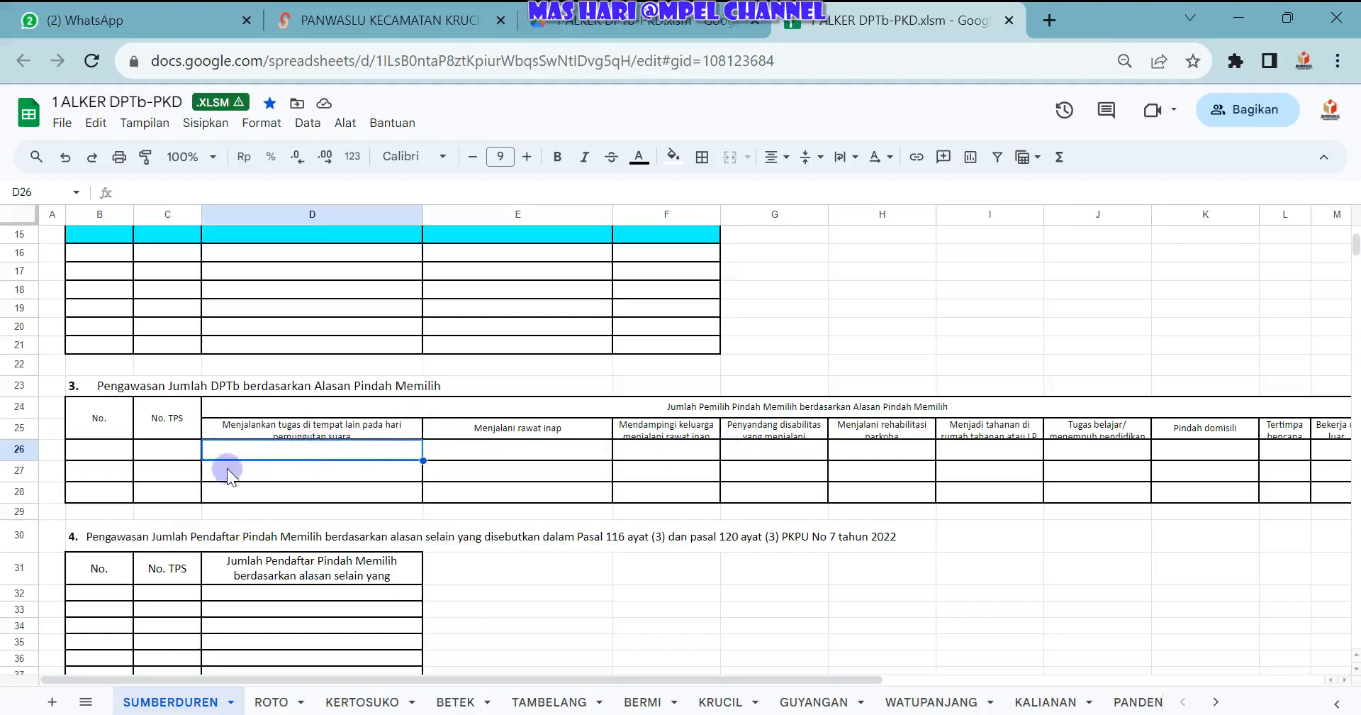
click(176, 449)
click(371, 428)
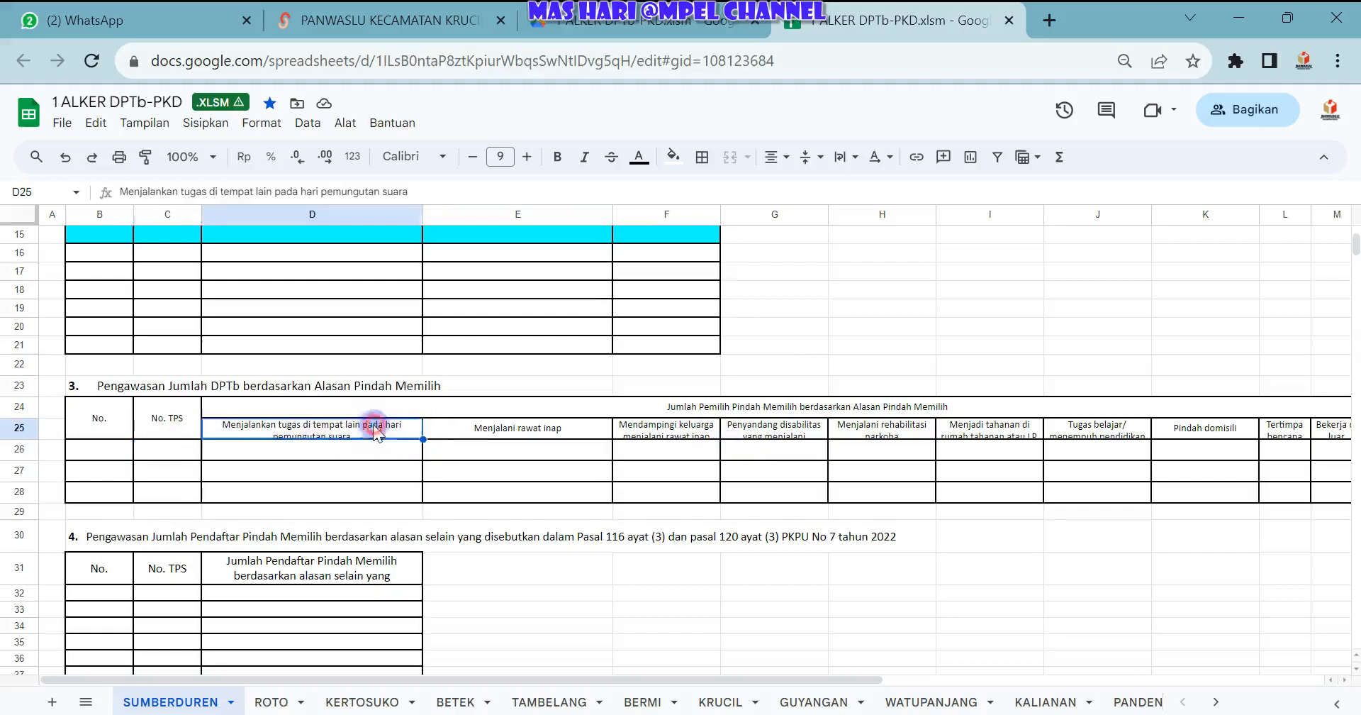
click(291, 436)
click(303, 451)
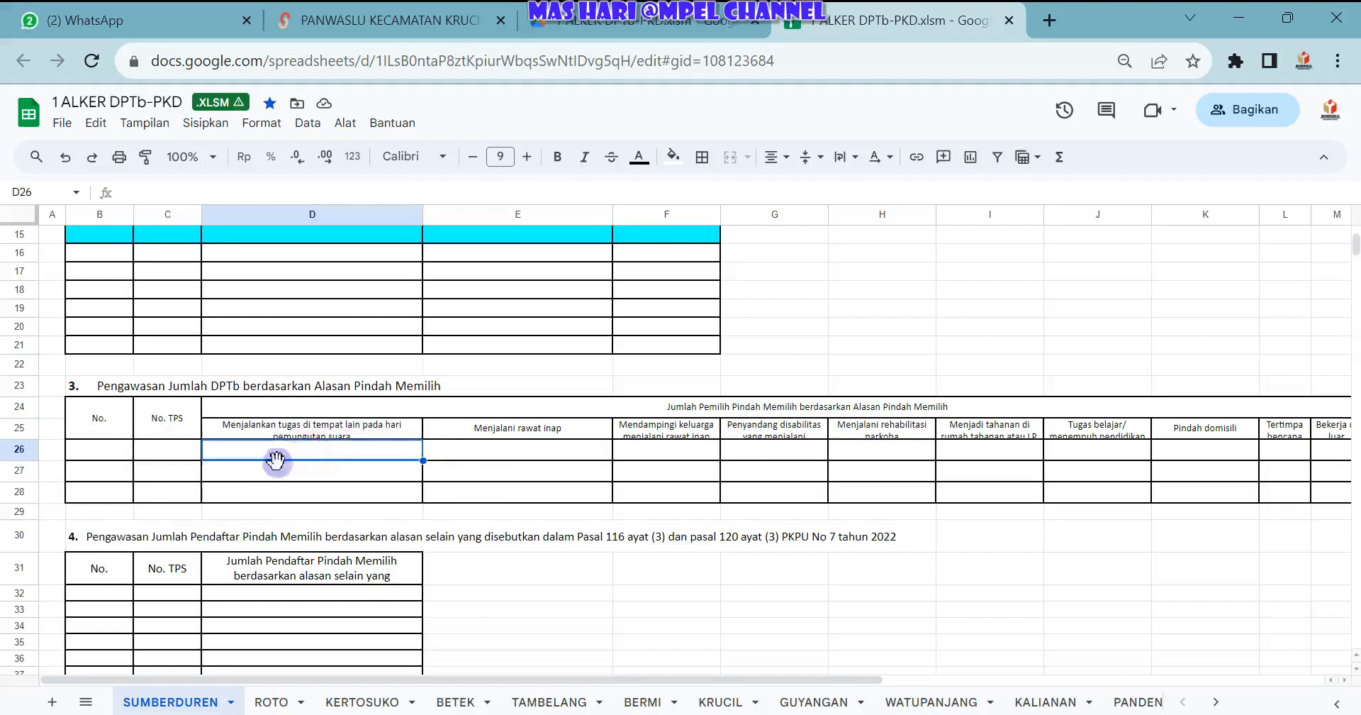
click(305, 434)
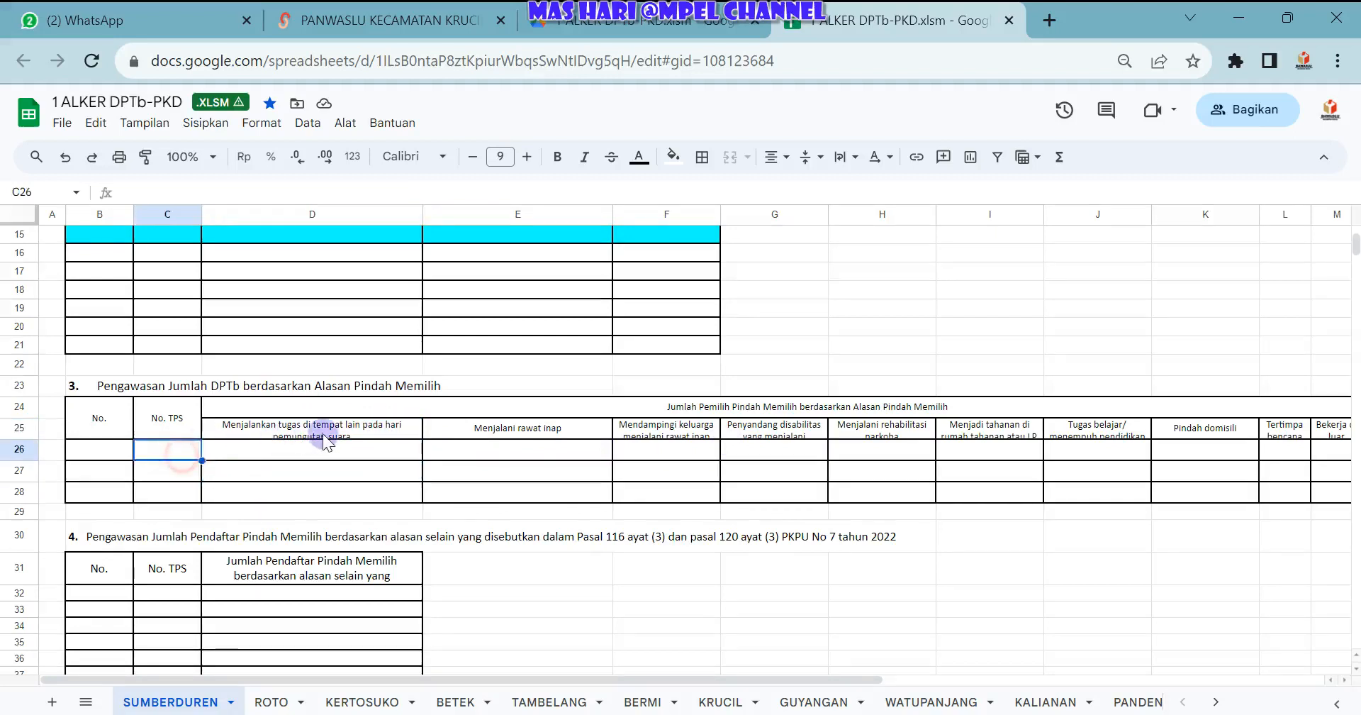
click(291, 468)
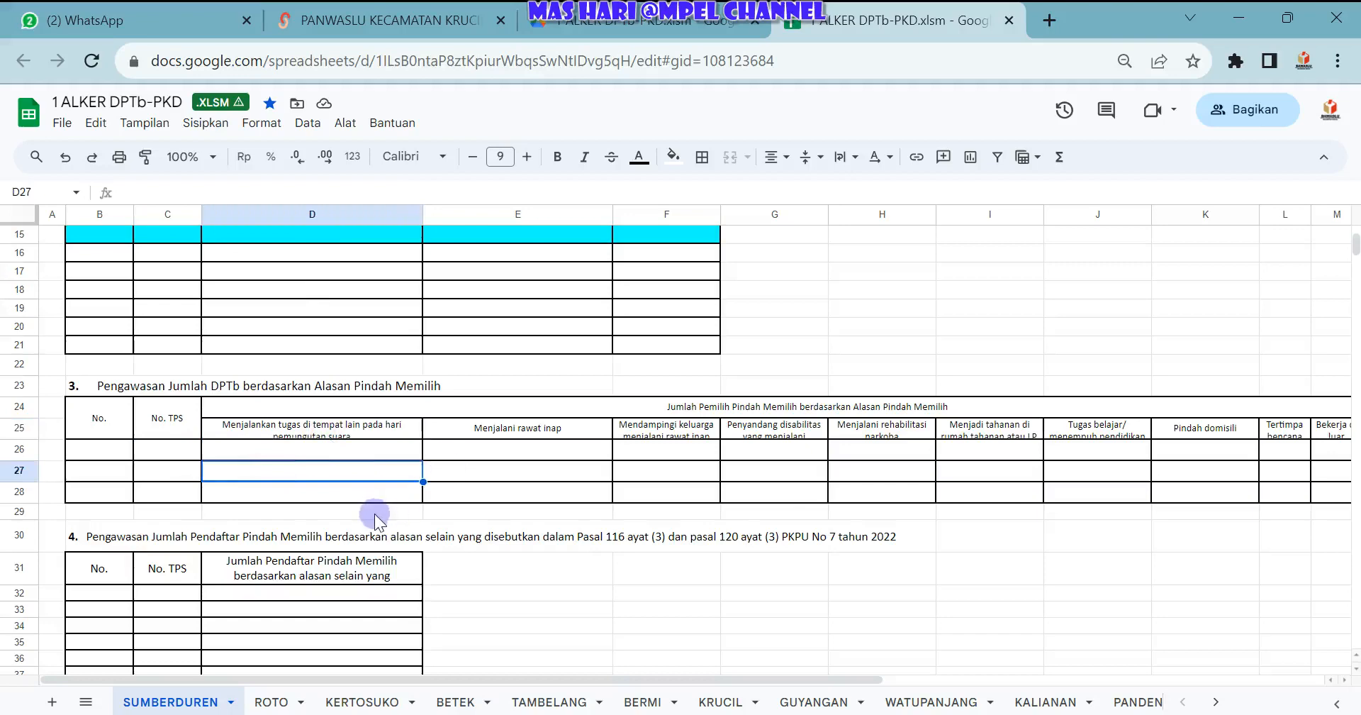
Review the cyan row 15 and the blank rows 16 to 21 of the Pengawasan Jumlah Pemilih Pindah Memilih table.
scroll(377, 512, down, 1)
scroll(384, 512, up, 3)
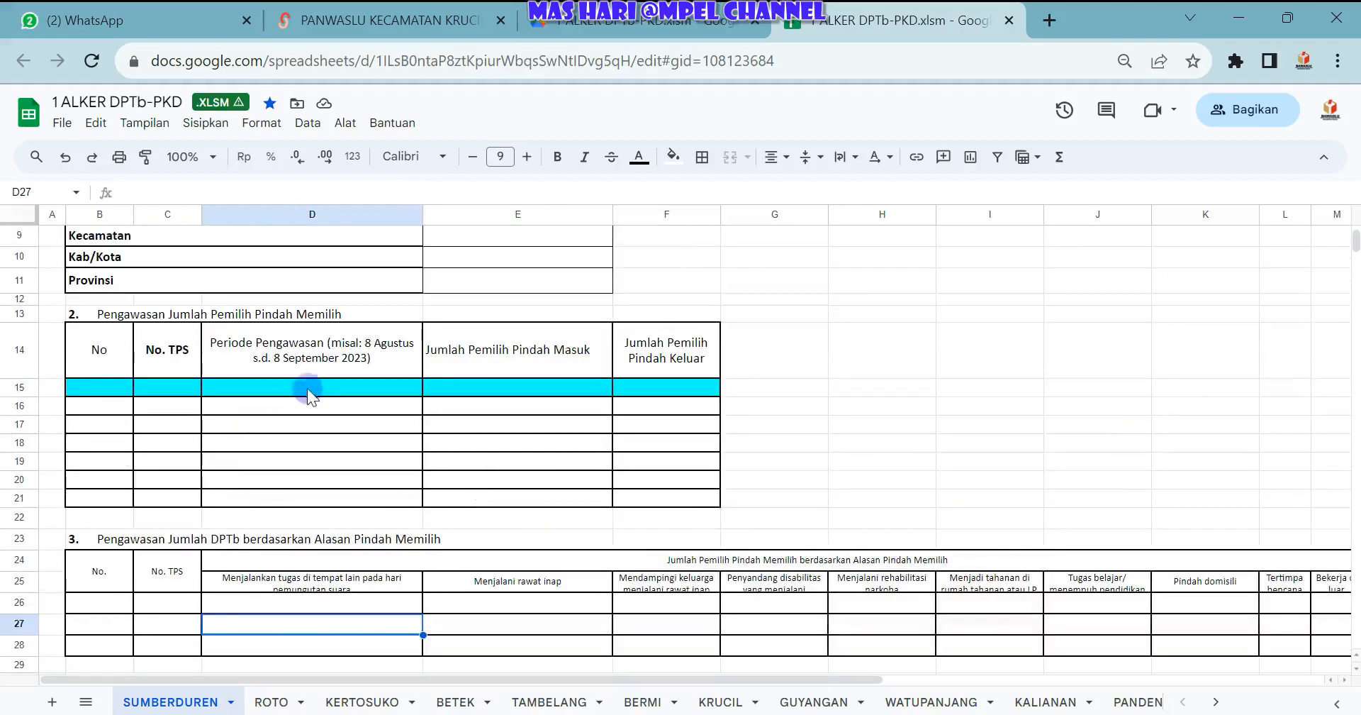
click(334, 386)
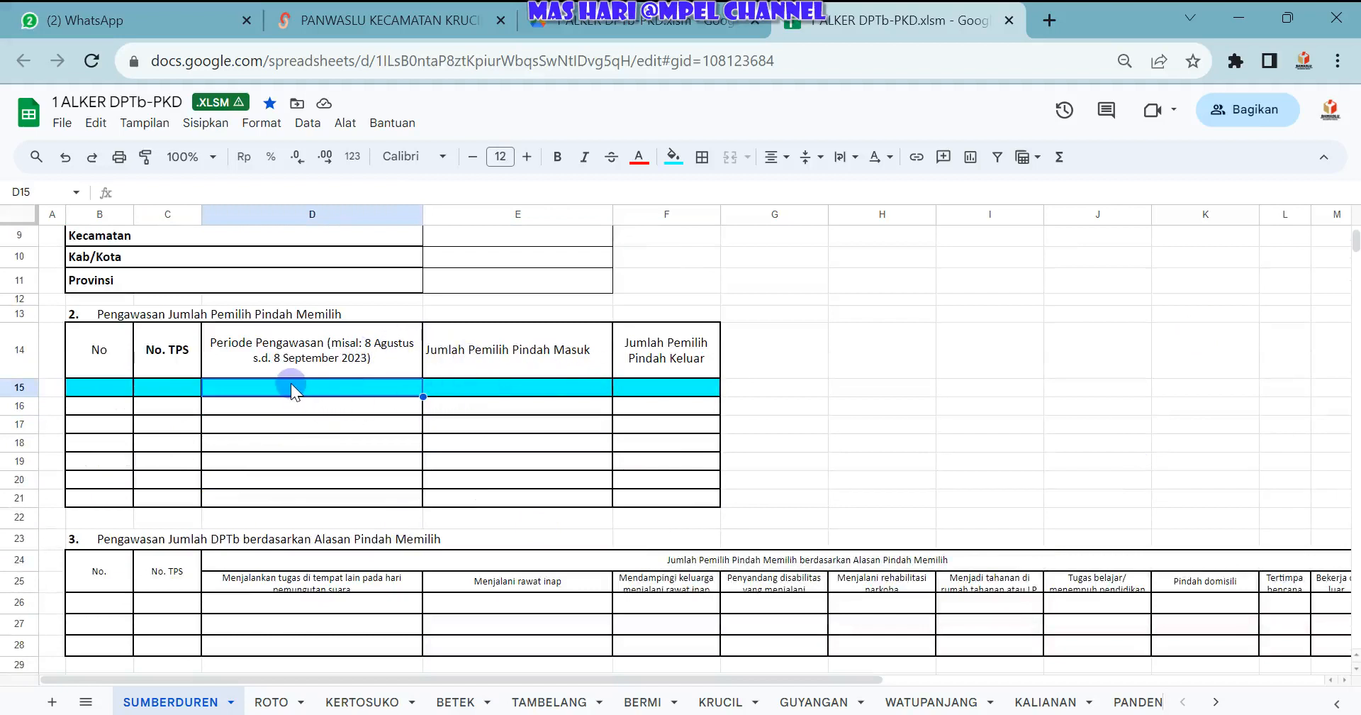
click(338, 385)
click(617, 394)
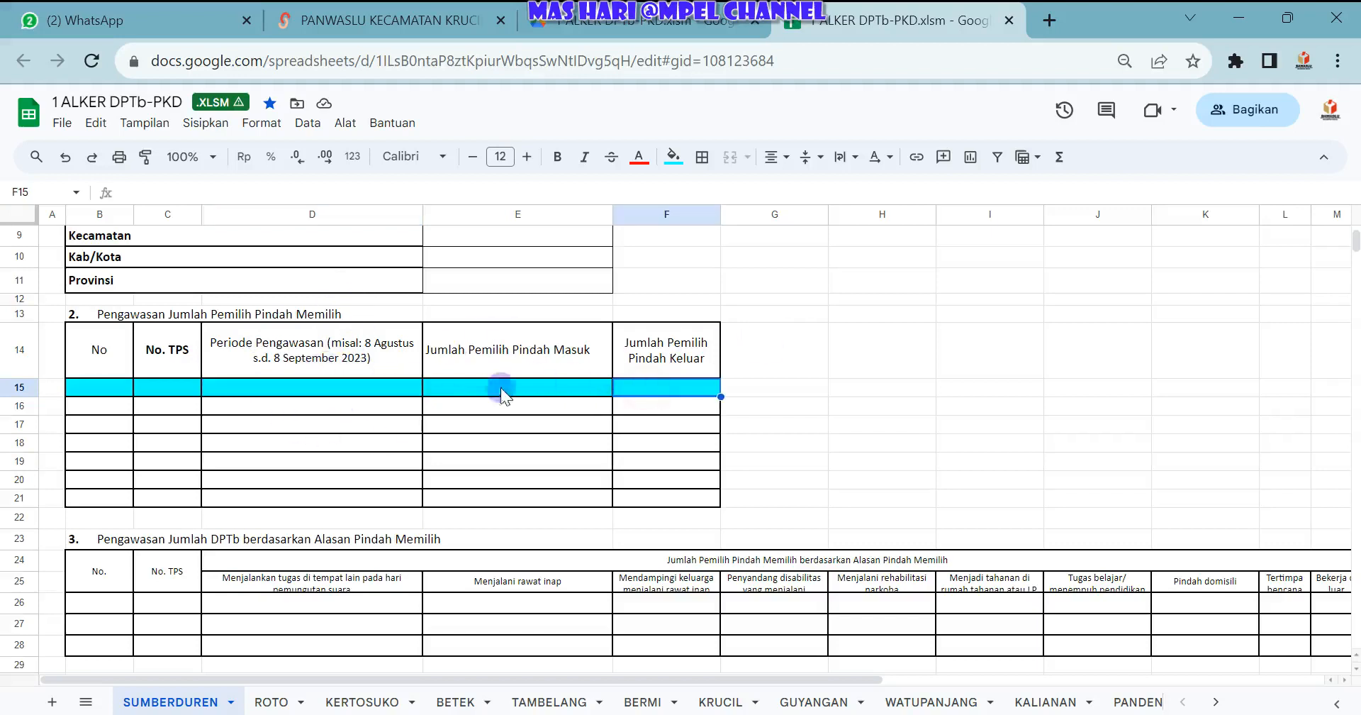
click(296, 395)
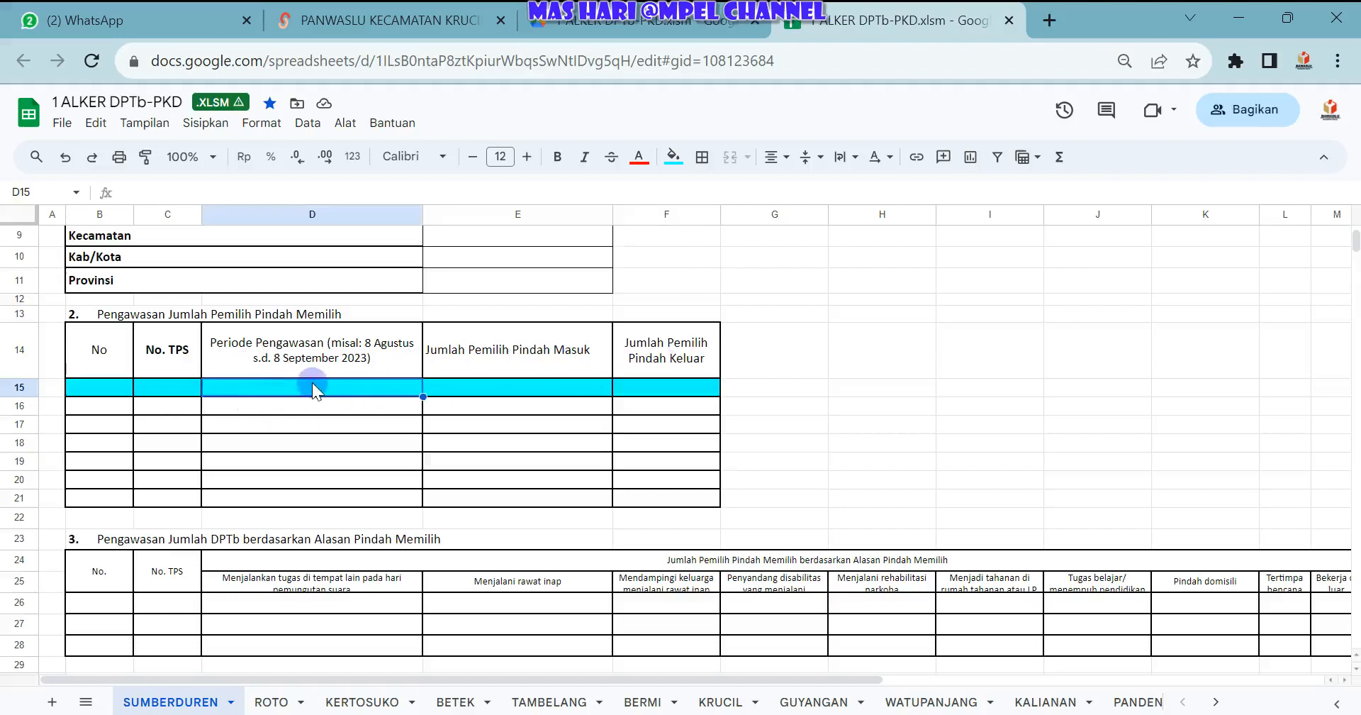
click(267, 407)
click(265, 427)
click(262, 446)
click(239, 483)
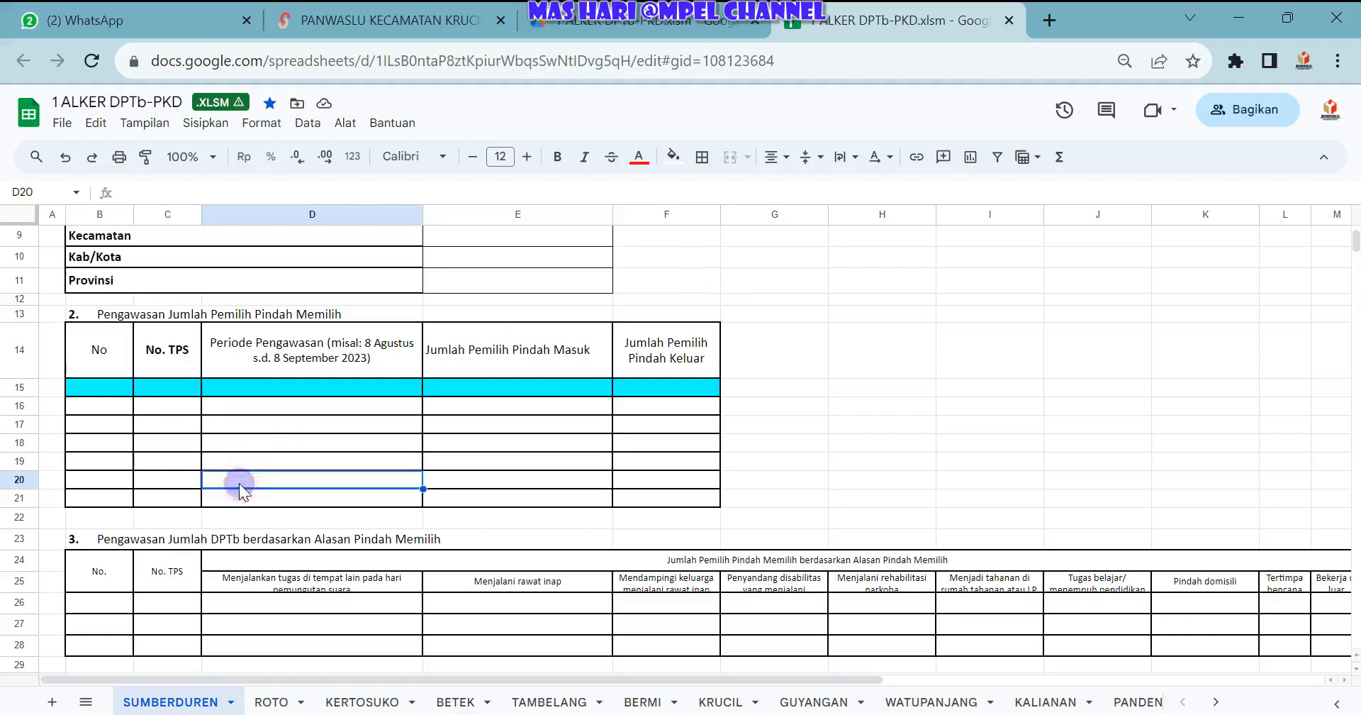
drag(75, 381, 78, 375)
click(91, 409)
click(90, 464)
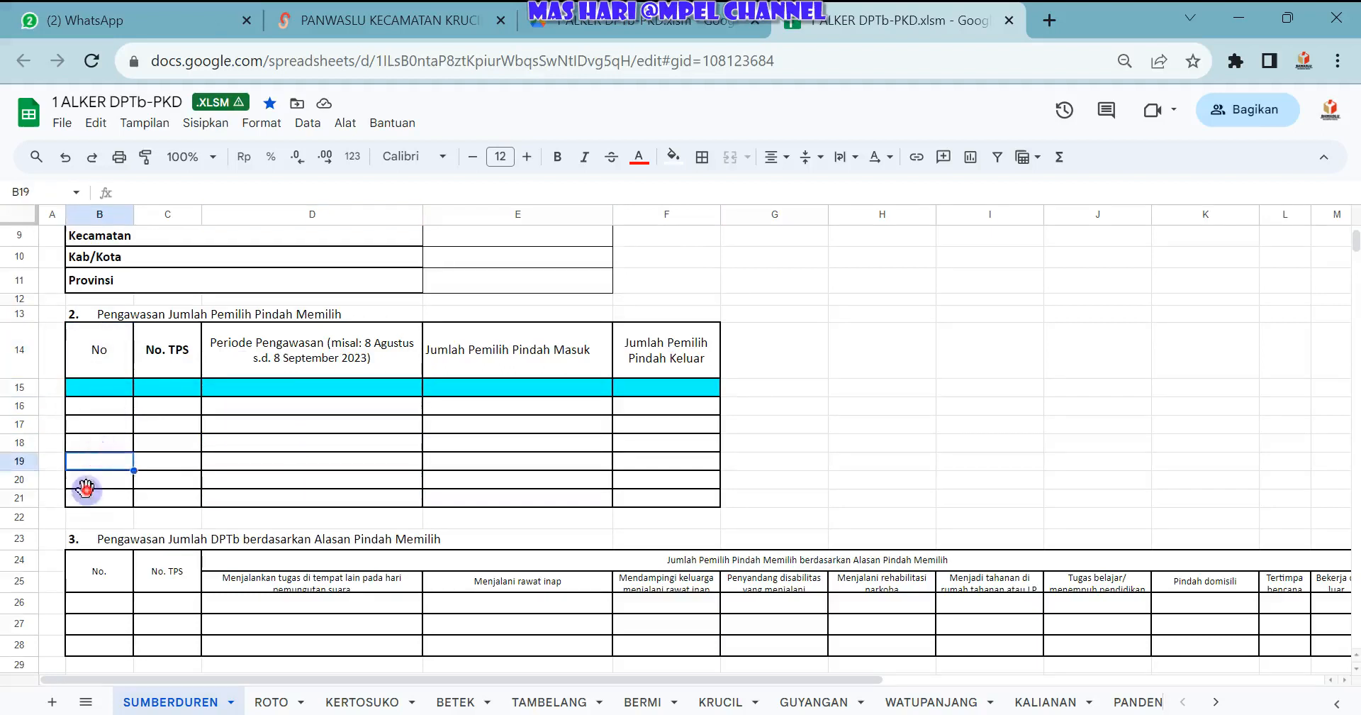
click(87, 492)
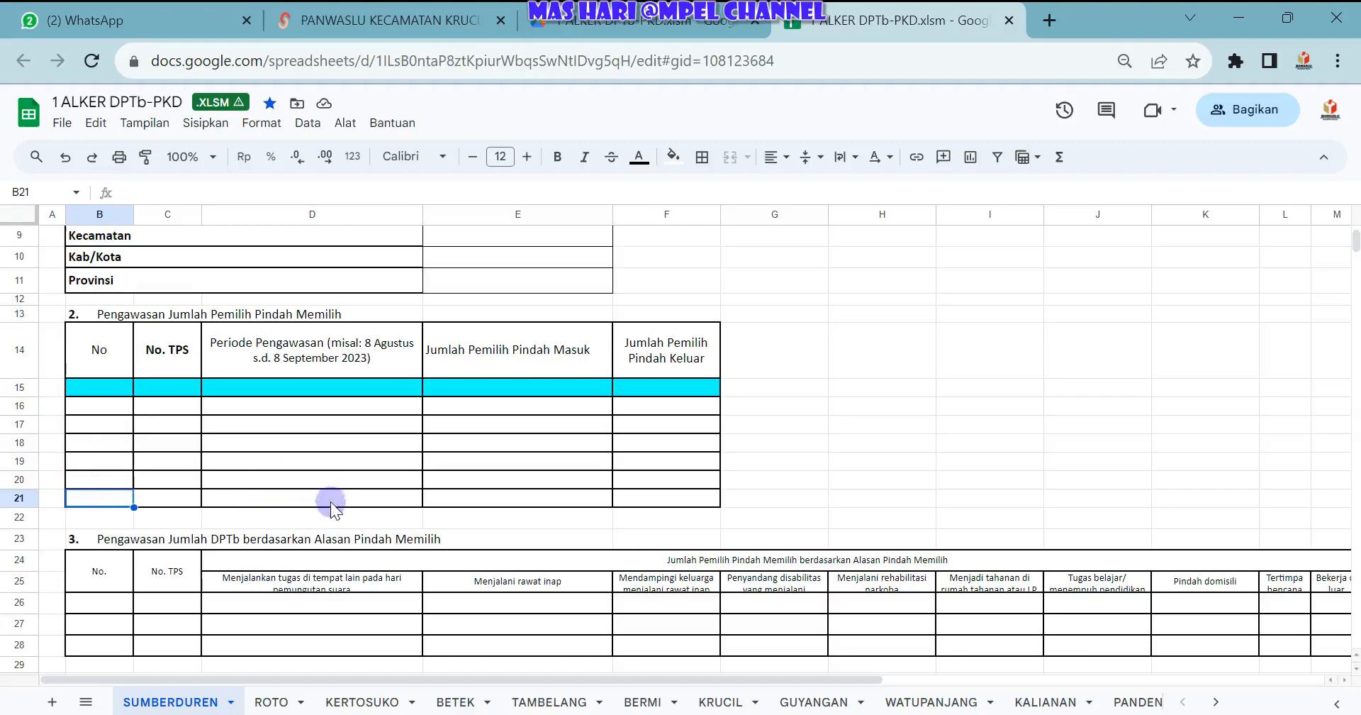
Examine the headings and first entry row of the section 4 table, Pengawasan Jumlah Pendaftar Pindah Memilih.
scroll(334, 564, down, 3)
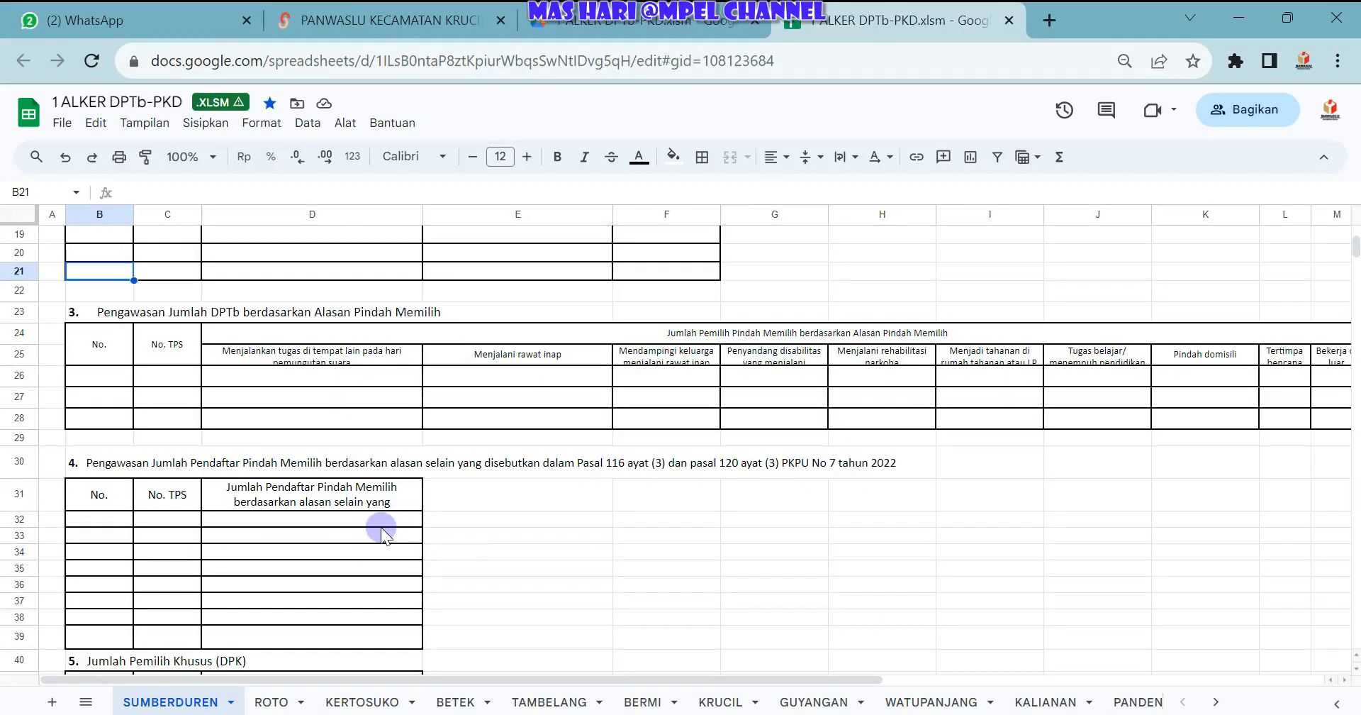
click(317, 490)
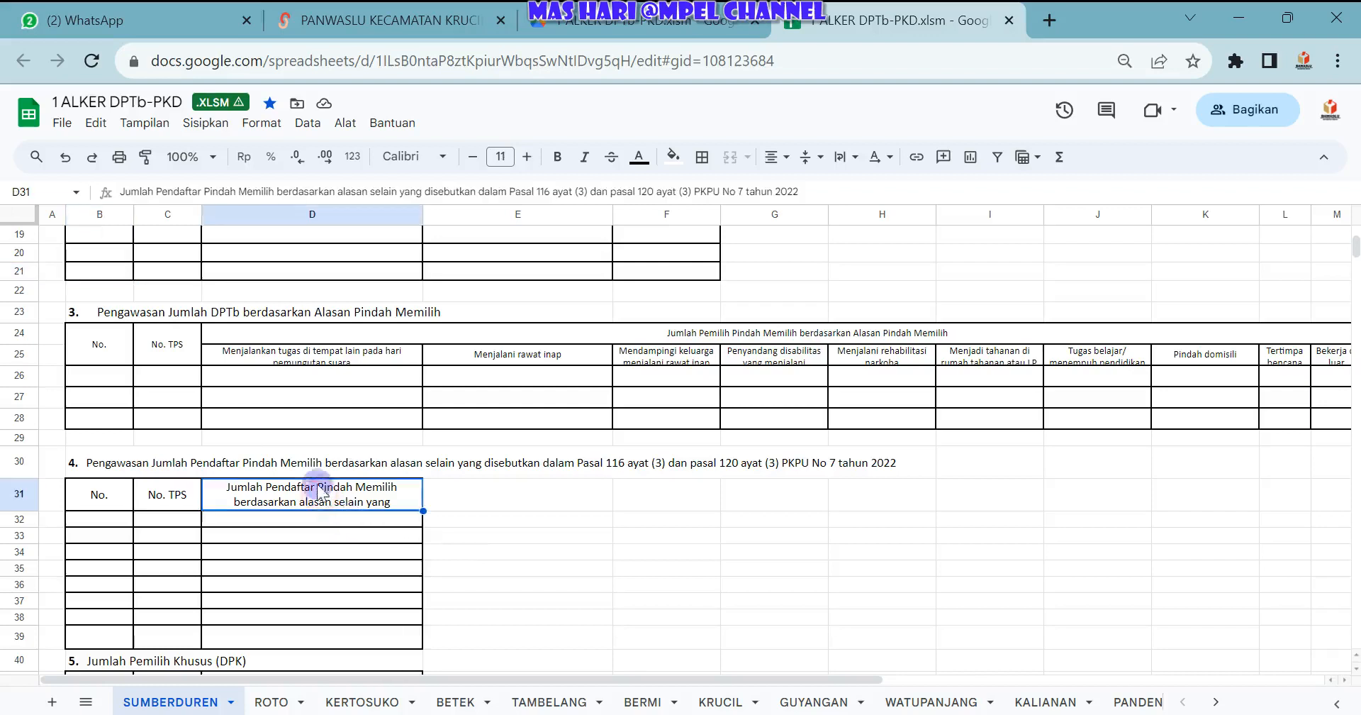
click(146, 494)
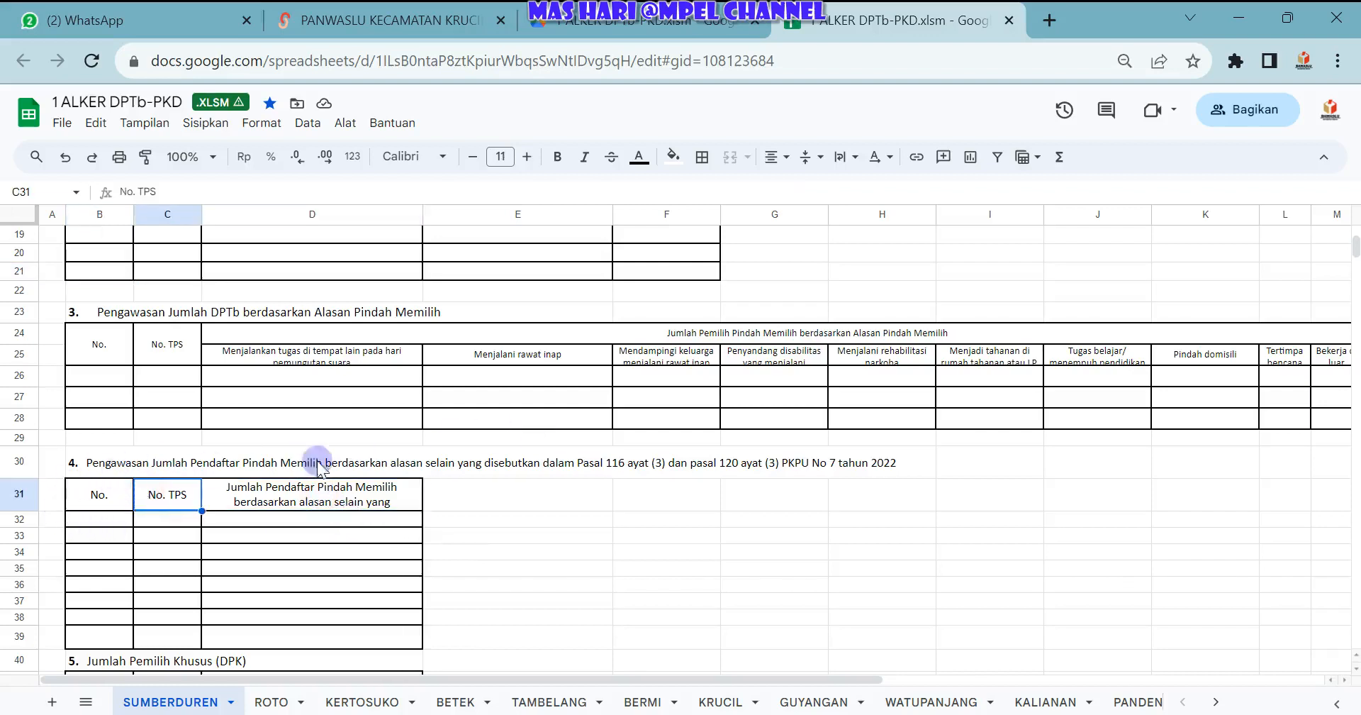
click(91, 523)
click(207, 518)
click(153, 518)
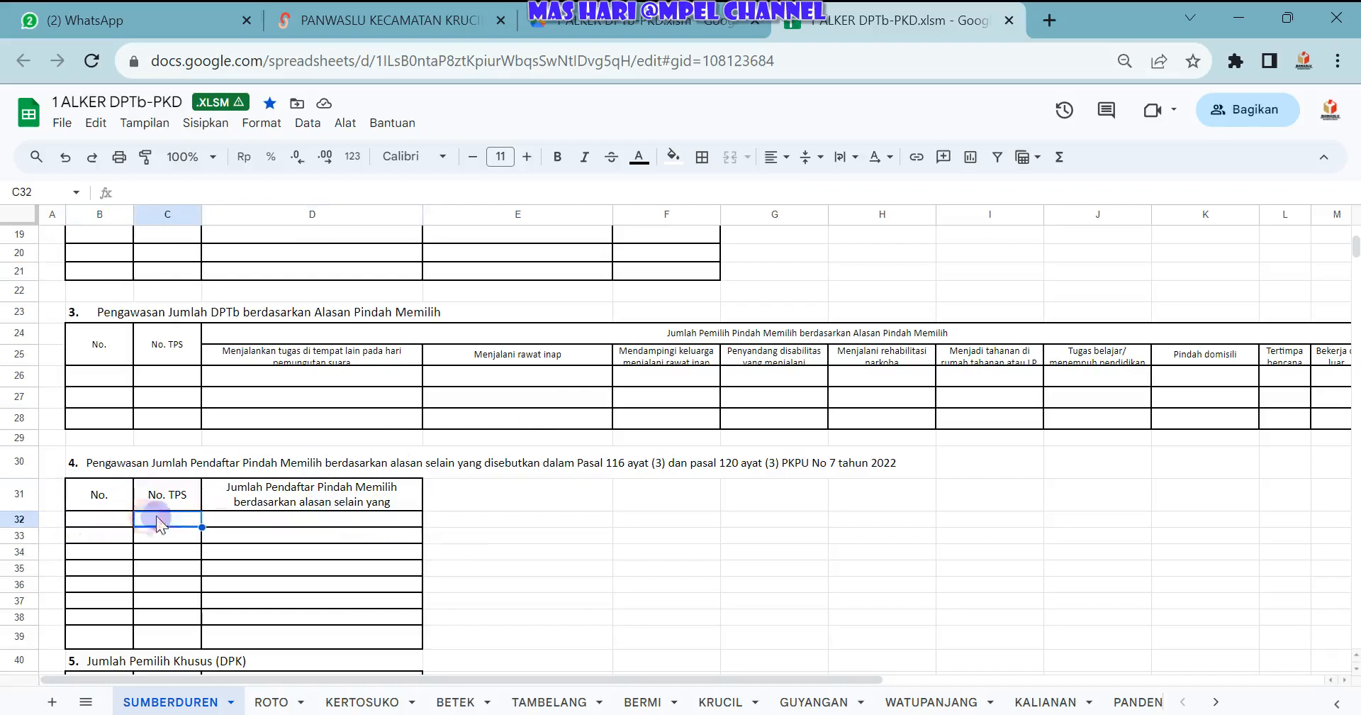
scroll(213, 567, down, 1)
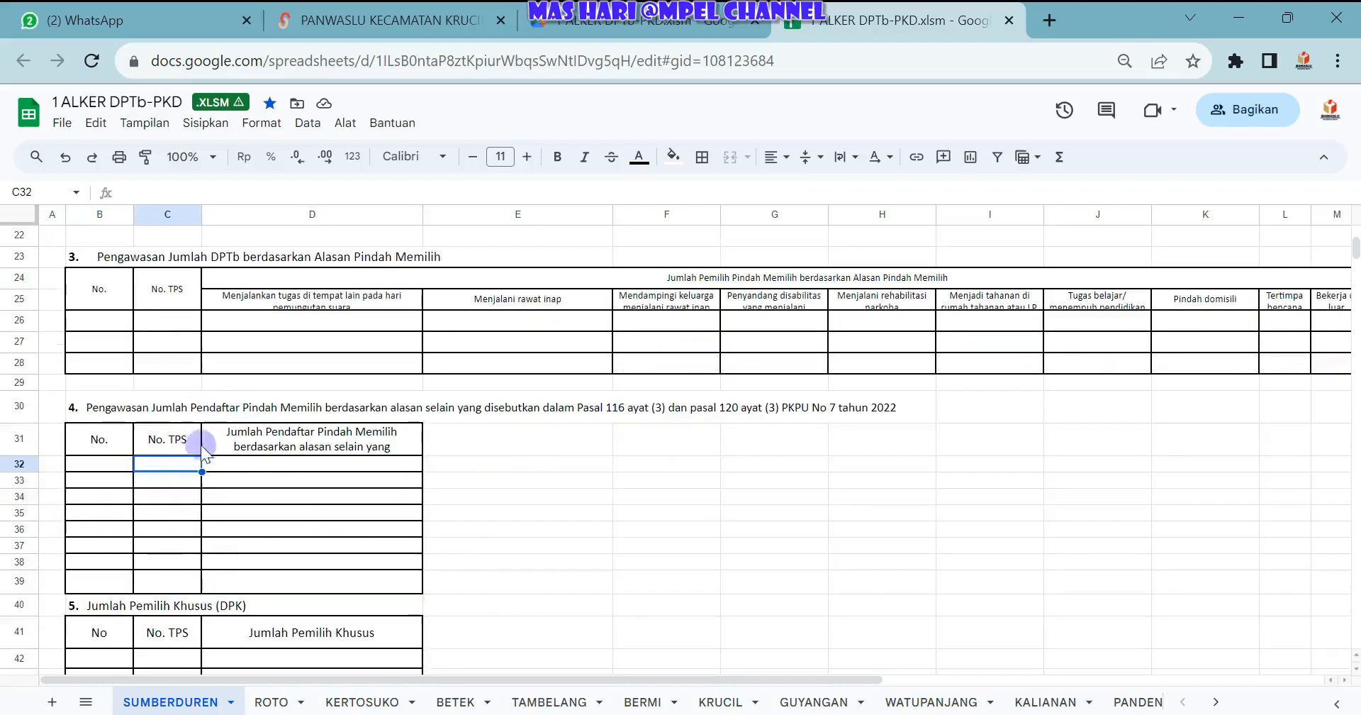
Check the No. TPS column of the section 2 Pengawasan Jumlah Pemilih Pindah Memilih table again, down to row 19.
scroll(202, 439, up, 2)
scroll(219, 459, up, 3)
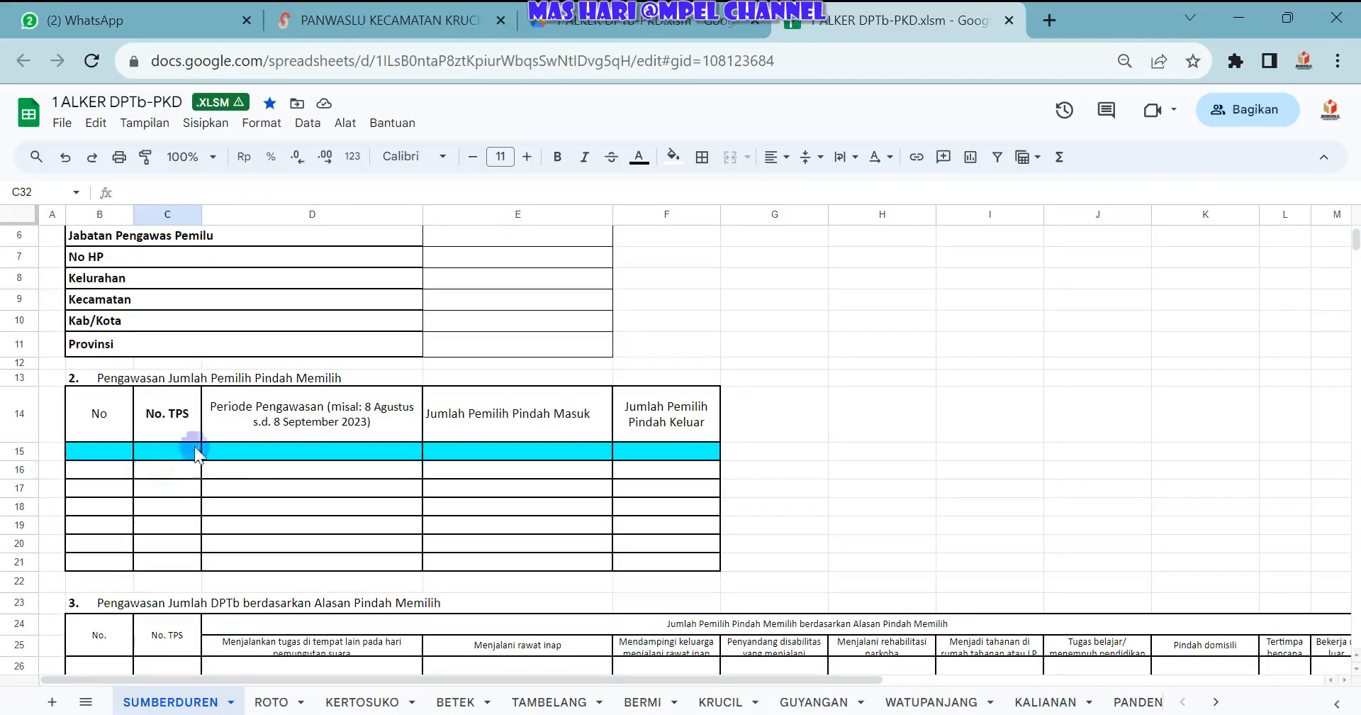
click(157, 468)
click(159, 437)
click(174, 489)
click(180, 522)
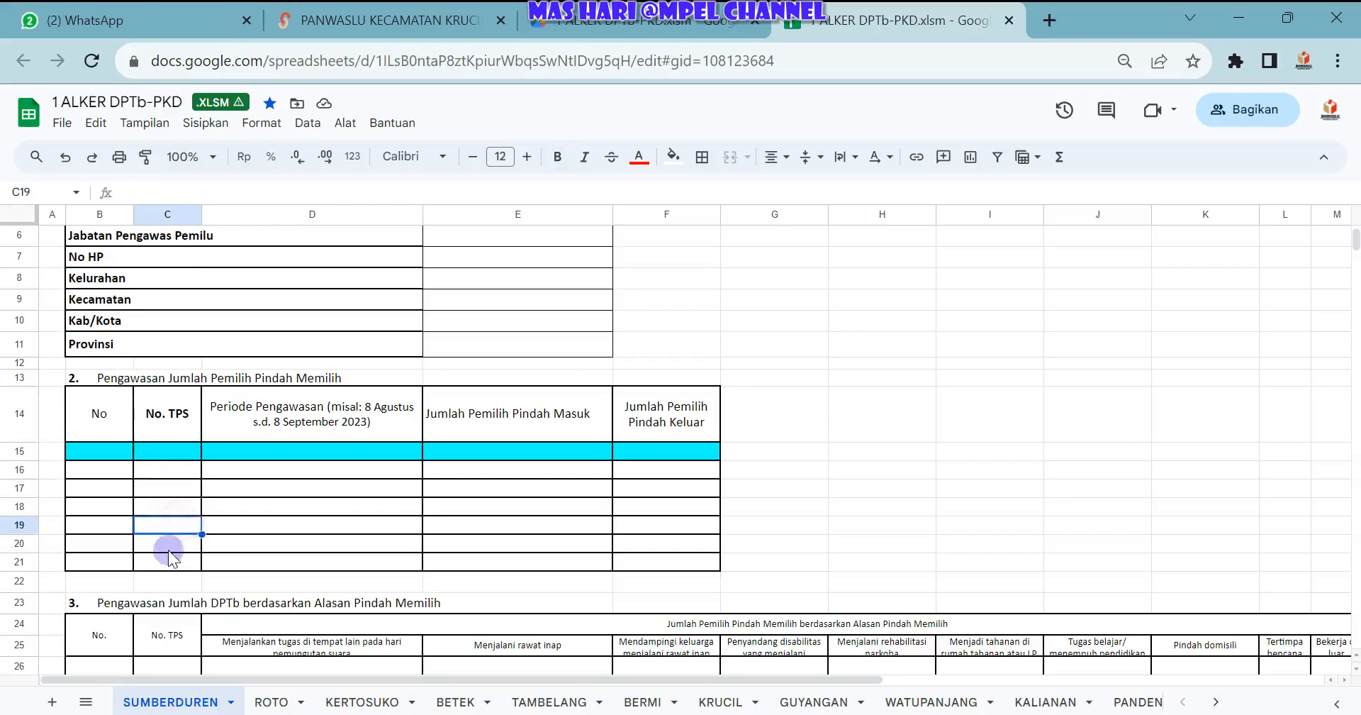
Compare the No. TPS entry cells of section 2, including cyan row 15, with rows 26 and 27 of the section 3 table.
click(168, 547)
click(165, 562)
click(164, 451)
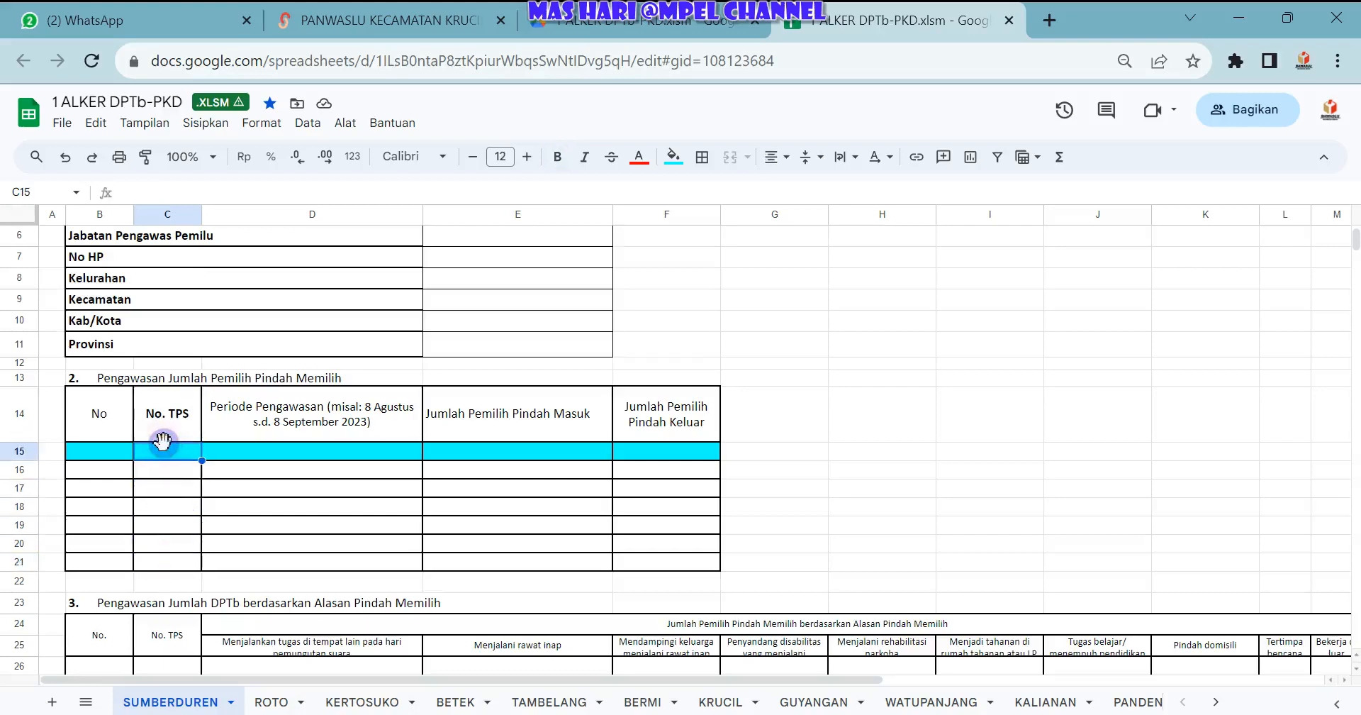
scroll(192, 496, down, 2)
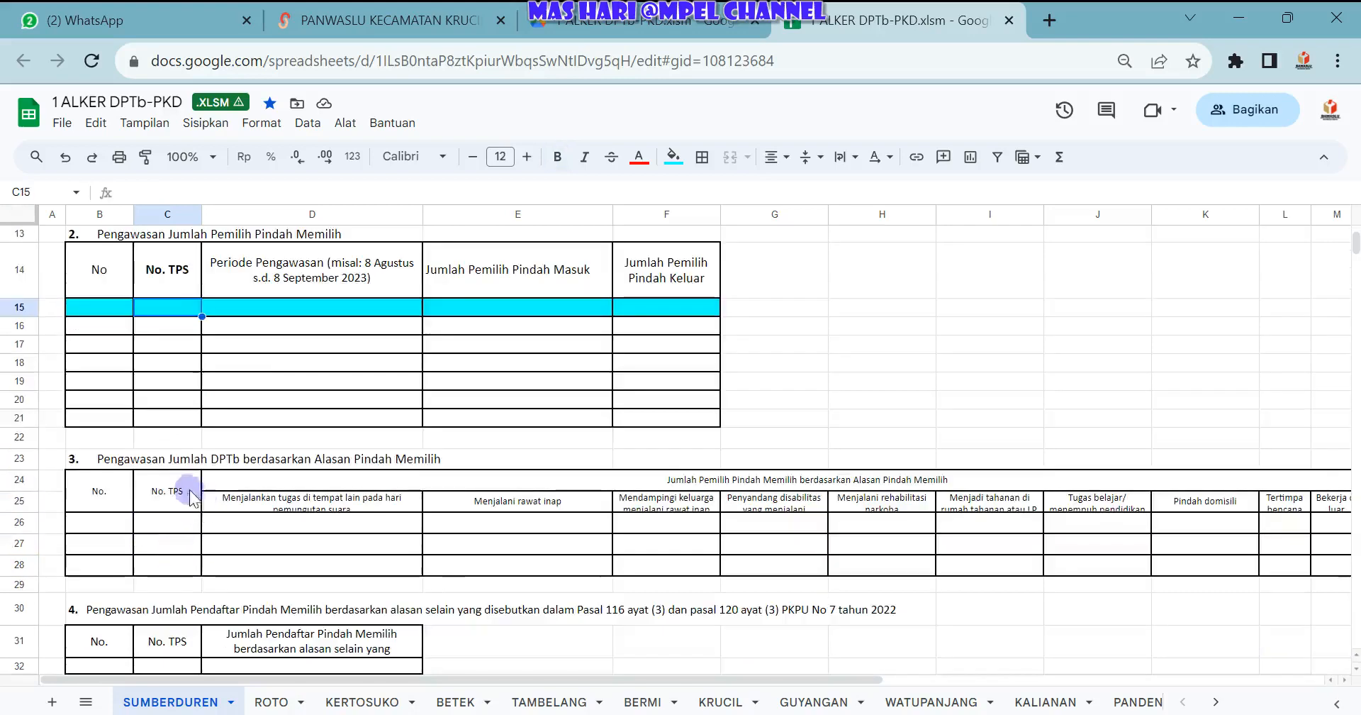
click(163, 522)
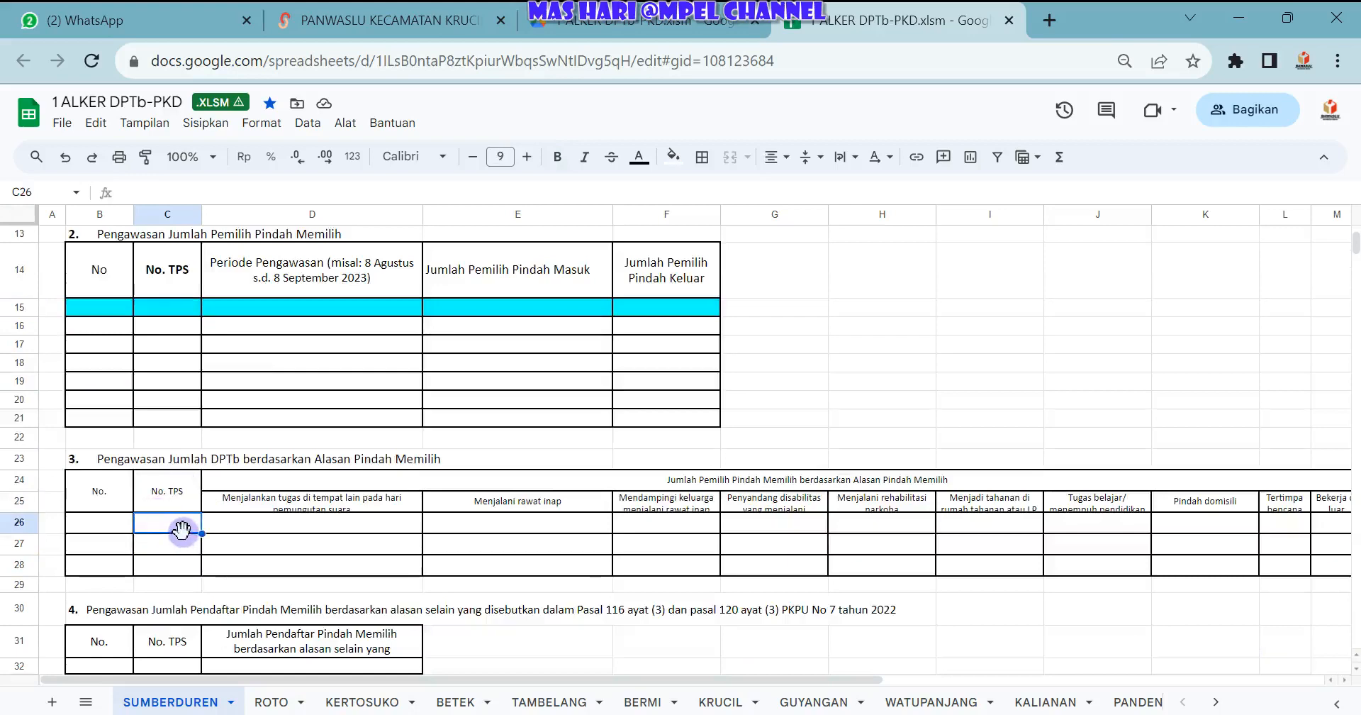
click(171, 545)
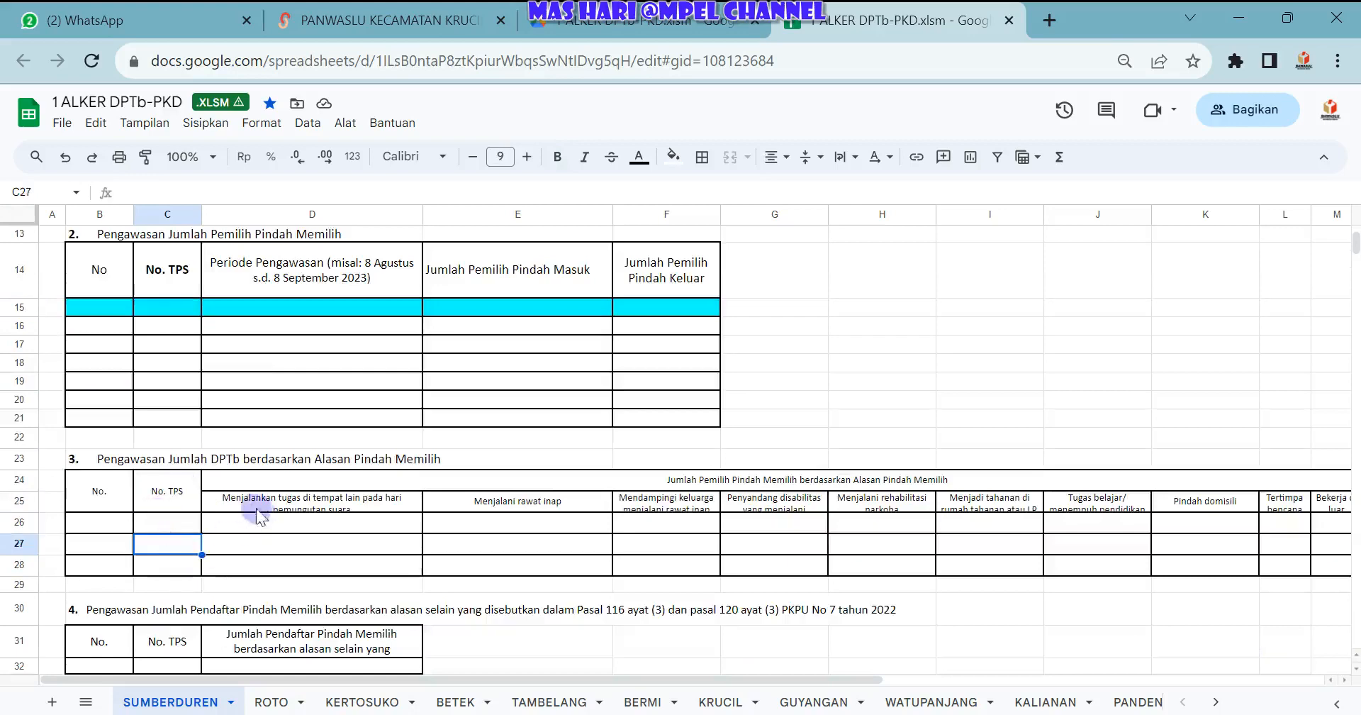
Examine the No, No. TPS and Jumlah Pemilih Khusus columns of the section 5 table, Jumlah Pemilih Khusus (DPK), around row 42.
scroll(242, 525, down, 3)
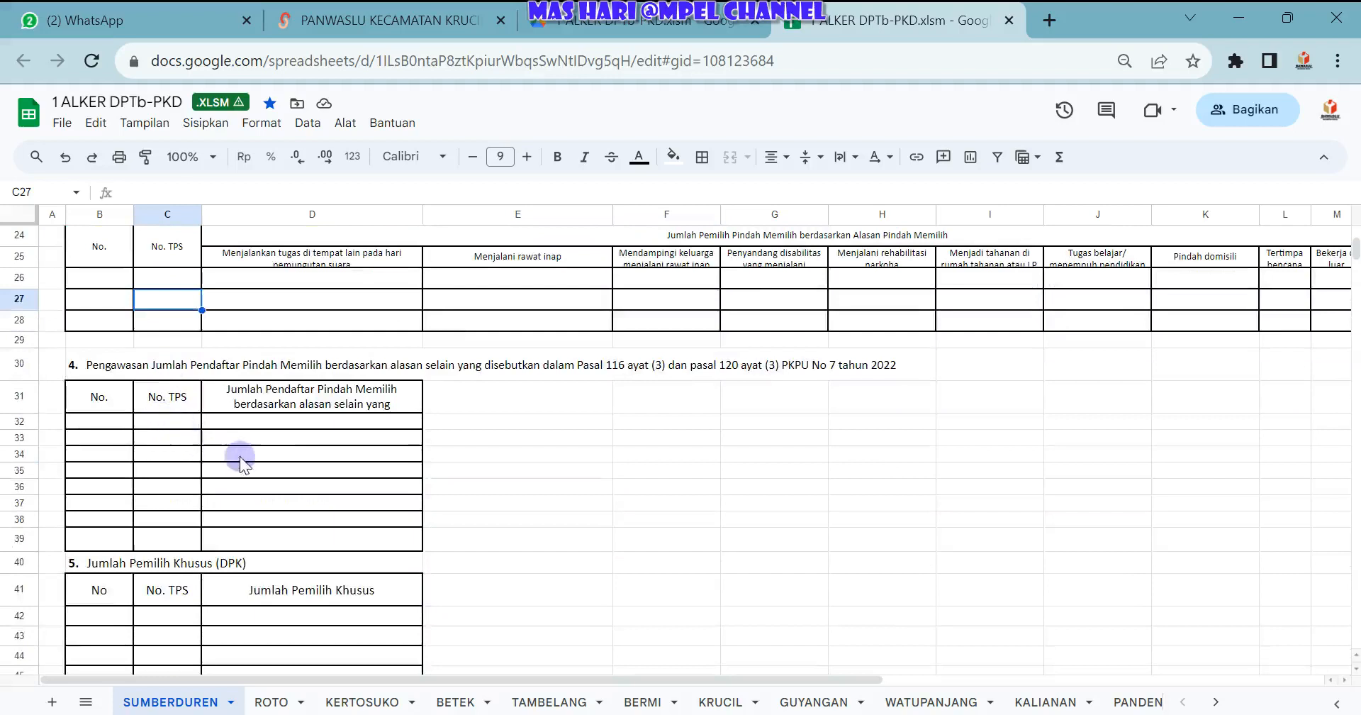
scroll(288, 539, down, 1)
click(282, 552)
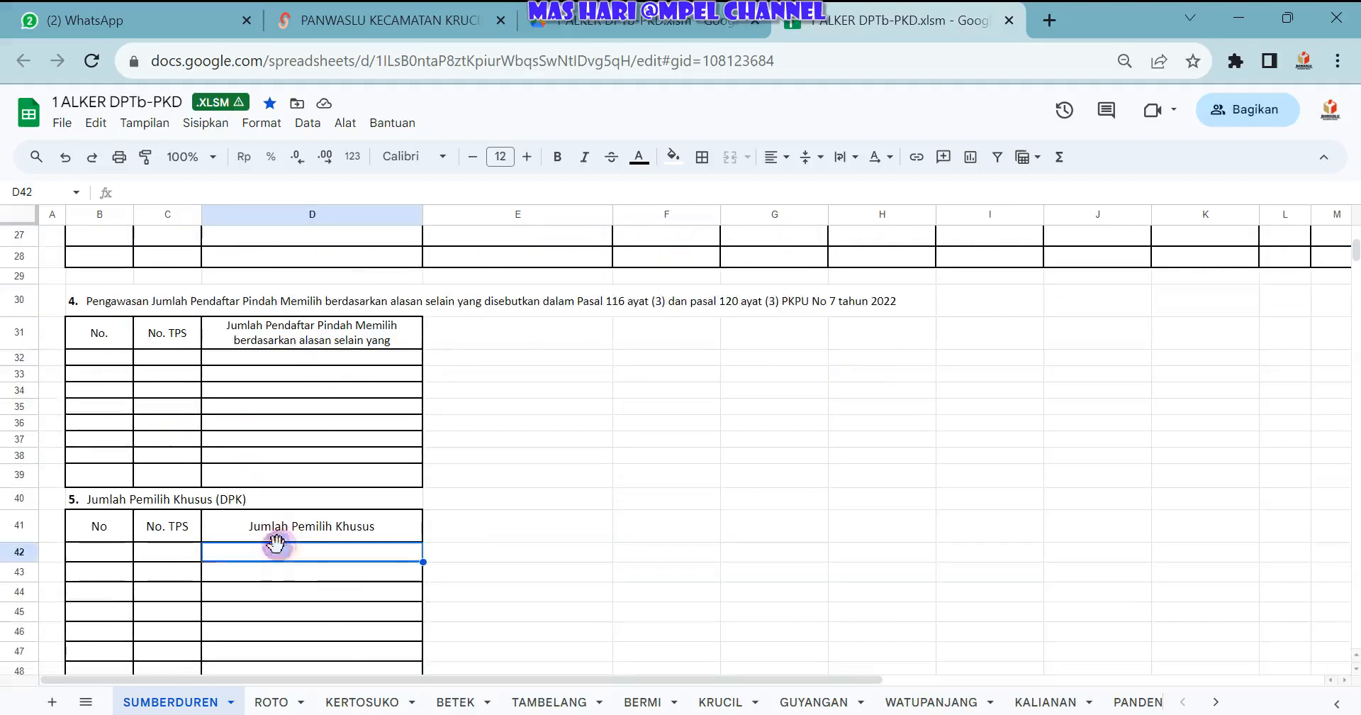
click(156, 555)
click(112, 553)
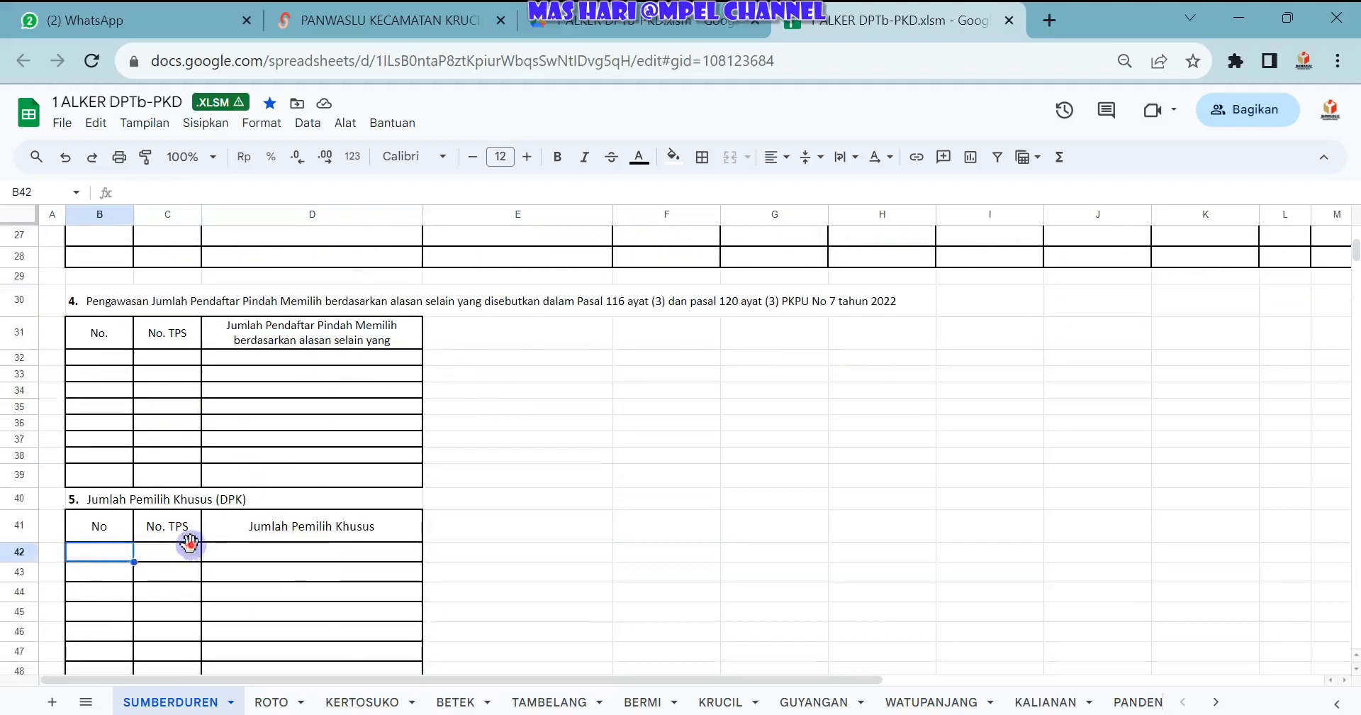
click(188, 546)
click(296, 552)
click(189, 557)
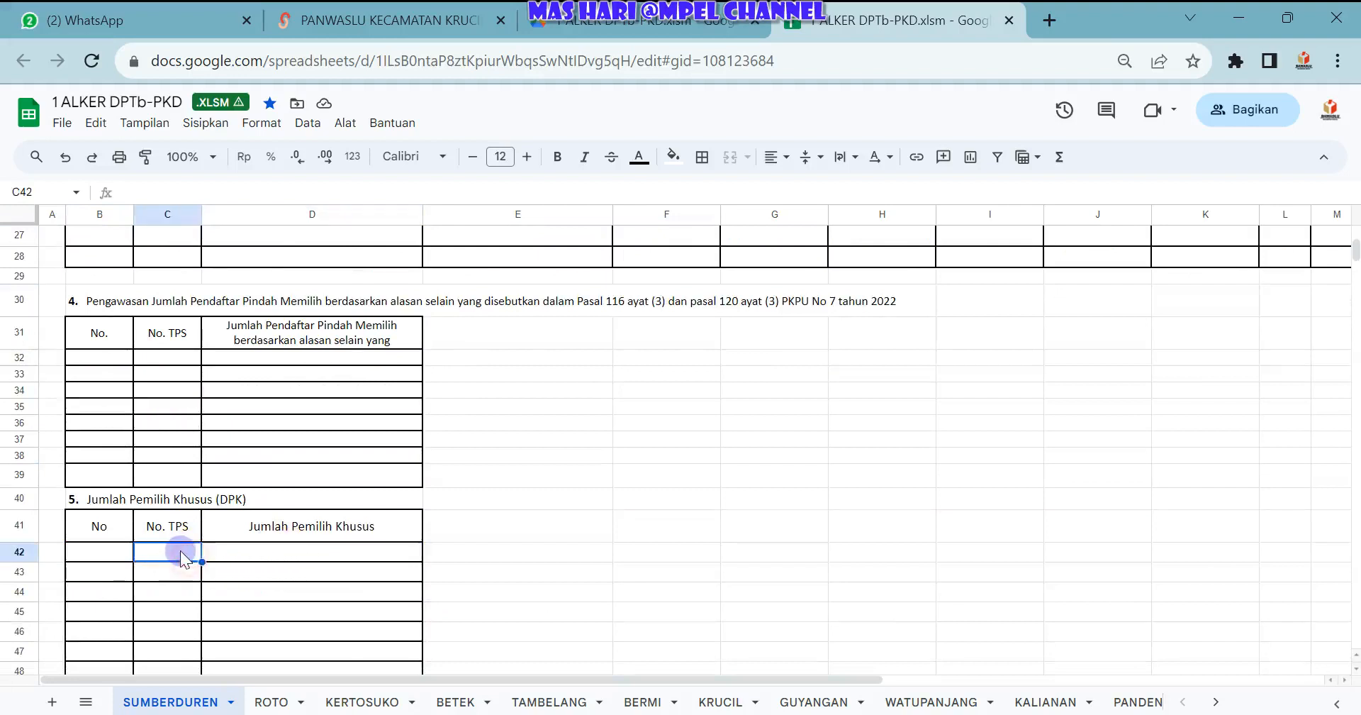
click(287, 519)
click(147, 561)
click(287, 523)
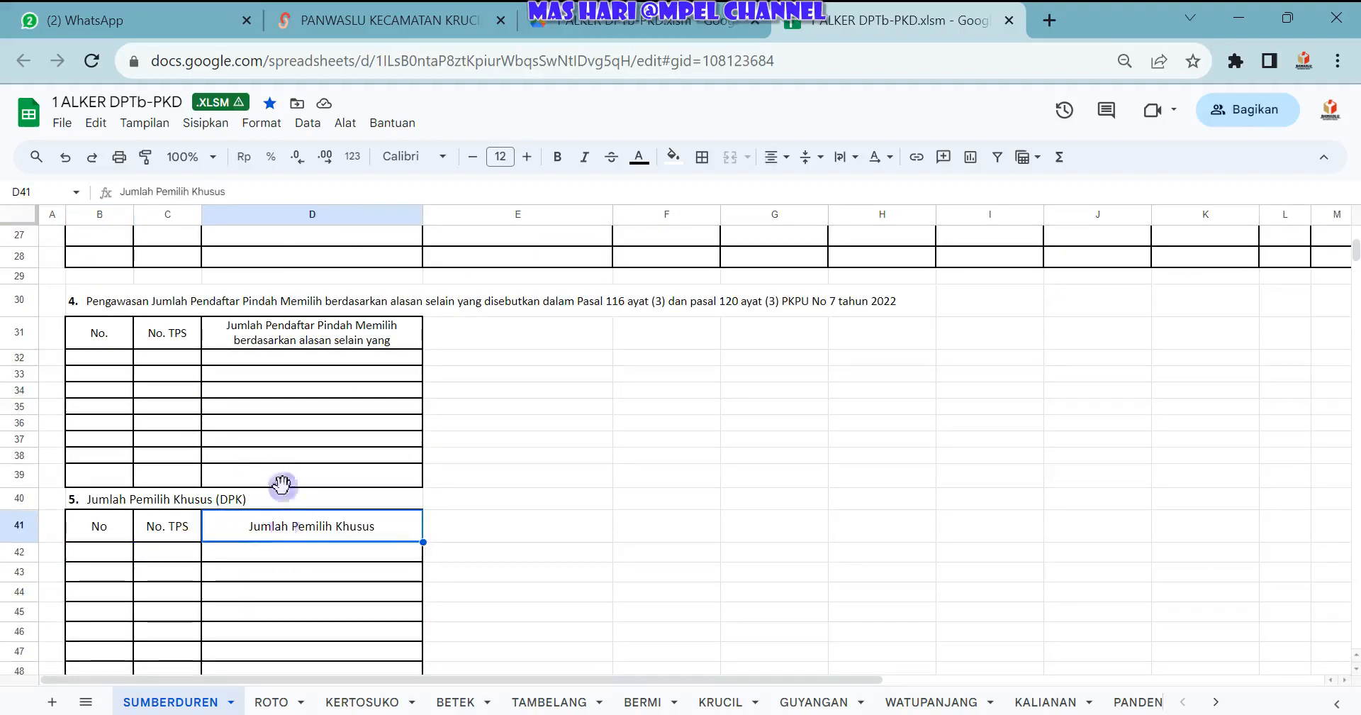
Recheck the No. TPS cell in cyan row 15, plus the heading and No. TPS entry cells of the section 3 DPTb table.
click(209, 356)
scroll(245, 436, up, 8)
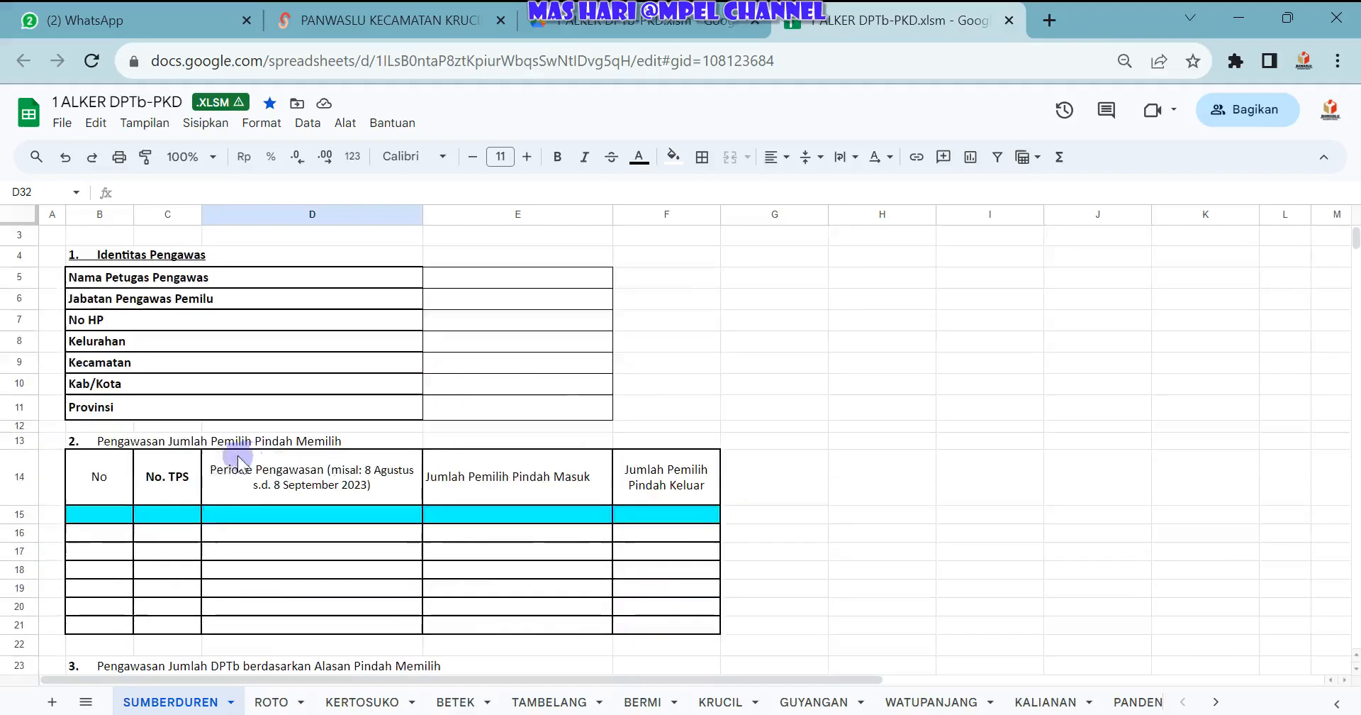
click(164, 516)
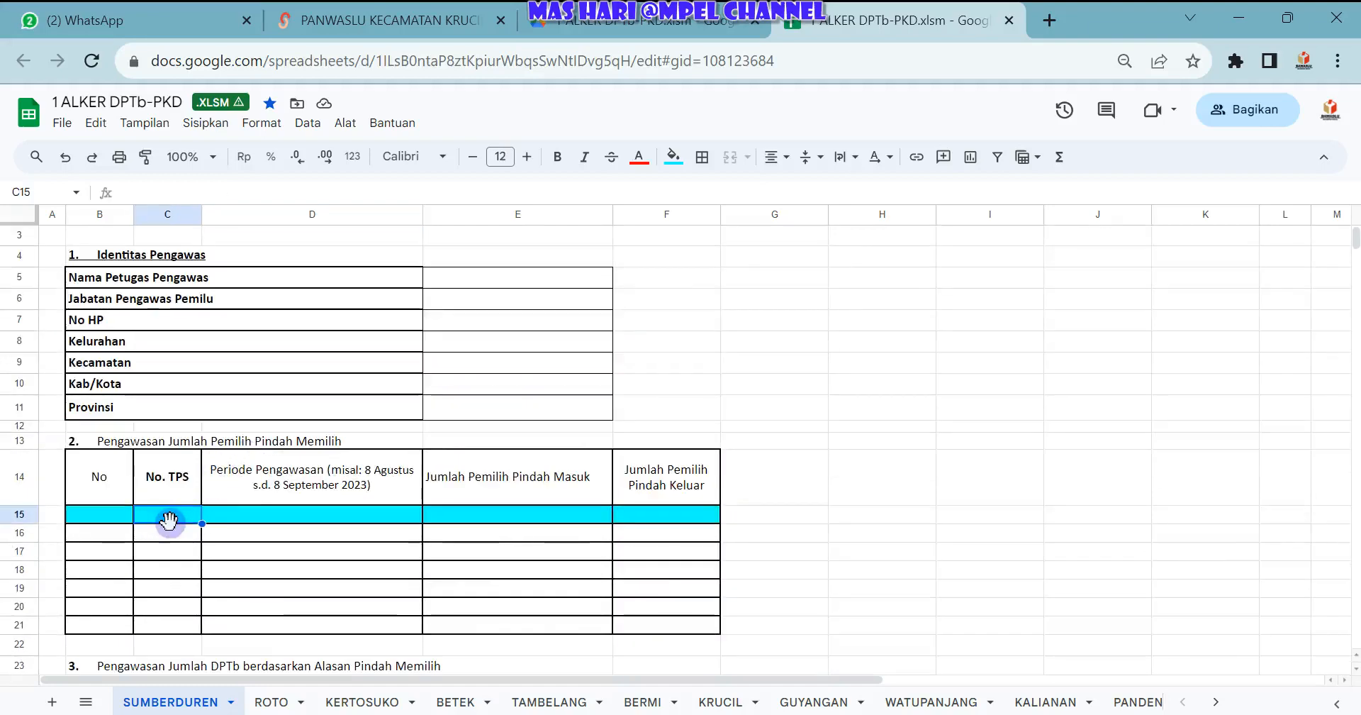
scroll(169, 521, down, 3)
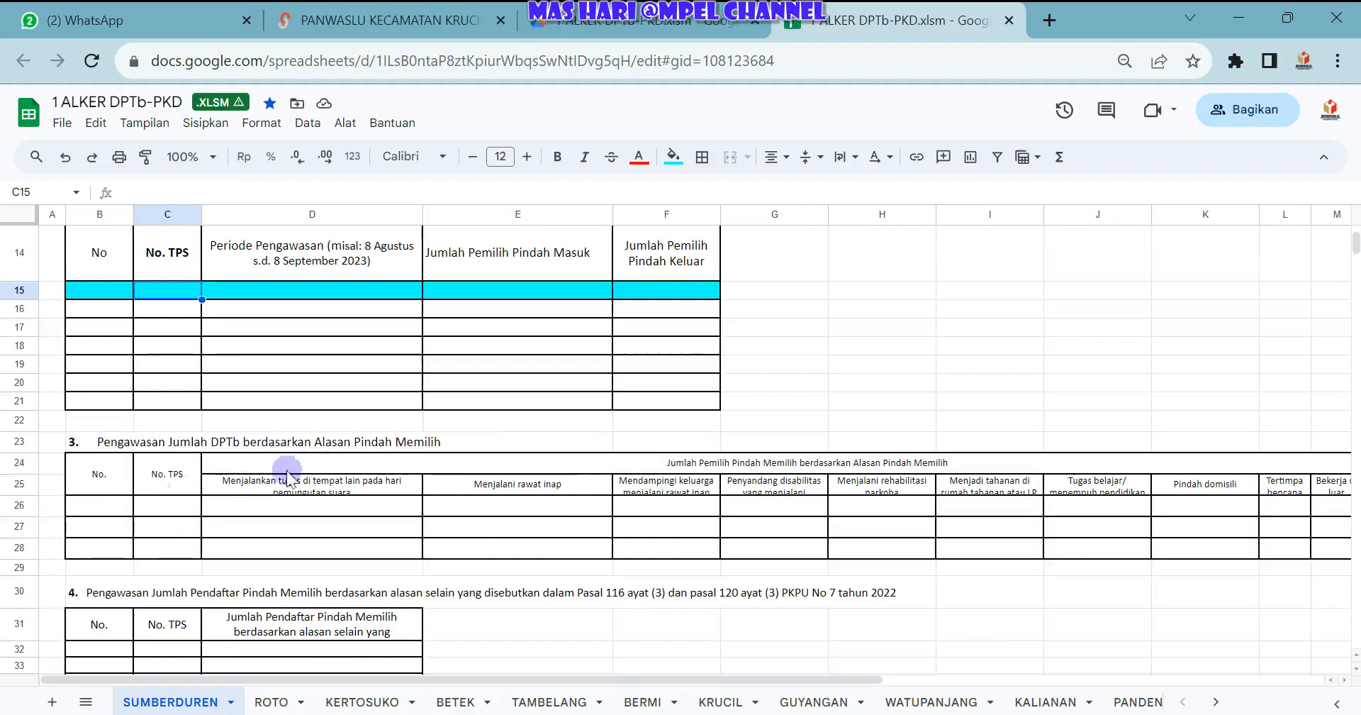
click(194, 491)
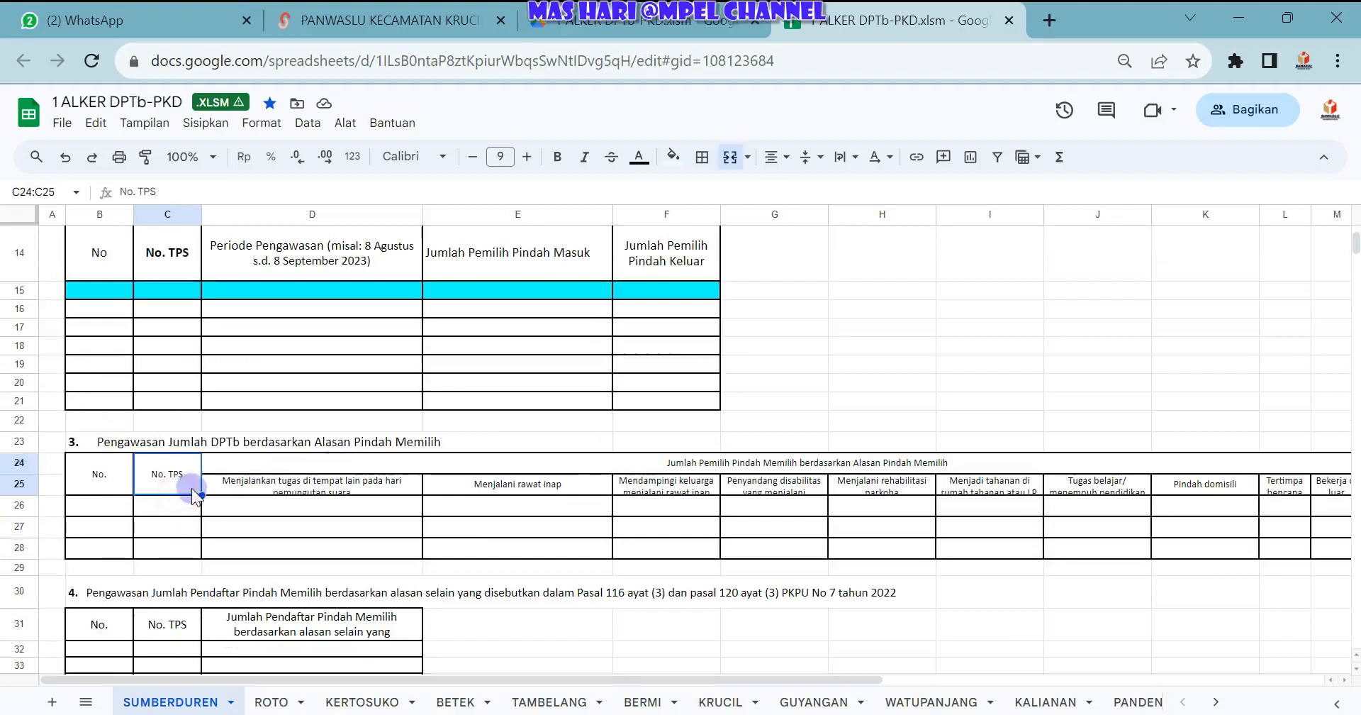
click(432, 438)
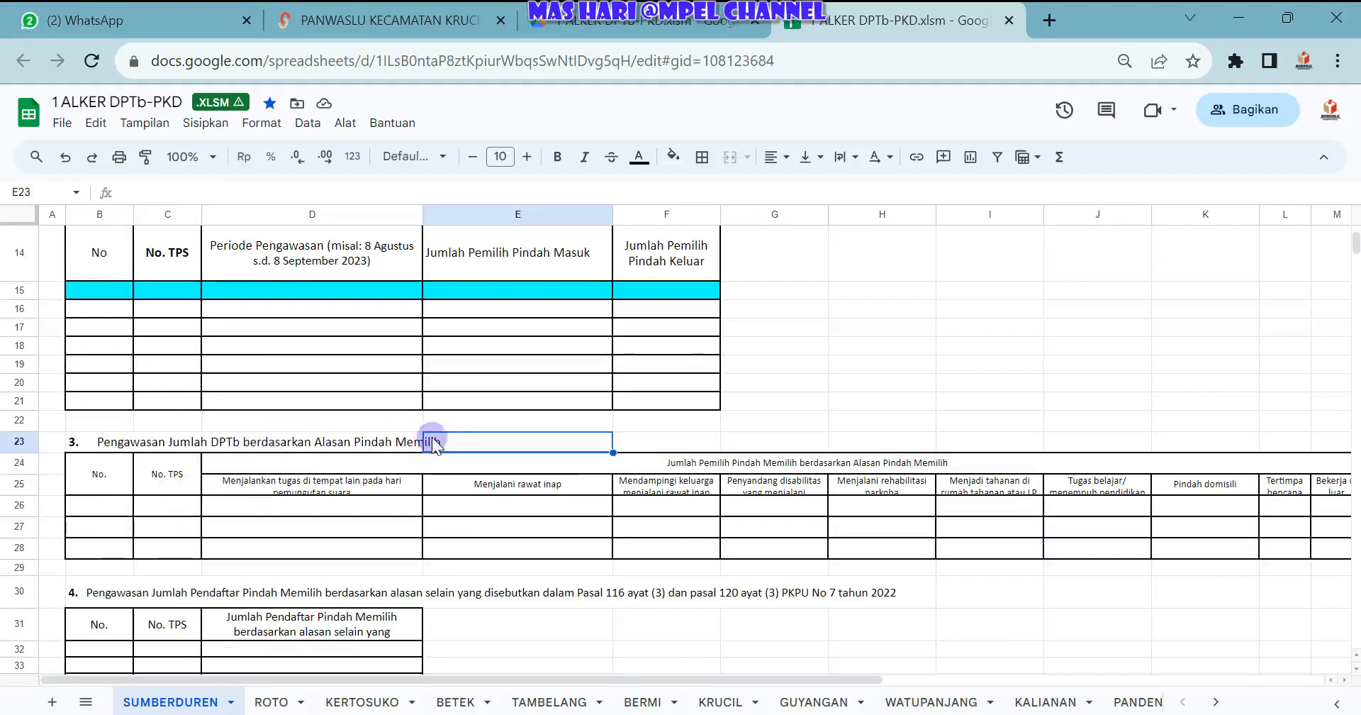
click(359, 506)
click(167, 509)
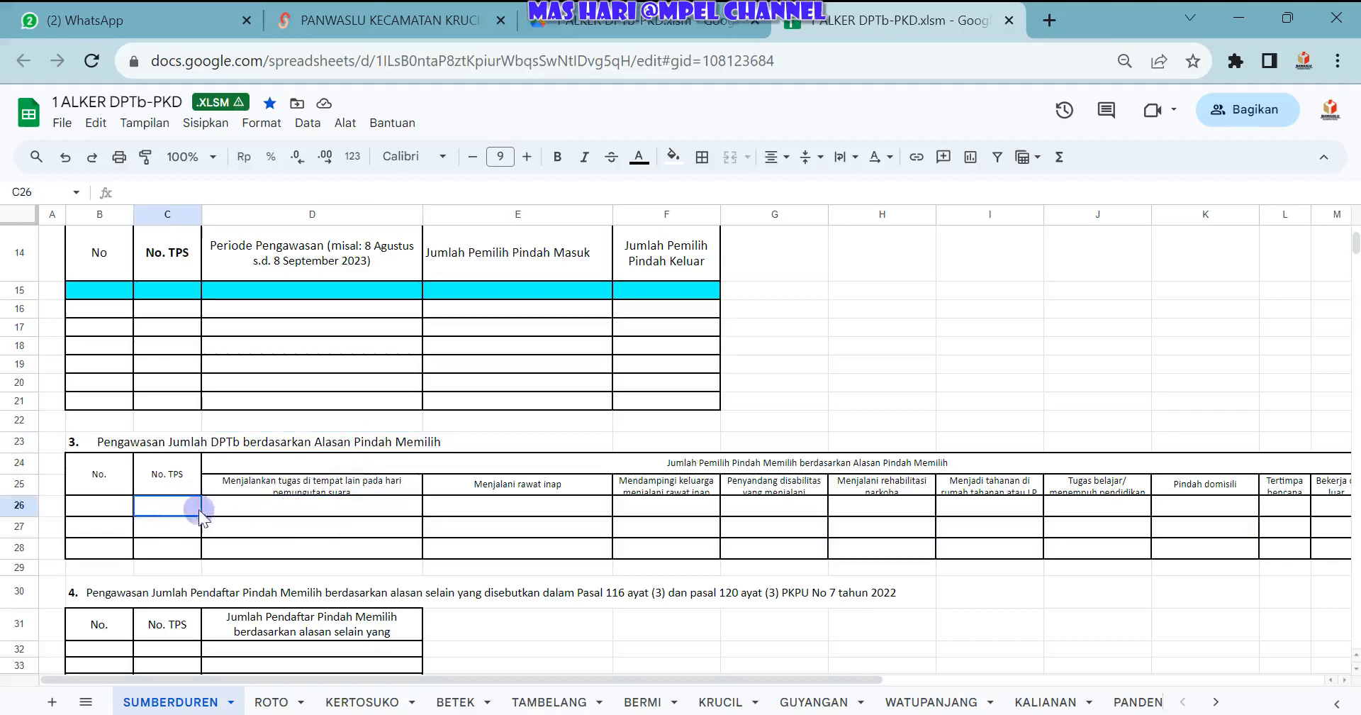
click(167, 526)
Review the section 6 table's sample row 52, covering No. TPS, Jumlah DPT and the 2% Jumlah Ketersediaan Surat Suara Cadangan.
scroll(261, 516, down, 6)
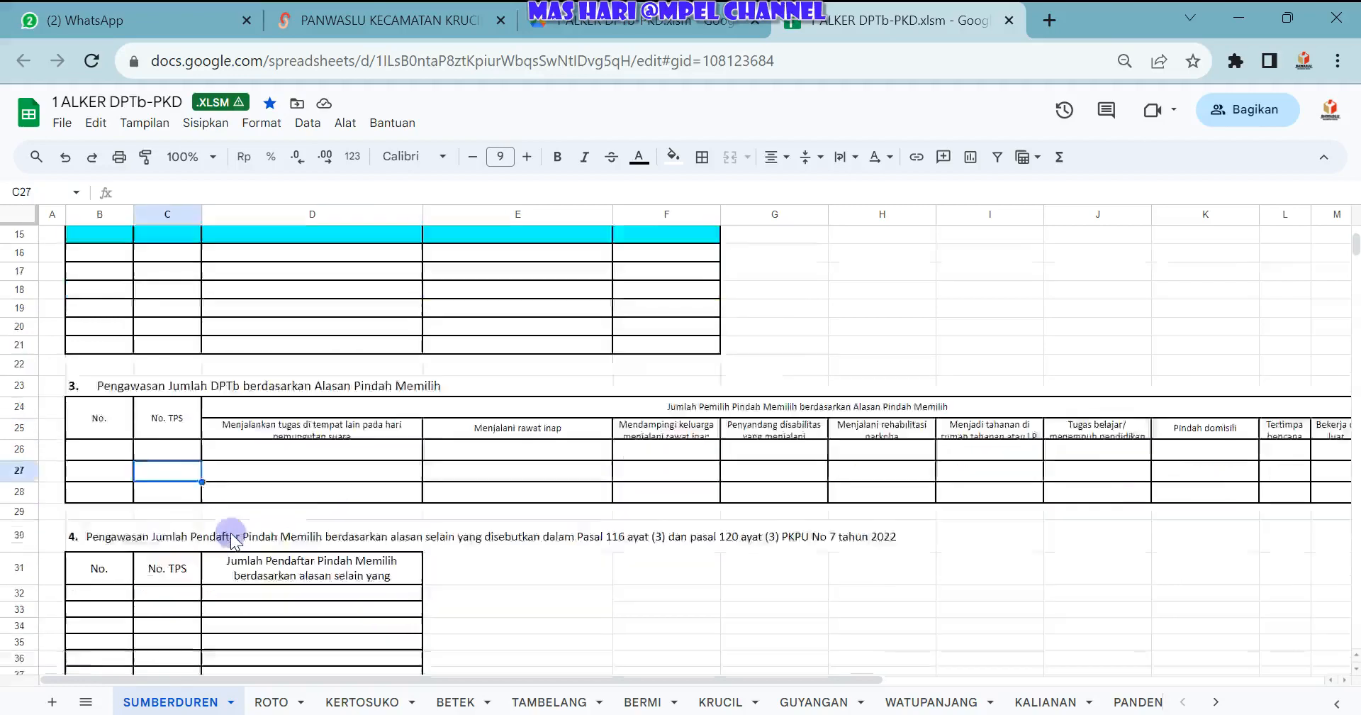
scroll(262, 516, down, 3)
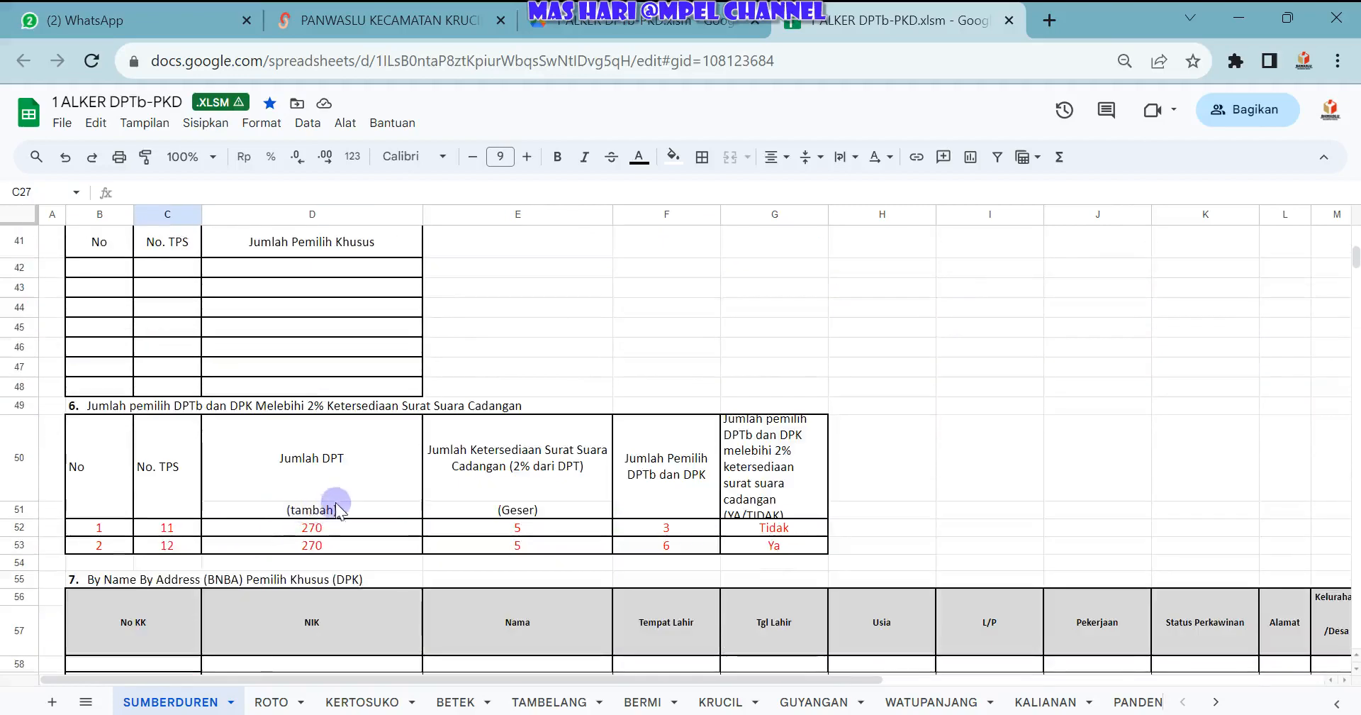
click(276, 527)
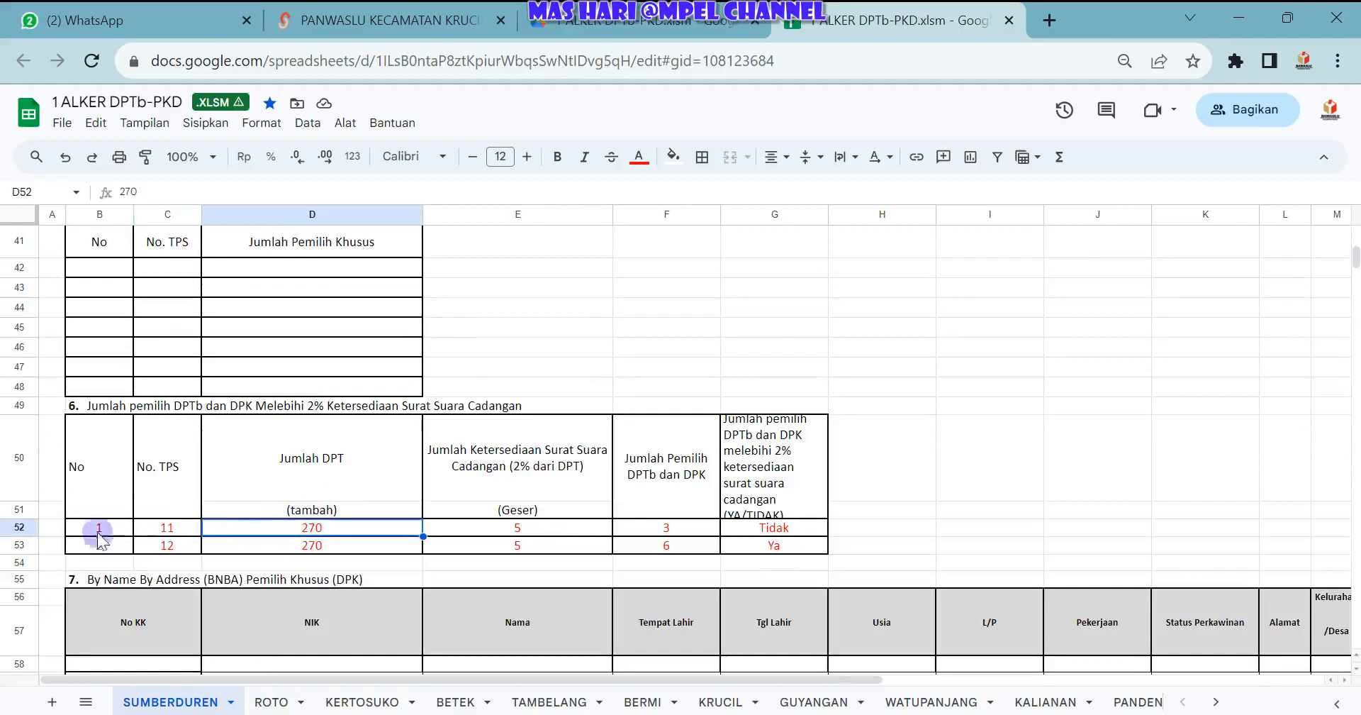
click(329, 461)
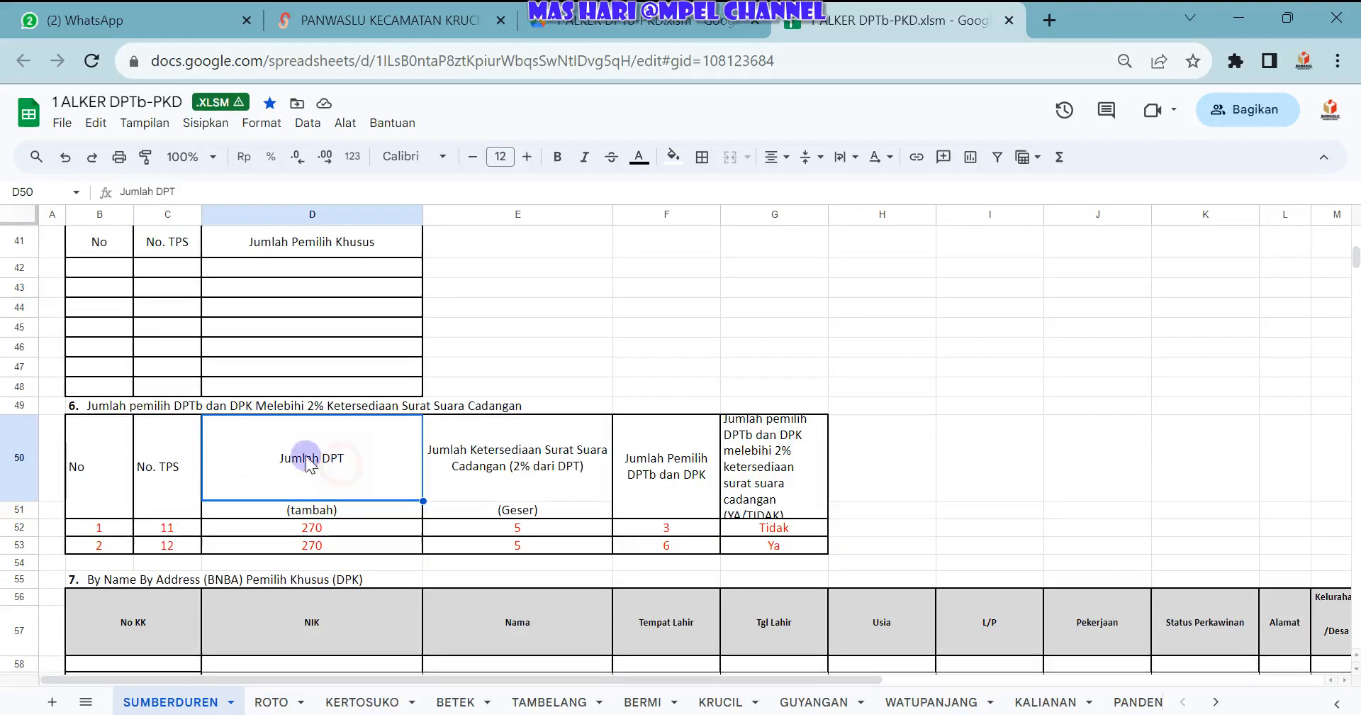
click(92, 529)
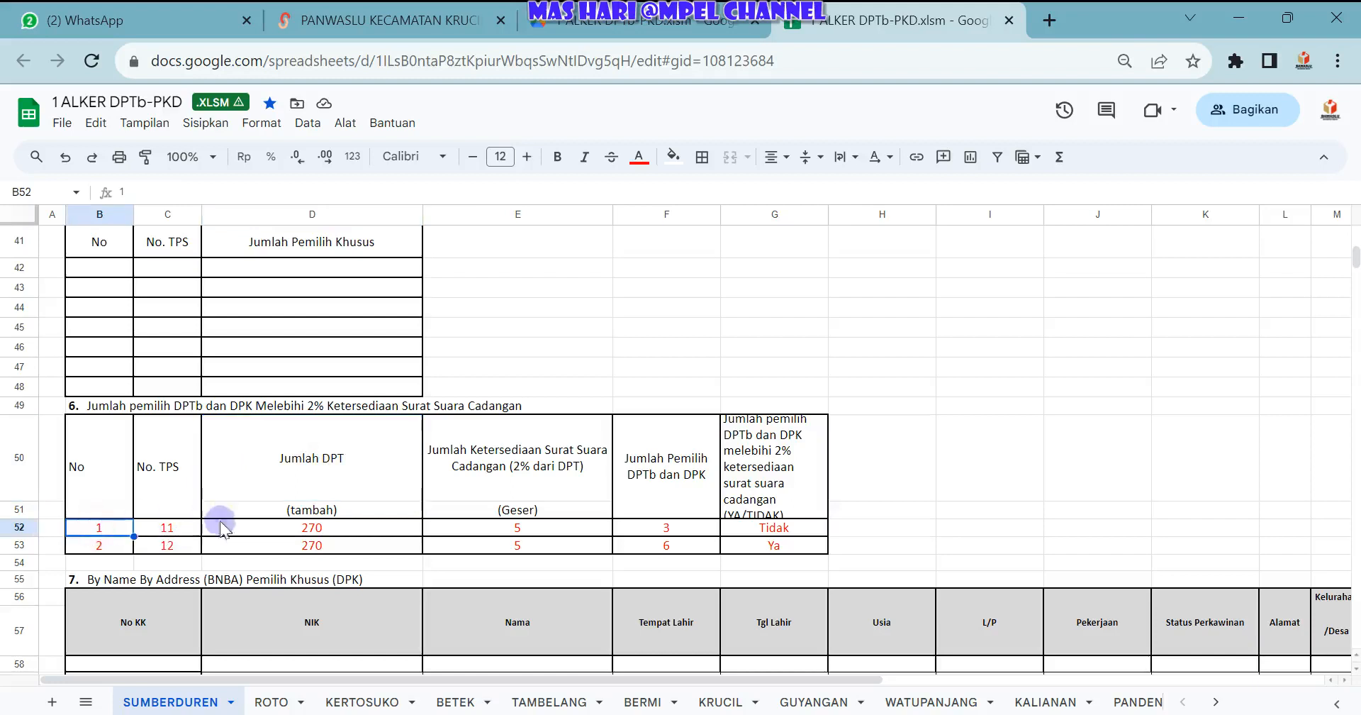
click(156, 532)
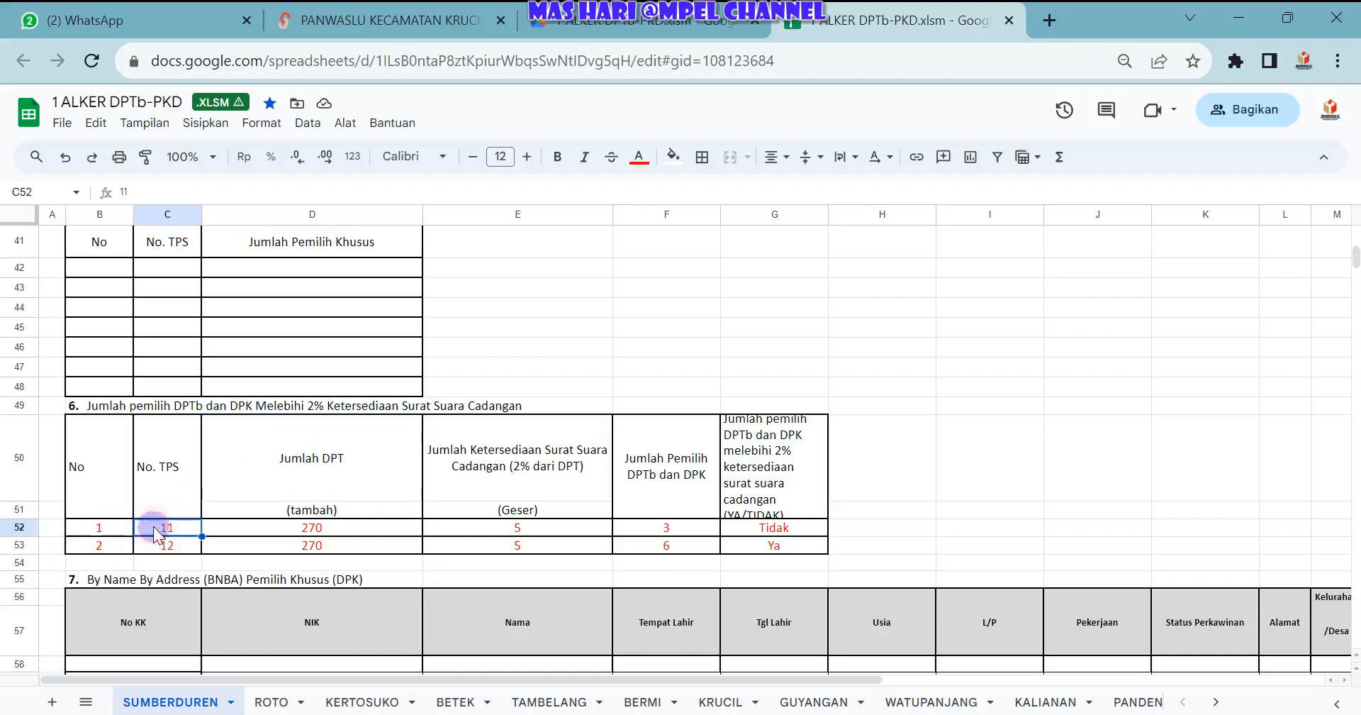
double_click(330, 527)
click(367, 476)
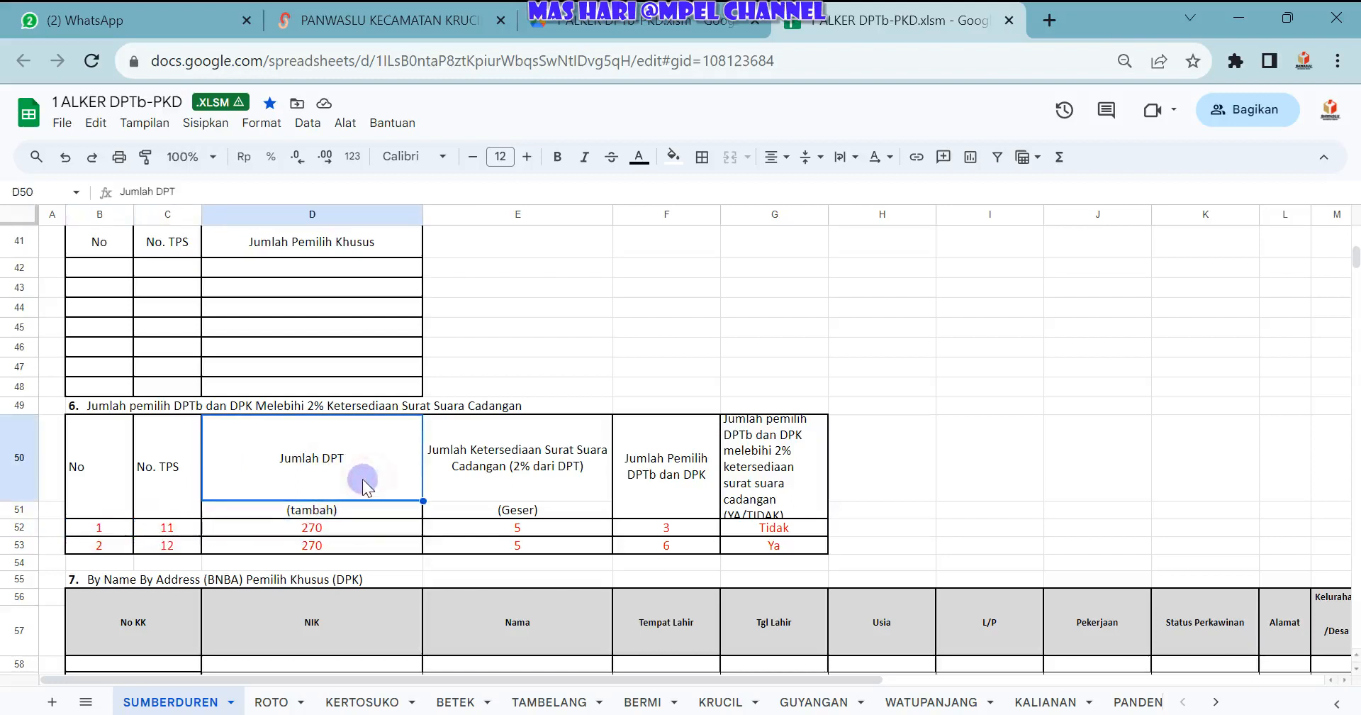
click(494, 531)
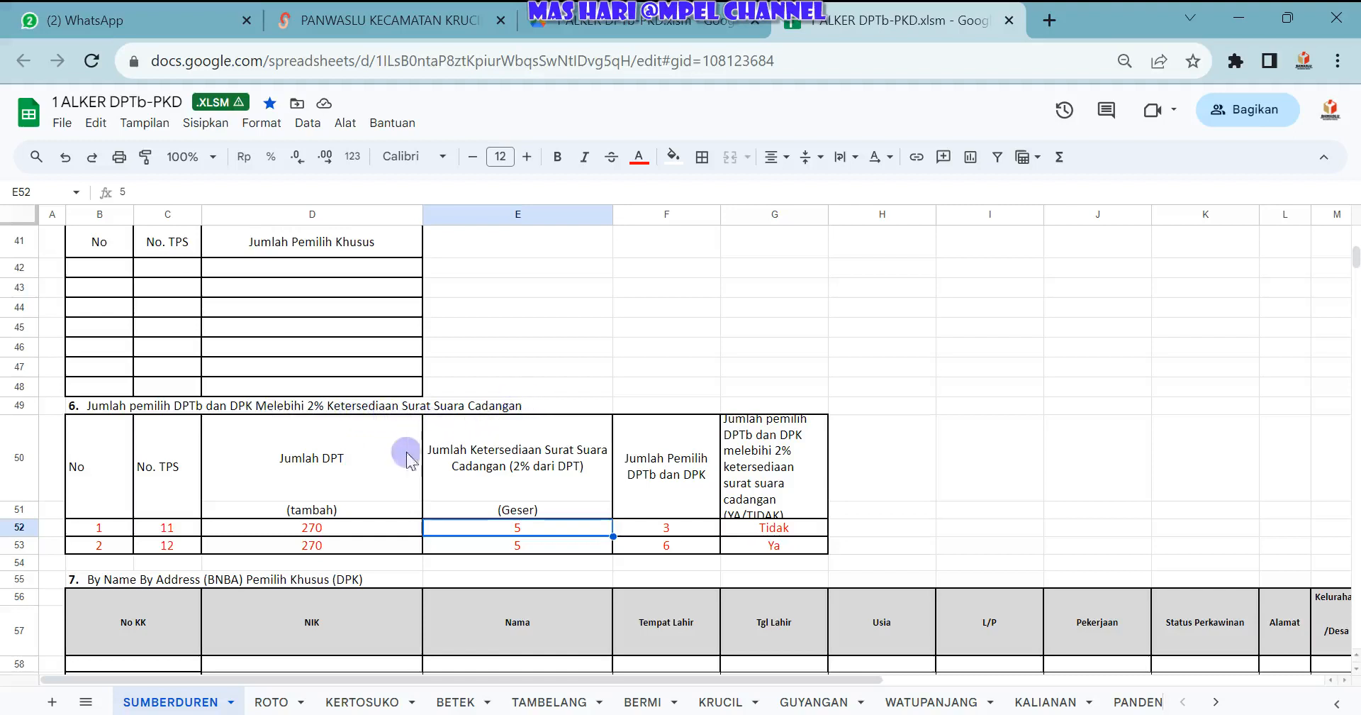
click(309, 413)
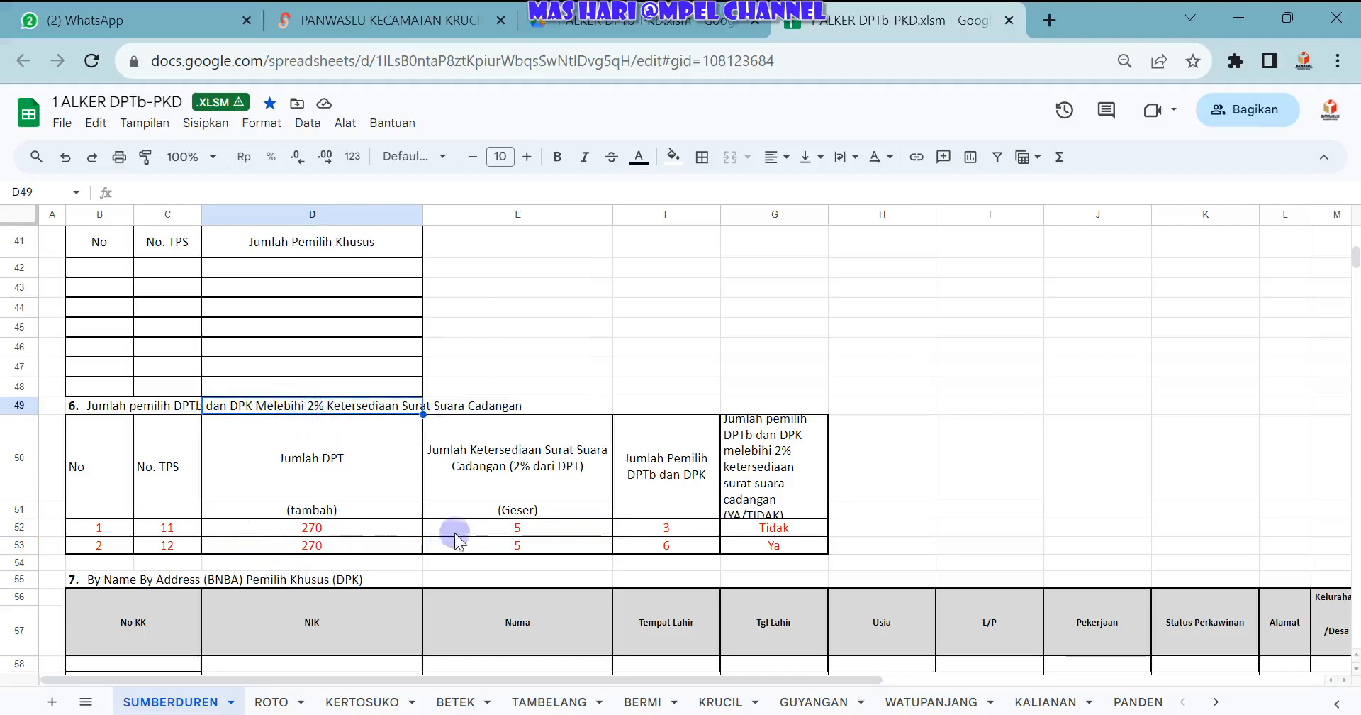
Examine the section 7 table, By Name By Address (BNBA) Pemilih Khusus (DPK), including the No KK and NIK entry cells.
scroll(458, 533, down, 4)
scroll(458, 536, up, 2)
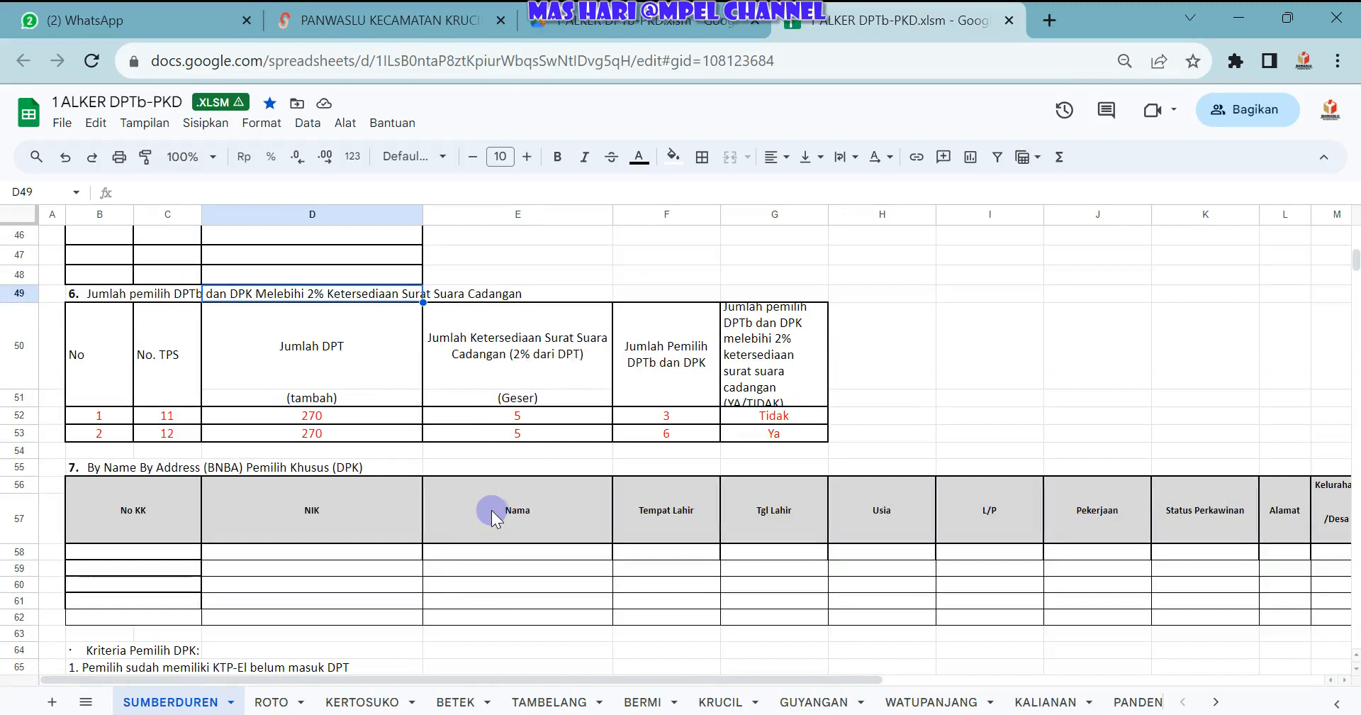
click(351, 450)
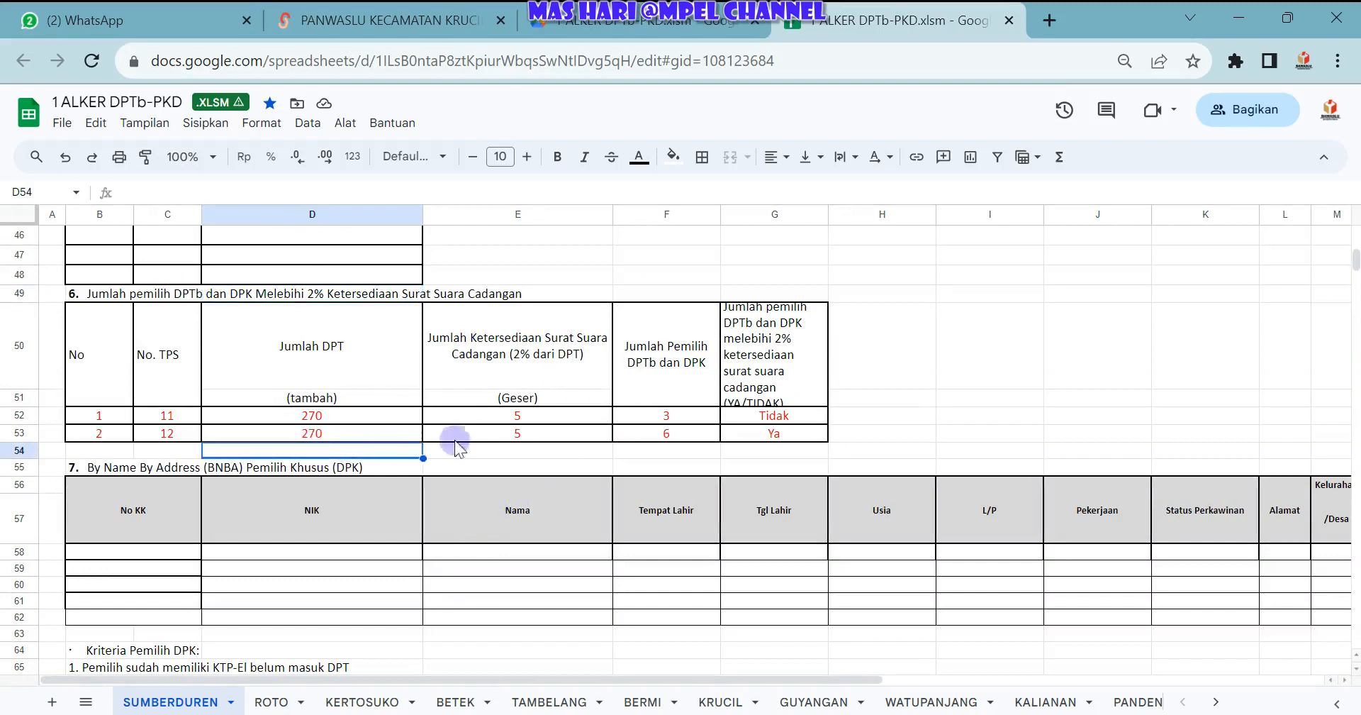
click(479, 450)
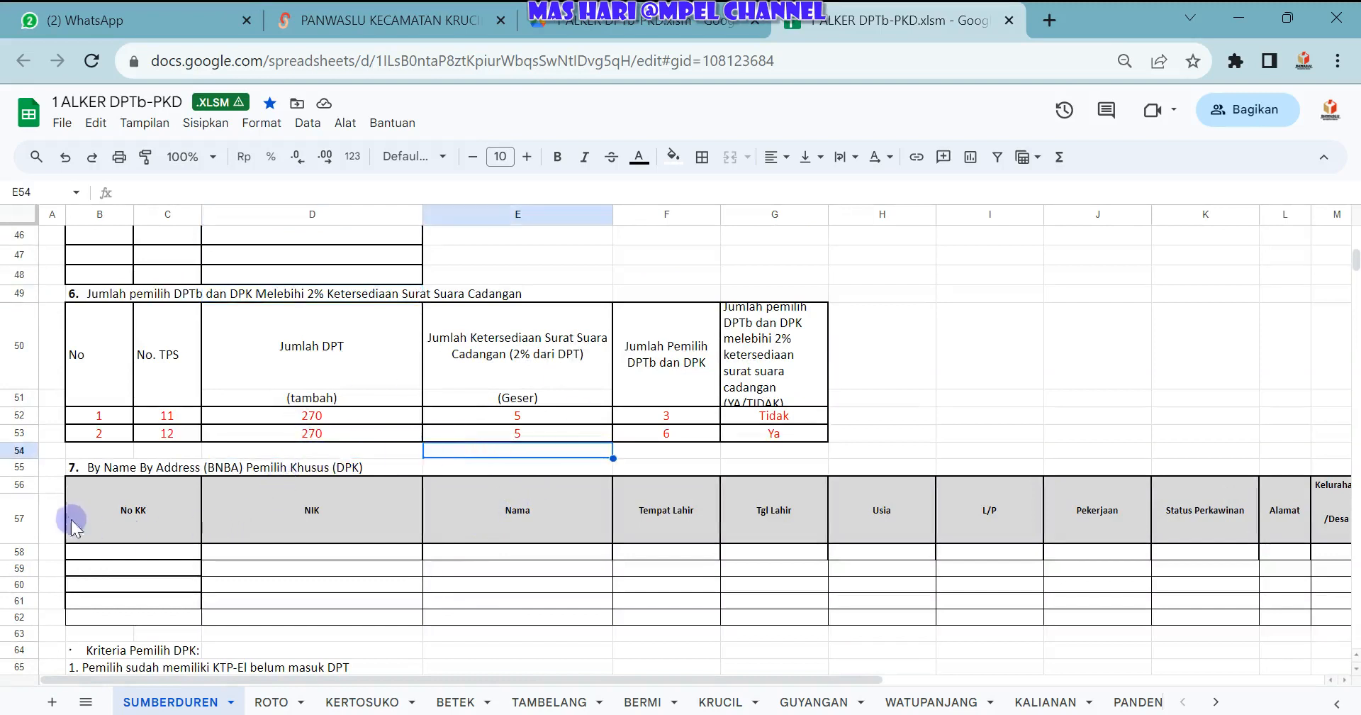
click(177, 470)
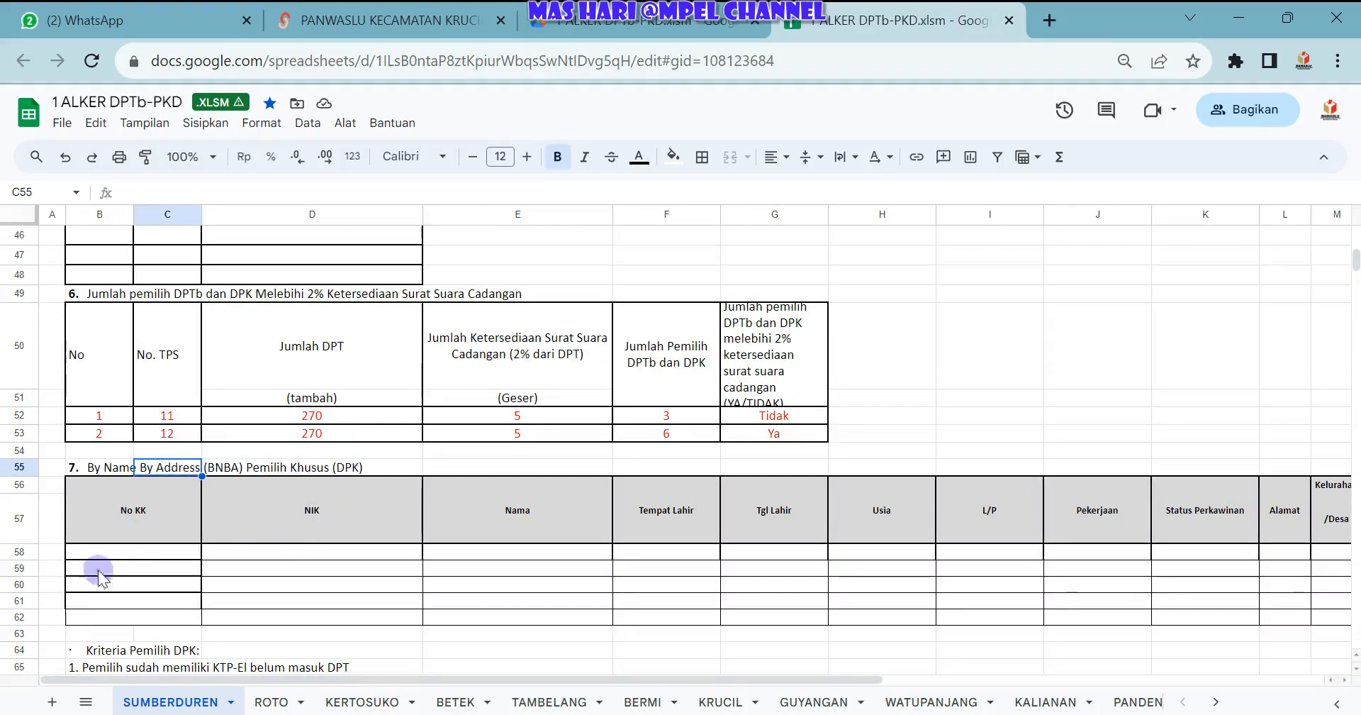
key(Down)
key(Down)
key(Down)
key(Down)
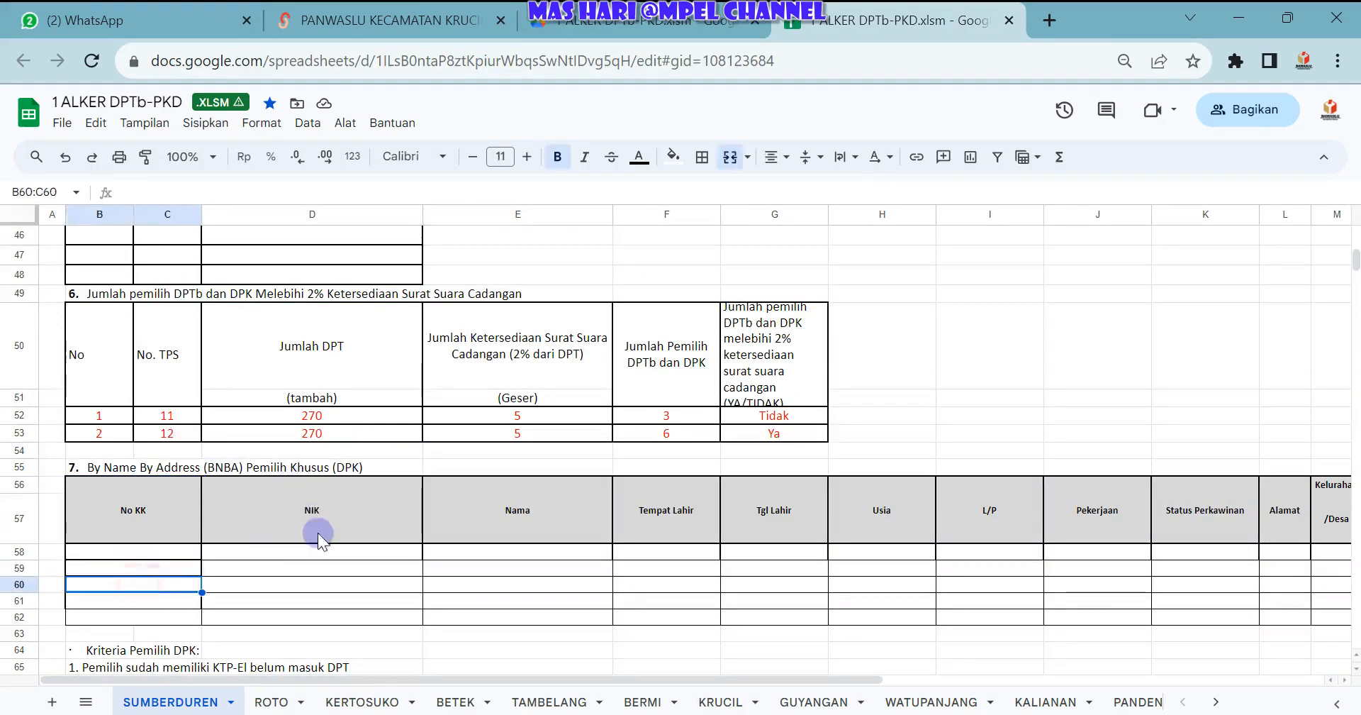
click(341, 566)
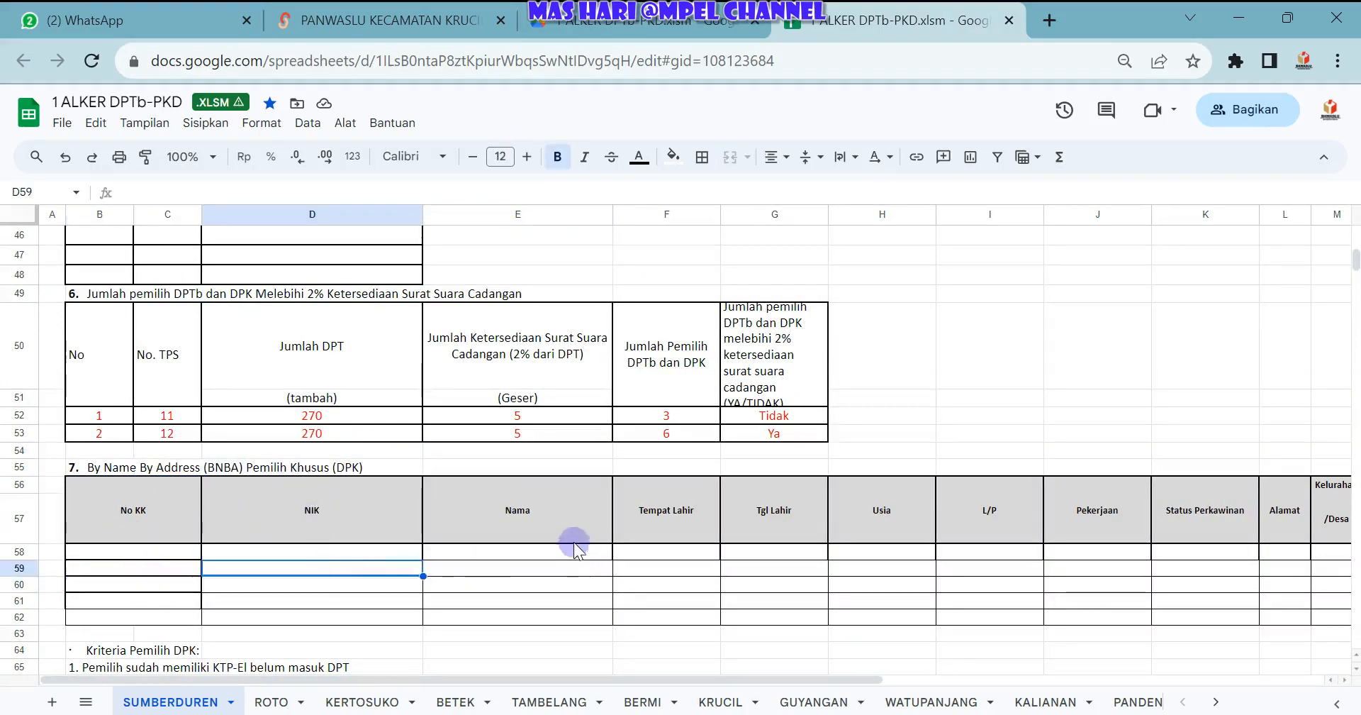
Look back over sections 2 to 7, and review the Kriteria Pemilih Potensial list and the section 9 and 10 by-name tables.
scroll(647, 538, up, 3)
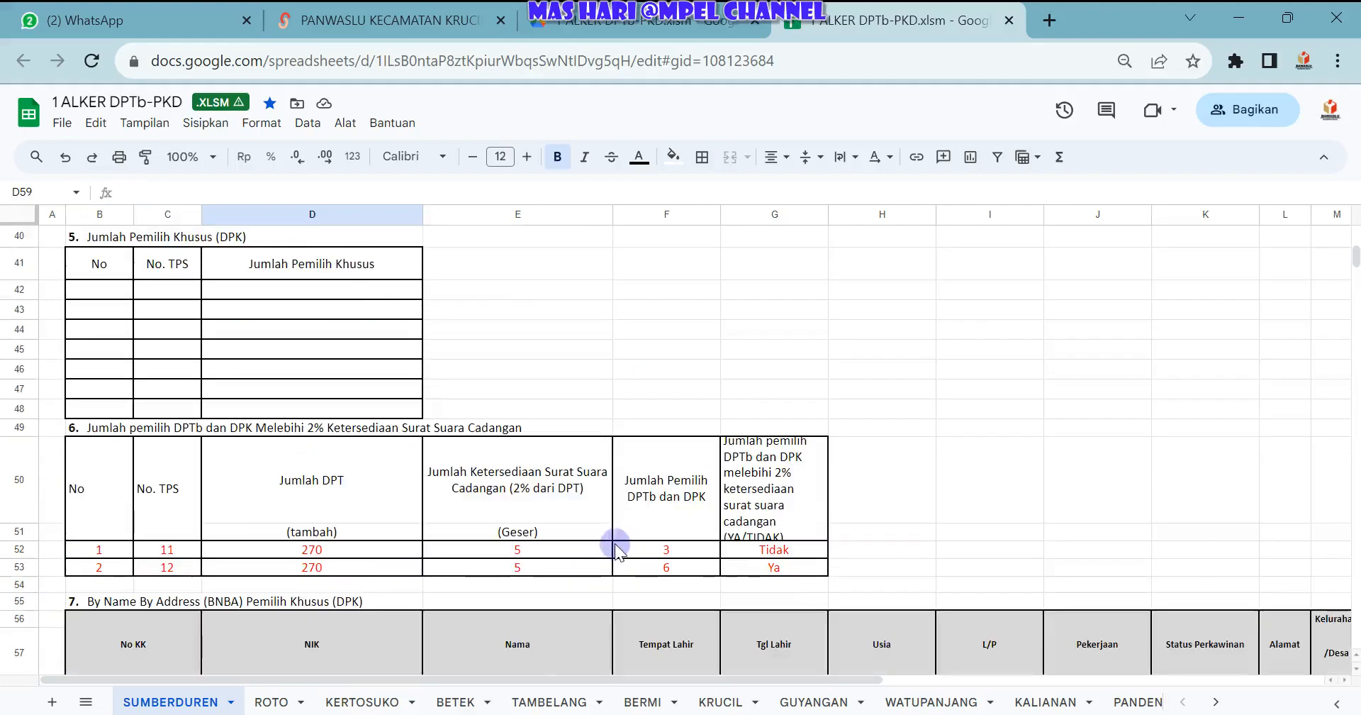
scroll(606, 561, down, 3)
scroll(606, 556, up, 5)
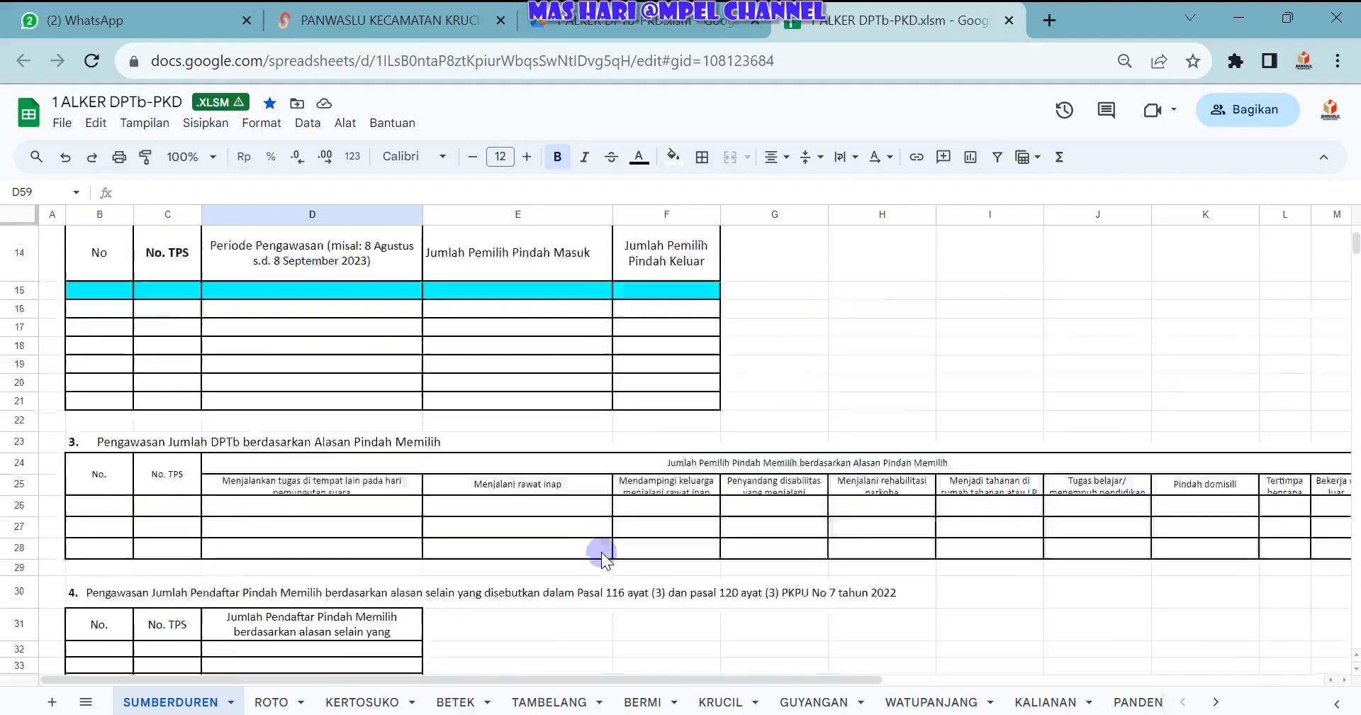
scroll(603, 550, down, 5)
scroll(601, 550, down, 6)
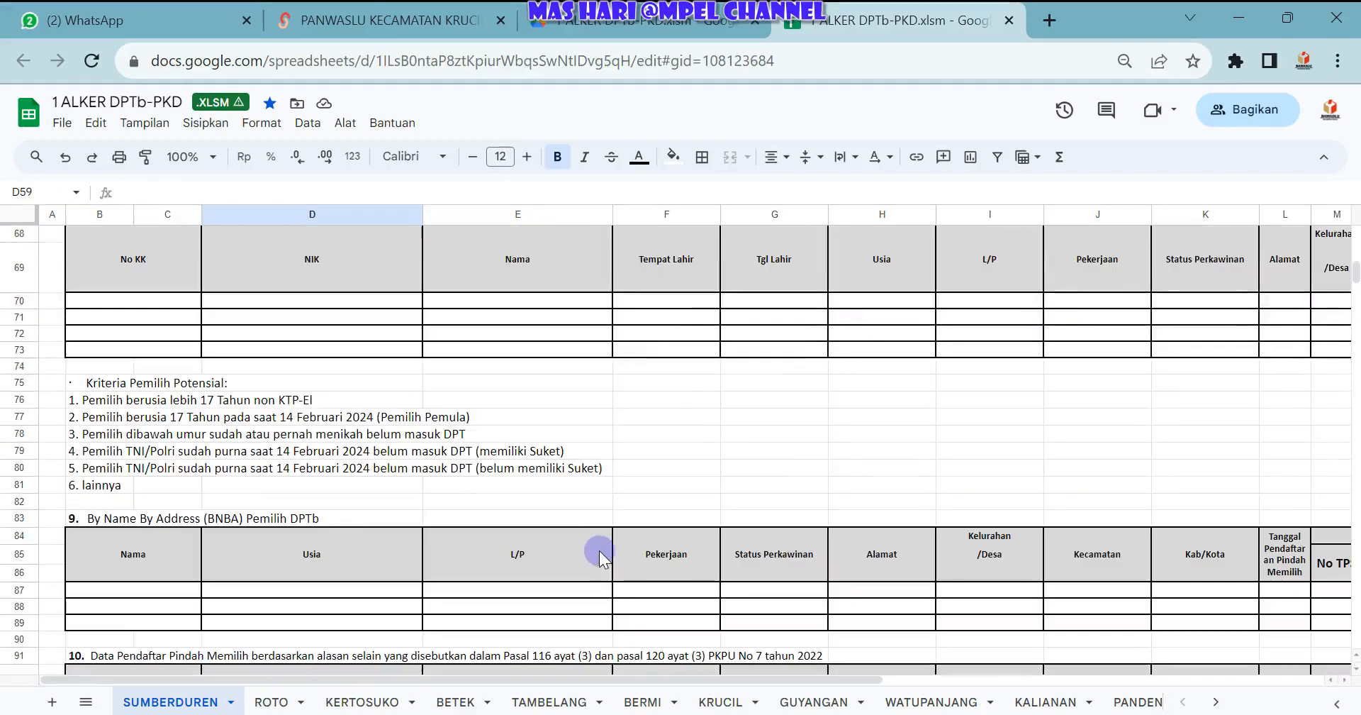
scroll(599, 550, down, 1)
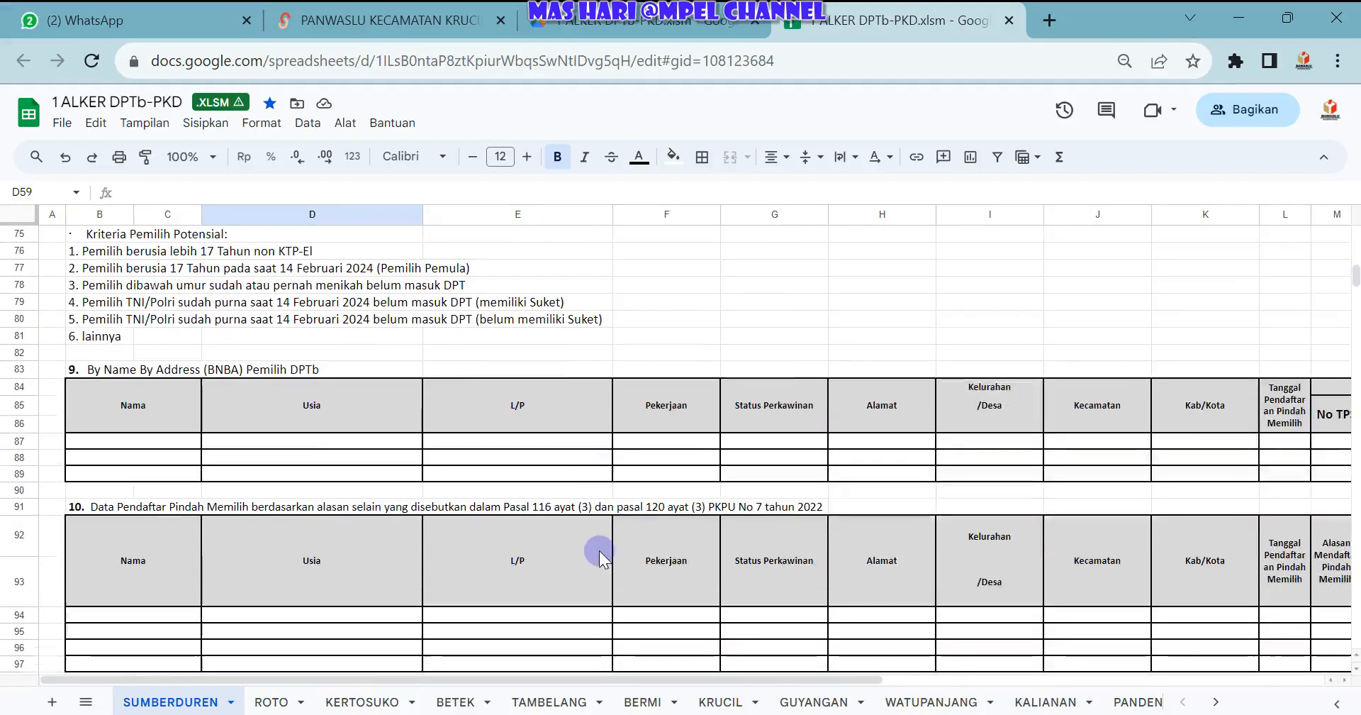
scroll(317, 555, down, 2)
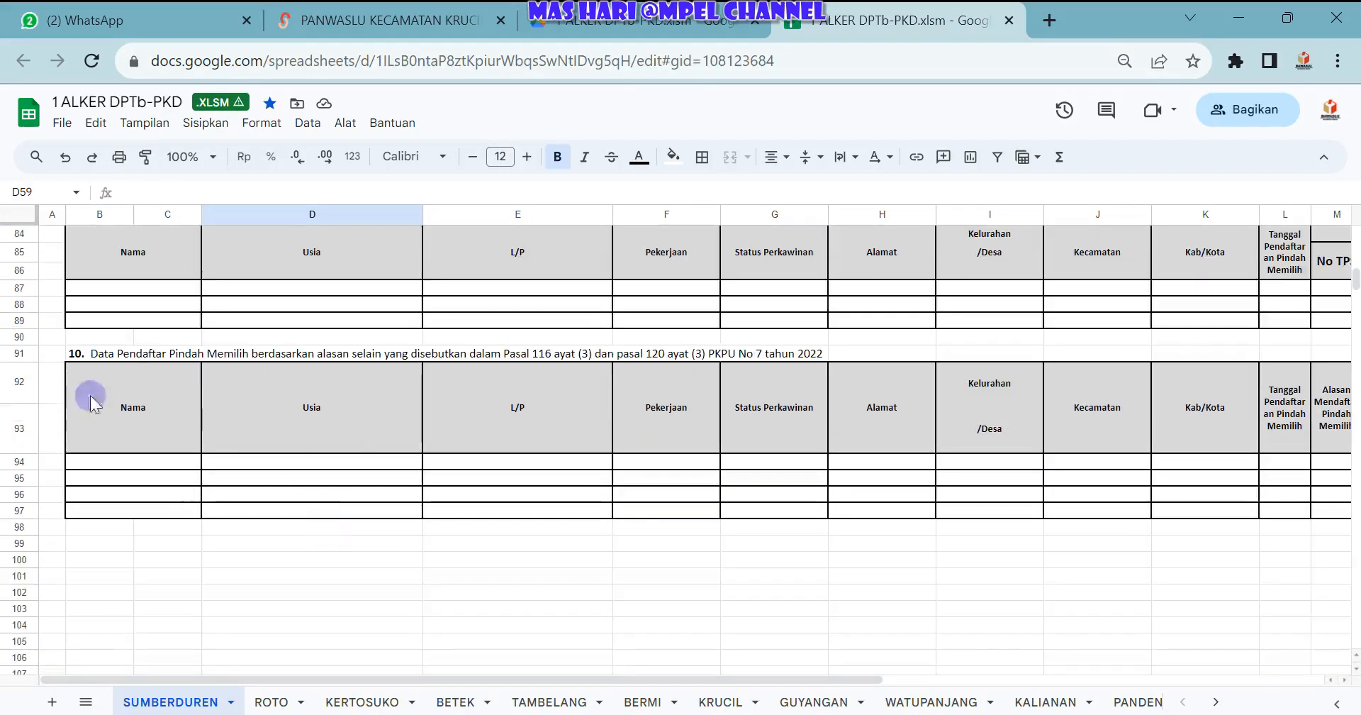
Examine the section 10 table's entry rows and its heading on Pasal 116 ayat (3) and Pasal 120 ayat (3) PKPU No 7 tahun 2022.
click(166, 495)
click(322, 462)
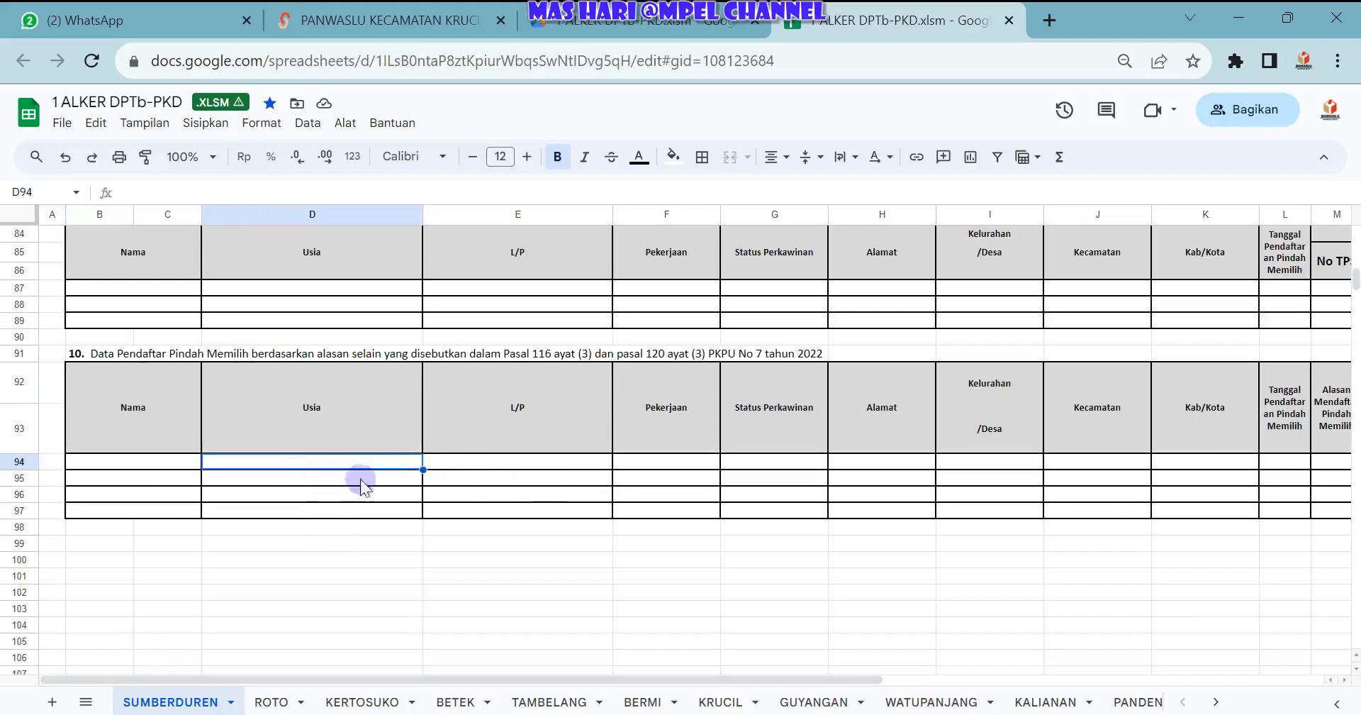
scroll(487, 474, up, 3)
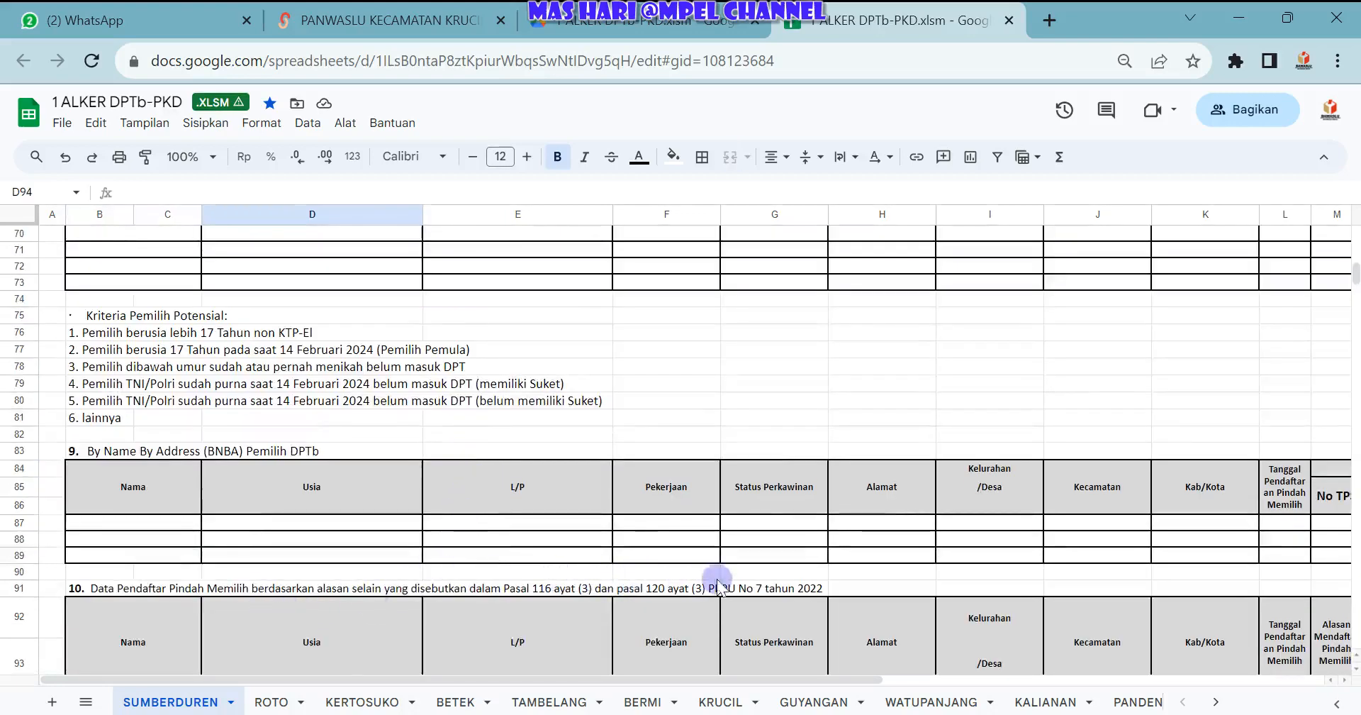
click(805, 587)
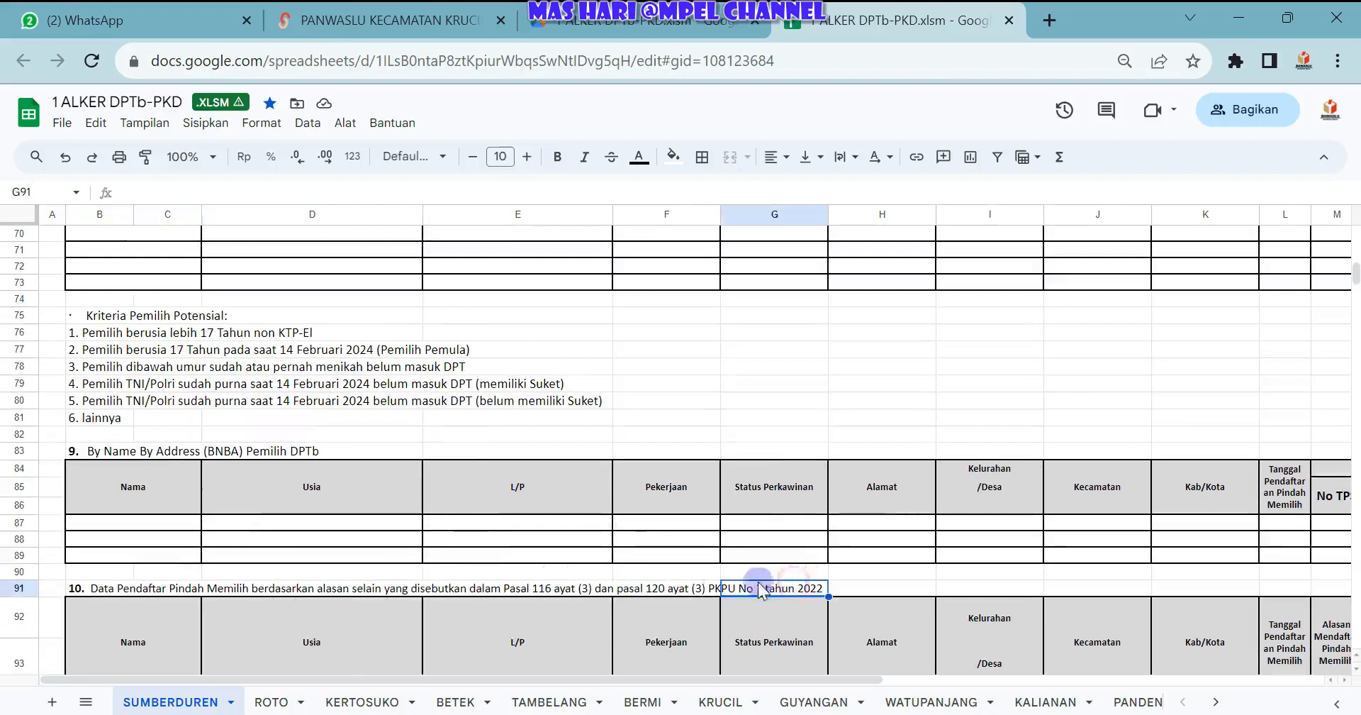
click(182, 589)
click(324, 573)
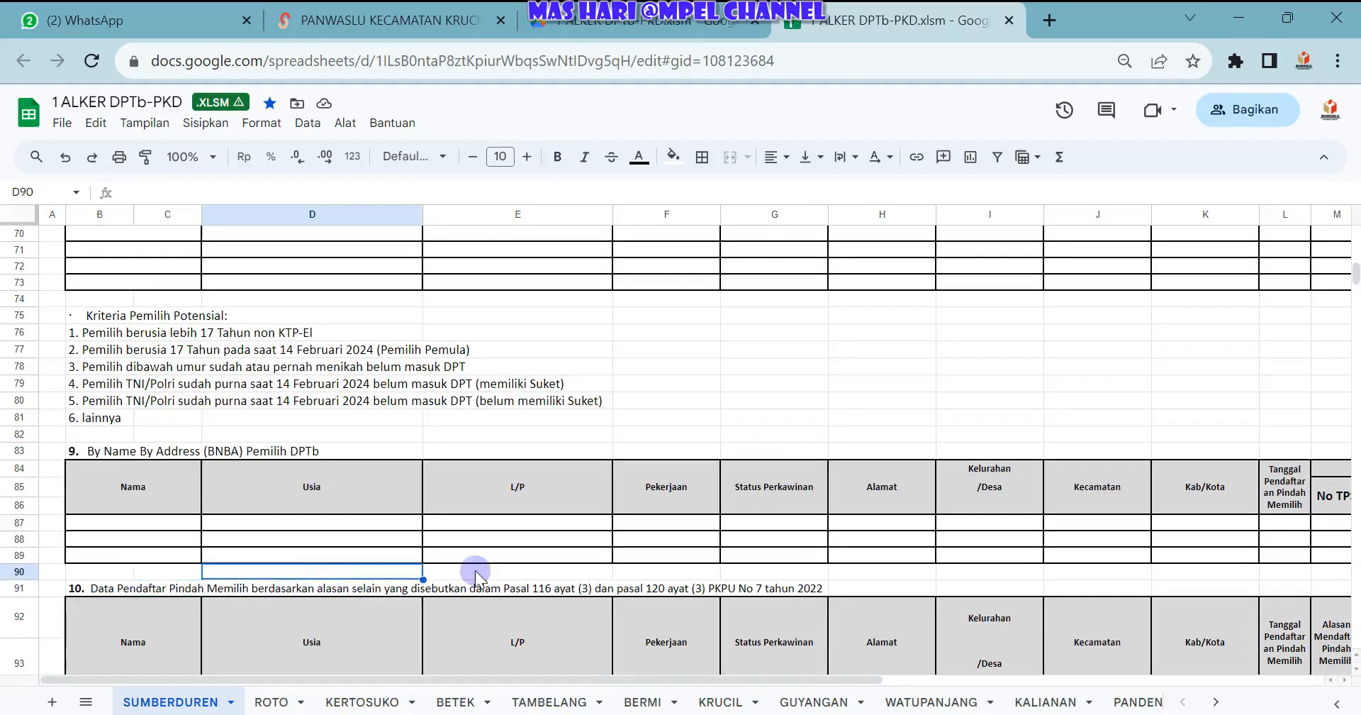
click(589, 590)
Review the six items of the Kriteria Pemilih Potensial list under section 8, then look over the section 9 and 10 tables again.
scroll(209, 562, up, 3)
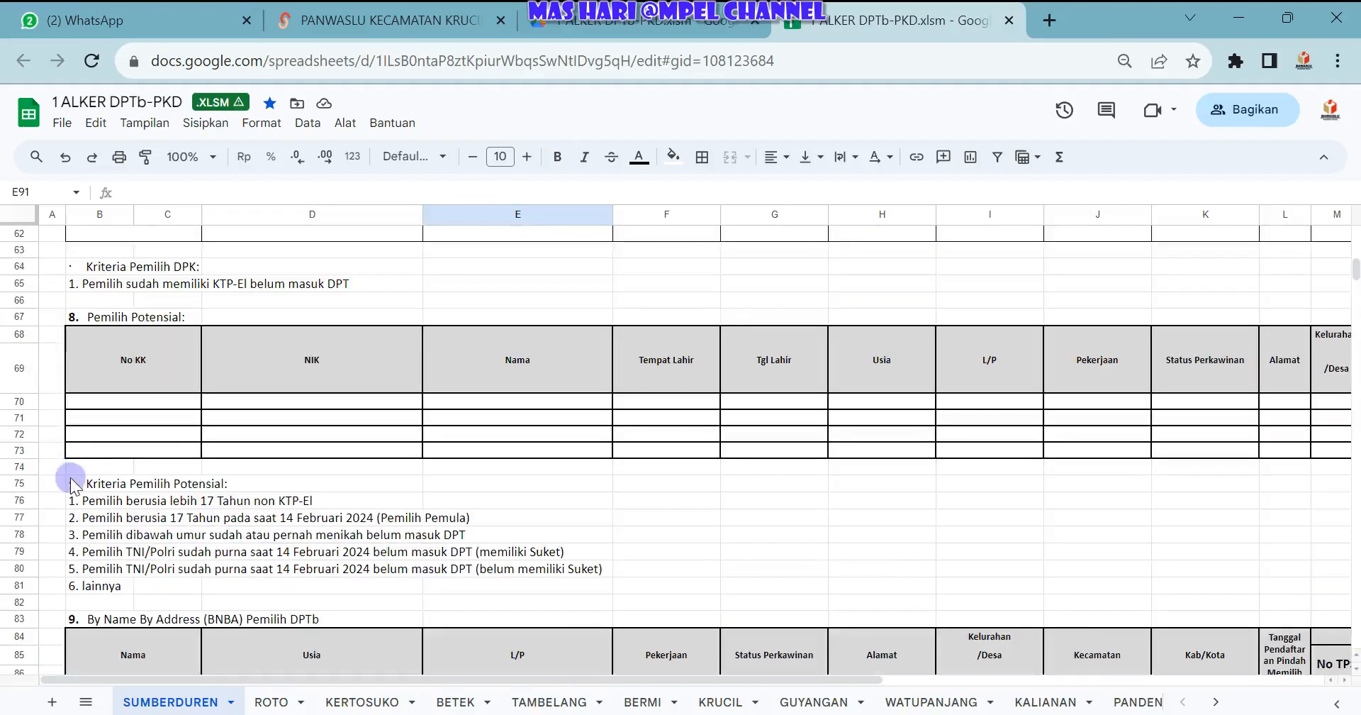
drag(69, 482, 640, 586)
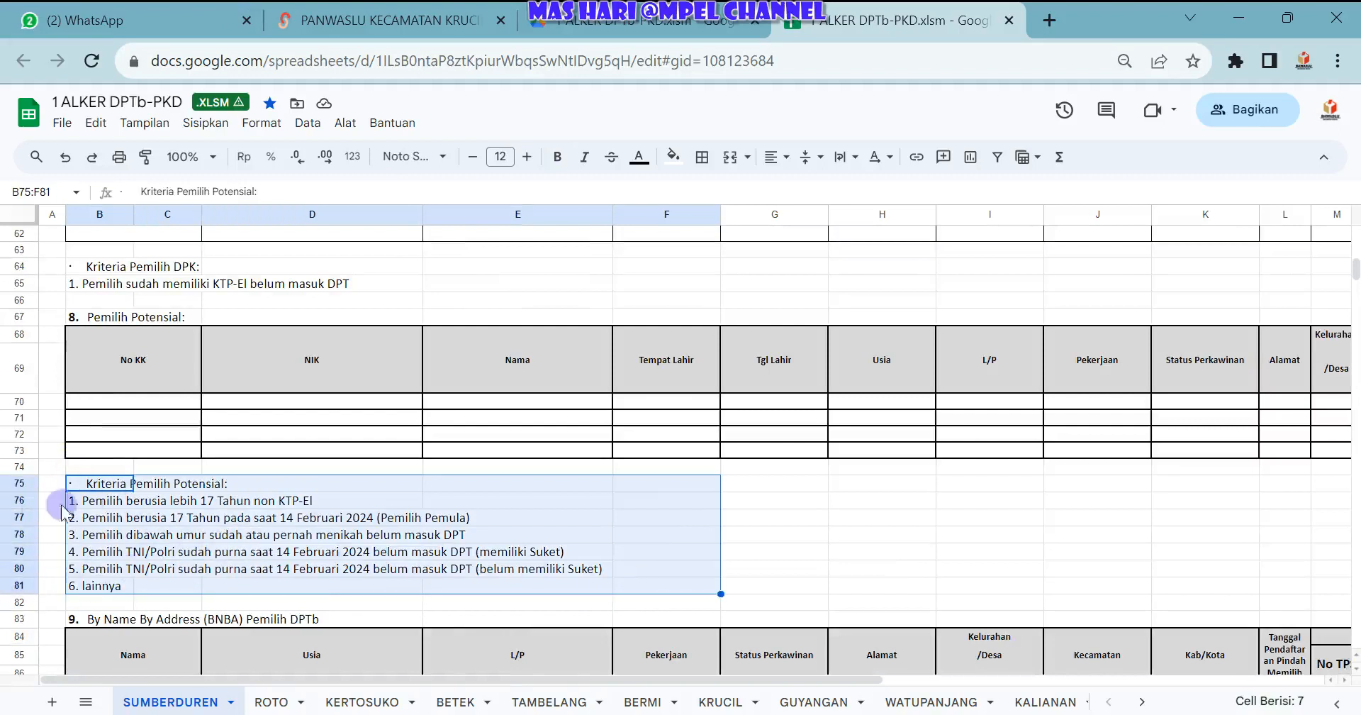
click(101, 502)
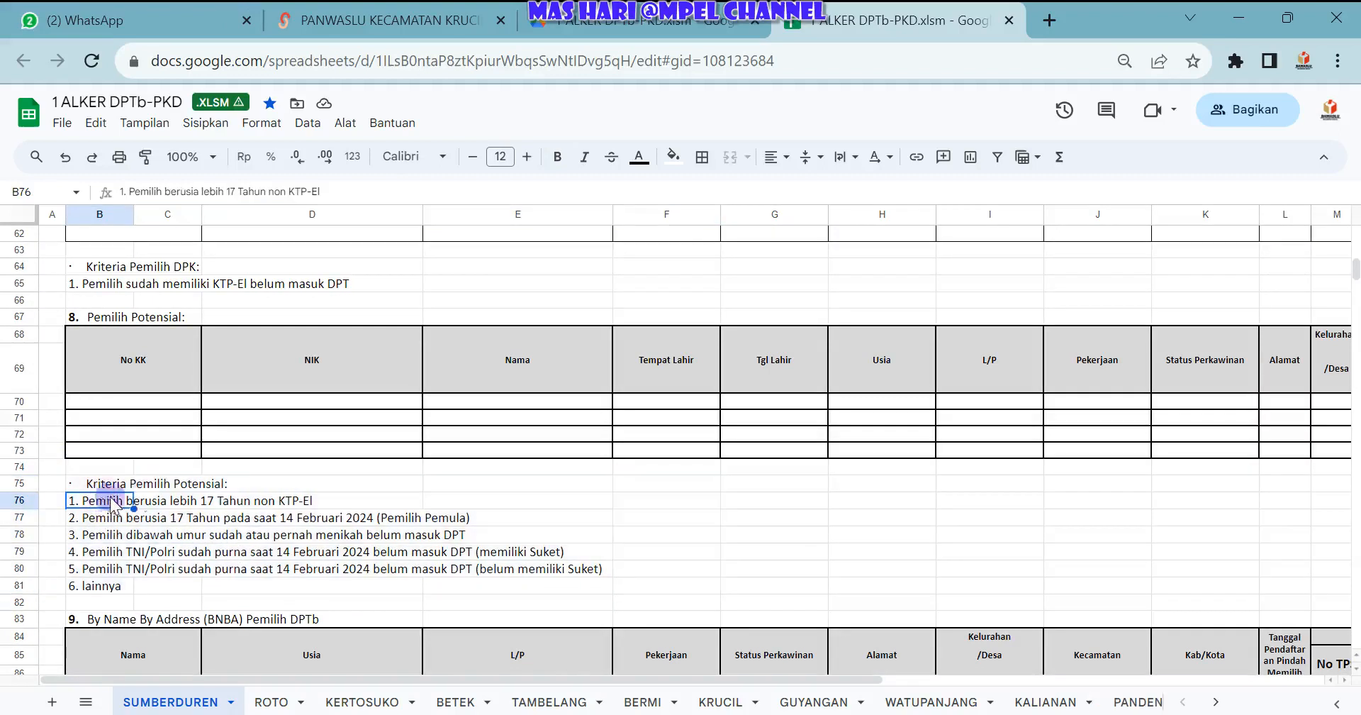
click(449, 536)
click(344, 567)
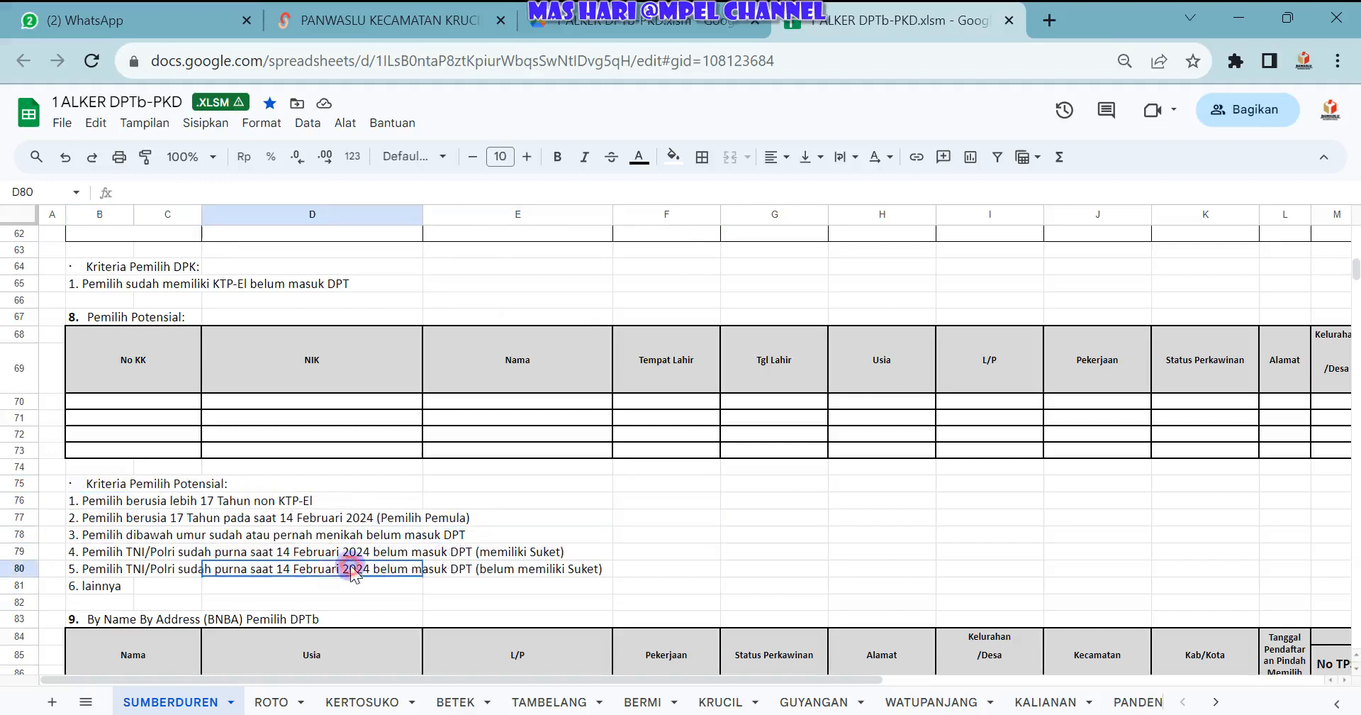
click(196, 519)
click(225, 502)
click(170, 503)
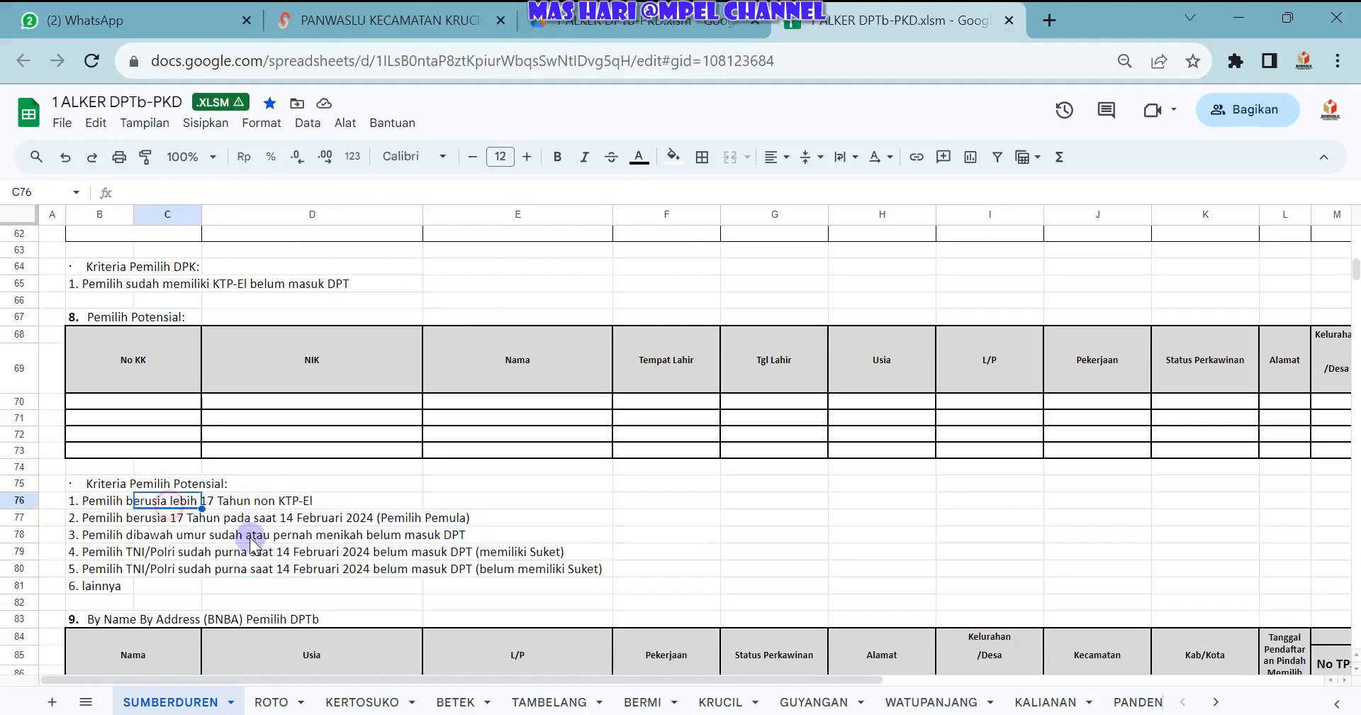
scroll(241, 500, down, 3)
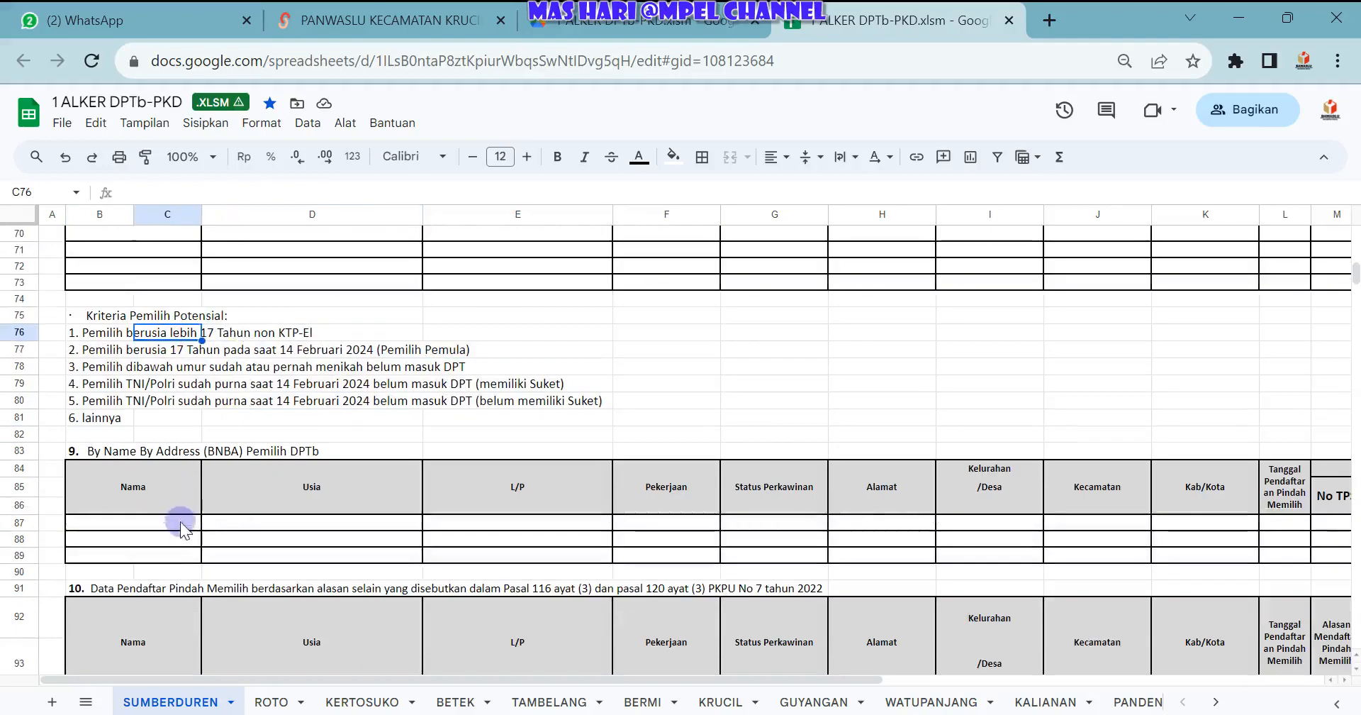
scroll(201, 562, down, 7)
scroll(200, 556, up, 10)
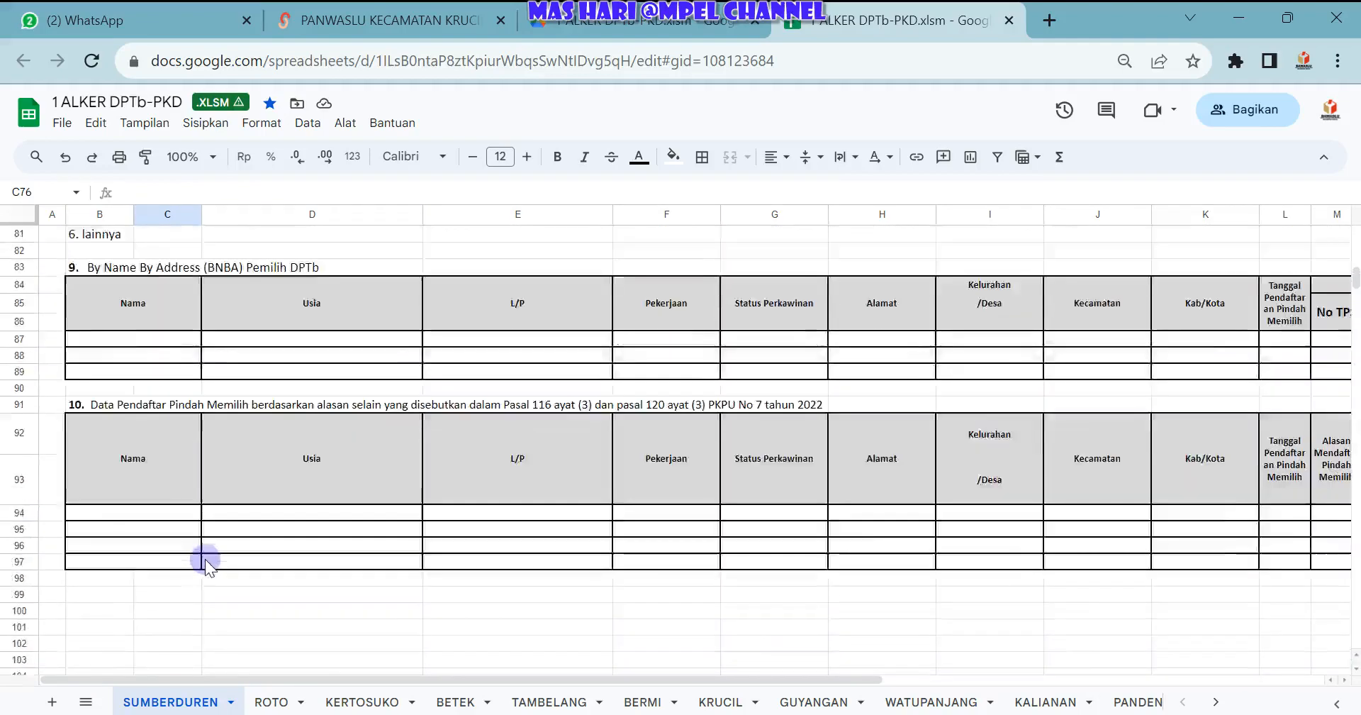
From the Panwaslu Kecamatan Krucil links page, open LAPORAN PENGAWASAN PEMILIH TMS and load the workbook in Google Sheets for editing.
click(356, 10)
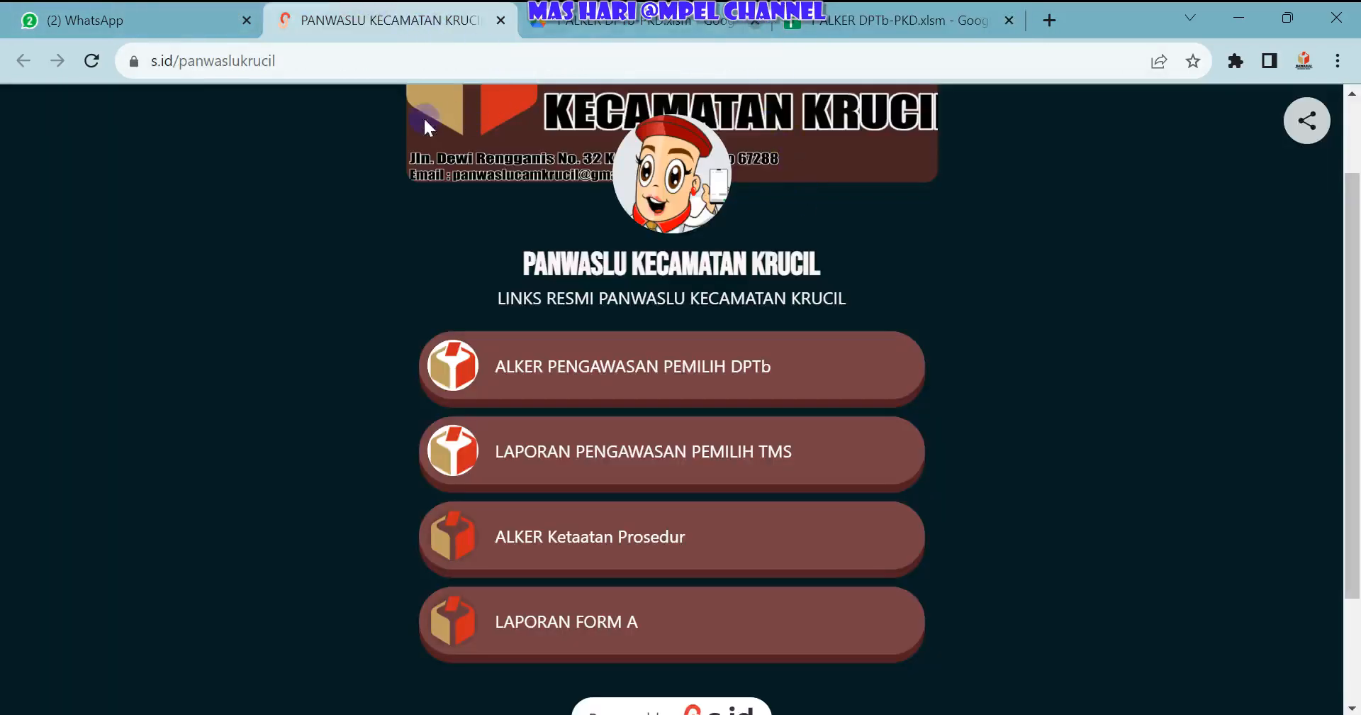
click(550, 453)
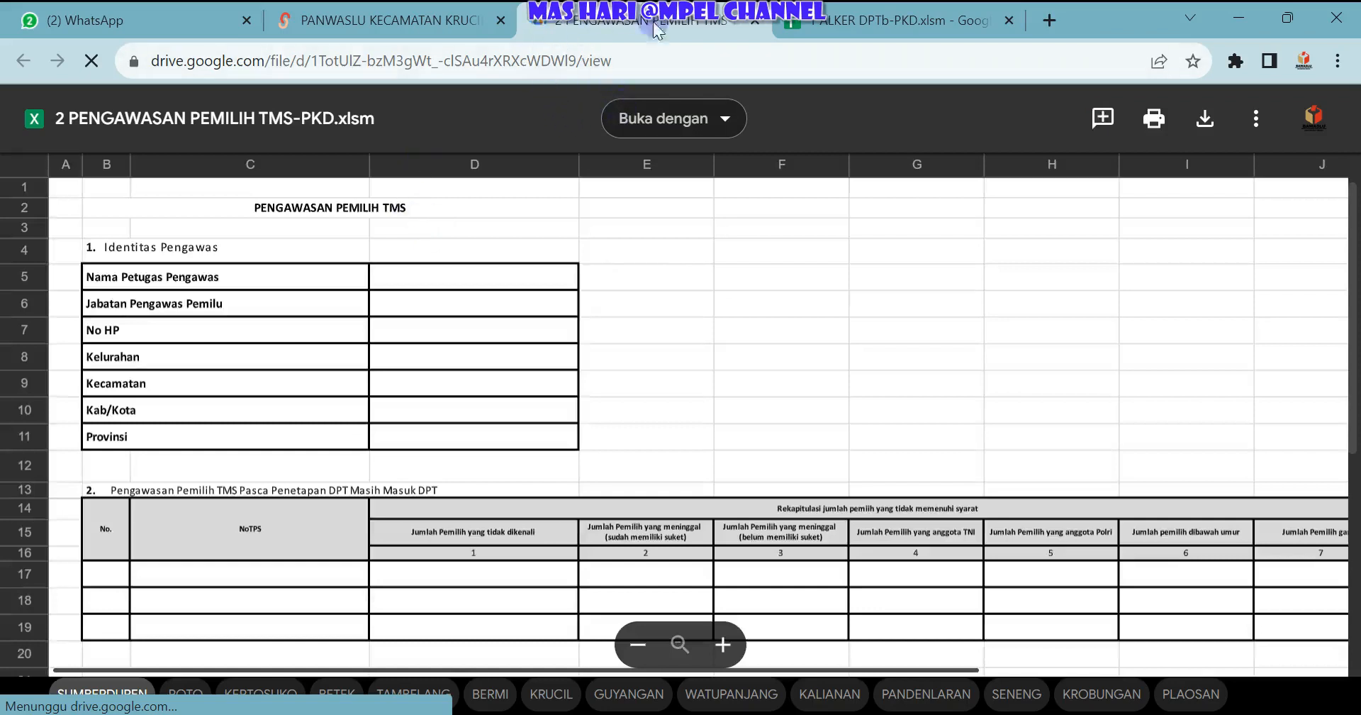
click(691, 119)
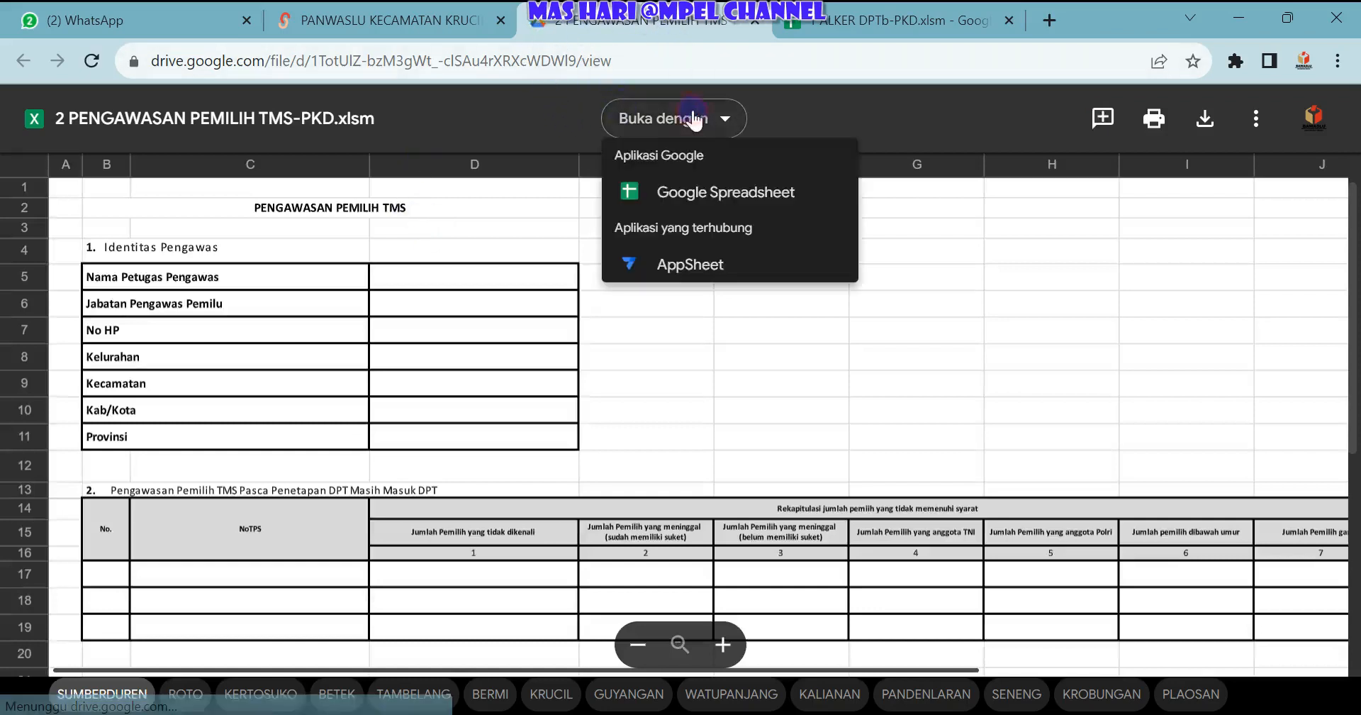
click(671, 200)
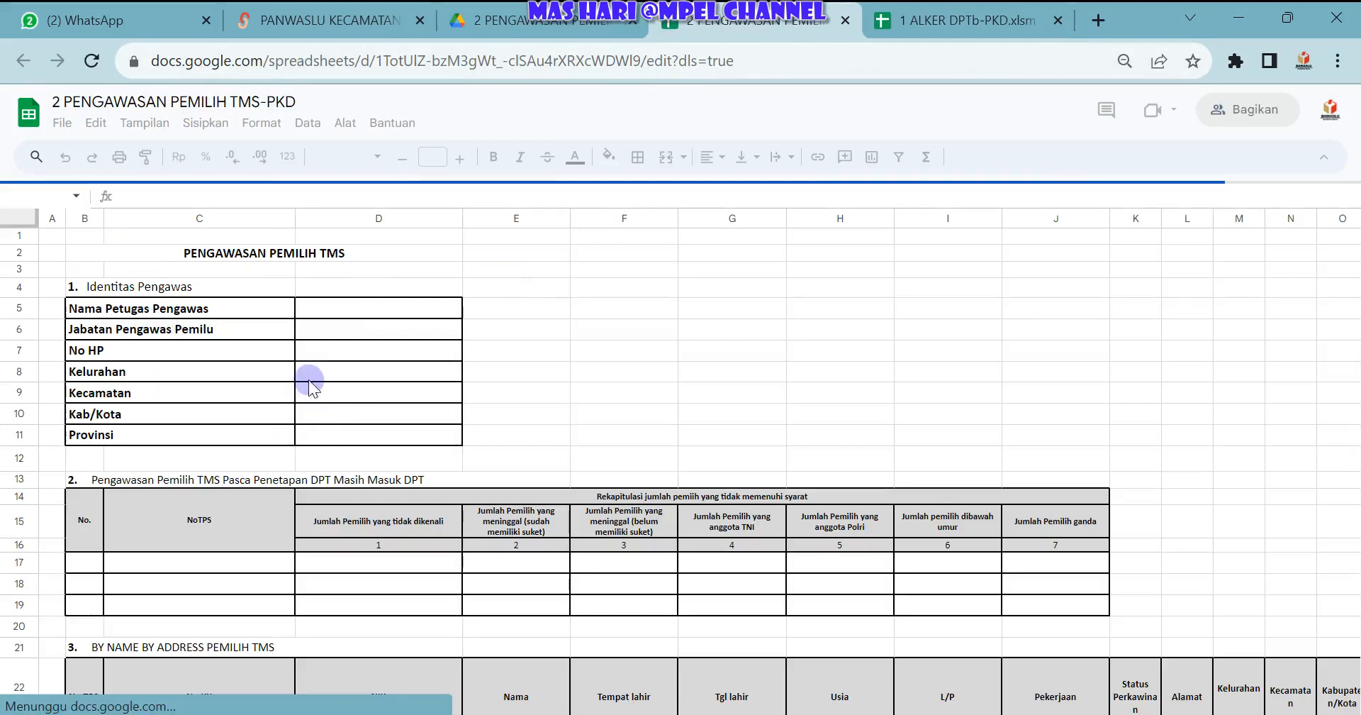
Increase the height of row 13 so the section 2 heading fits fully above its table, accepting continued editing of the Excel file.
scroll(309, 380, down, 5)
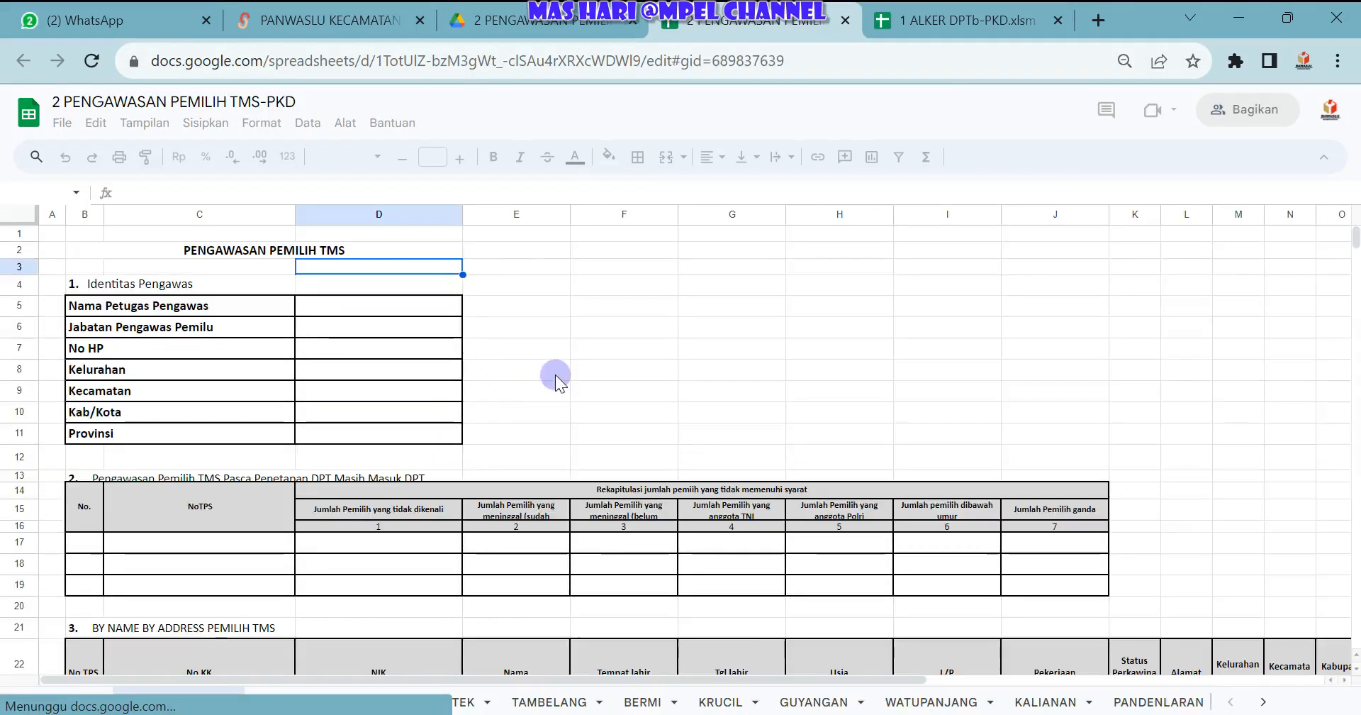
scroll(555, 375, down, 1)
click(552, 370)
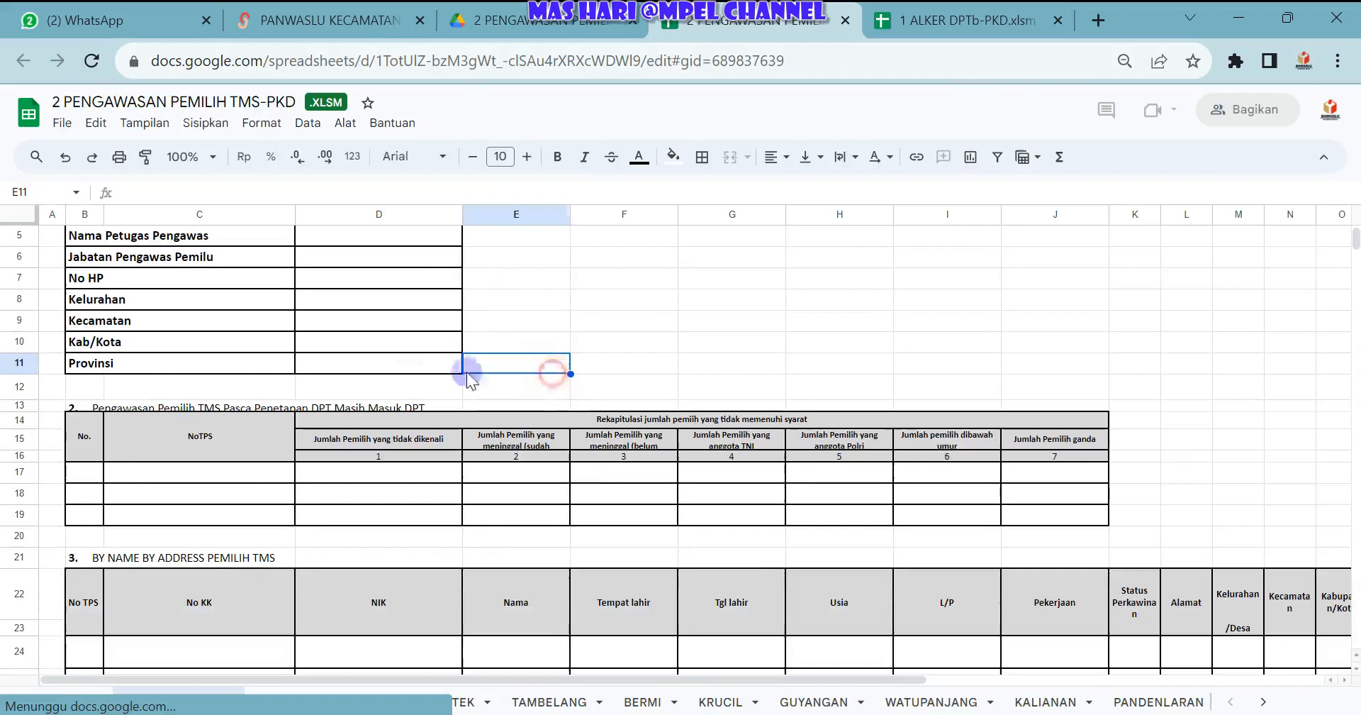
click(142, 408)
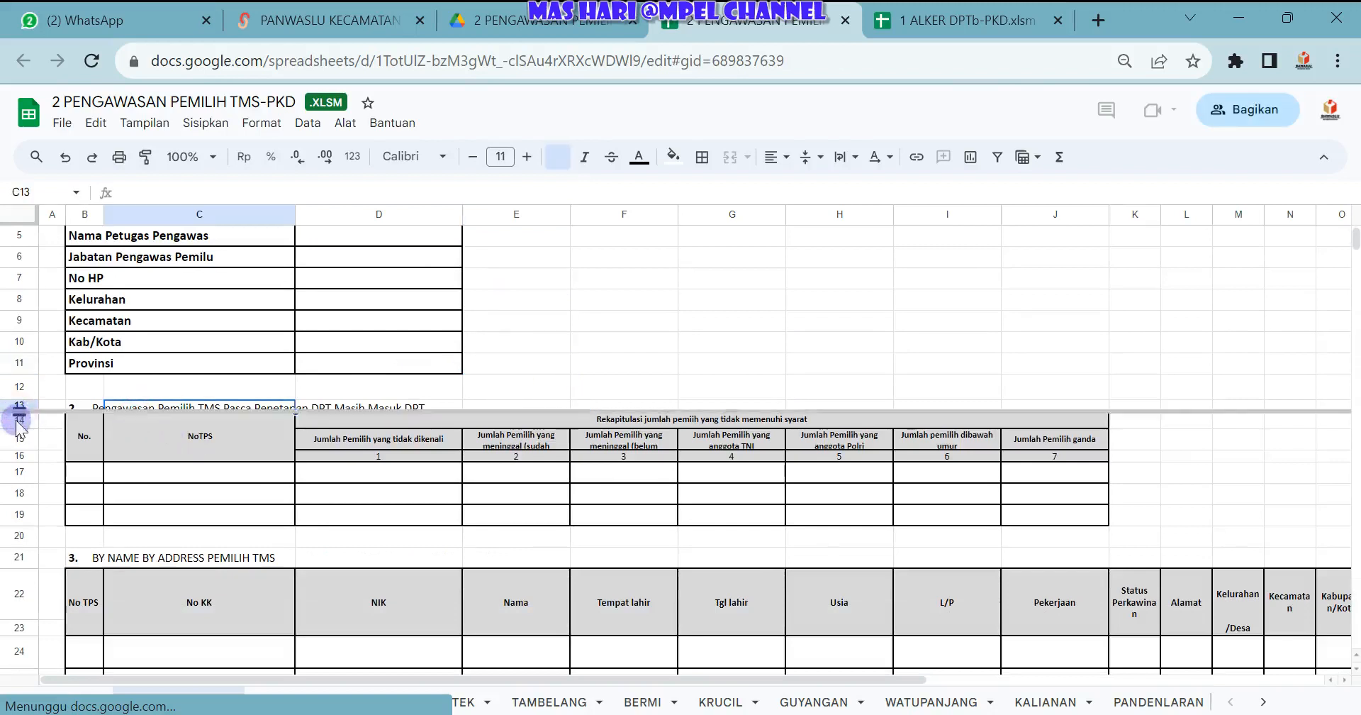
click(299, 410)
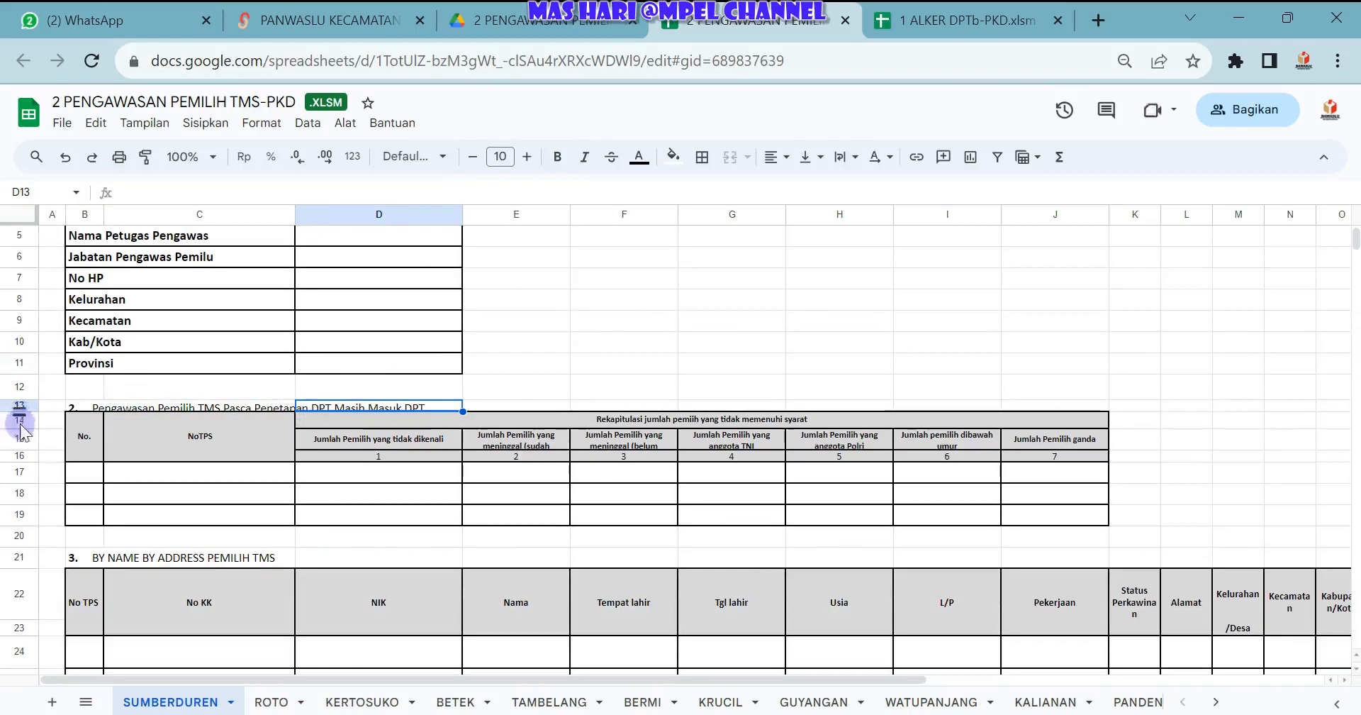
click(20, 425)
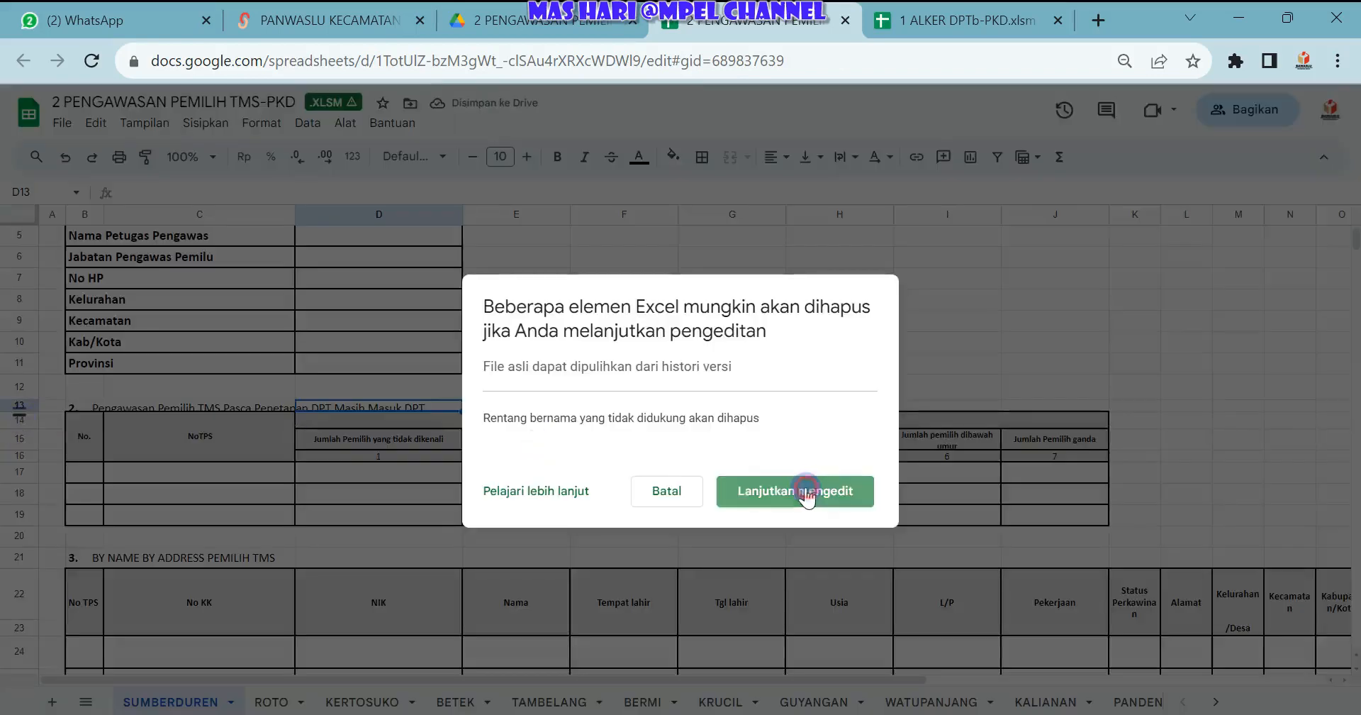
click(808, 492)
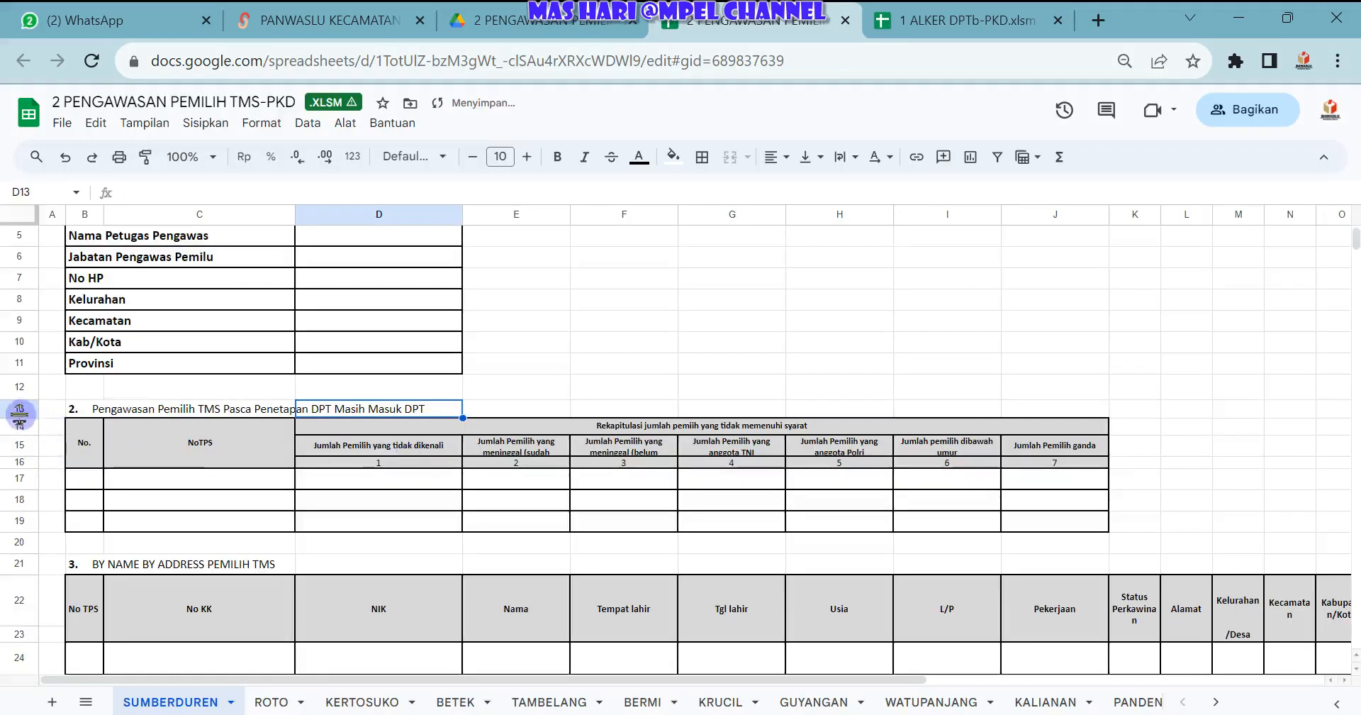
drag(19, 416, 19, 424)
click(501, 434)
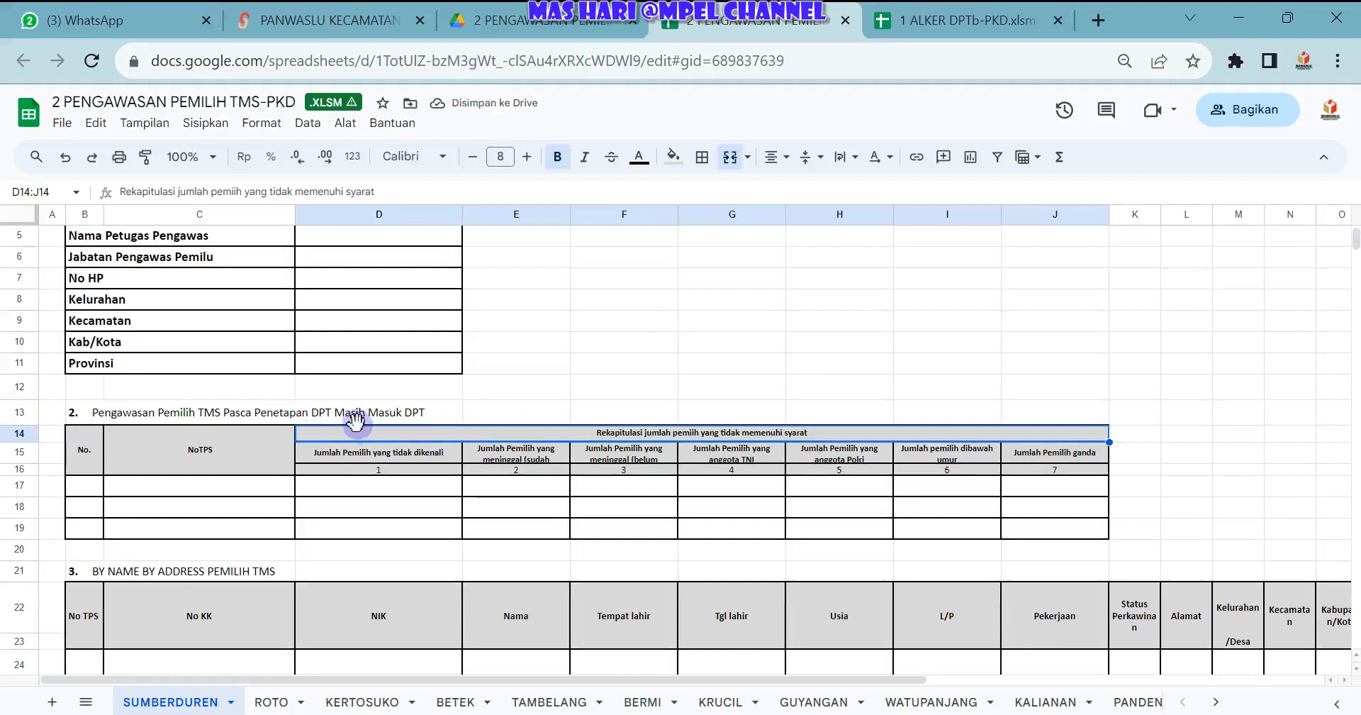
click(418, 413)
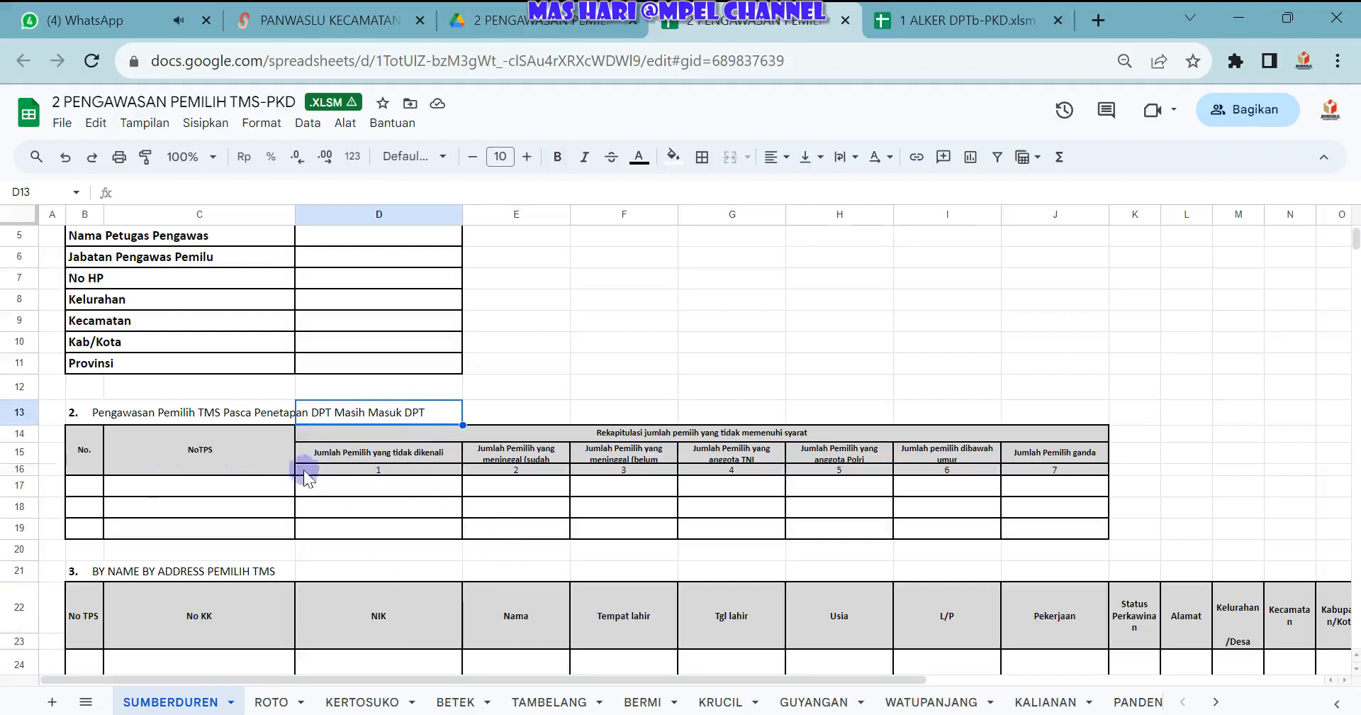
Fill the first row of the section 2 TMS table with No. 1 and NoTPS 2.
click(86, 482)
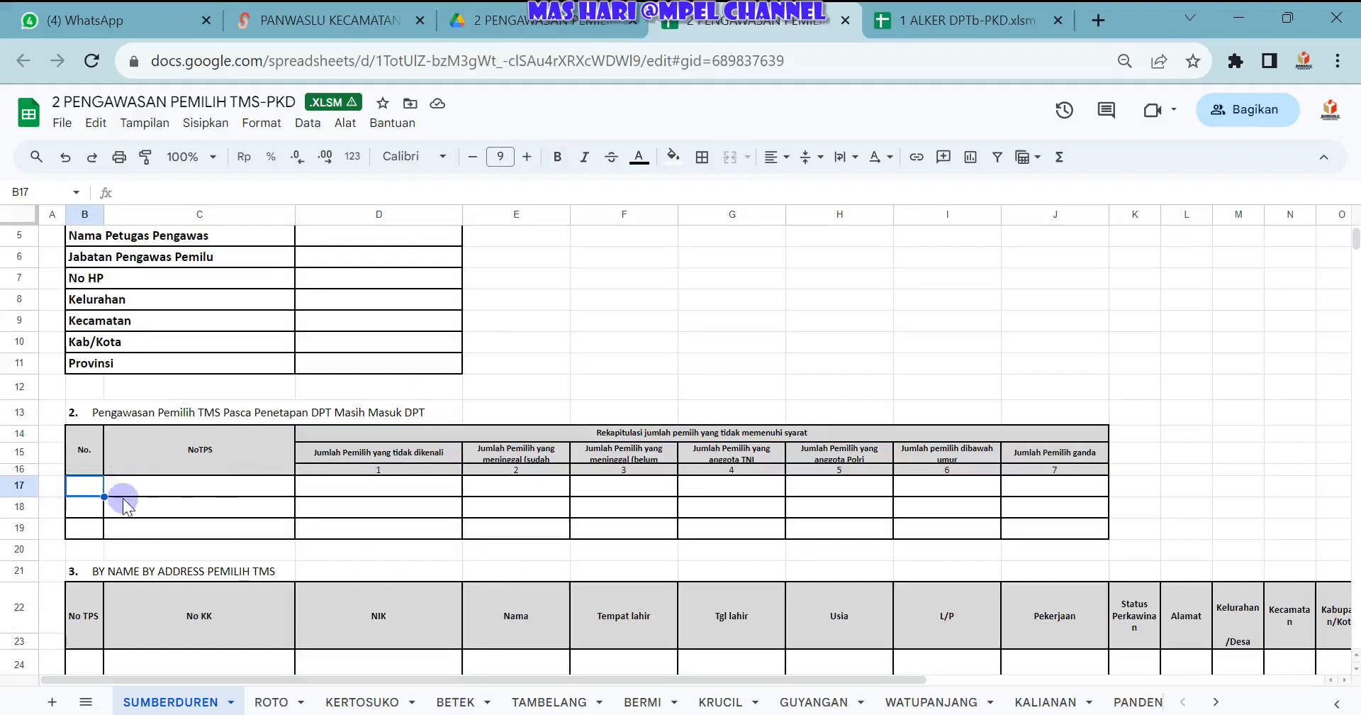
text(1)
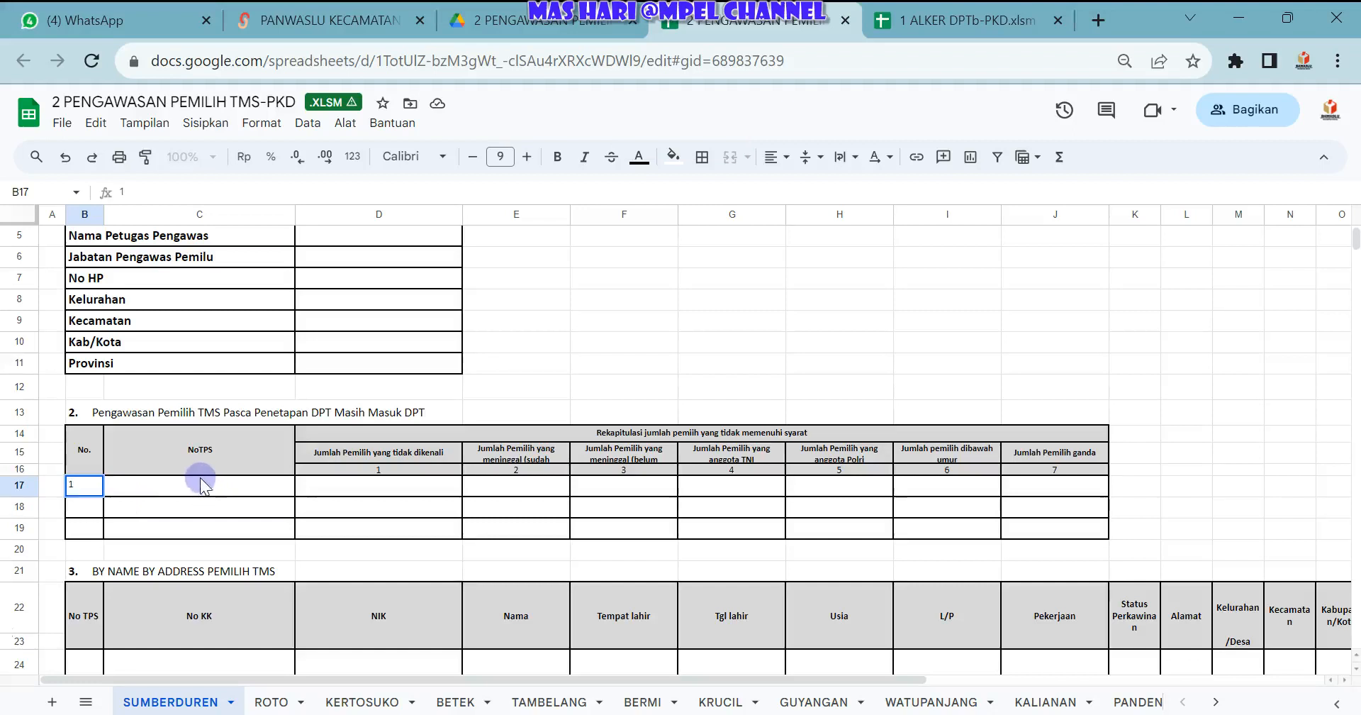
click(201, 483)
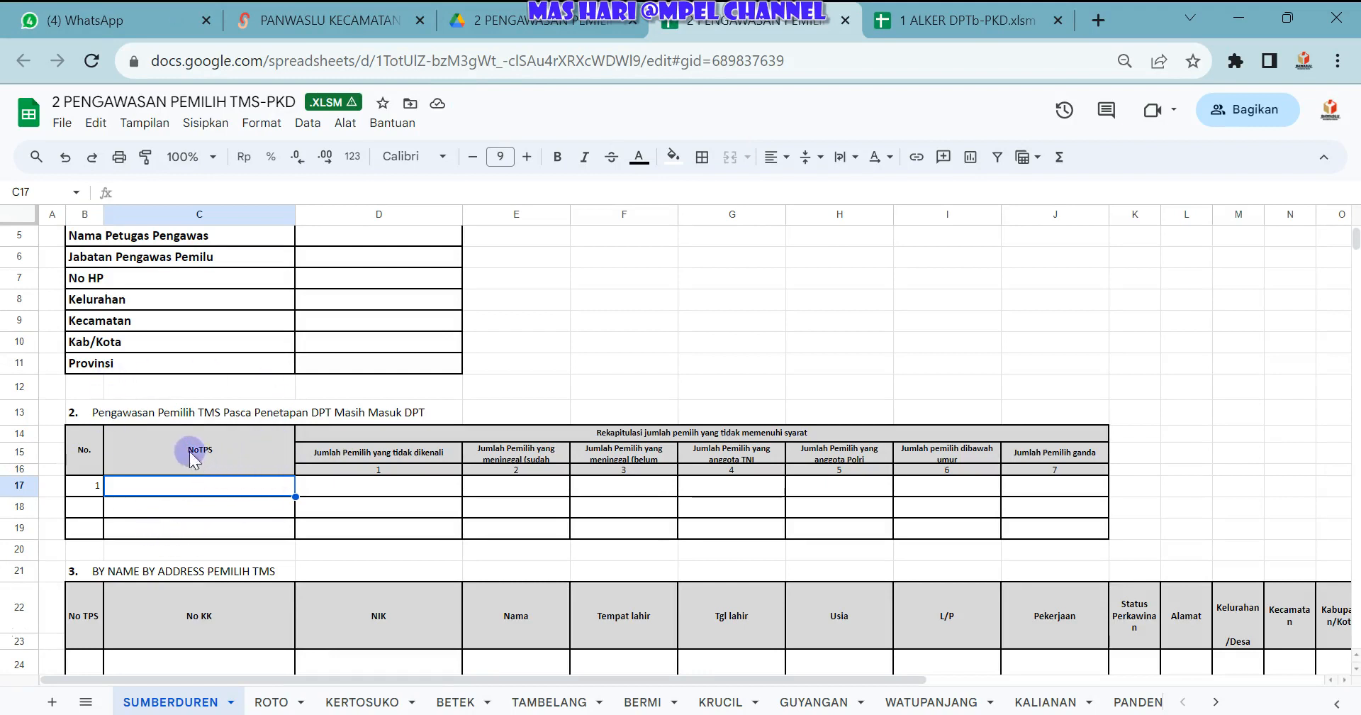
text(2)
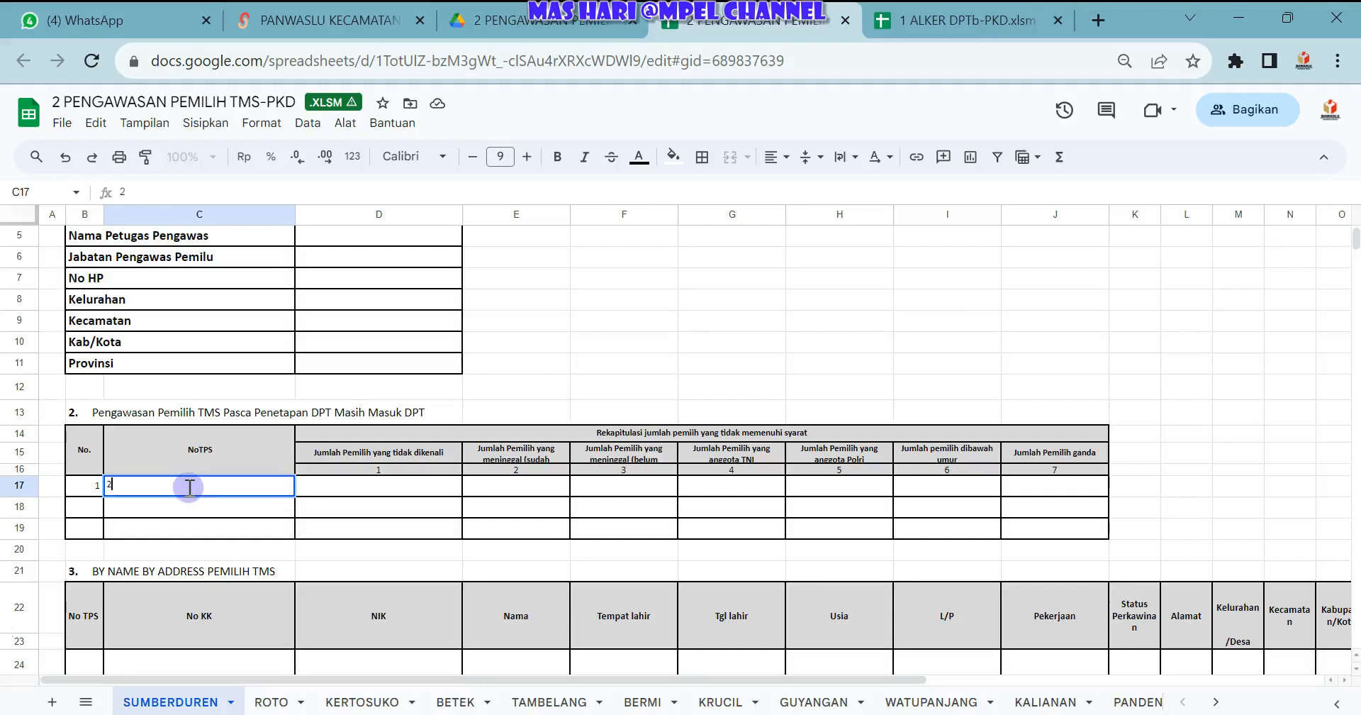
click(292, 529)
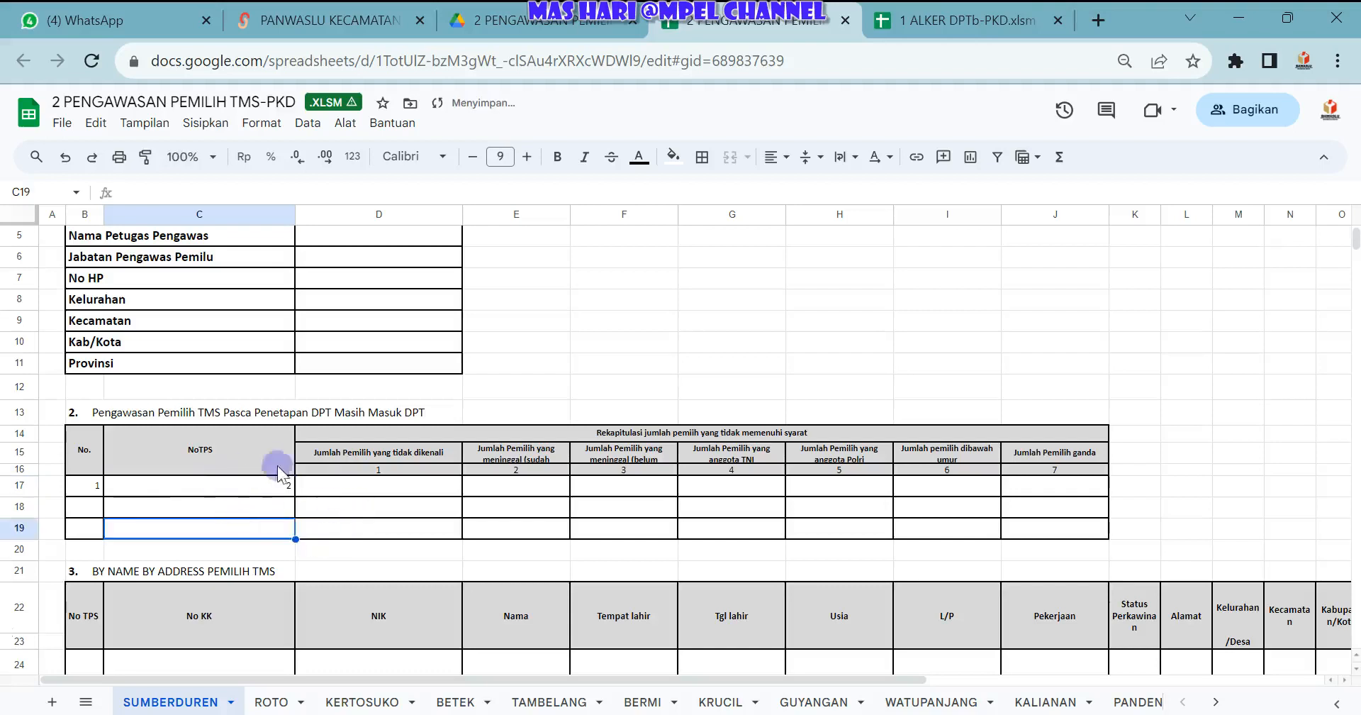
click(233, 483)
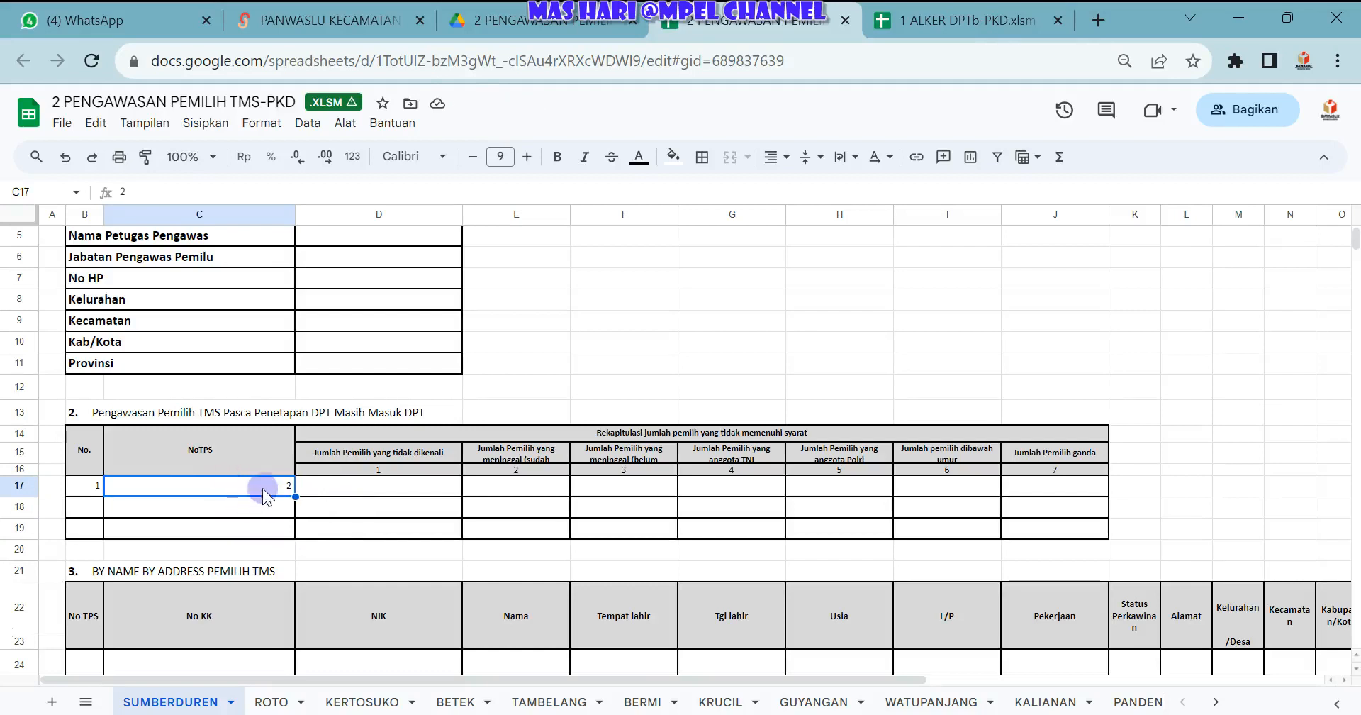
Examine the section 3 table, BY NAME BY ADDRESS PEMILIH TMS, including its first No TPS and No KK entry cells.
scroll(266, 490, down, 1)
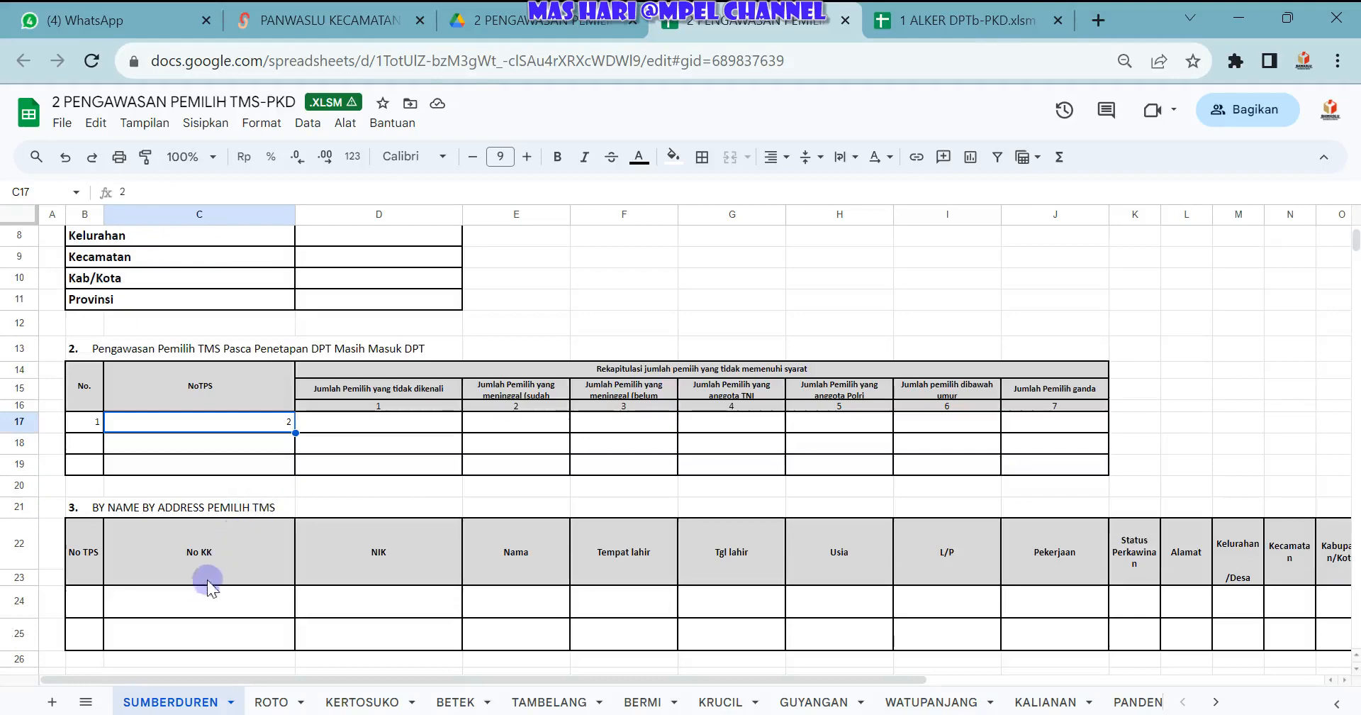
click(100, 601)
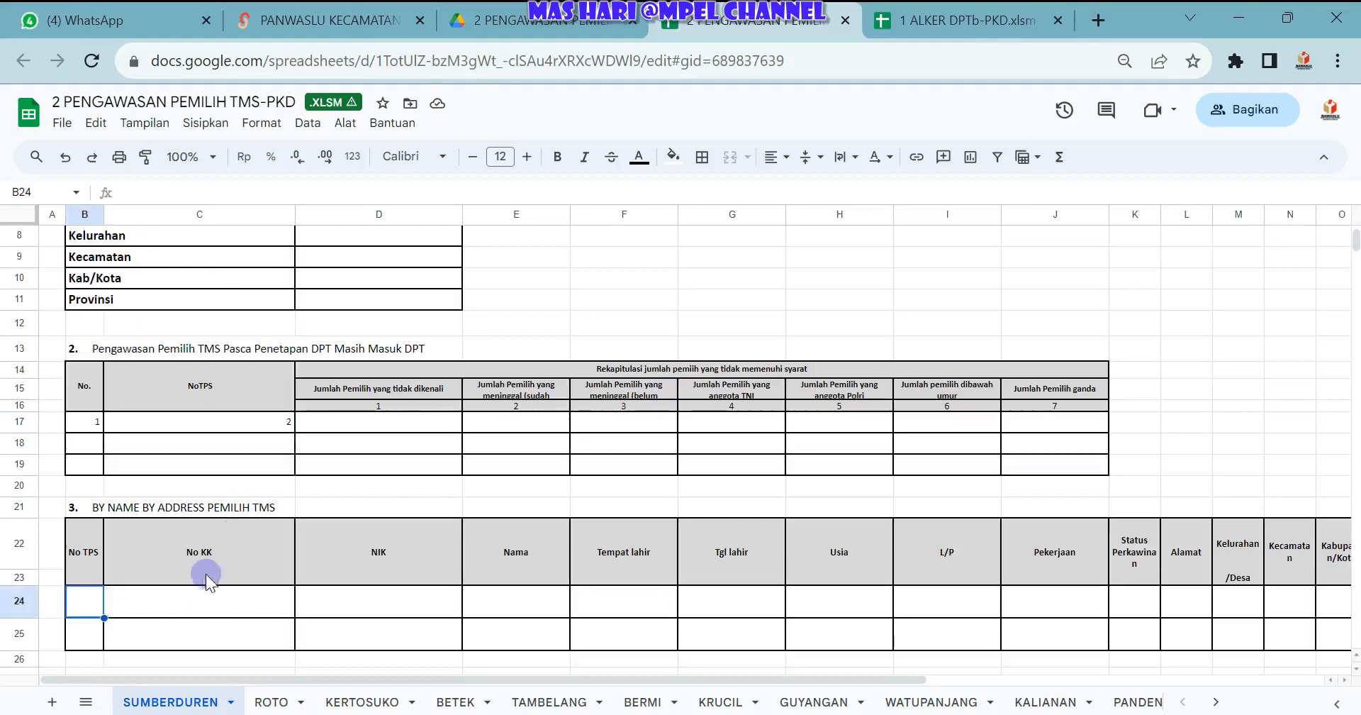
scroll(205, 572, down, 3)
click(260, 392)
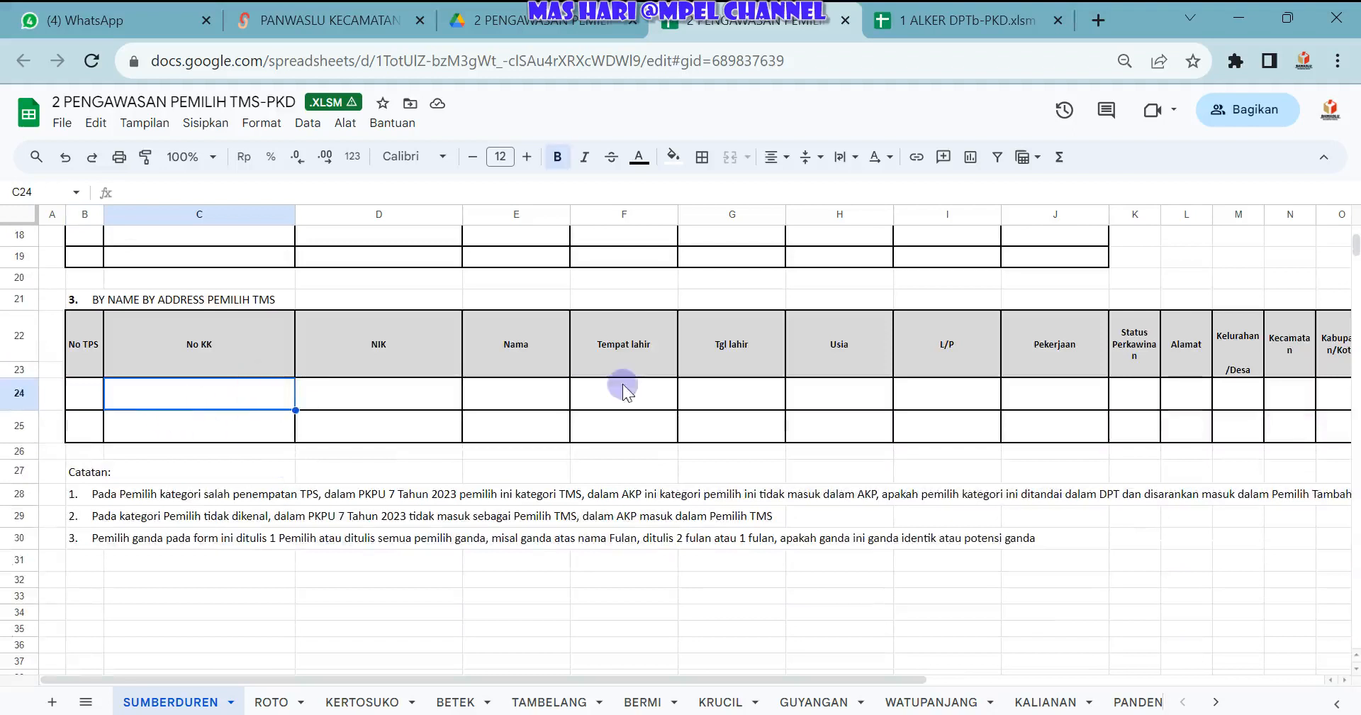
Insert one row below row 25, the last entry row of the section 3 by-name table.
click(15, 422)
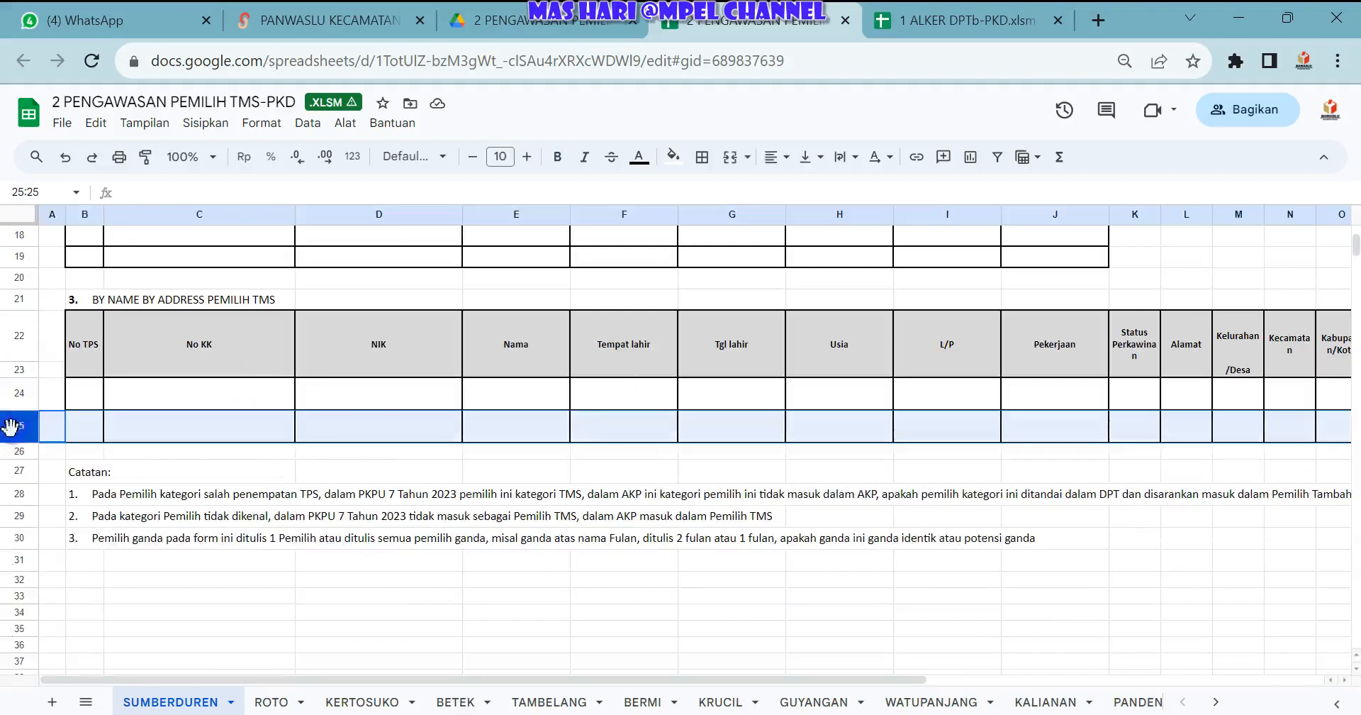
right_click(10, 426)
mouse_move(115, 389)
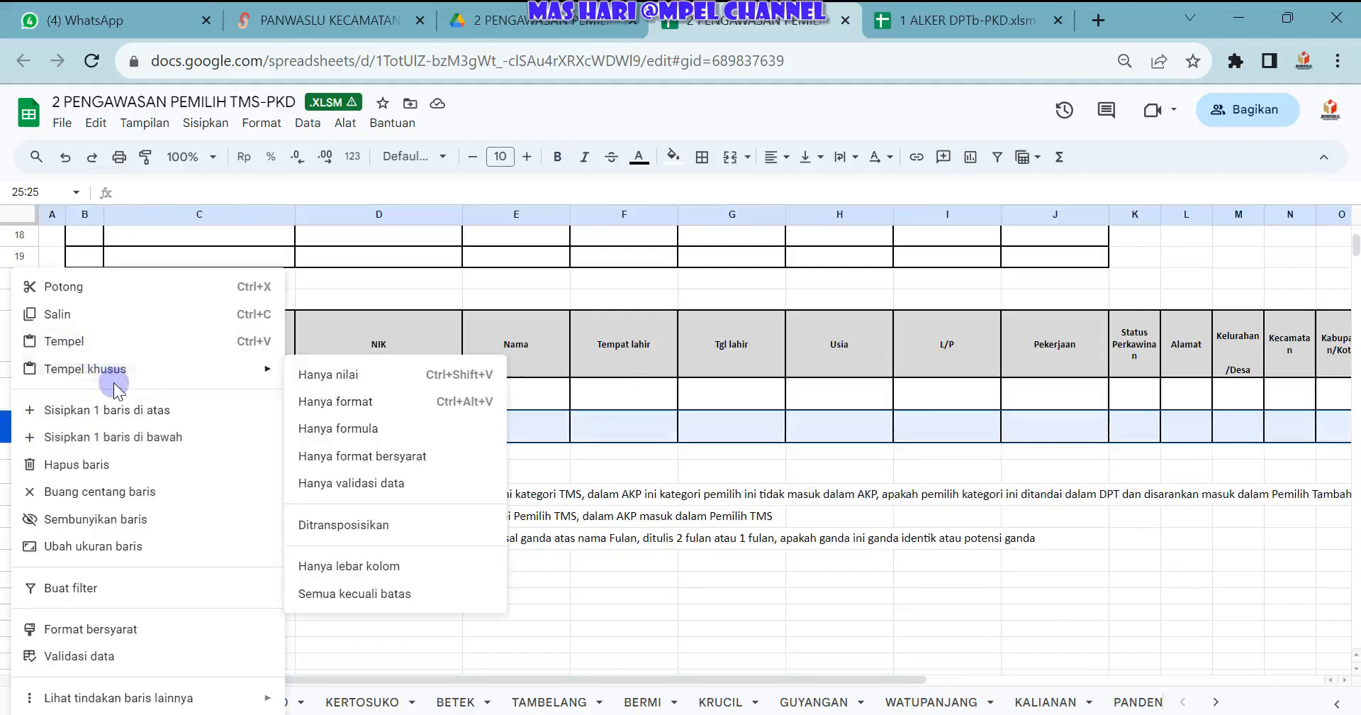
click(137, 437)
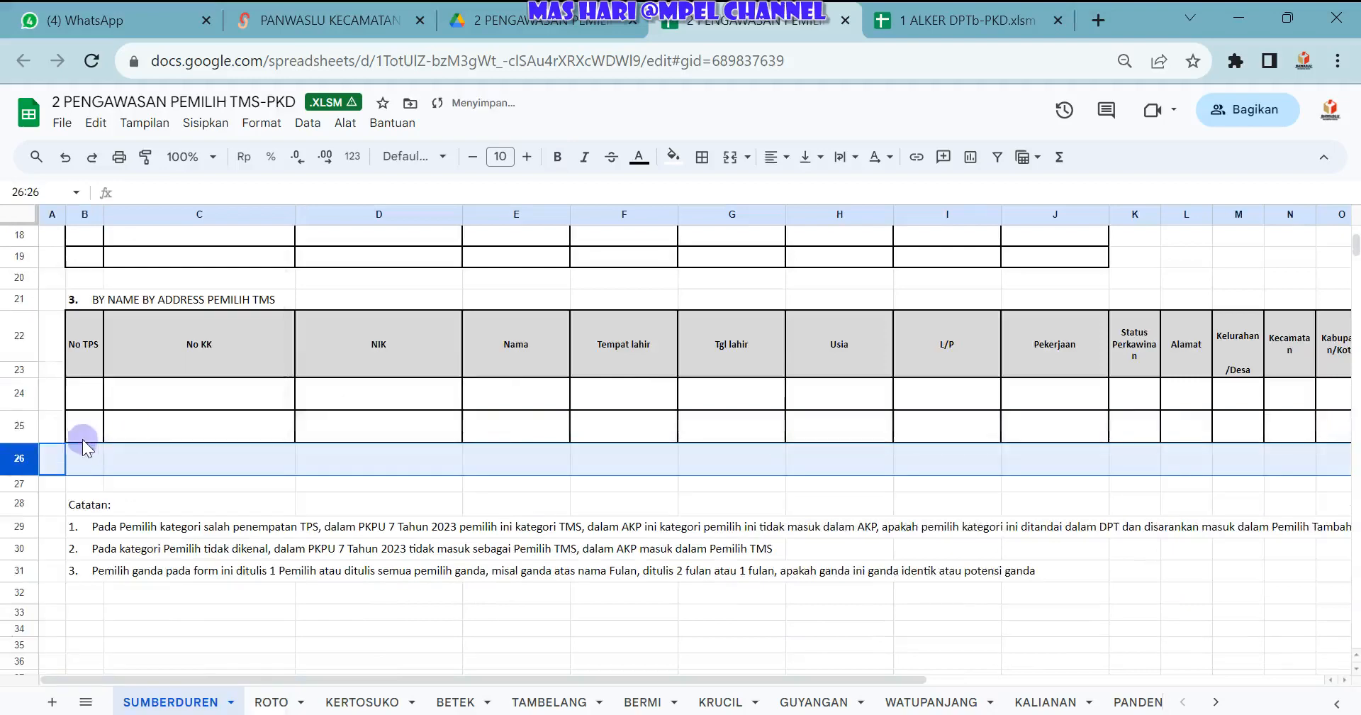
Insert two more rows below row 24 in the section 3 by-name table.
right_click(6, 419)
click(623, 330)
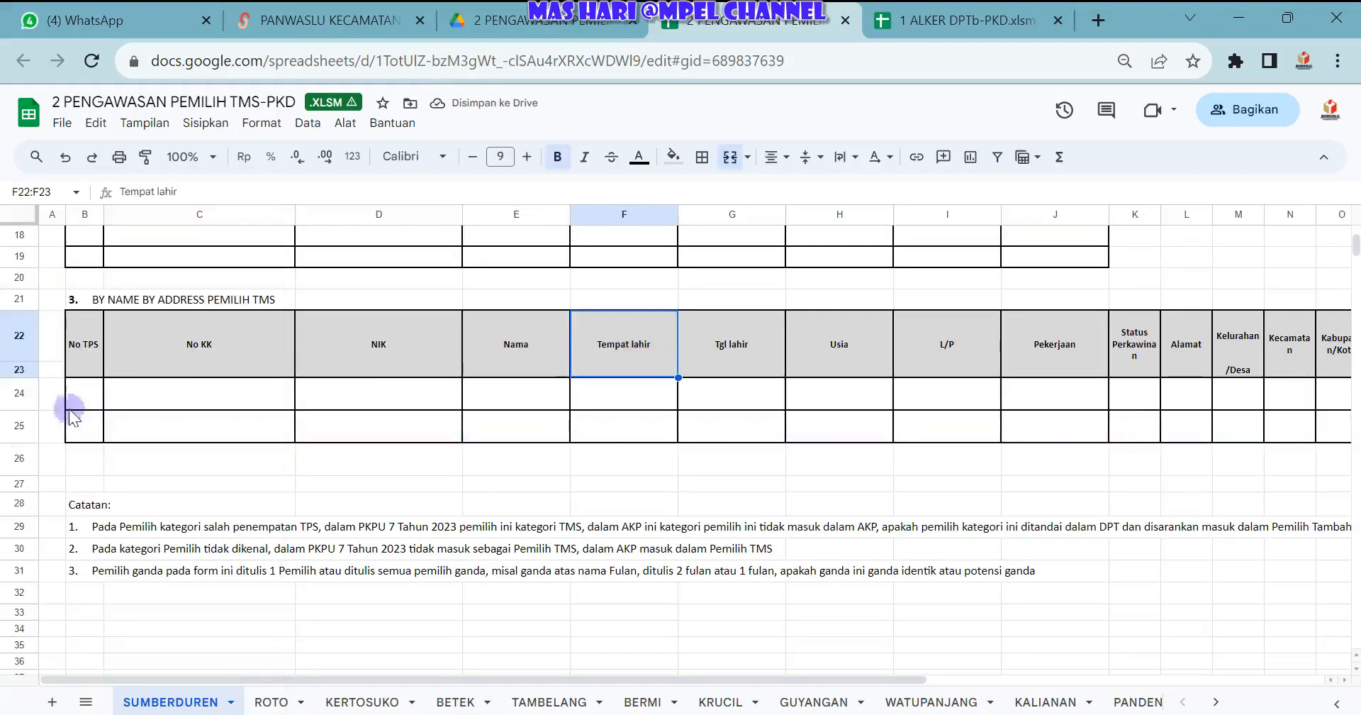
click(20, 393)
right_click(21, 394)
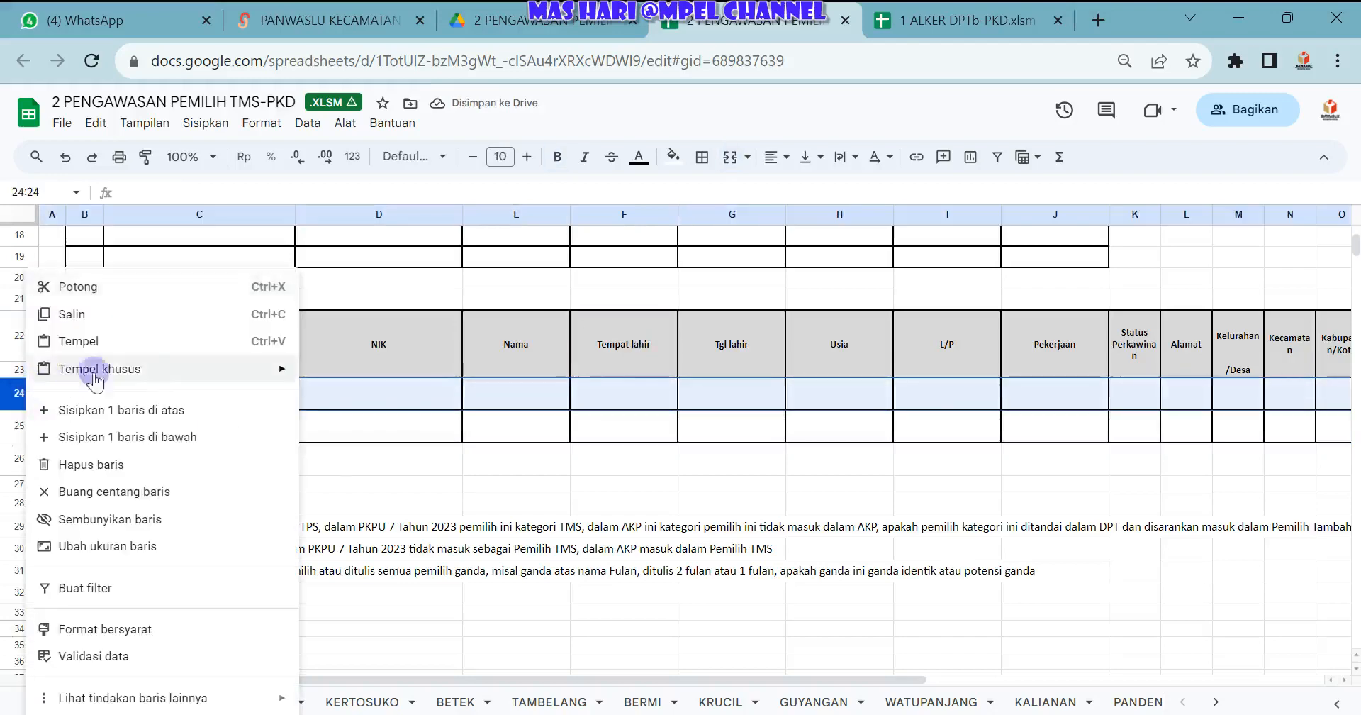
click(137, 414)
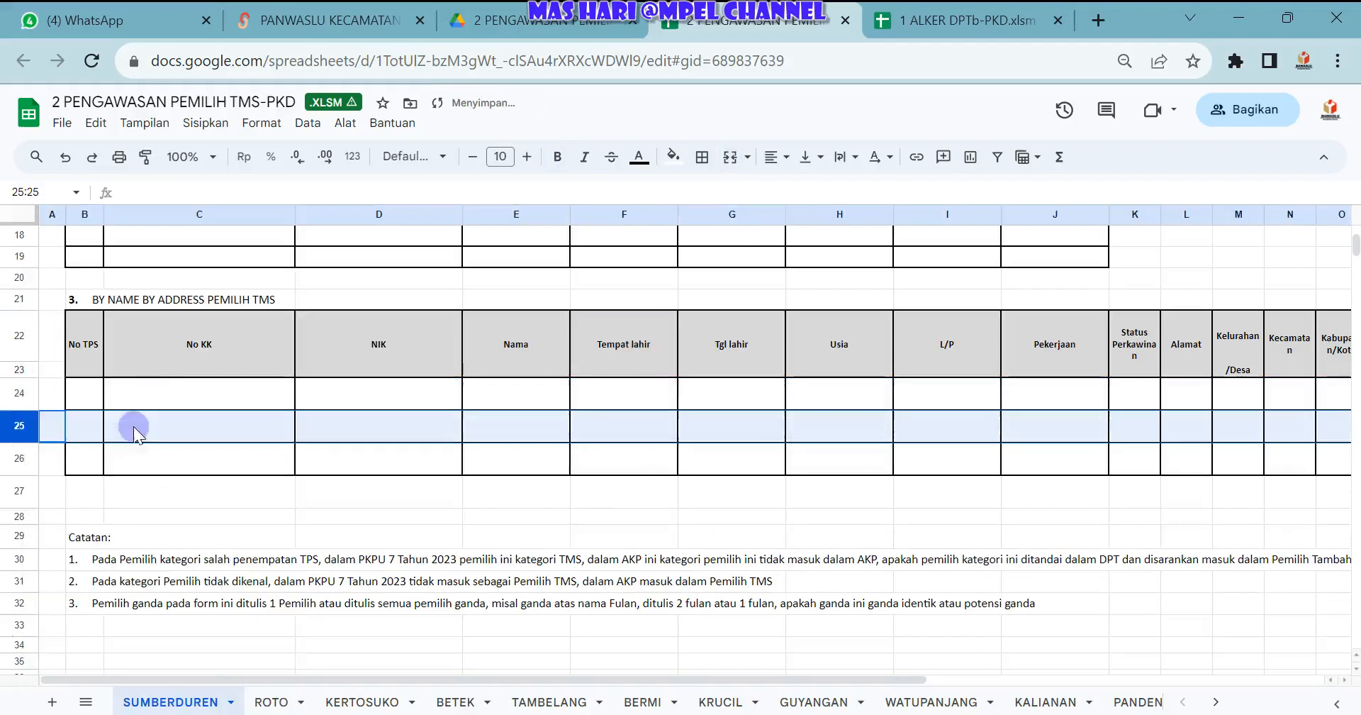
click(17, 393)
right_click(14, 392)
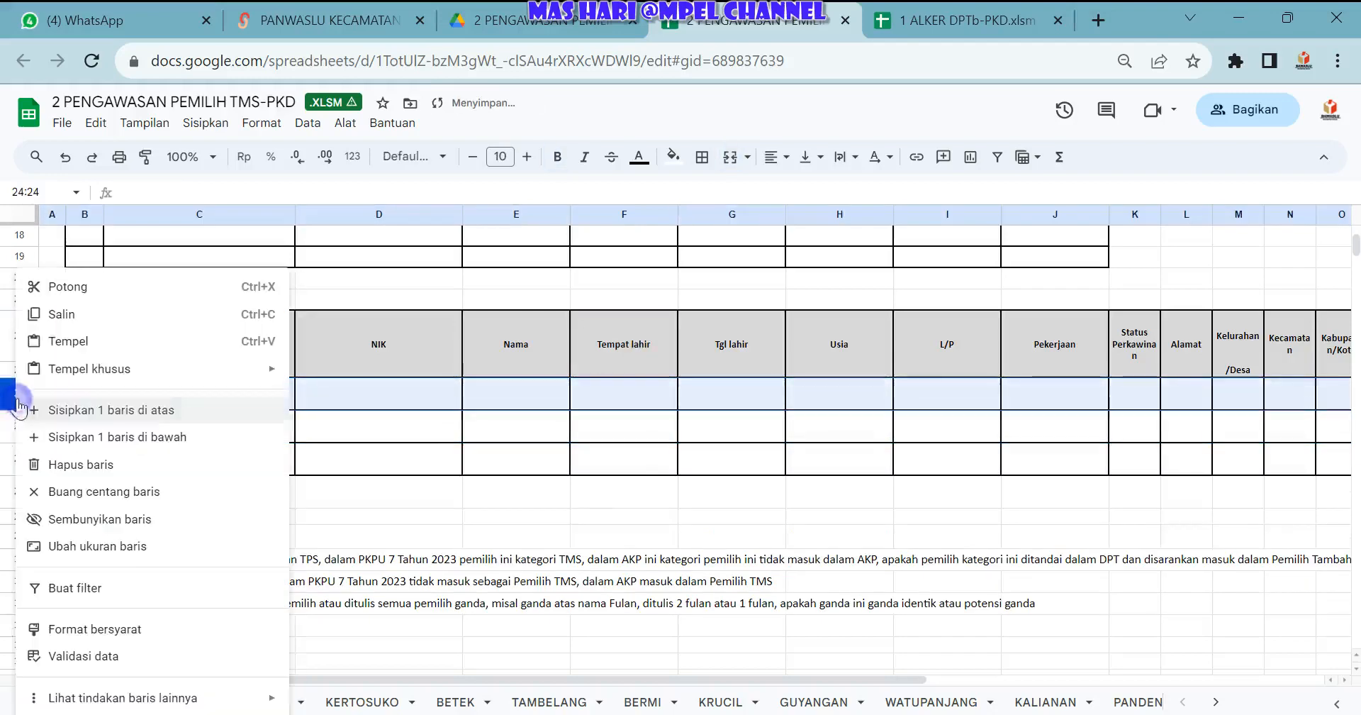
click(113, 437)
click(476, 460)
scroll(457, 503, up, 2)
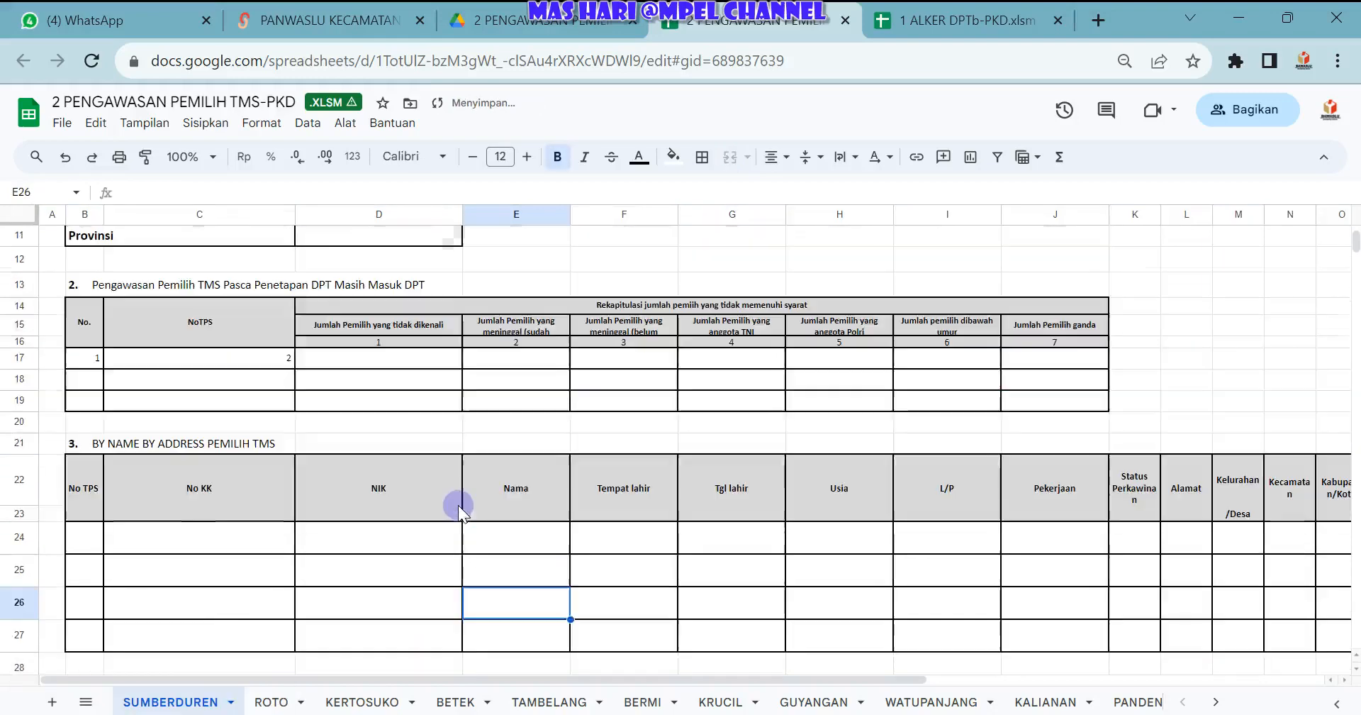
scroll(458, 504, down, 1)
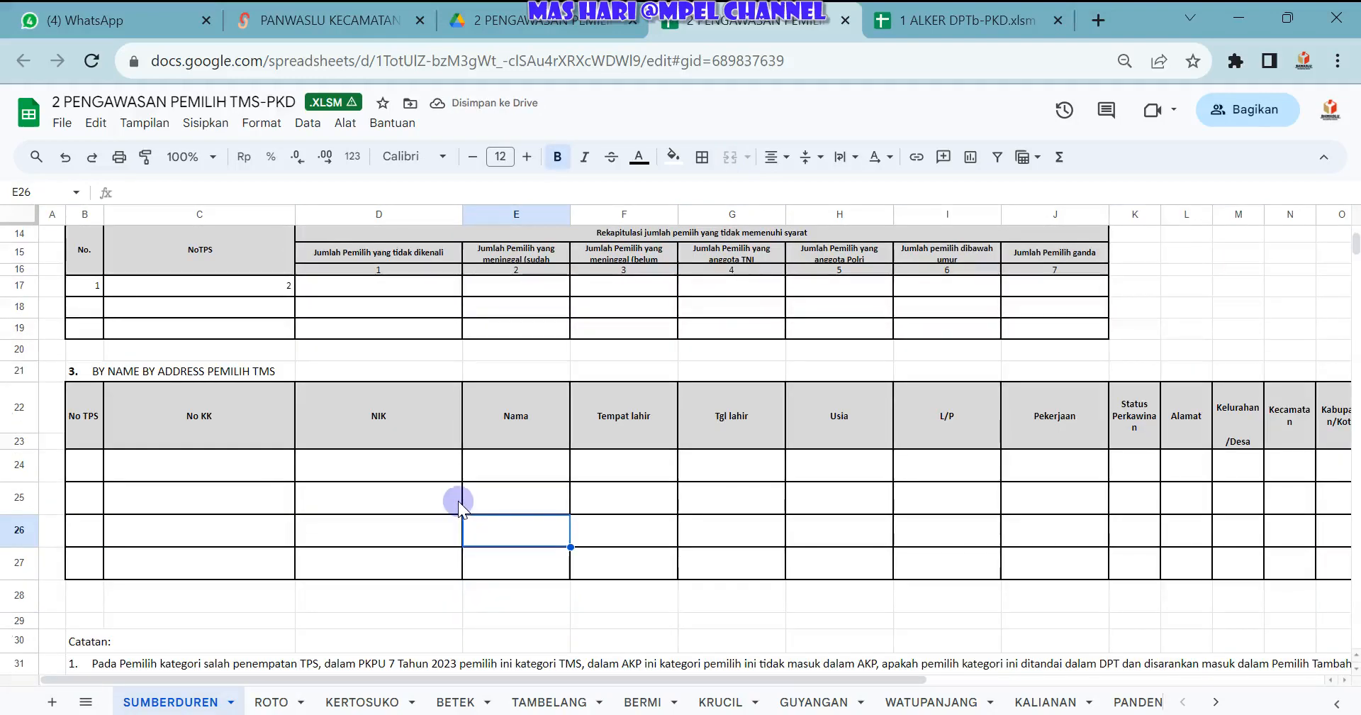
Reduce the height of the section 3 entry rows, 24 to 27, together.
click(78, 462)
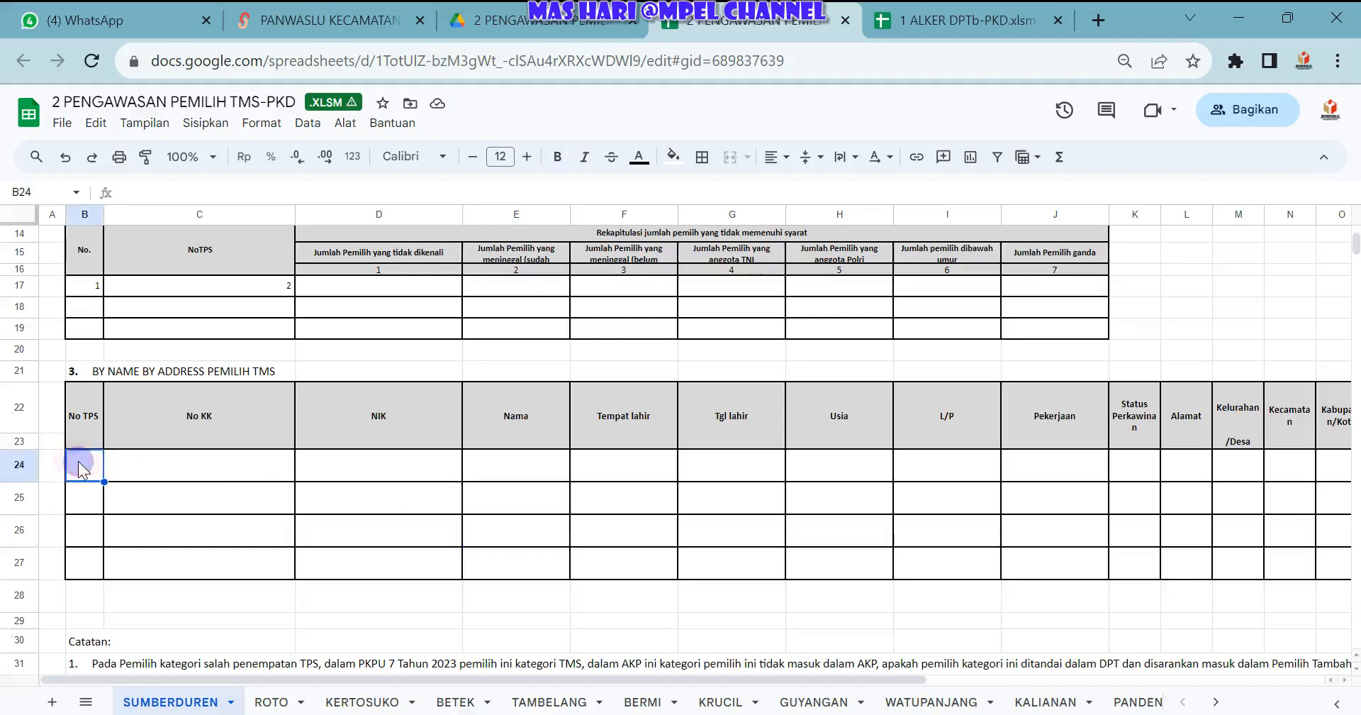
click(81, 497)
click(78, 544)
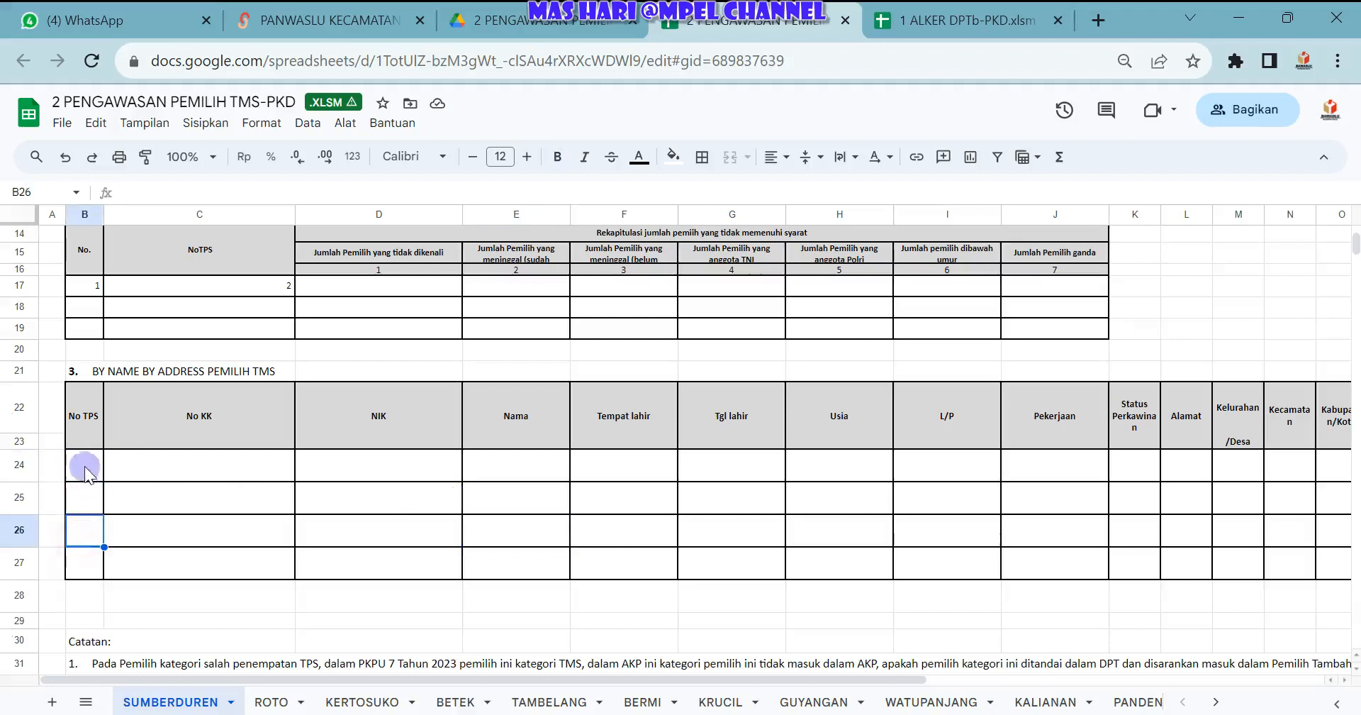
click(170, 544)
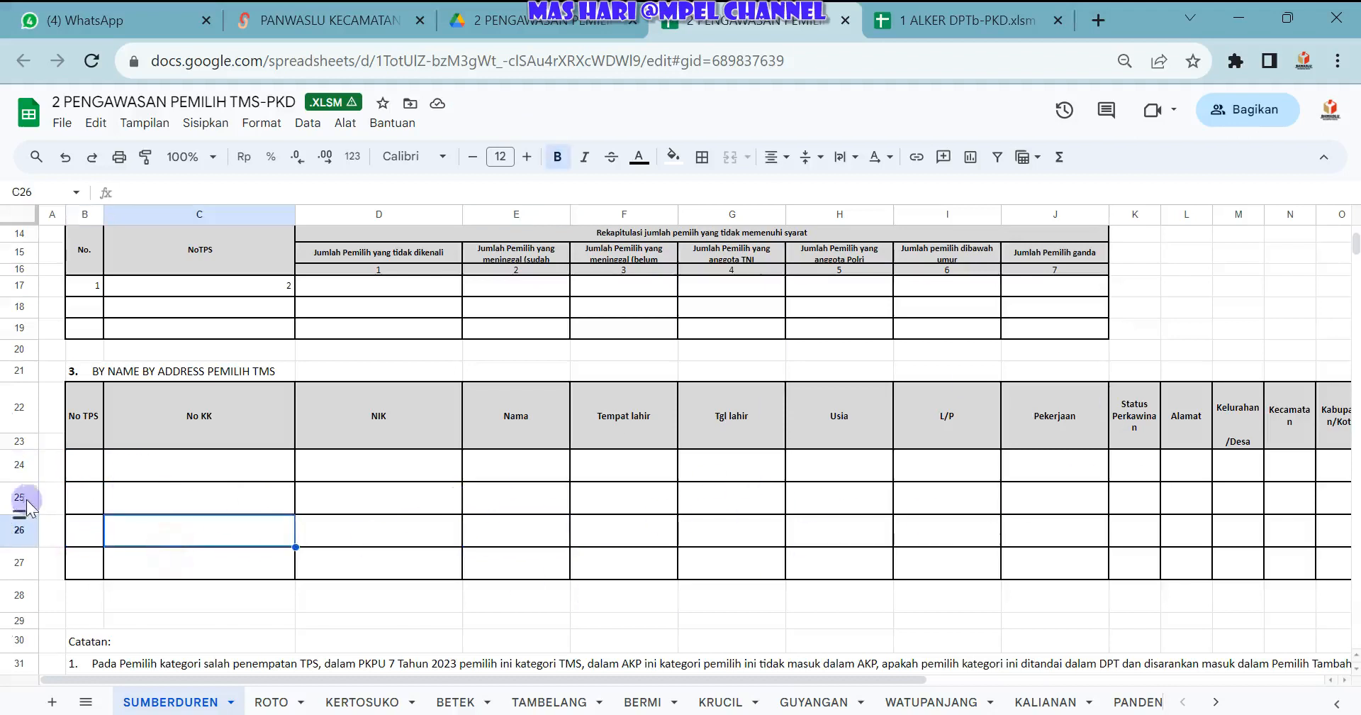
drag(15, 473, 15, 567)
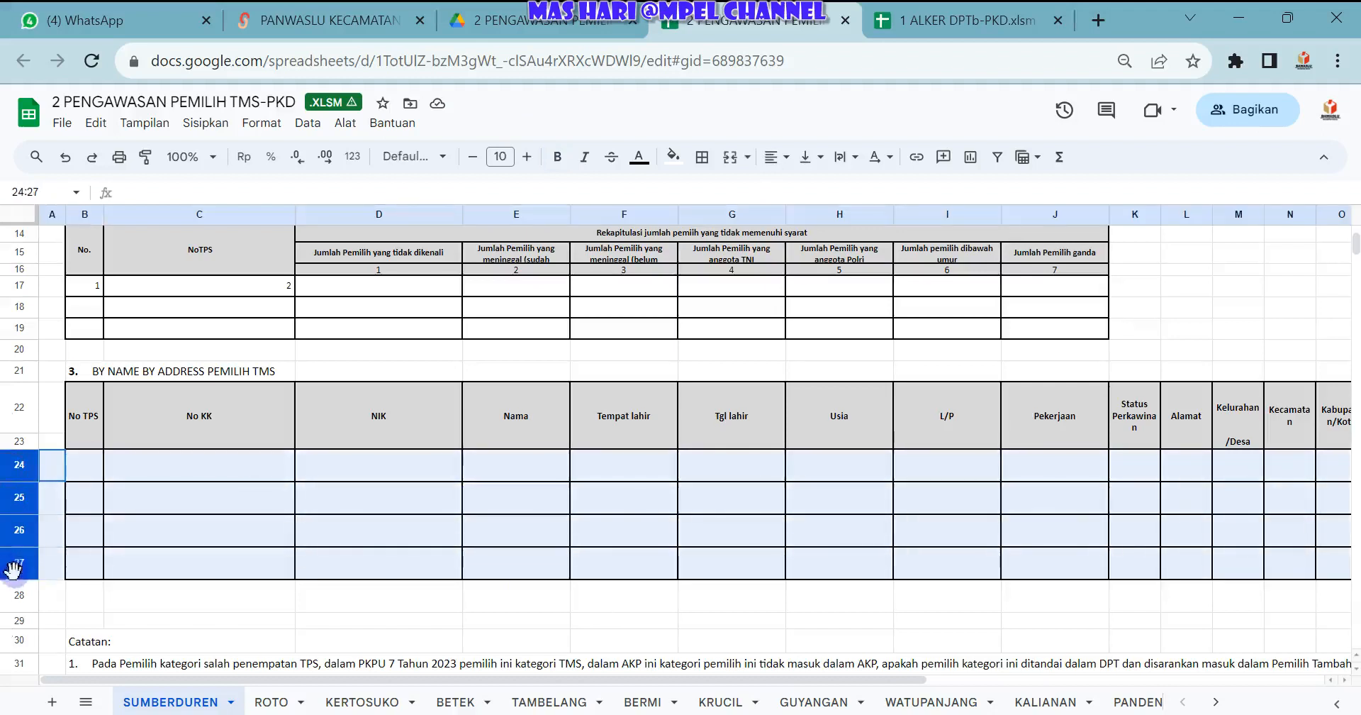
drag(17, 482, 21, 474)
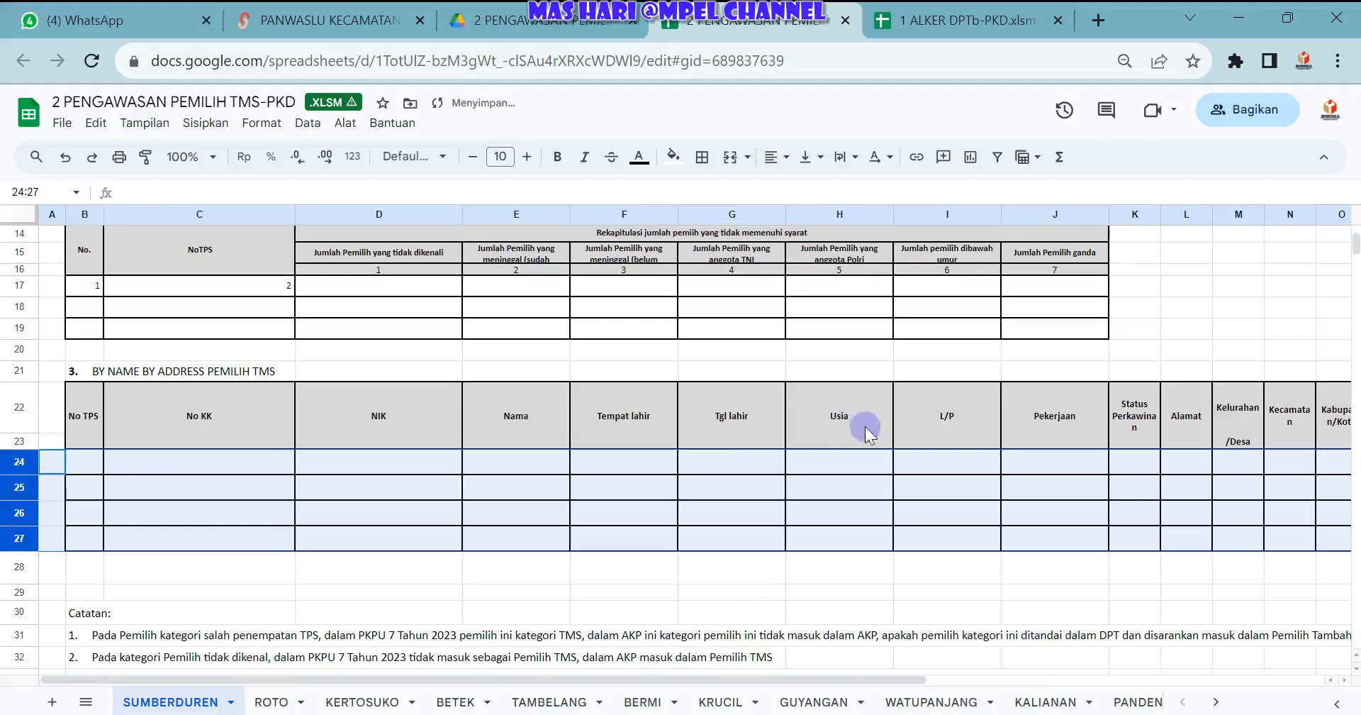
click(759, 488)
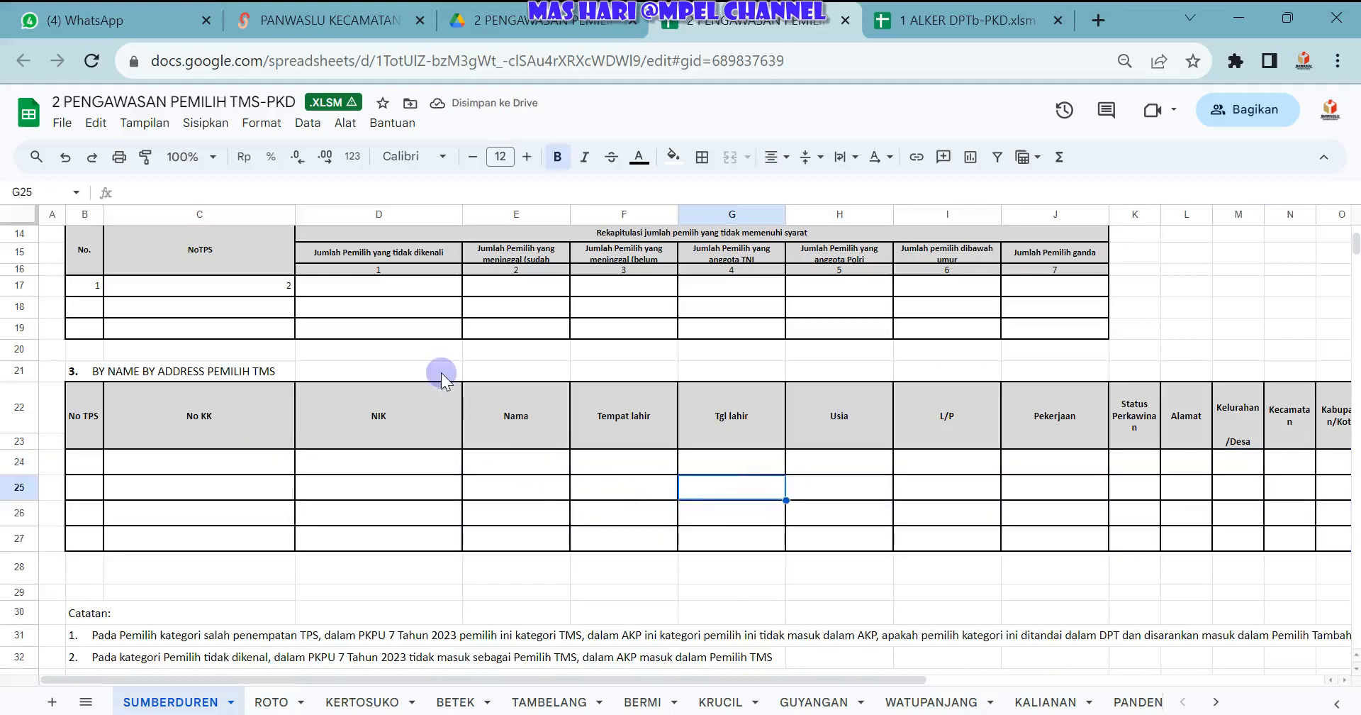
Examine how the section 2 recap table relates to the by-name entry rows of section 3, including the notes below.
scroll(444, 380, up, 1)
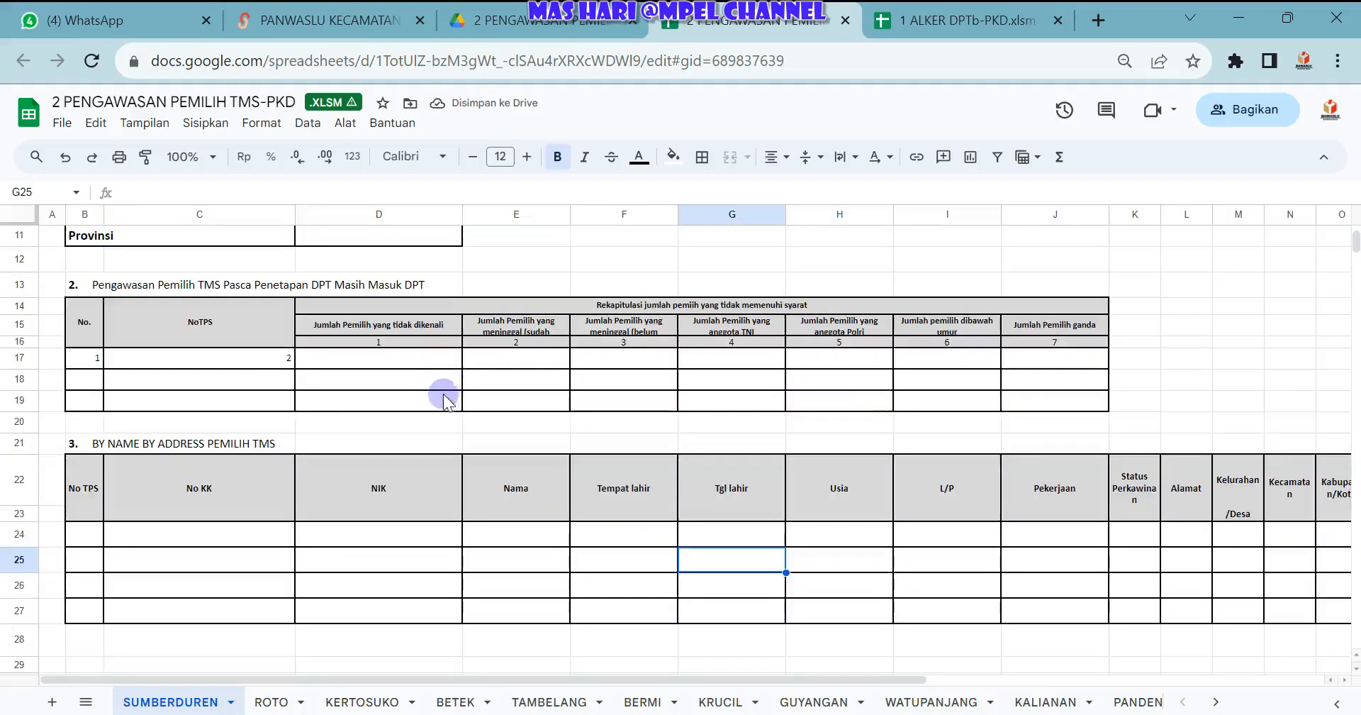
click(203, 366)
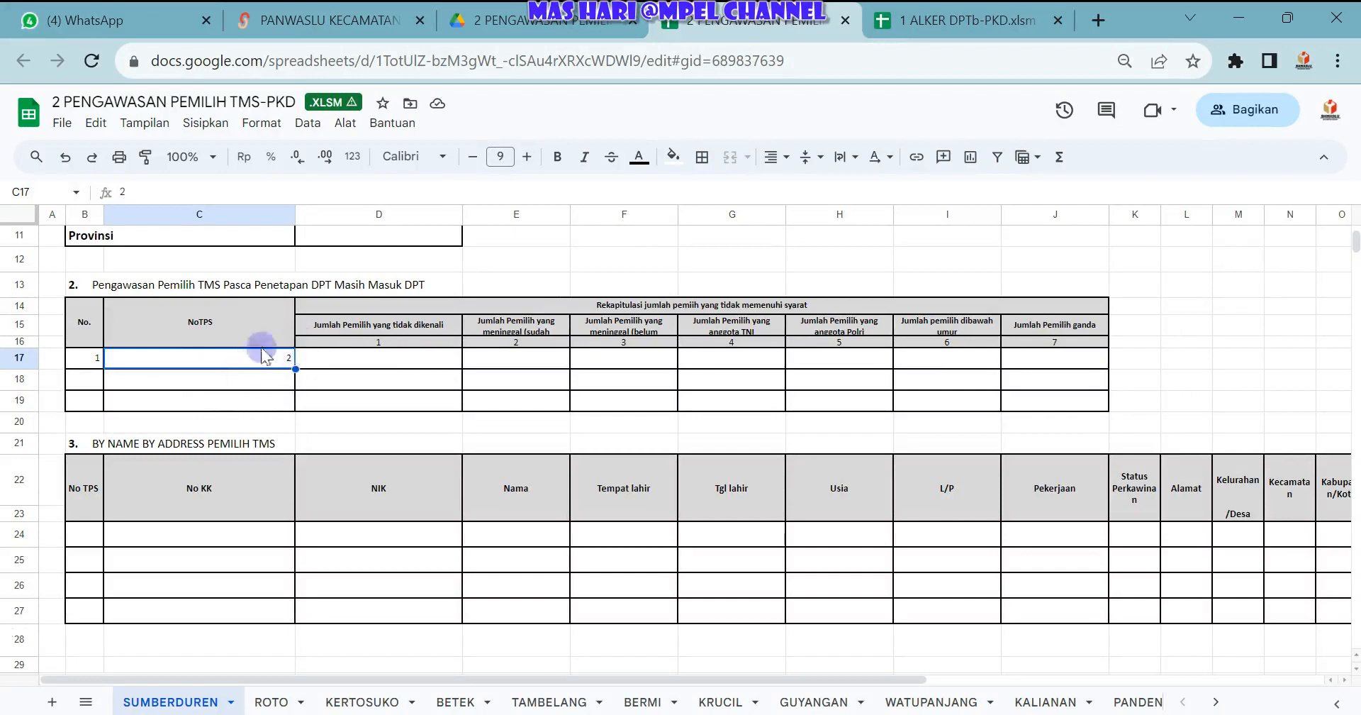
click(158, 552)
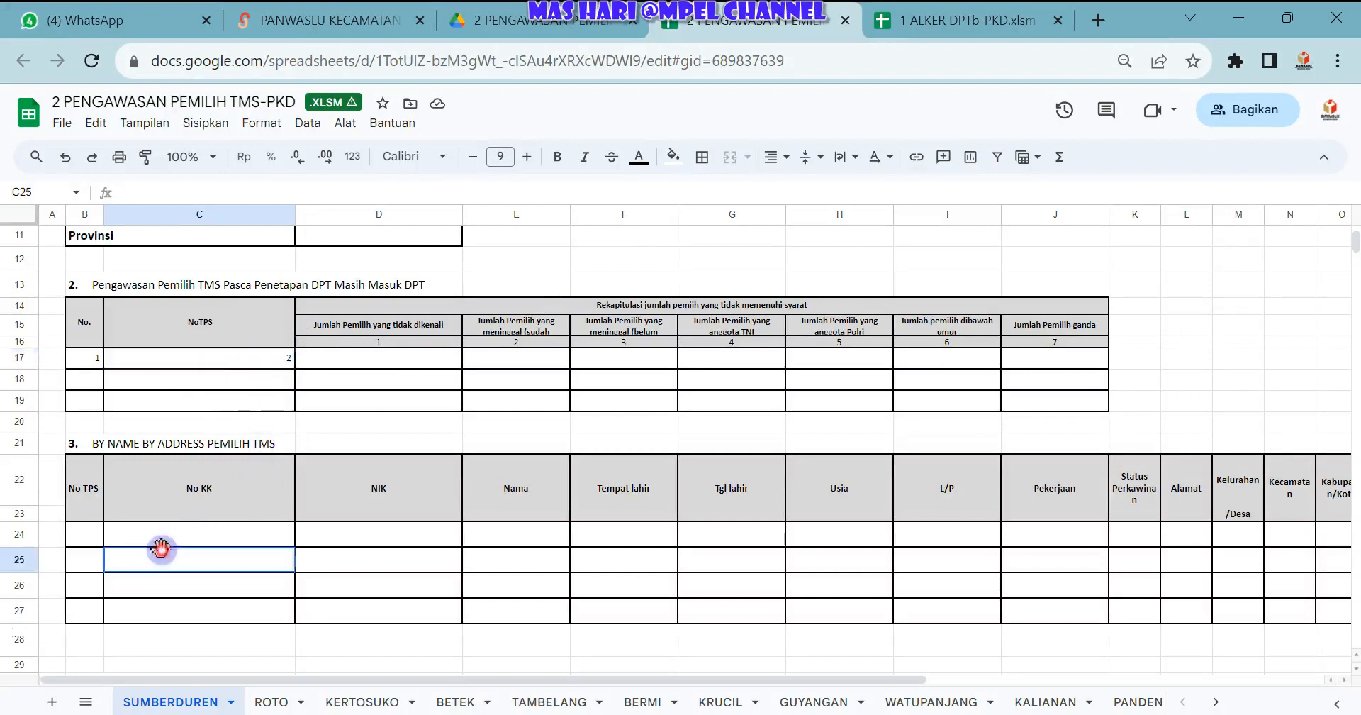
click(156, 606)
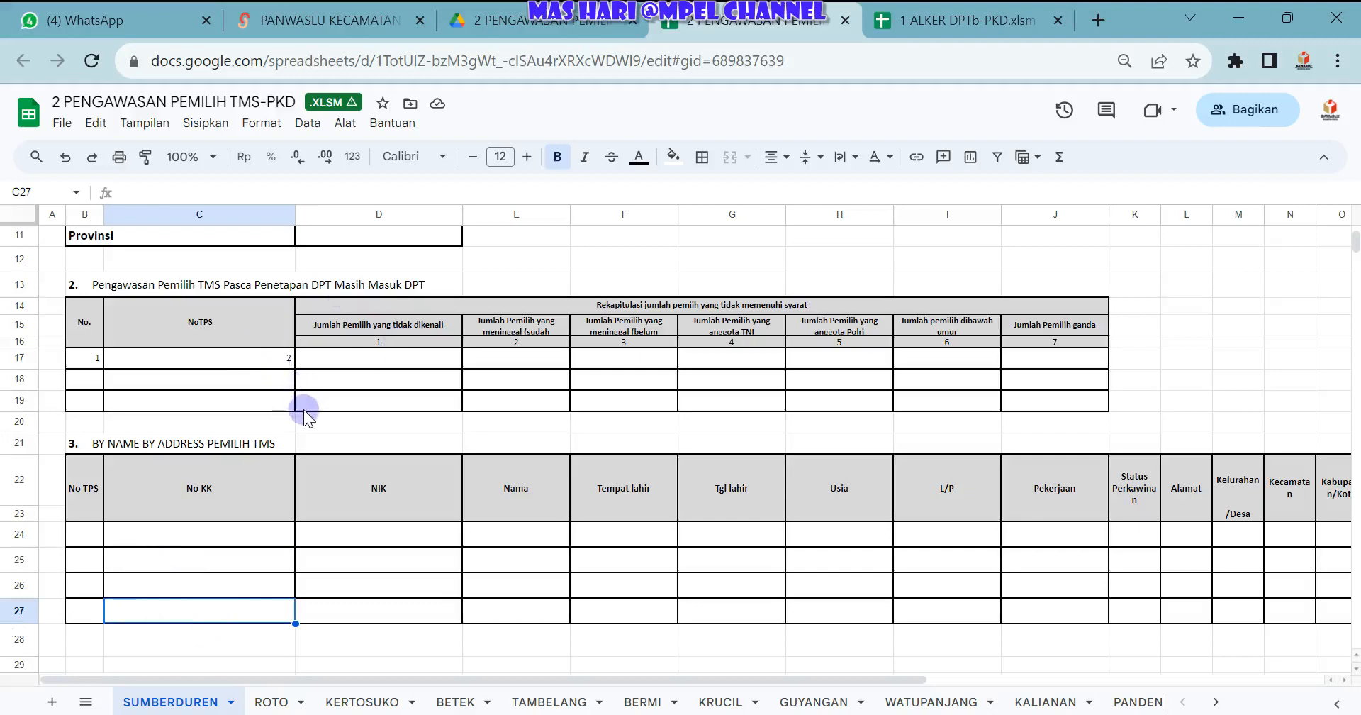
click(621, 538)
scroll(624, 541, down, 3)
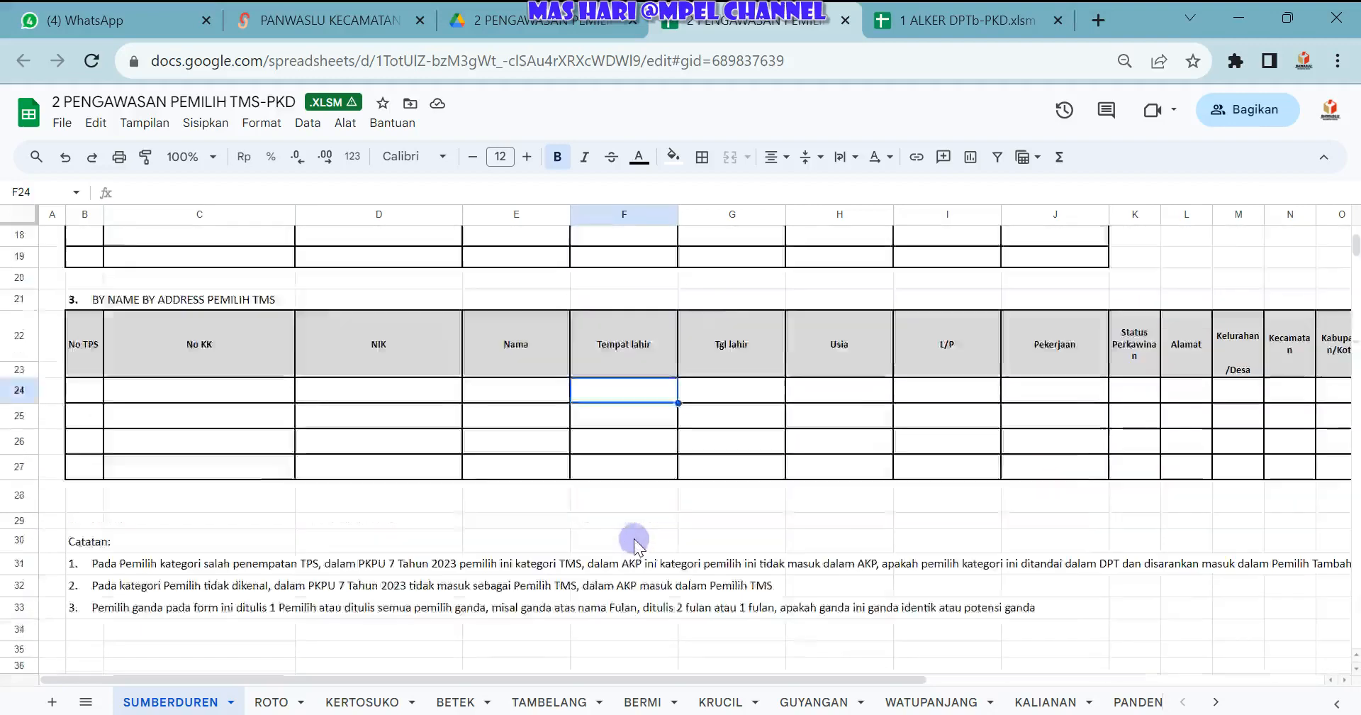
scroll(636, 546, up, 5)
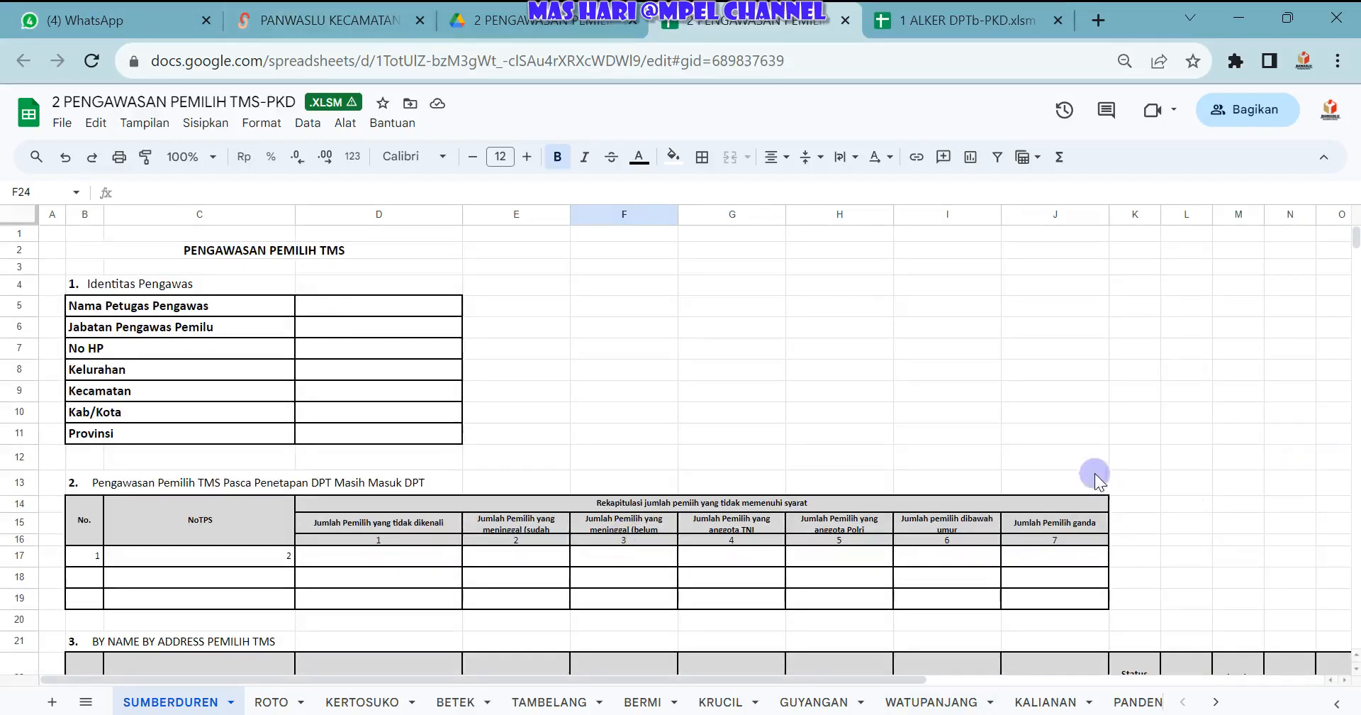
scroll(1206, 539, down, 5)
scroll(1262, 567, up, 3)
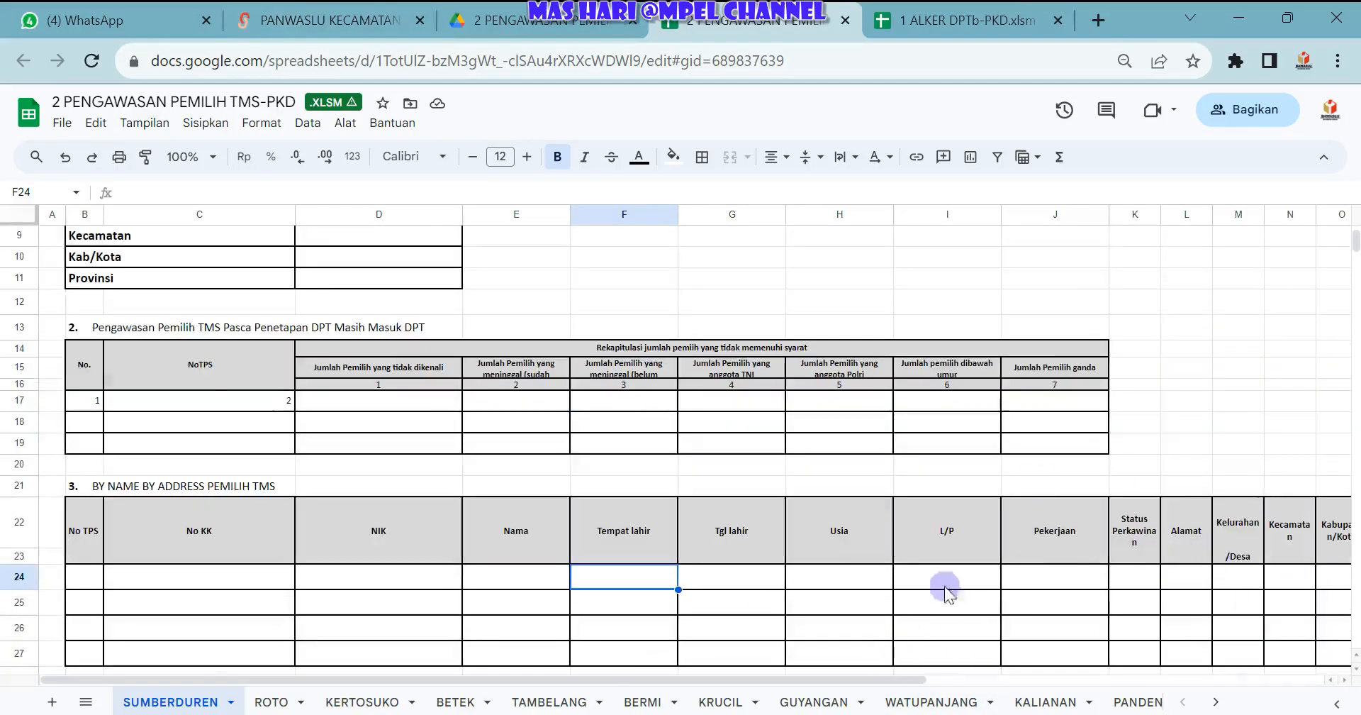
Center the No. and NoTPS cells horizontally in rows 17 to 19 of the section 2 table.
click(206, 401)
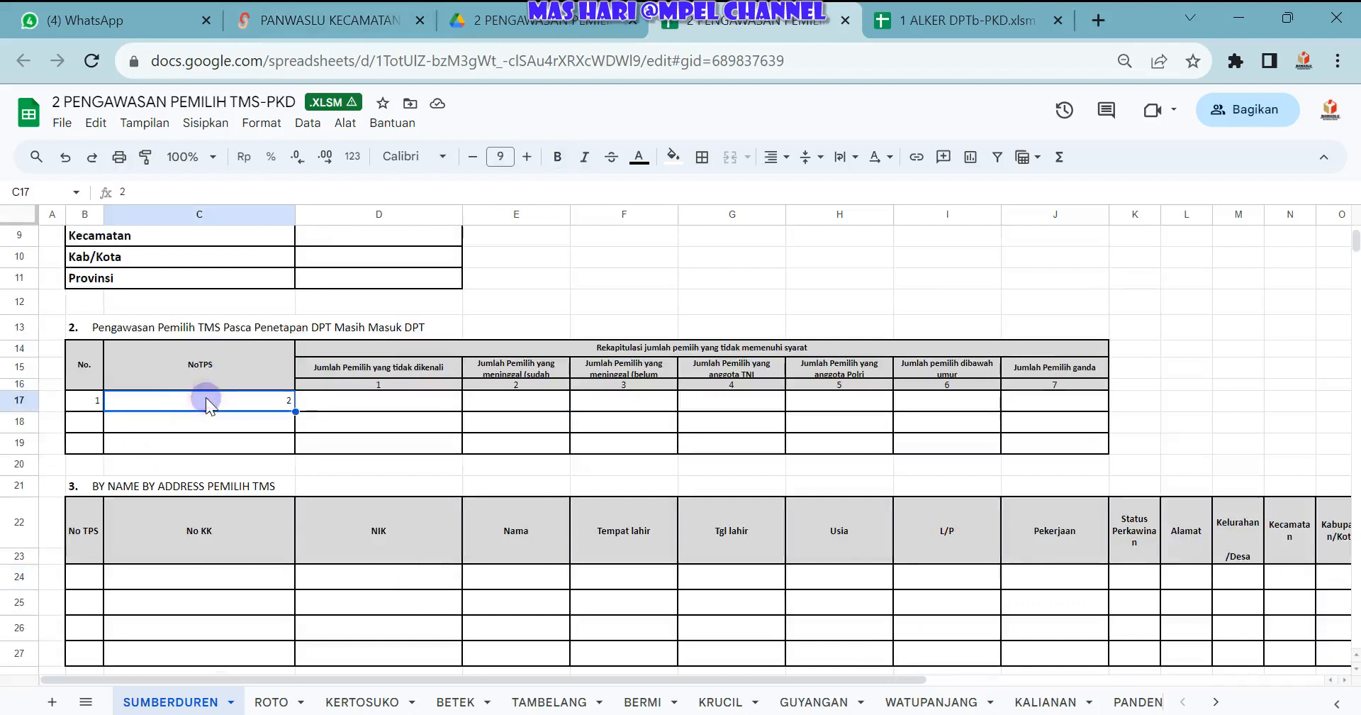
drag(208, 404, 222, 439)
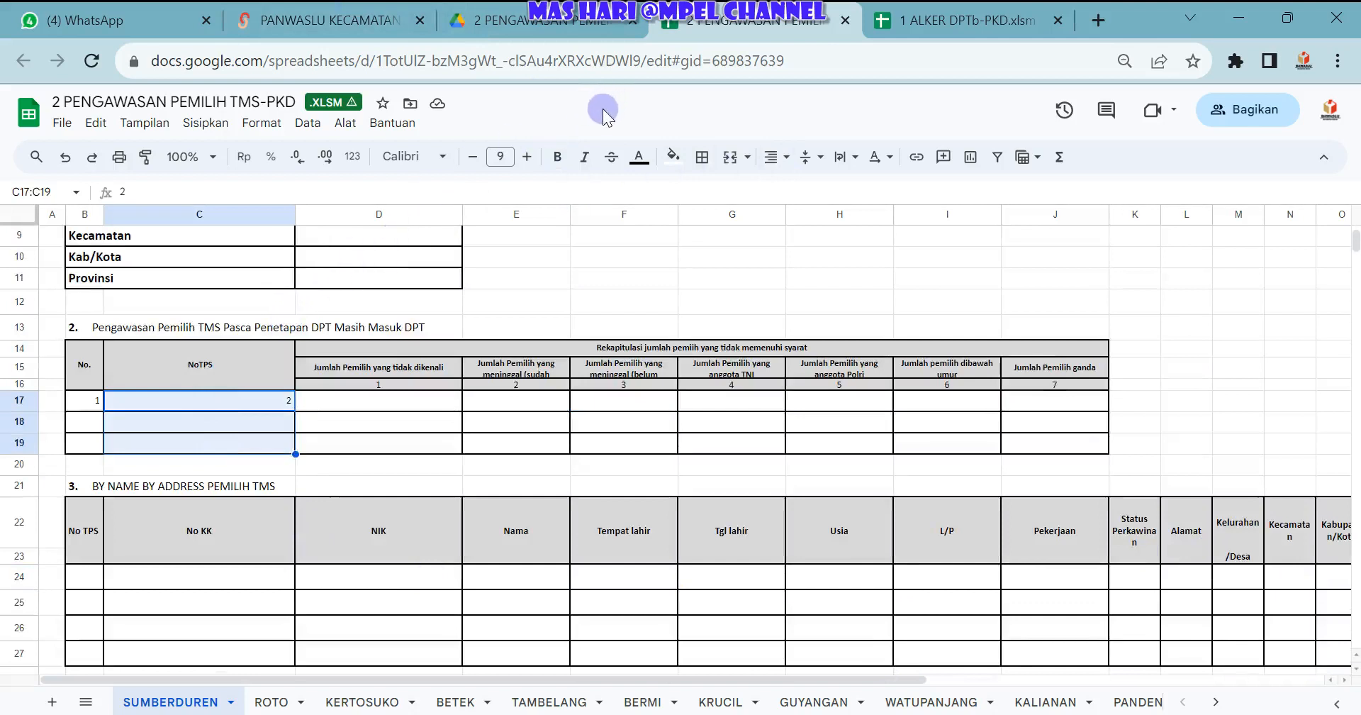
click(773, 156)
click(798, 188)
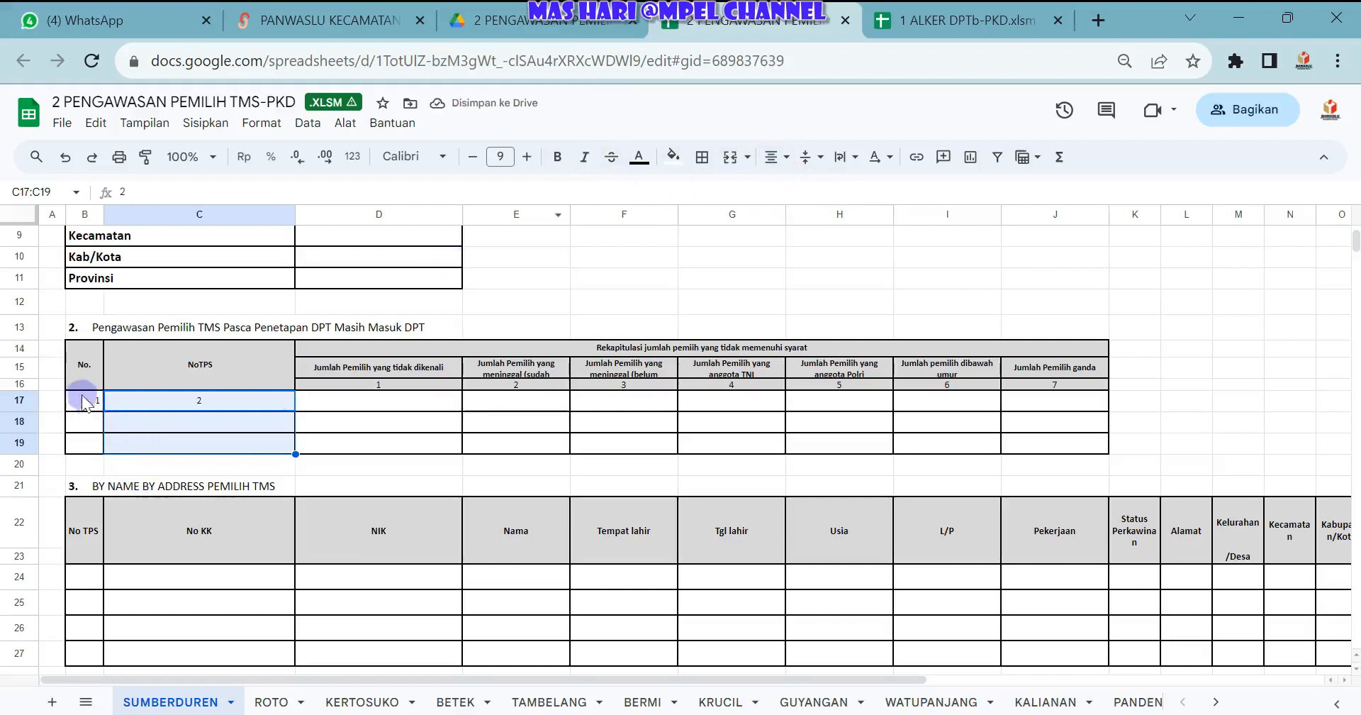
drag(85, 401, 71, 443)
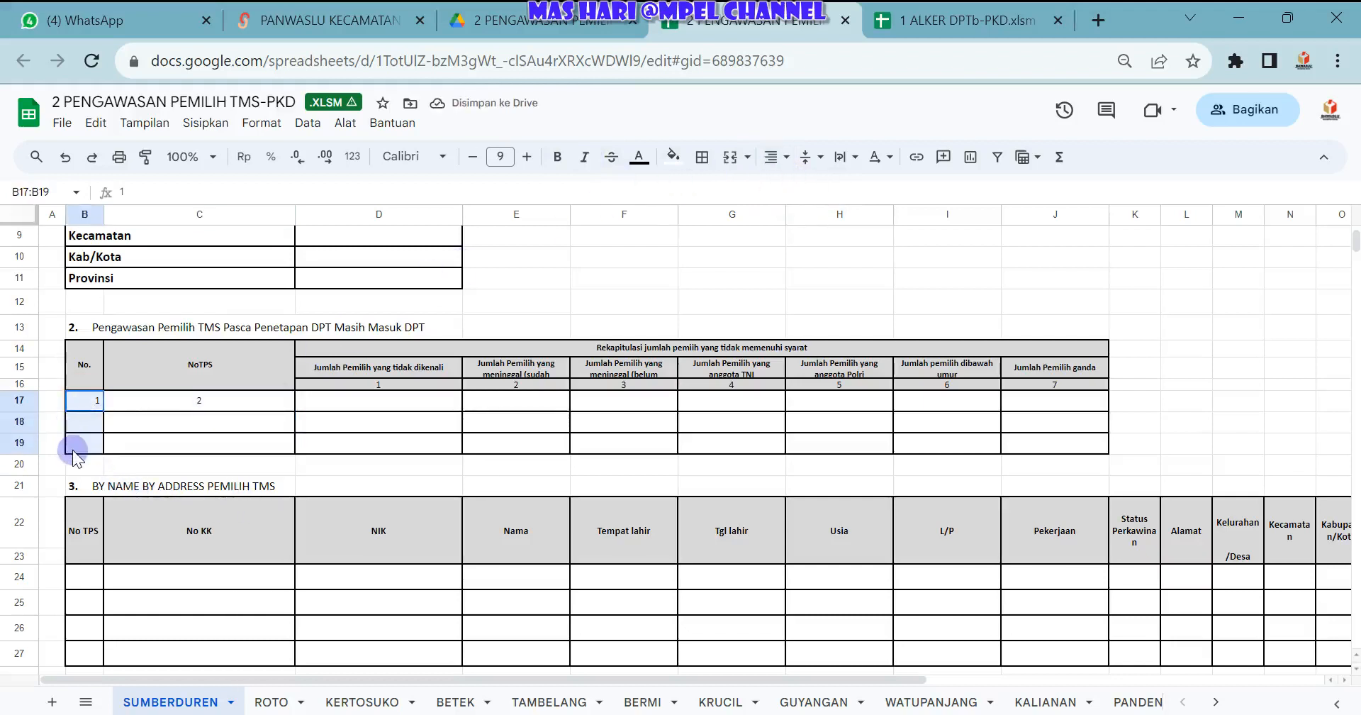
click(773, 156)
click(807, 186)
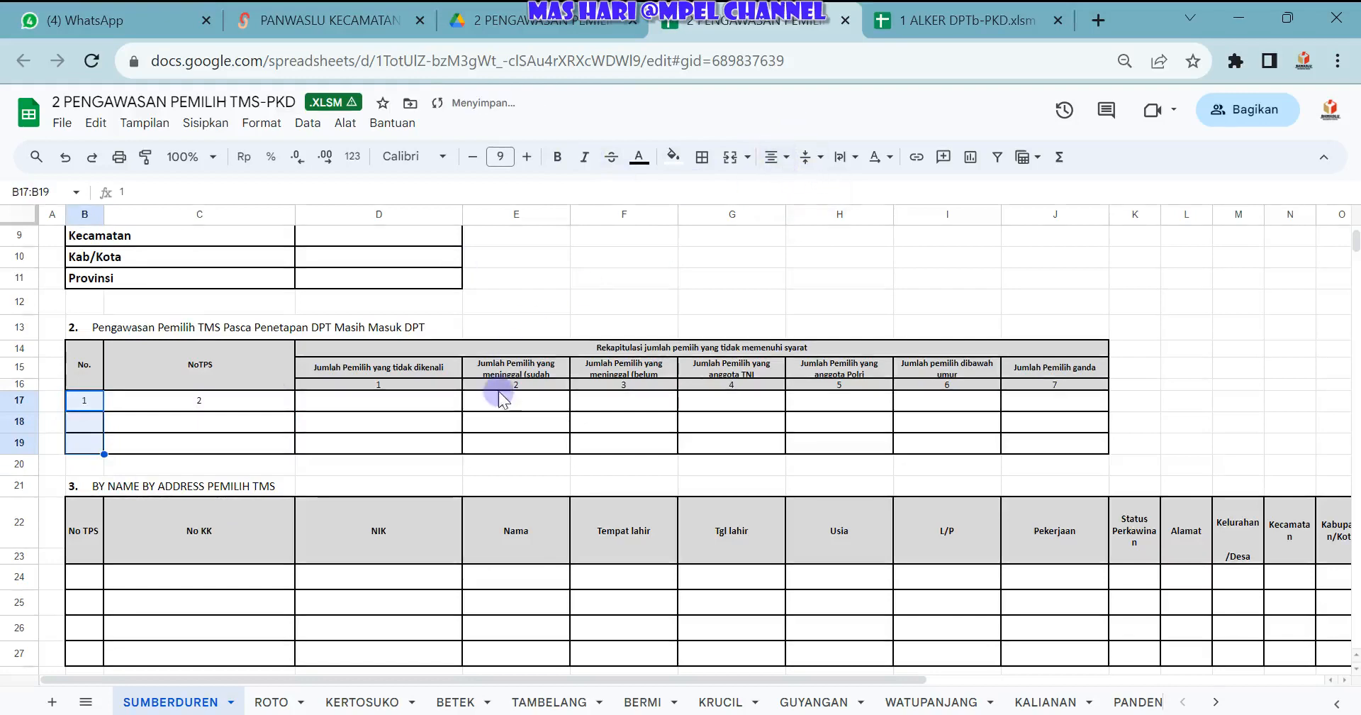
Open the ALKER Ketaatan Prosedur workbook from the PANWASLU KECAMATAN KRUCIL links page.
click(305, 20)
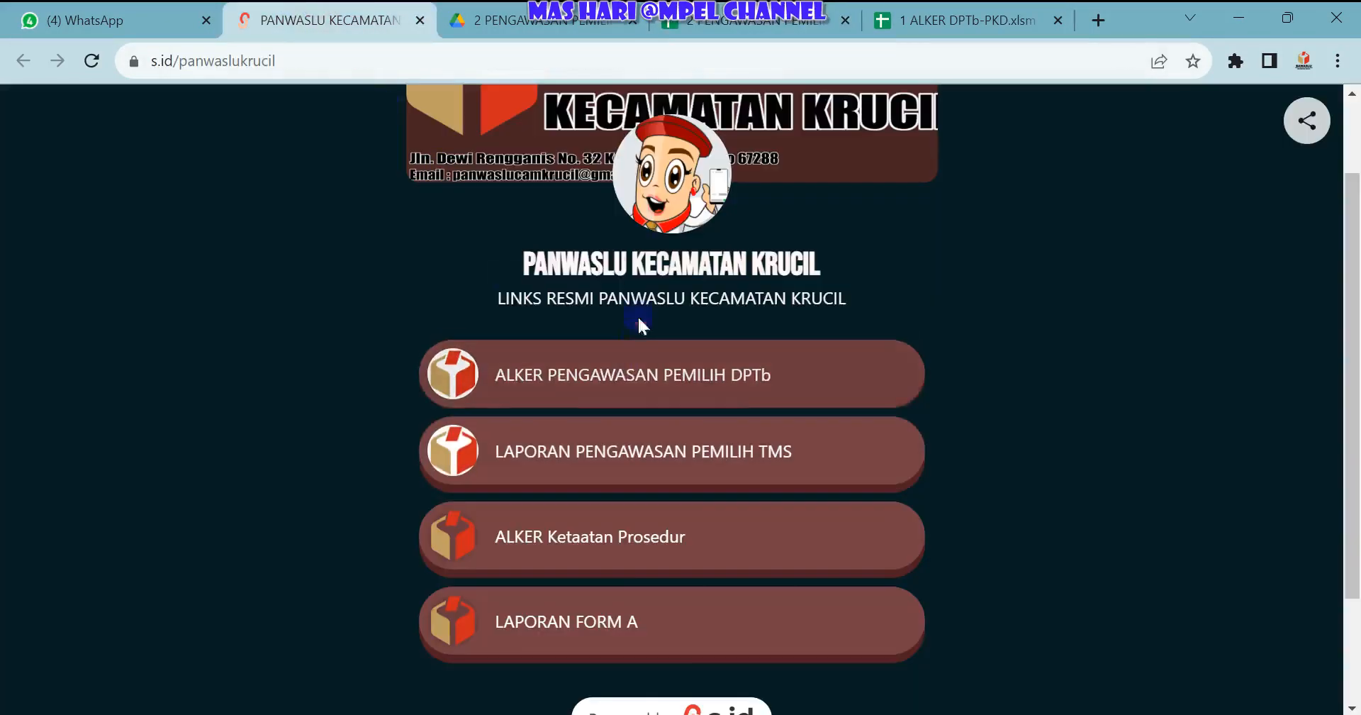
scroll(659, 368, down, 2)
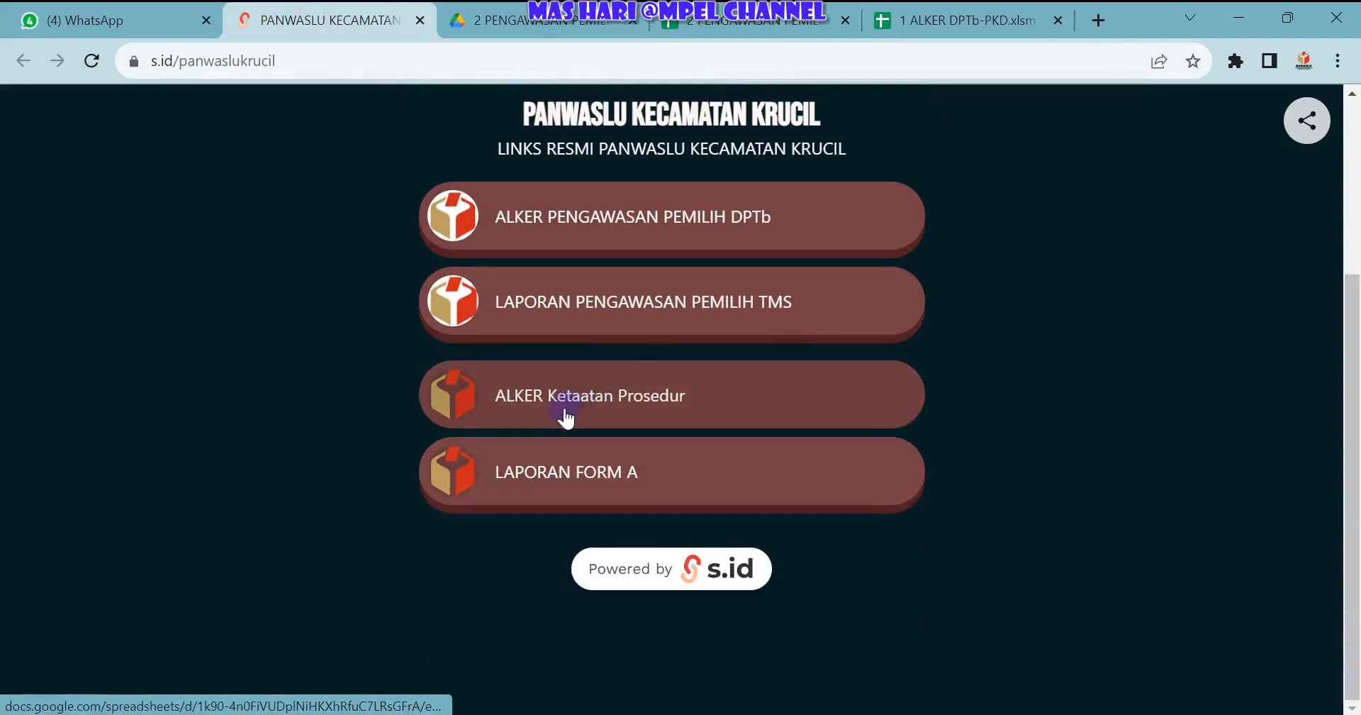
click(667, 395)
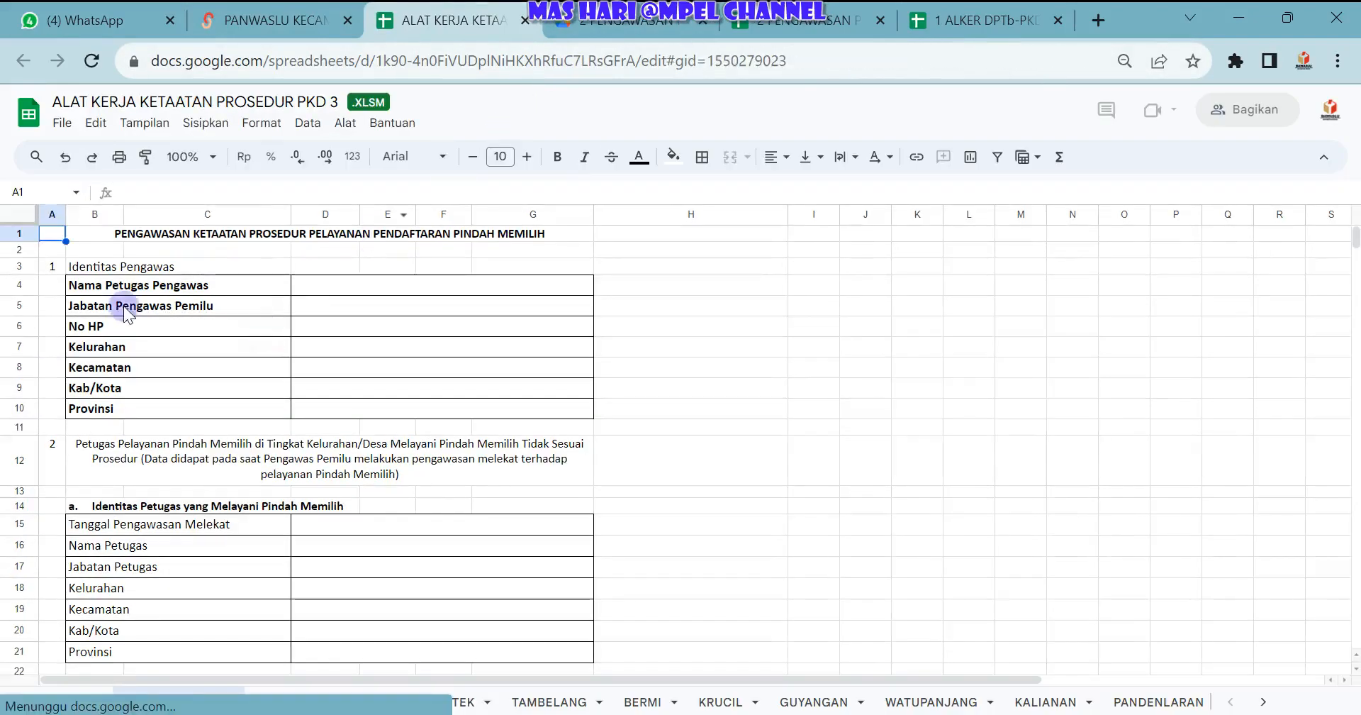
Examine the supervisor identity fields in section 1 and the officer identity fields in section 2a, from Tanggal Pengawasan Melekat to Kelurahan.
click(312, 283)
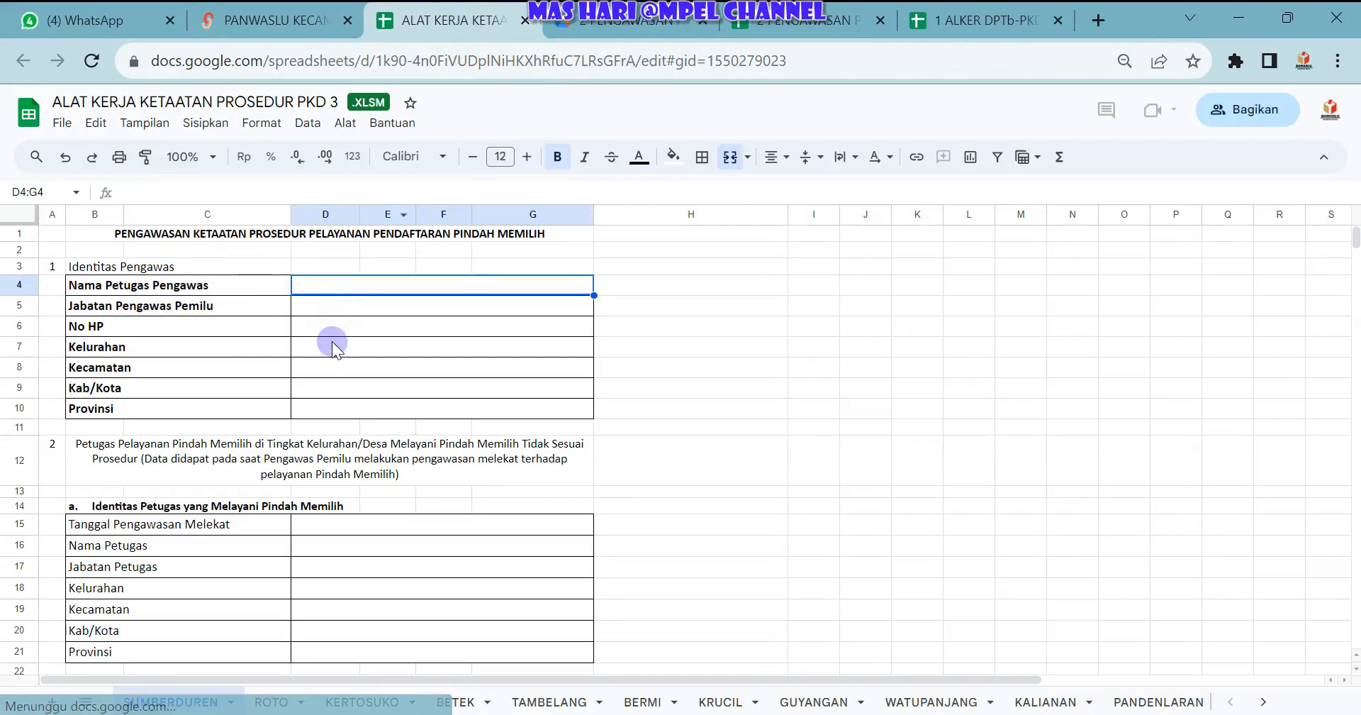
key(Down)
scroll(333, 348, down, 1)
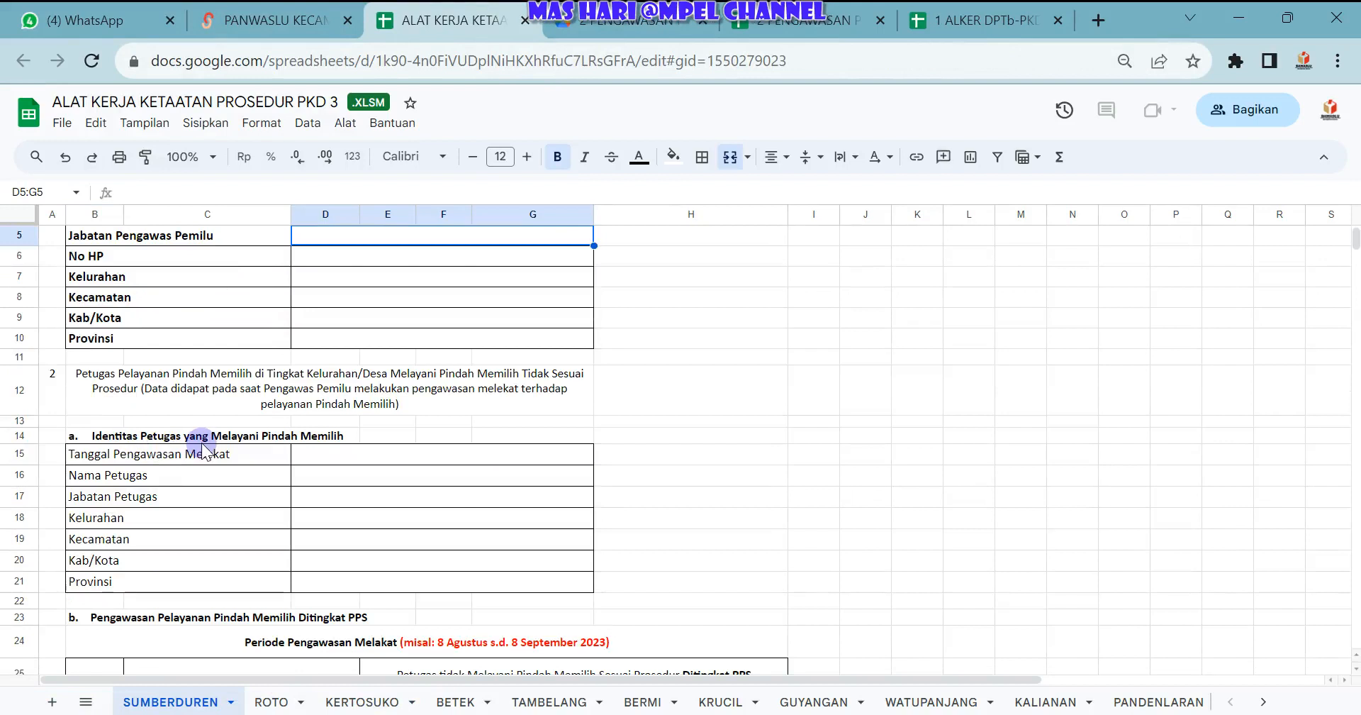
click(304, 452)
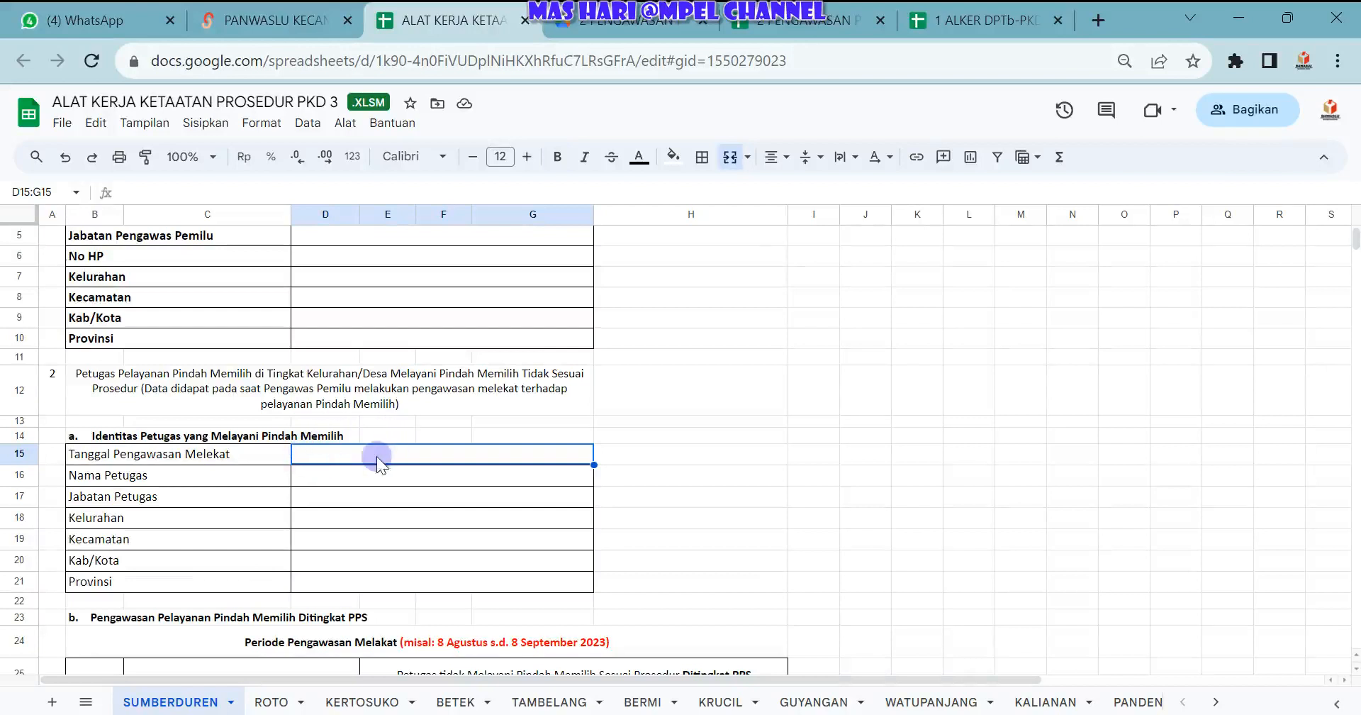
click(340, 474)
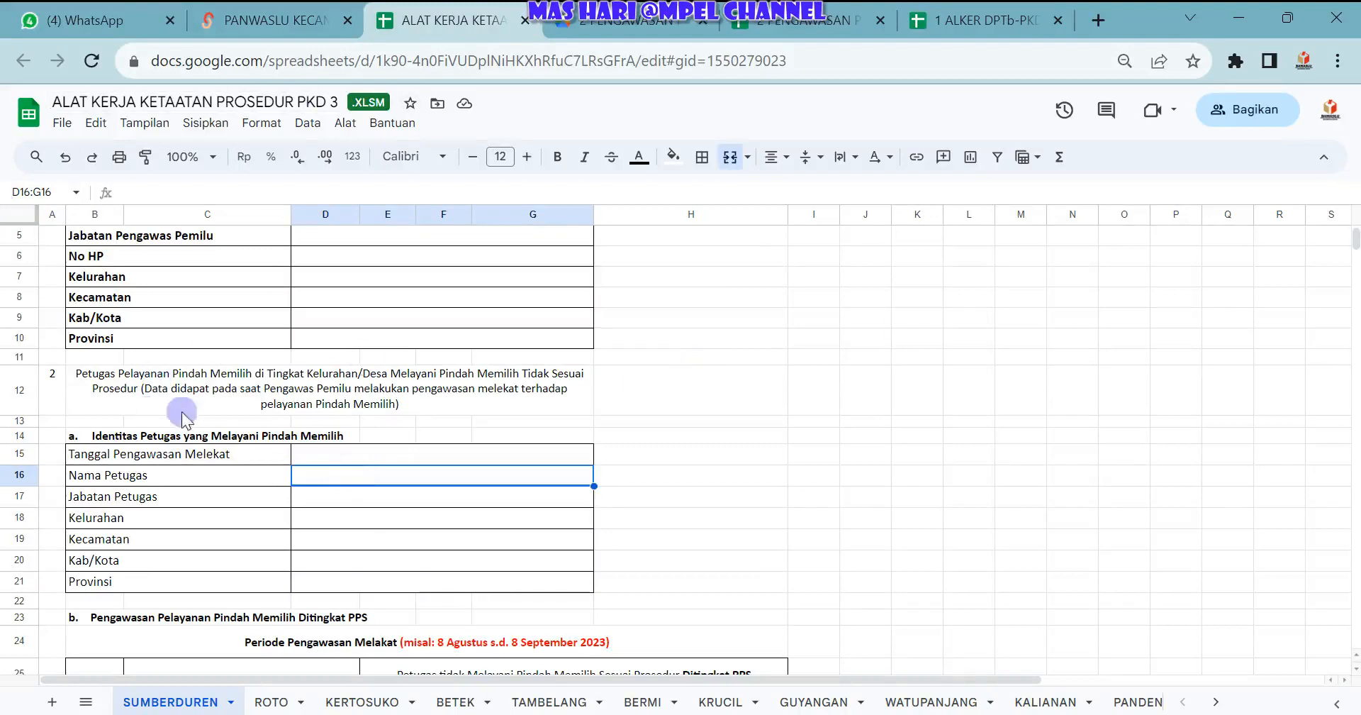
click(365, 461)
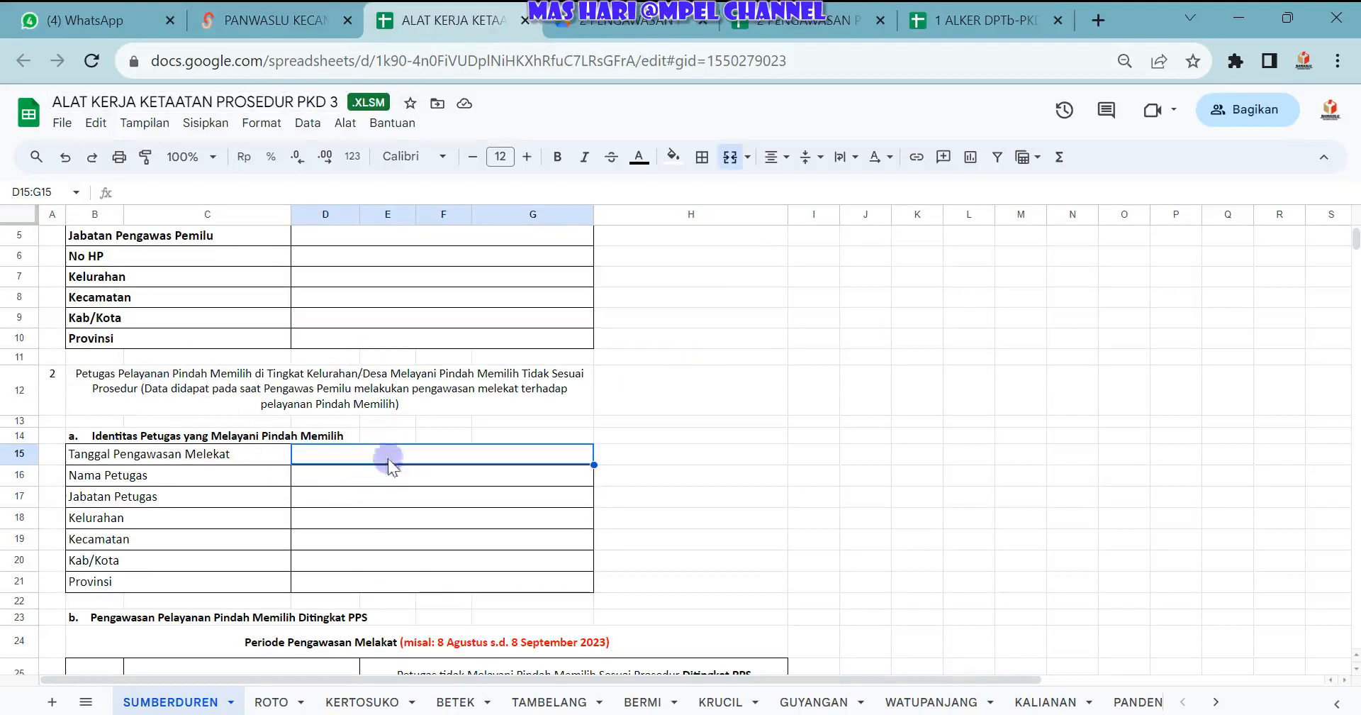
click(344, 477)
scroll(338, 455, down, 1)
click(343, 431)
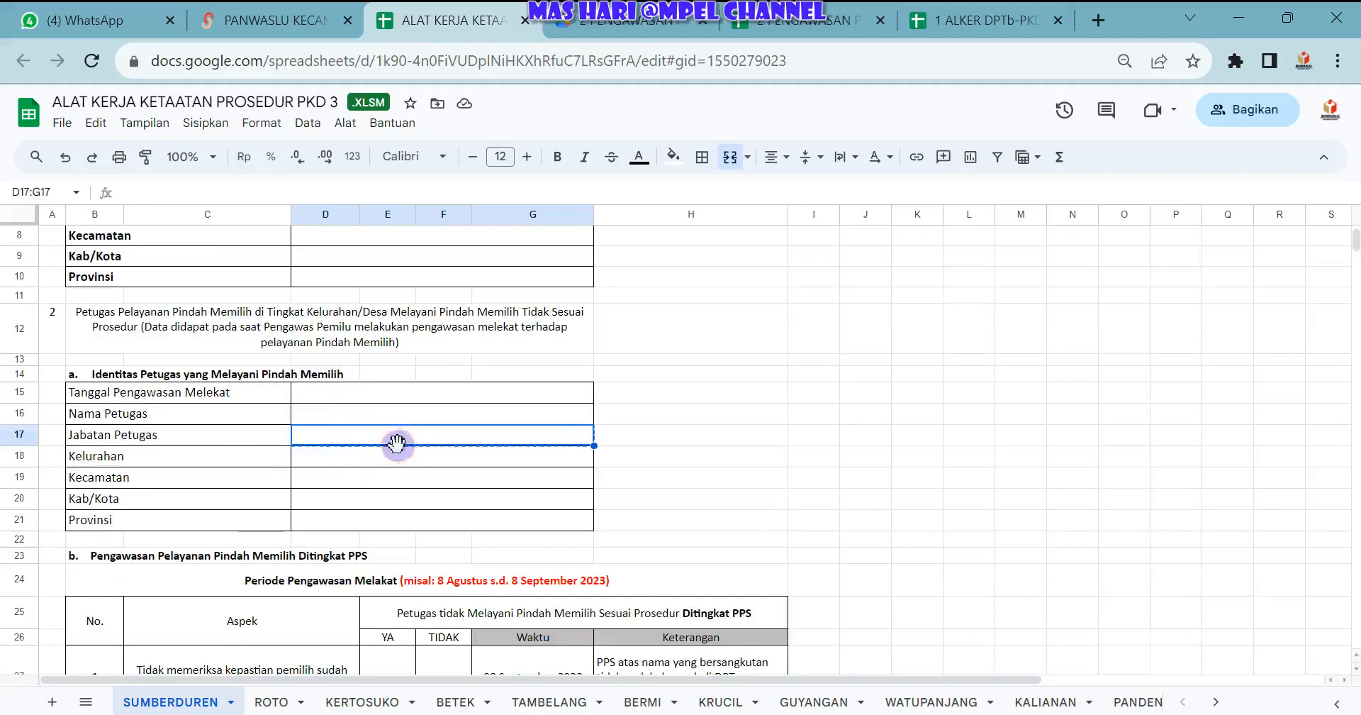
click(368, 457)
Enter 1 under YA for aspect 1, Tidak memeriksa kepastian pemilih sudah terdaftar dalam DPT, in the section 2b table.
scroll(376, 445, down, 2)
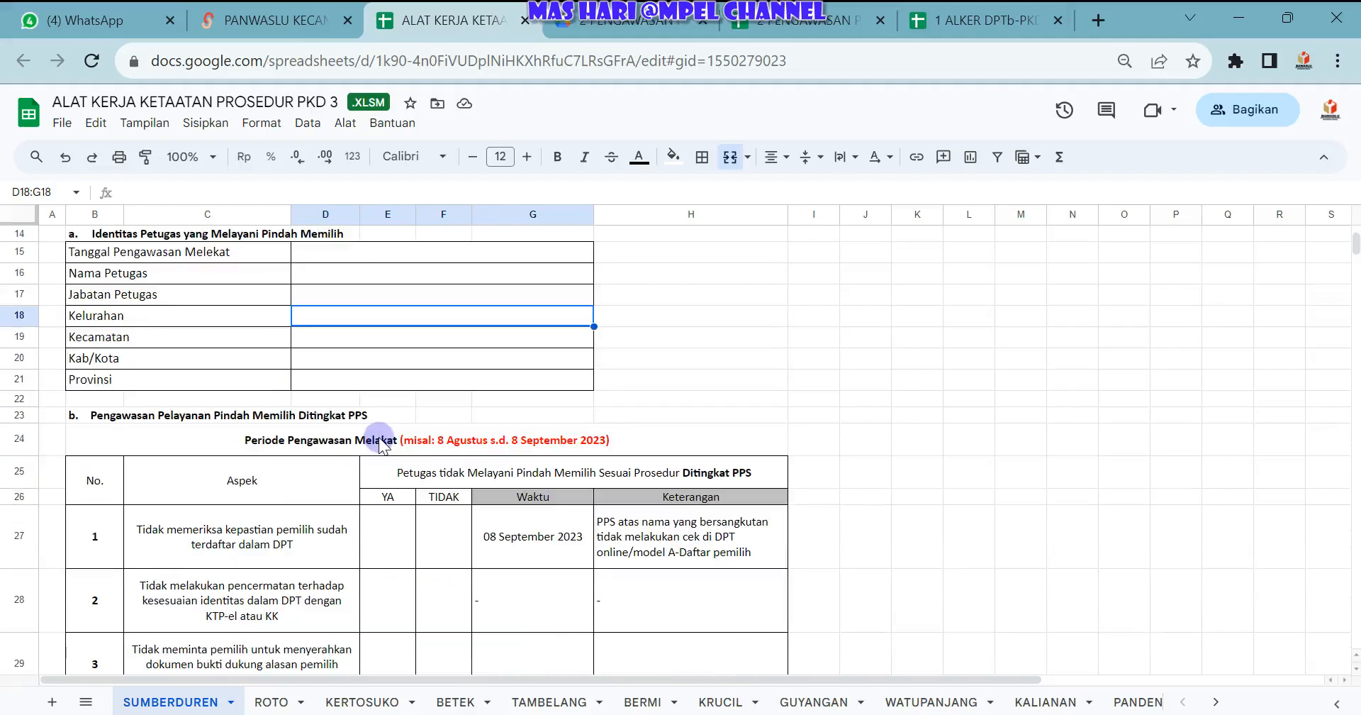
scroll(380, 441, down, 2)
click(385, 389)
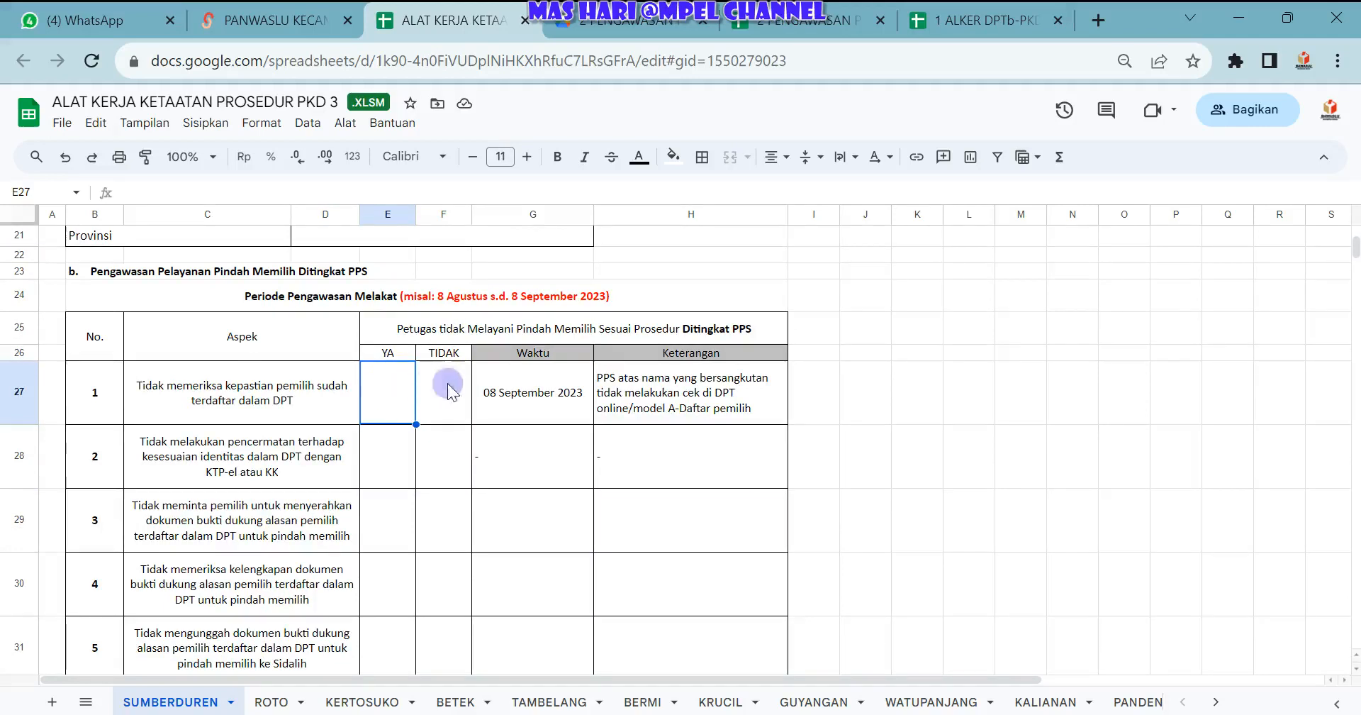
text(1)
click(402, 461)
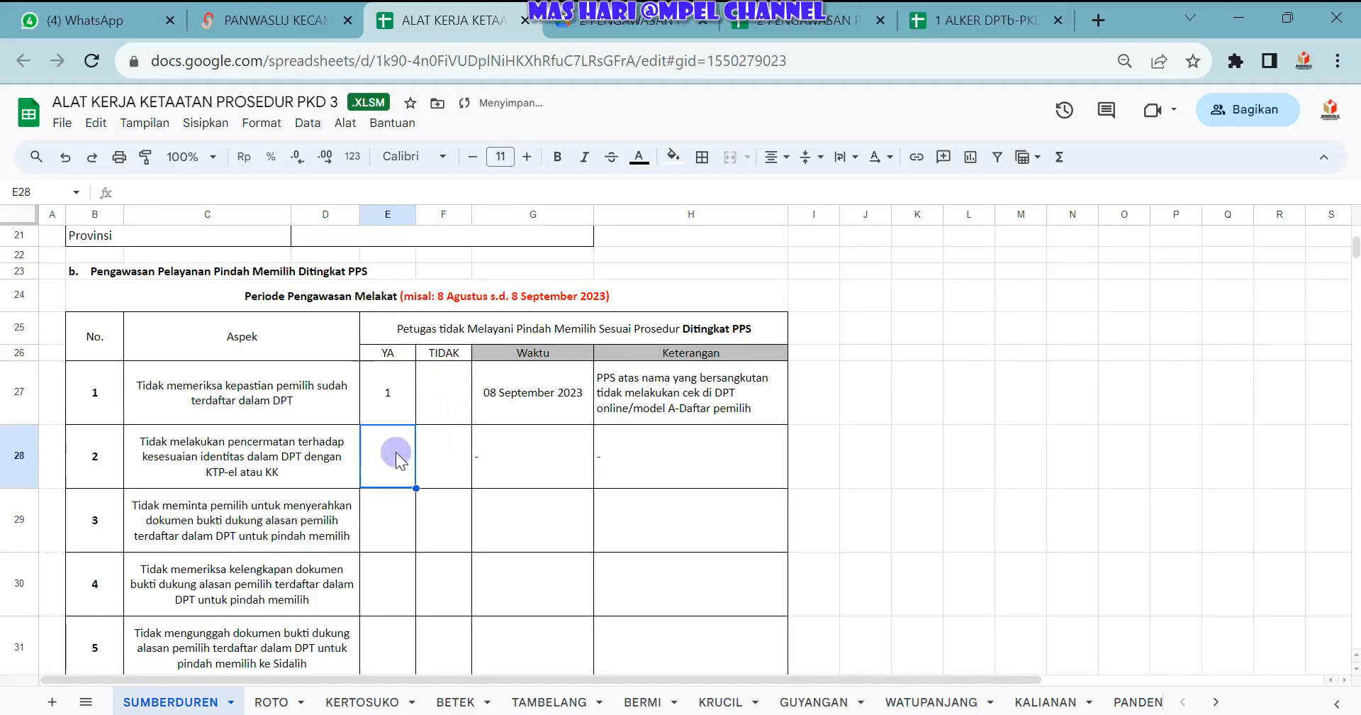
Examine the aspect 1 Waktu and YA entries against the Periode Pengawasan Melakat heading and the identity sections above.
click(535, 396)
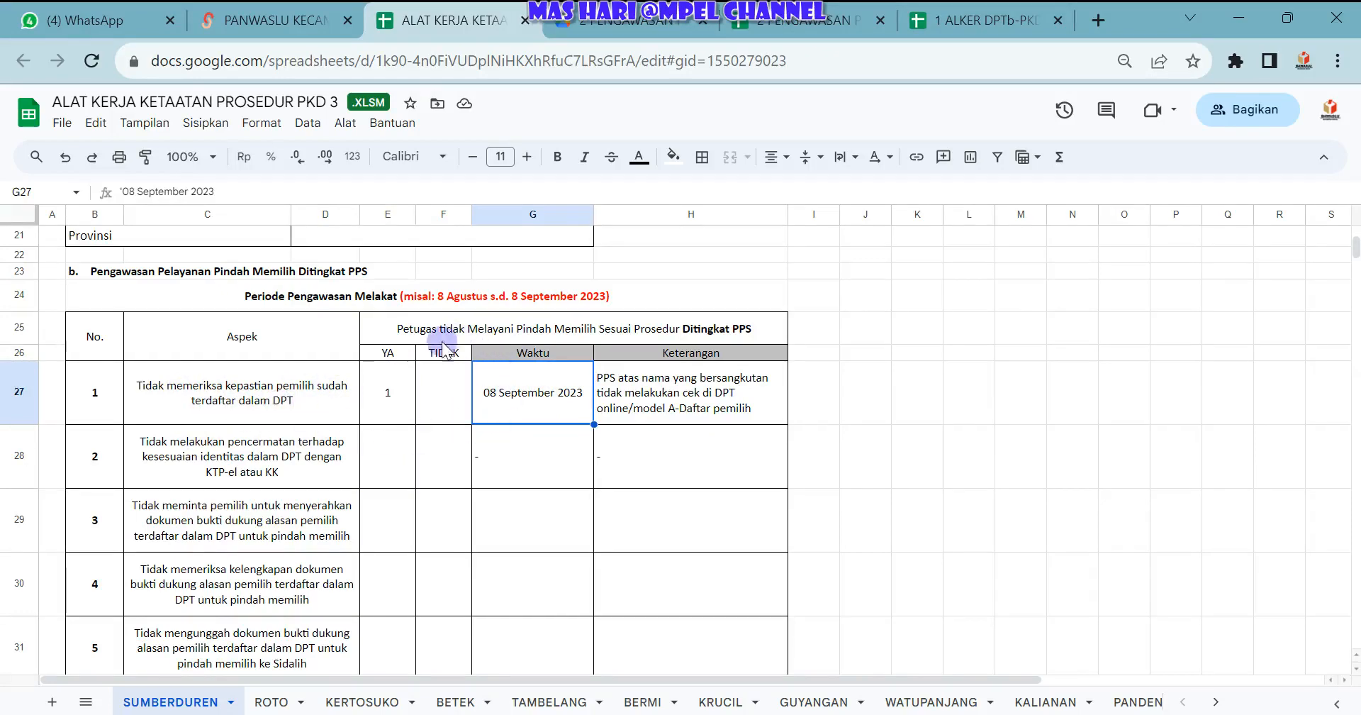
scroll(506, 376, up, 1)
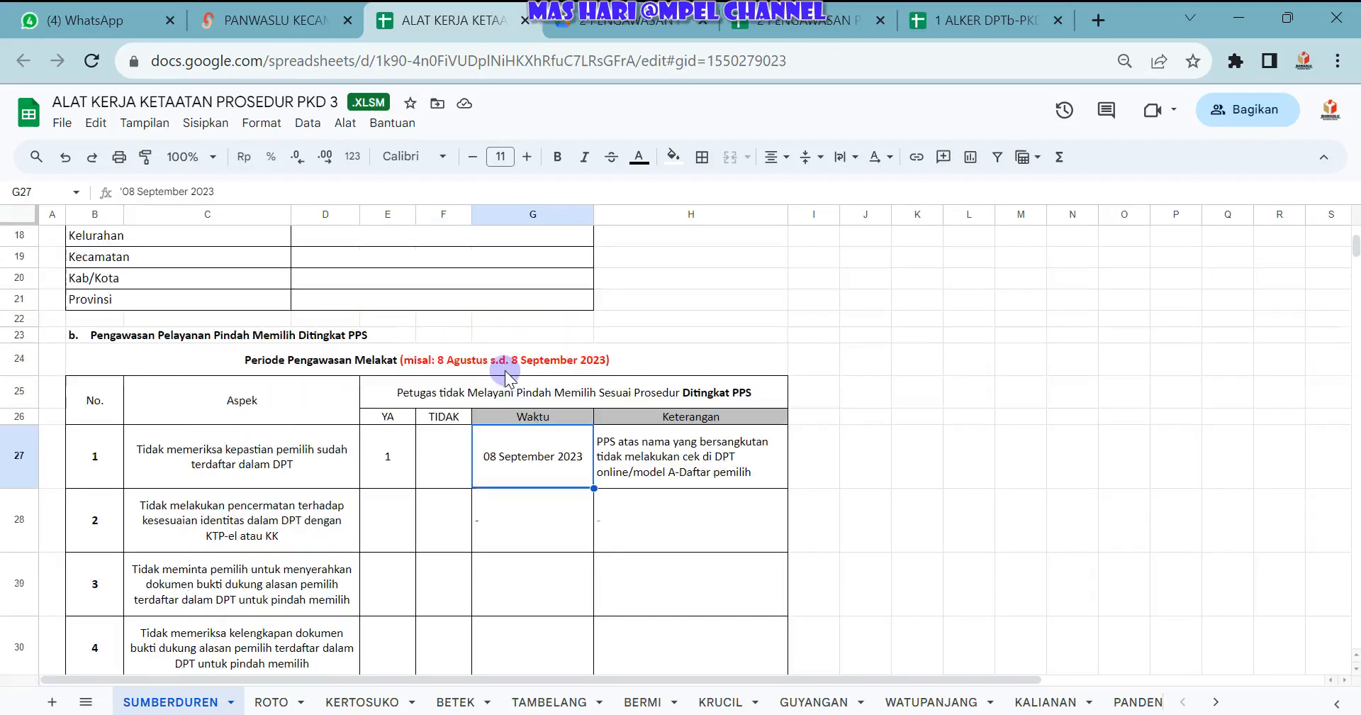
scroll(503, 375, up, 5)
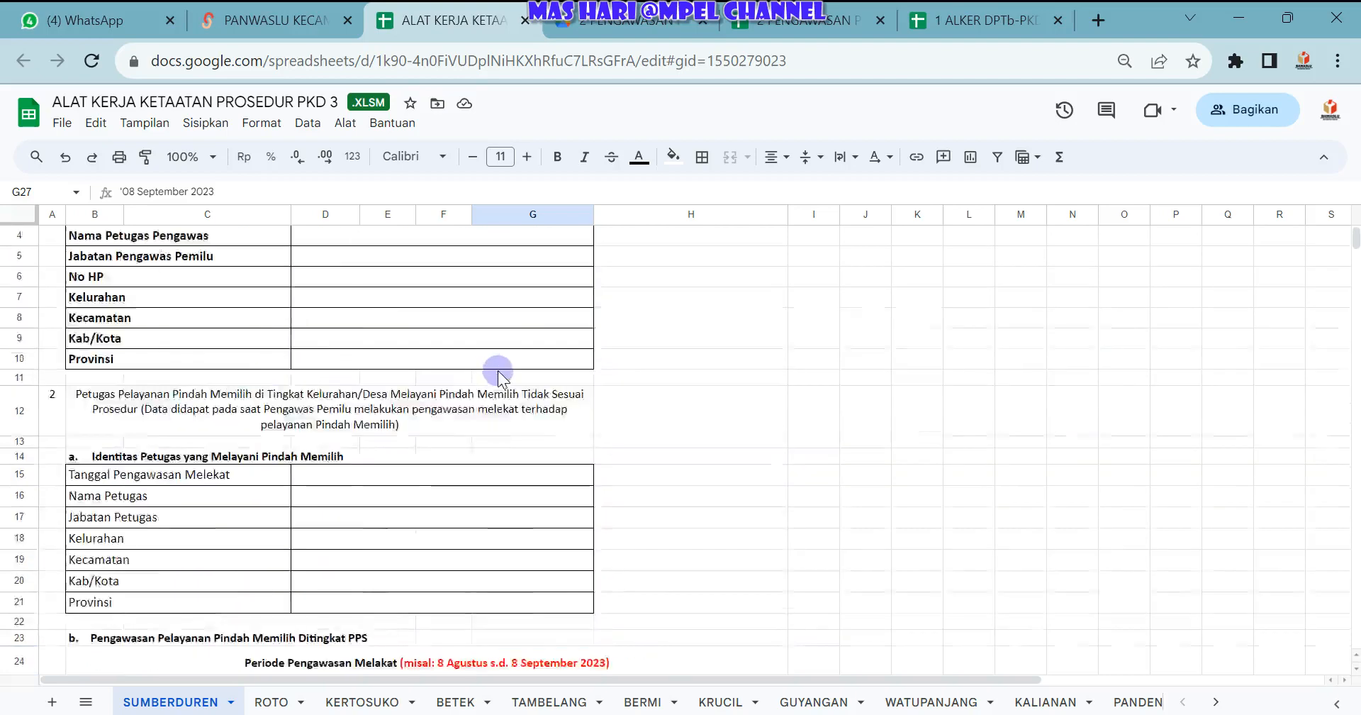
scroll(500, 369, down, 2)
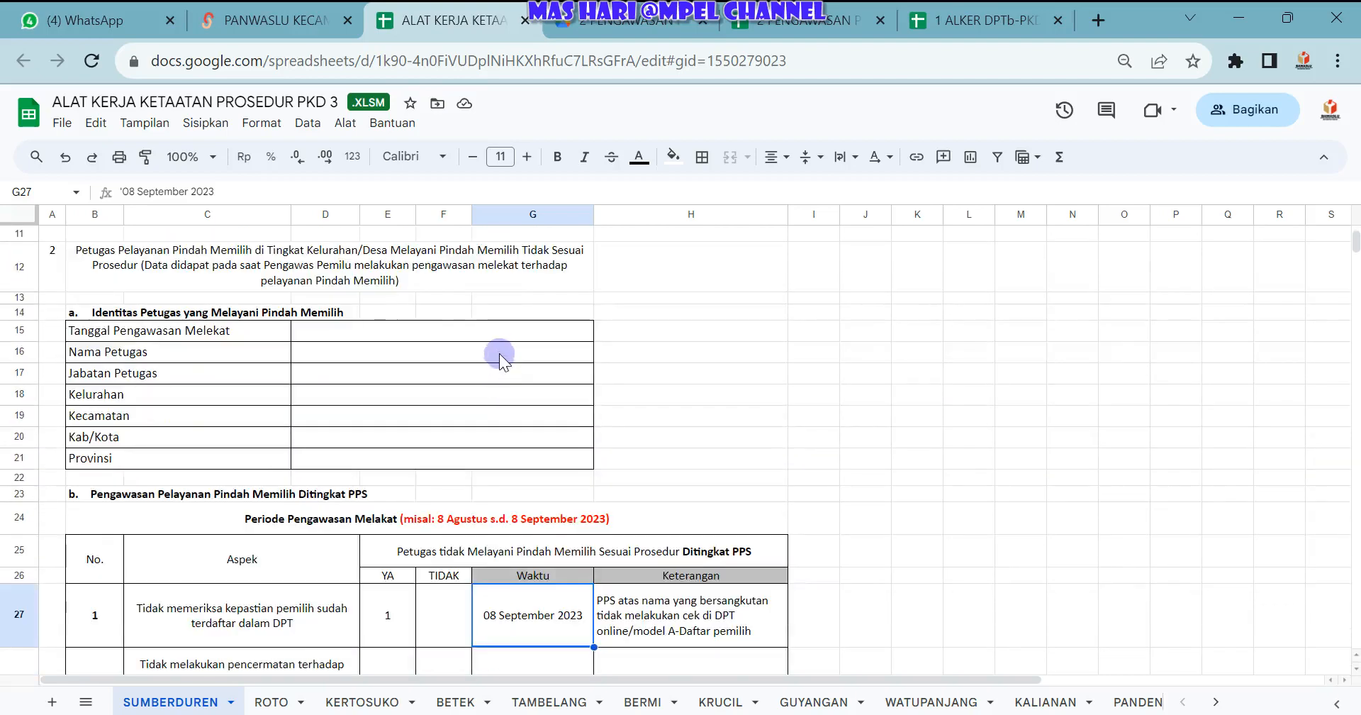
scroll(506, 367, up, 3)
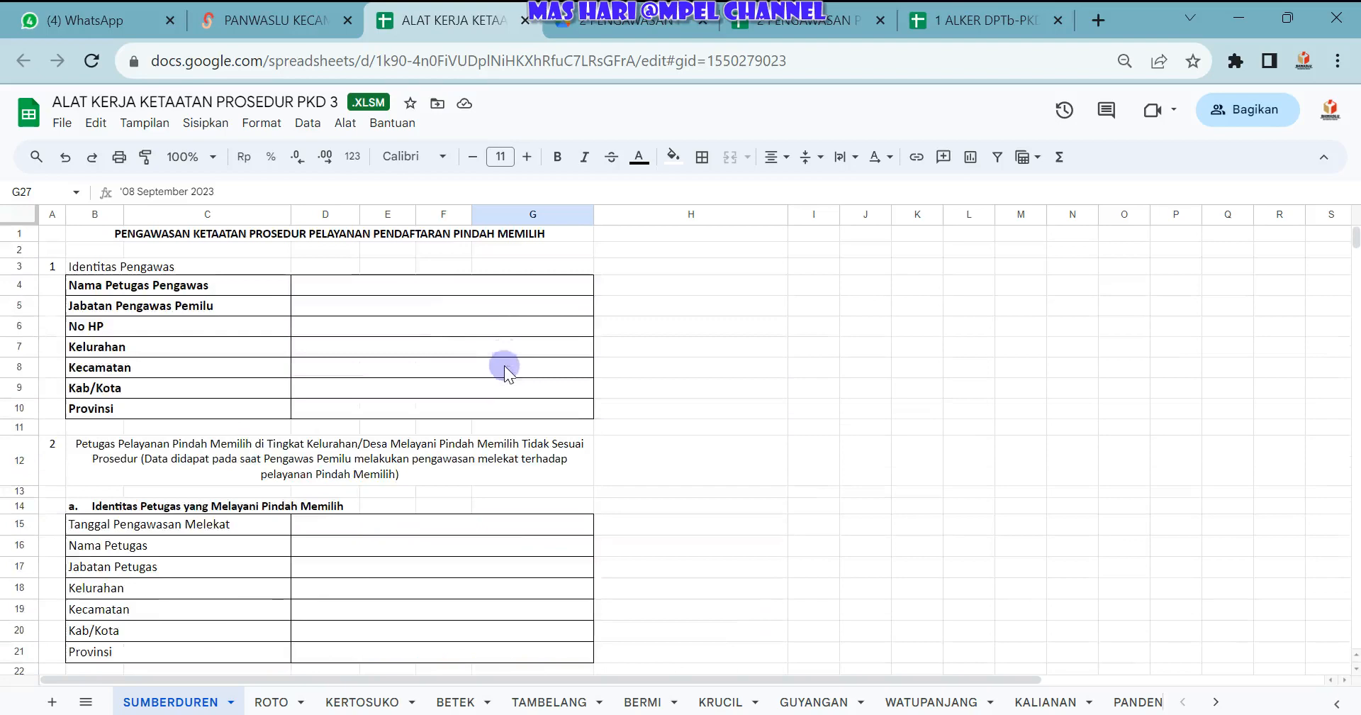
scroll(514, 312, down, 4)
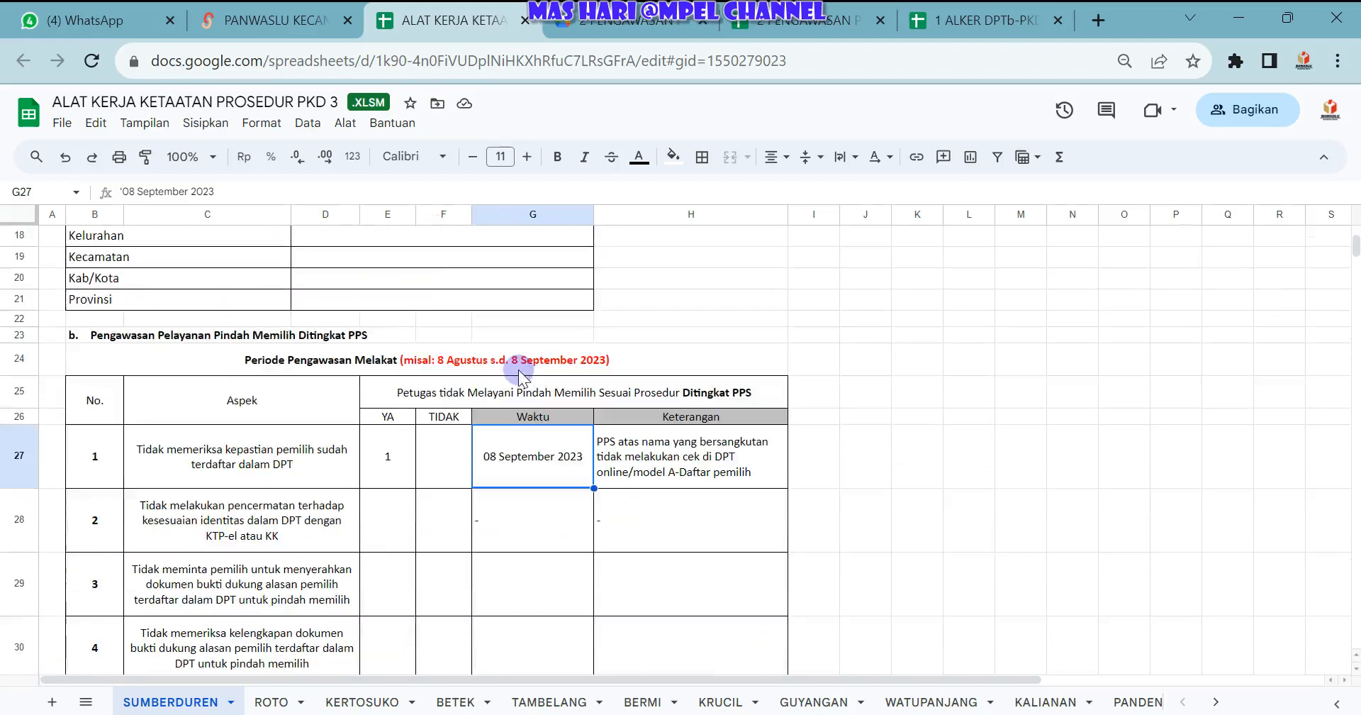
click(389, 457)
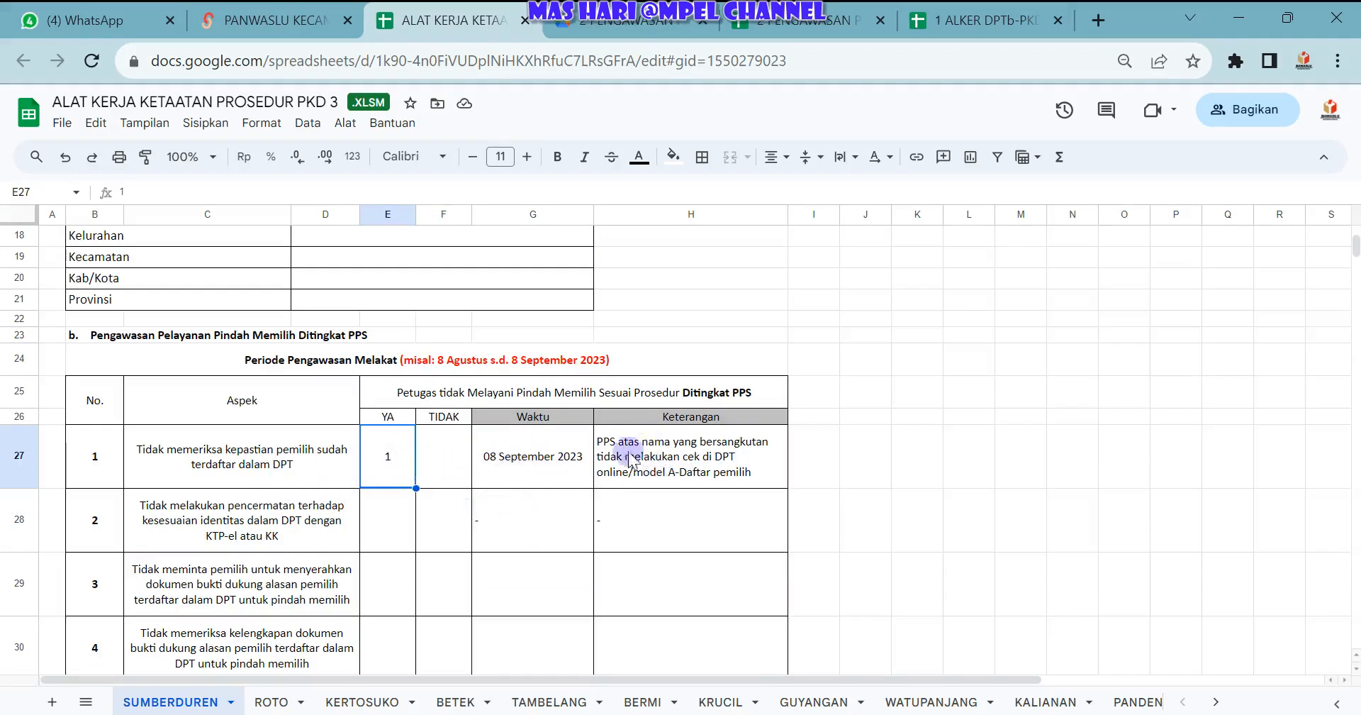
Examine the aspect descriptions and their YA and TIDAK cells down to aspect 10 in the section 2b table.
scroll(500, 490, down, 2)
scroll(500, 491, down, 3)
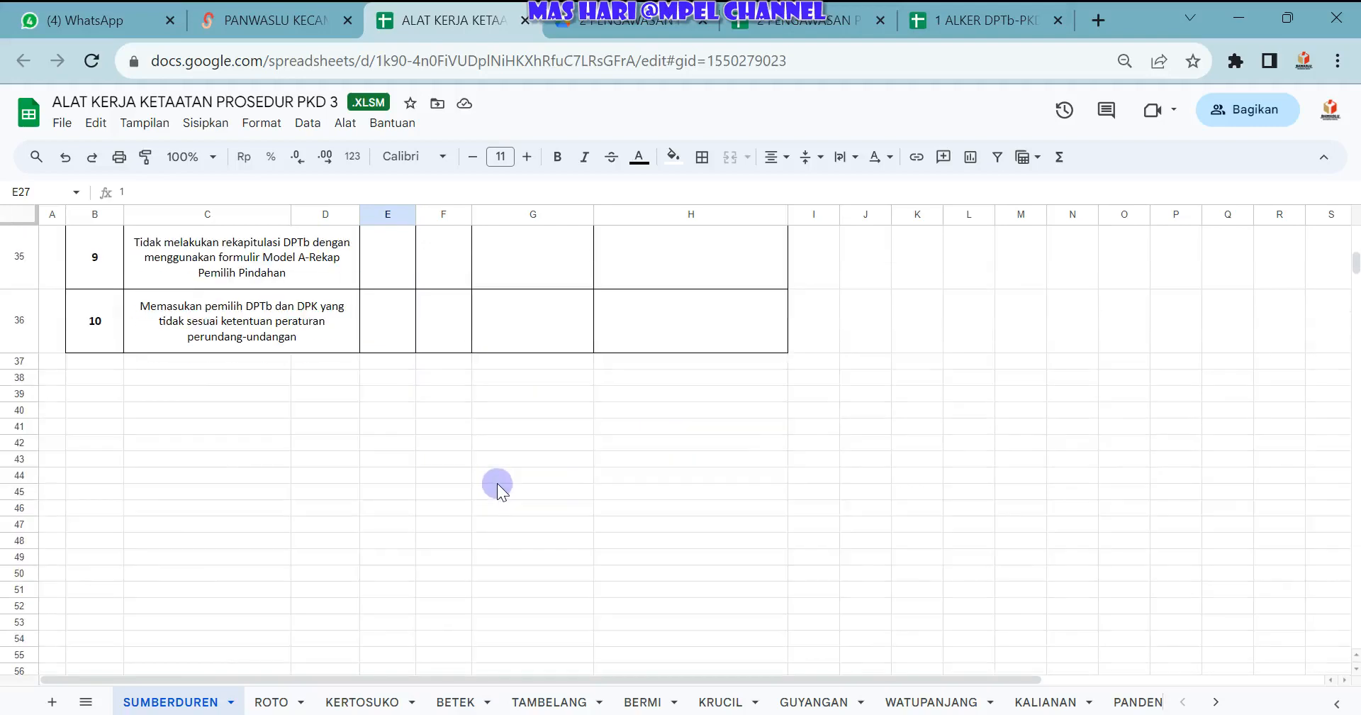
scroll(500, 489, up, 3)
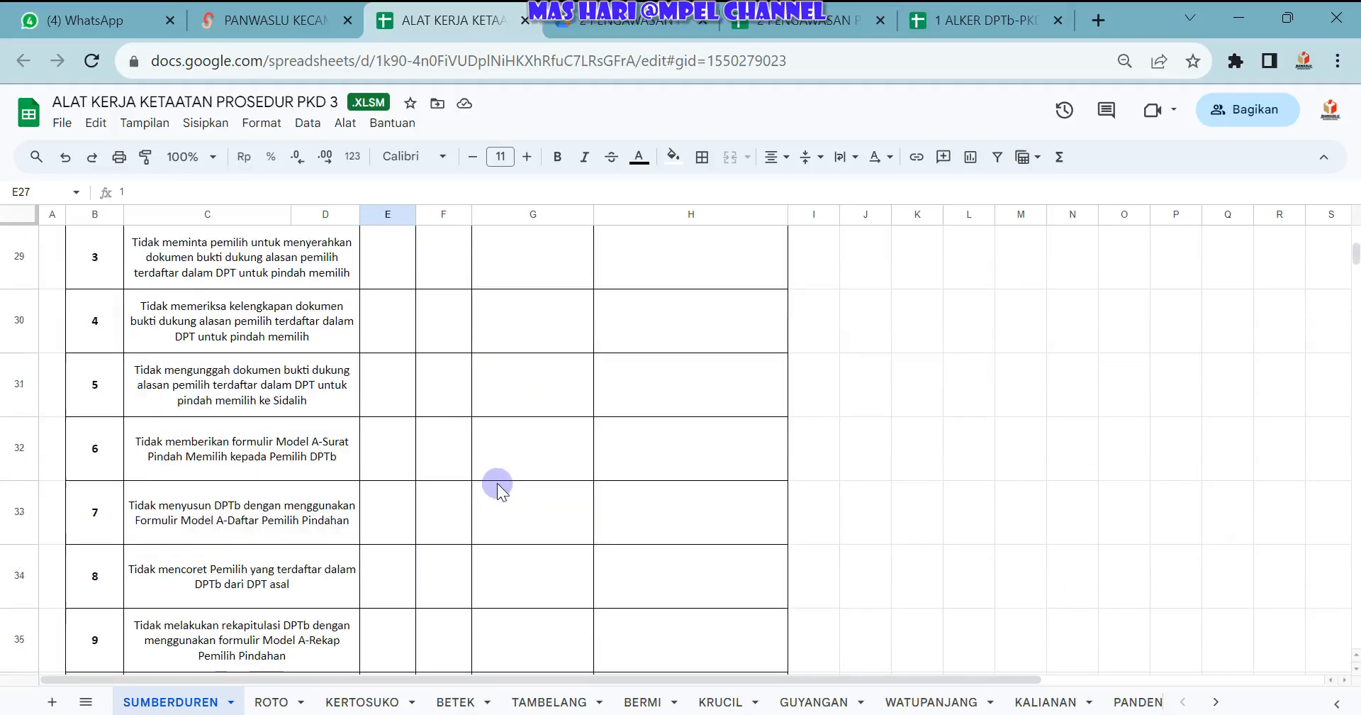
click(397, 447)
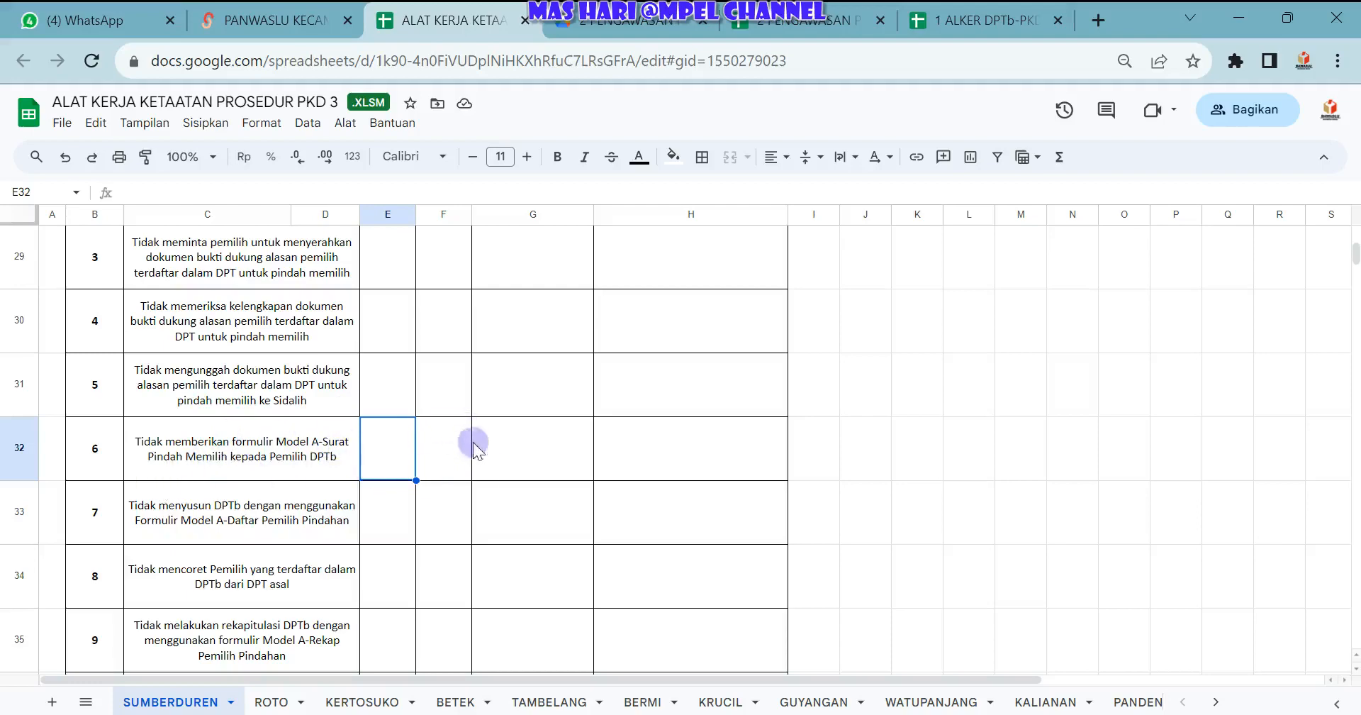
scroll(426, 468, up, 5)
scroll(421, 468, down, 5)
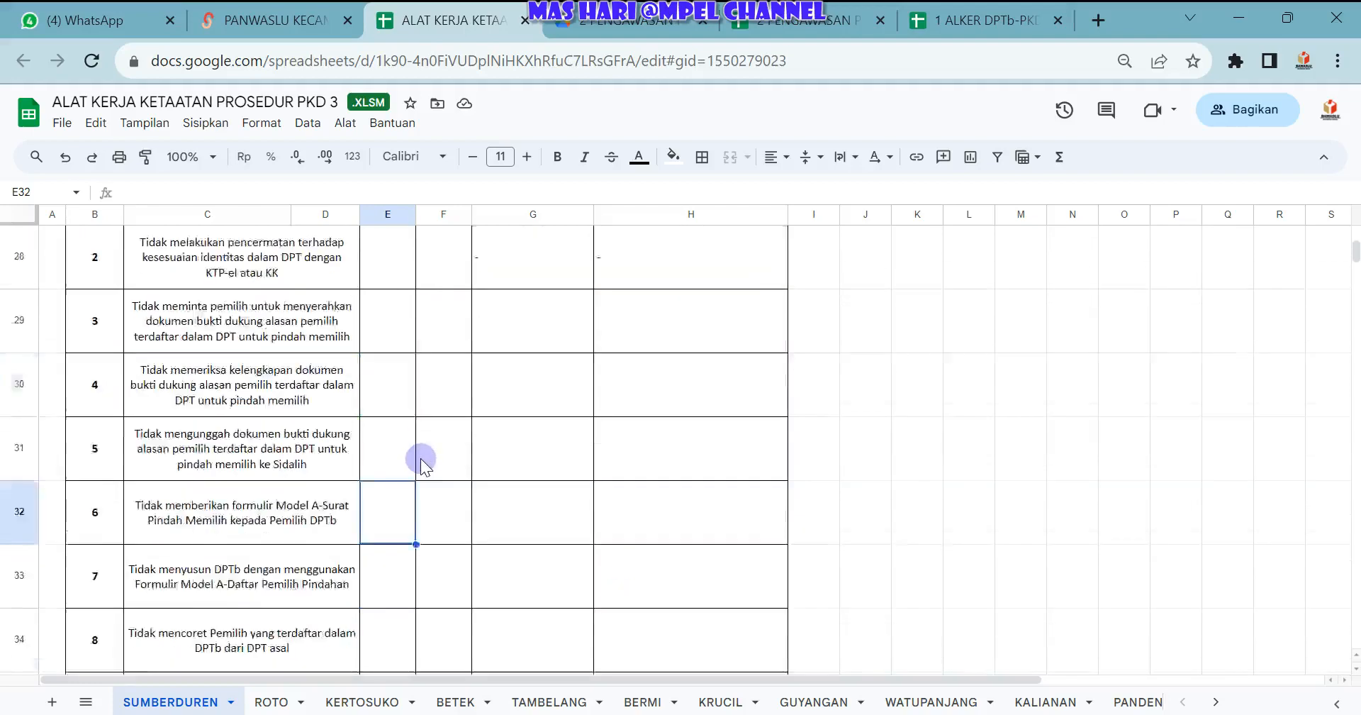
scroll(420, 457, up, 3)
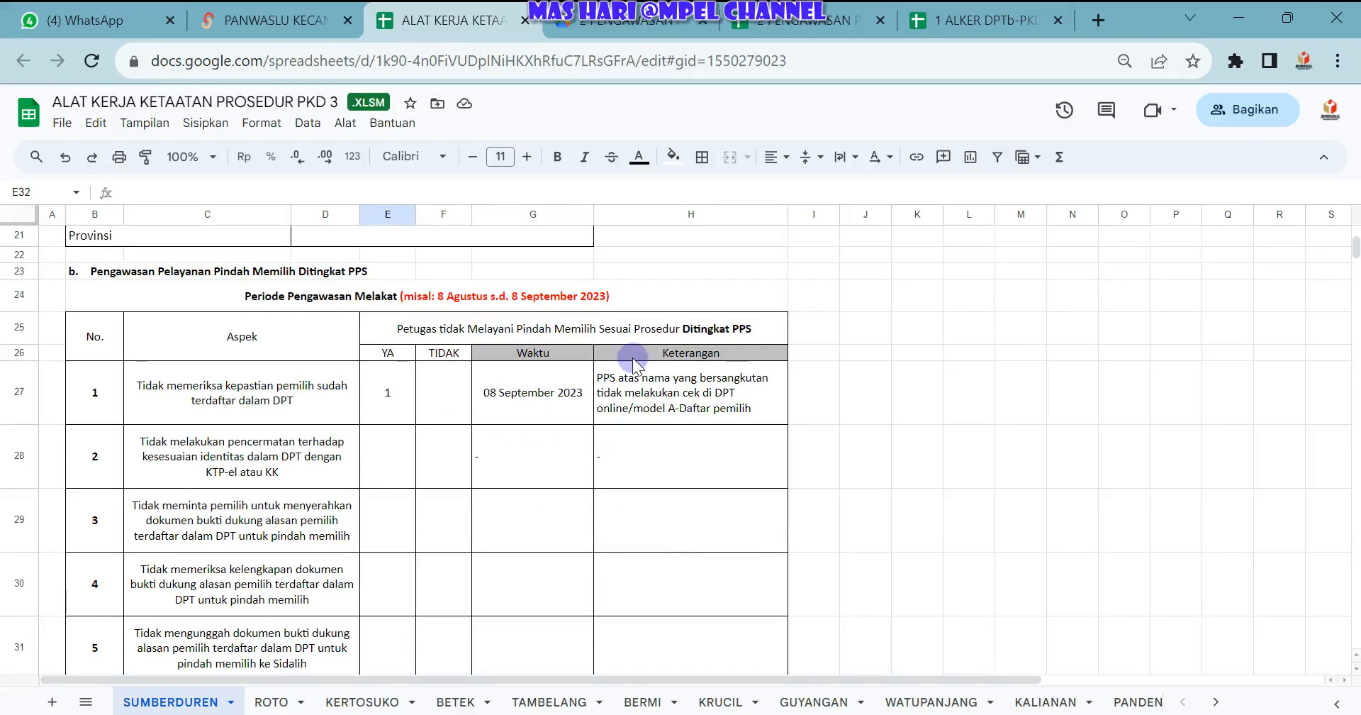
Examine how the Keterangan and Waktu columns of the section 2b table are filled in for each aspect.
click(640, 382)
click(684, 613)
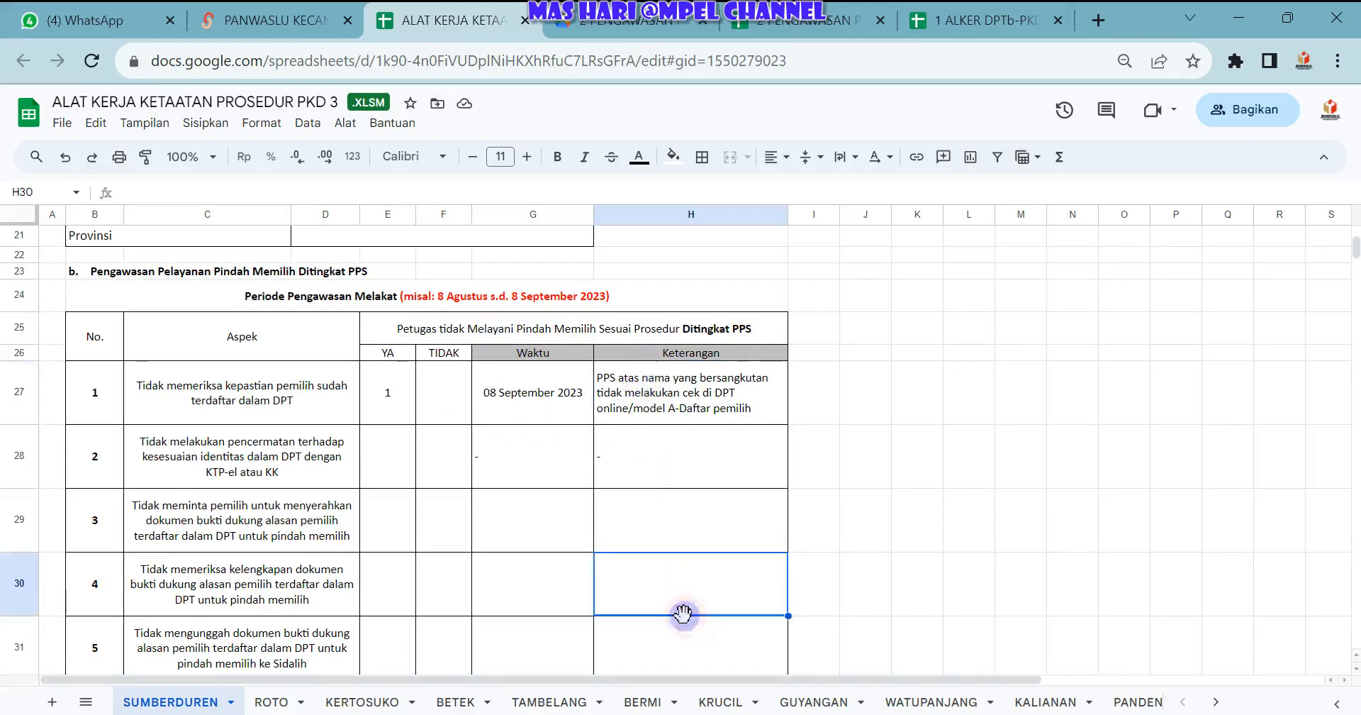
click(653, 651)
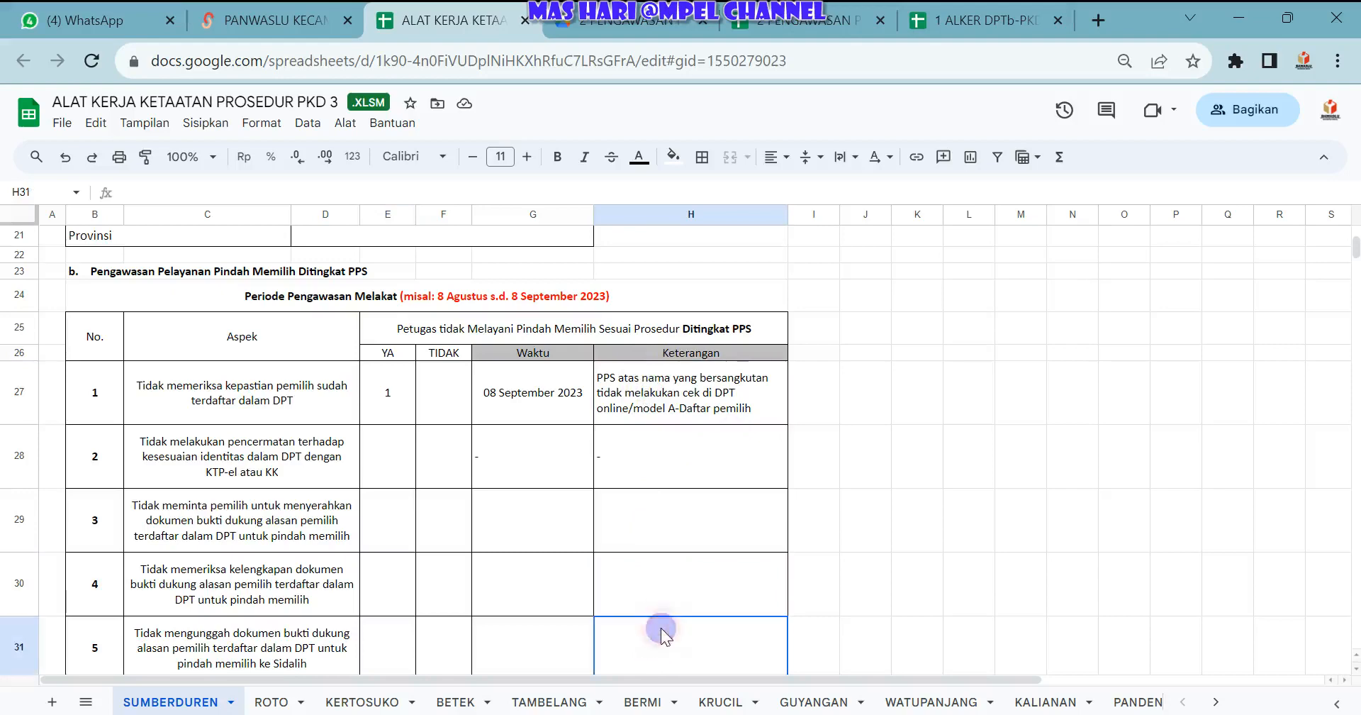
scroll(461, 575, down, 2)
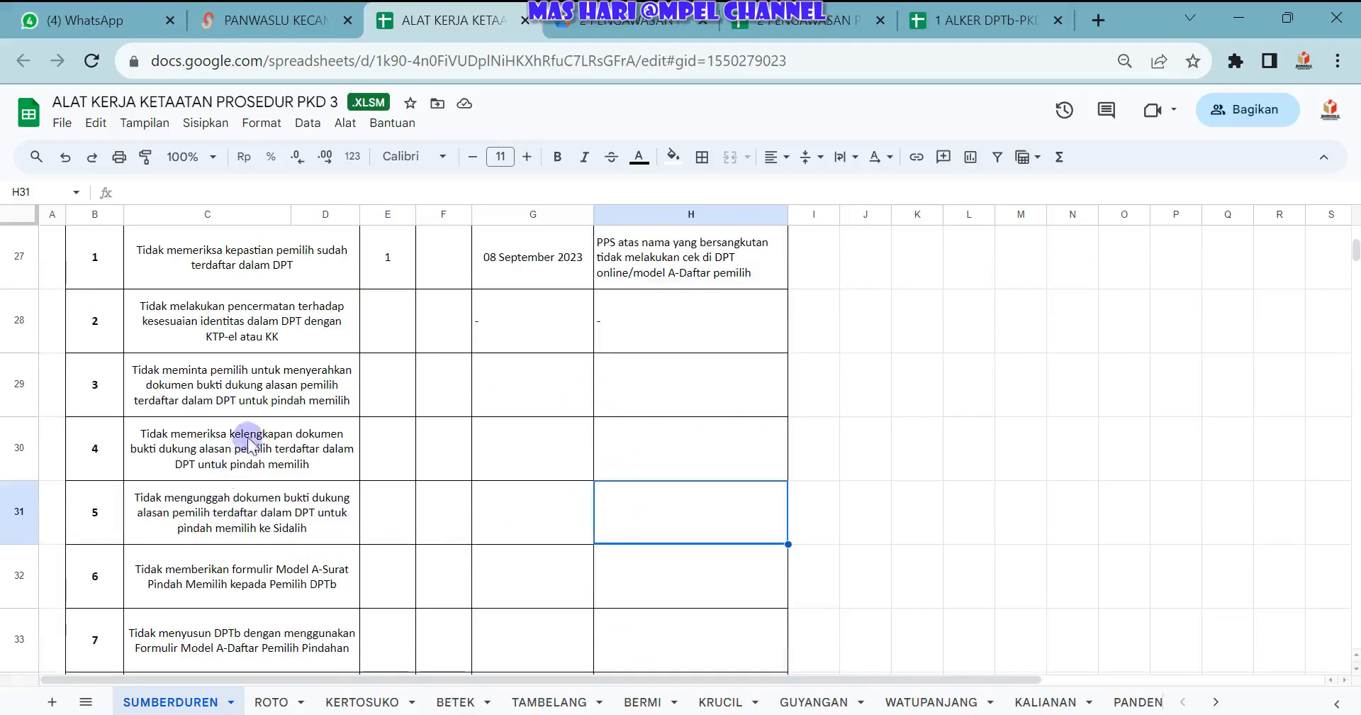
scroll(423, 512, up, 2)
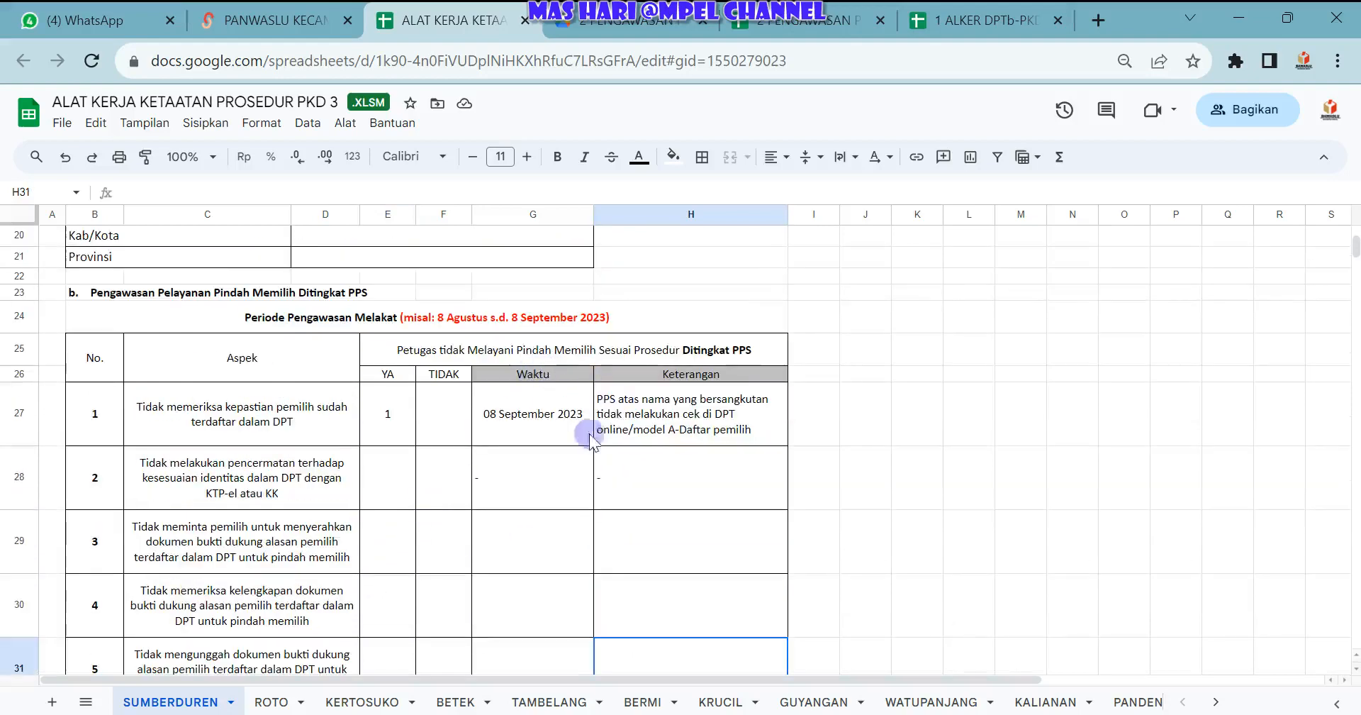
click(490, 414)
click(528, 486)
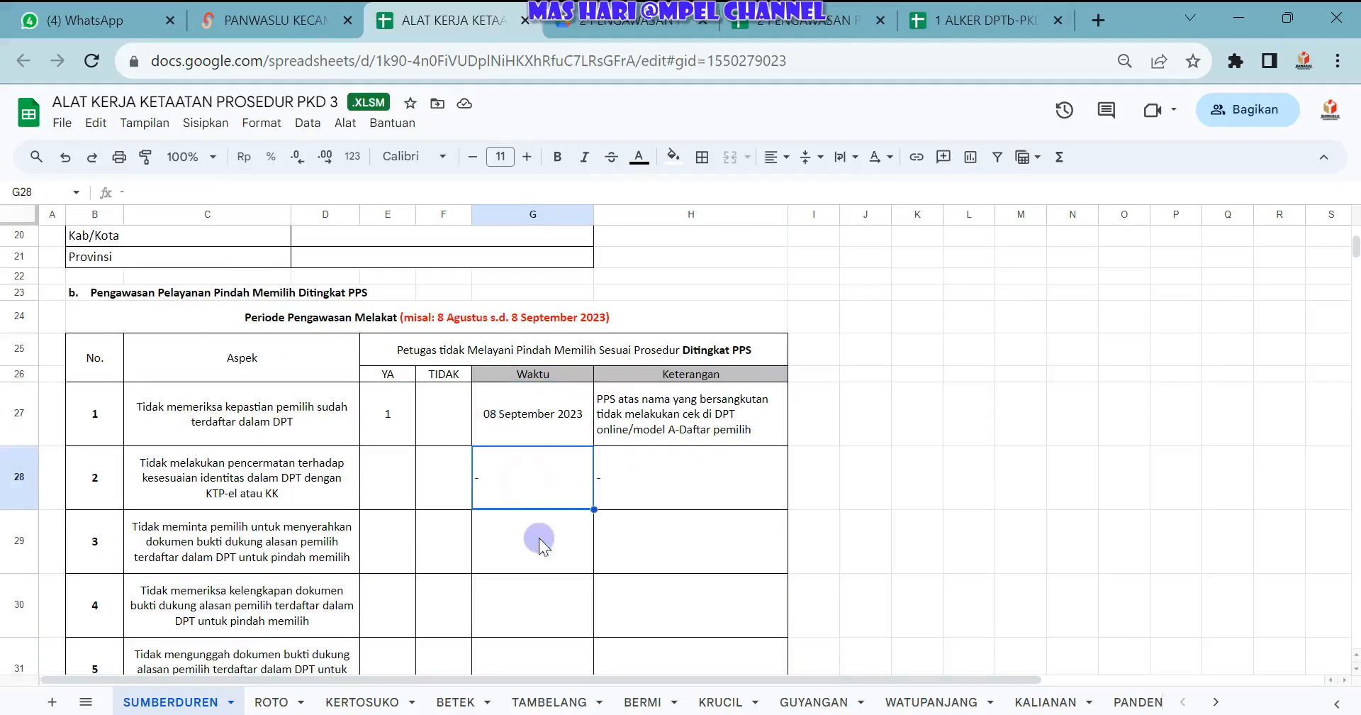
click(536, 541)
scroll(536, 566, down, 2)
click(532, 474)
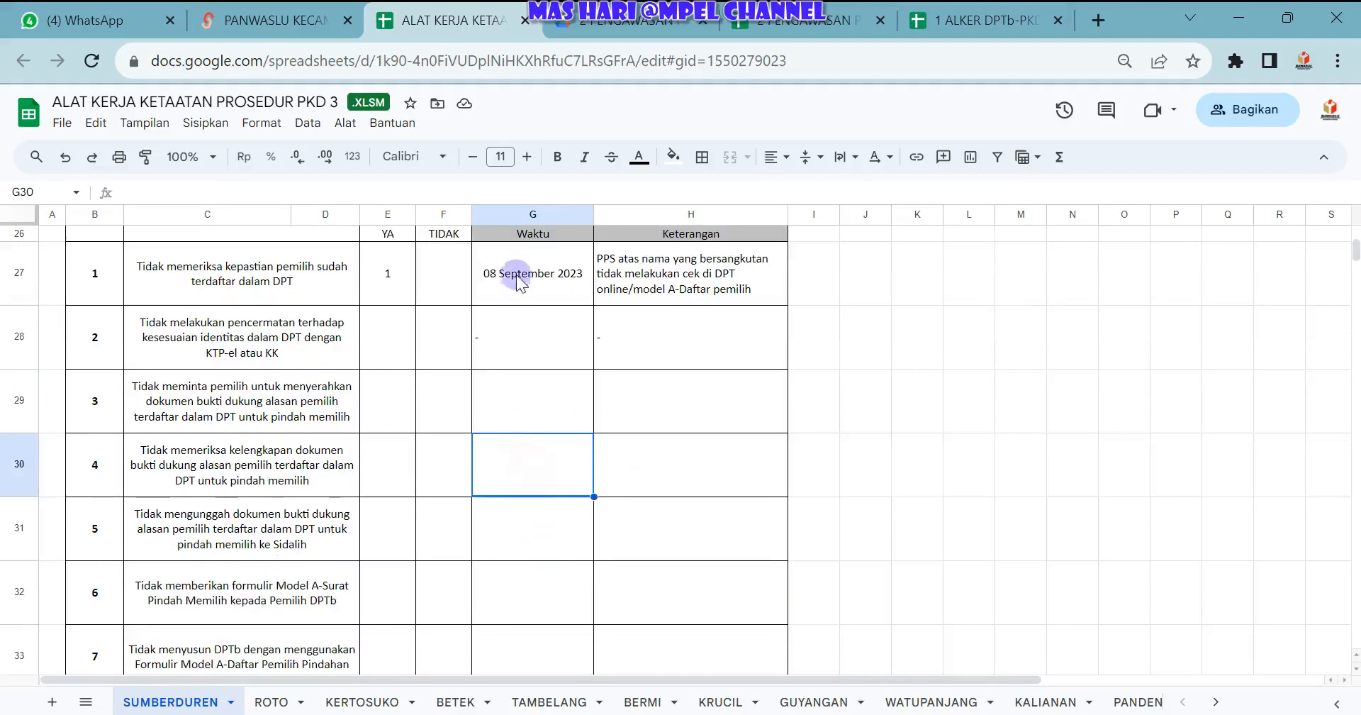
click(512, 275)
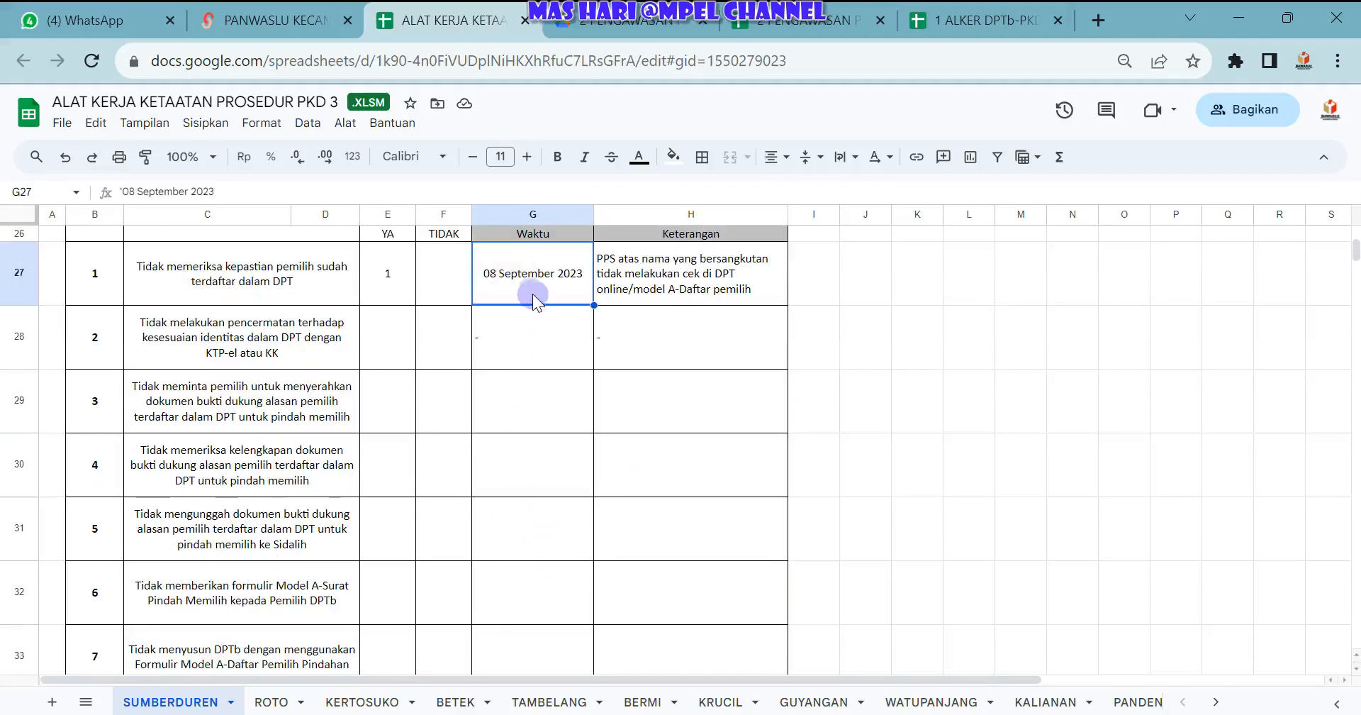
scroll(512, 481, down, 5)
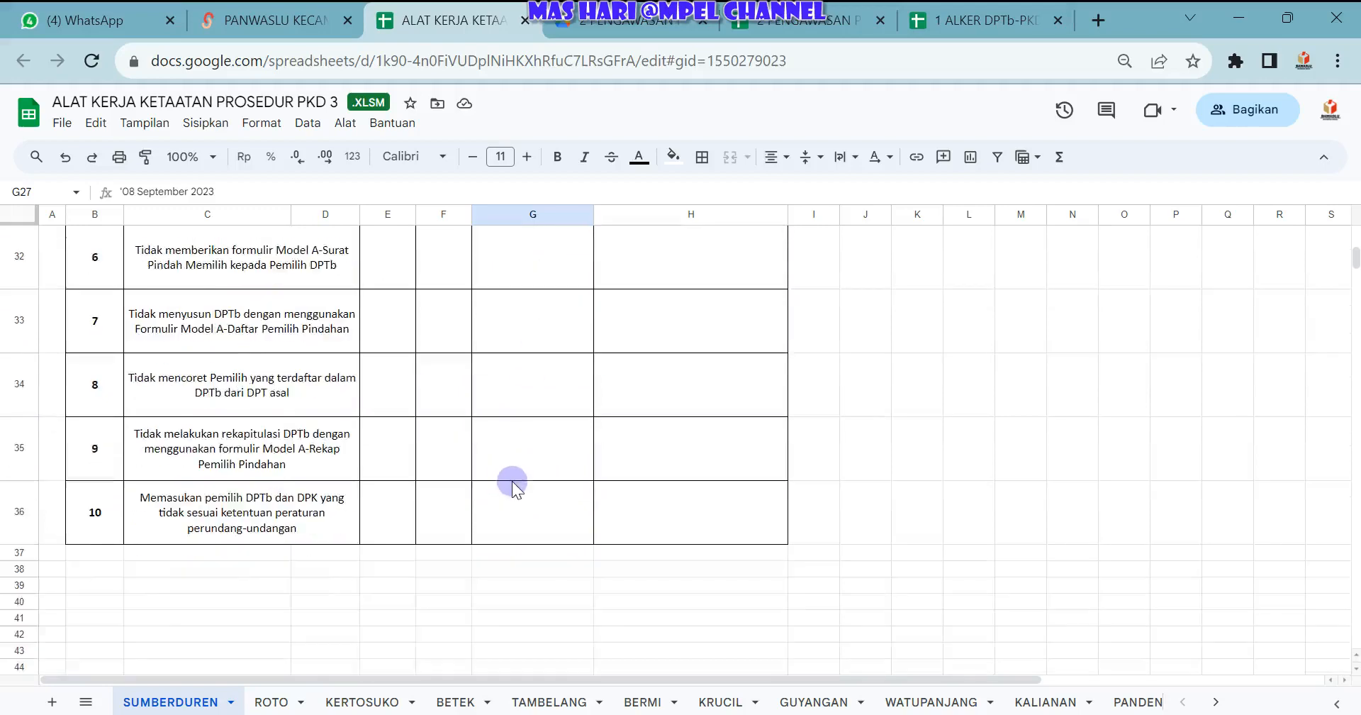
scroll(512, 481, up, 10)
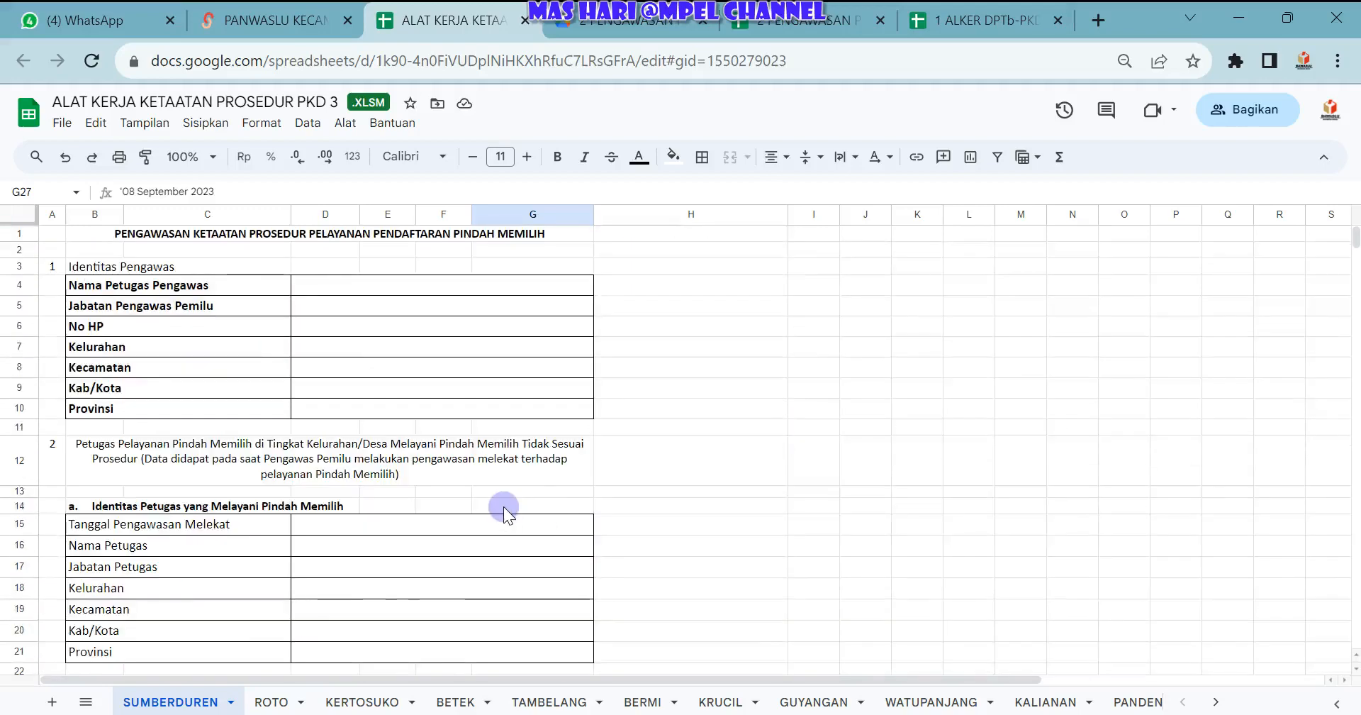
click(626, 430)
click(641, 363)
click(646, 286)
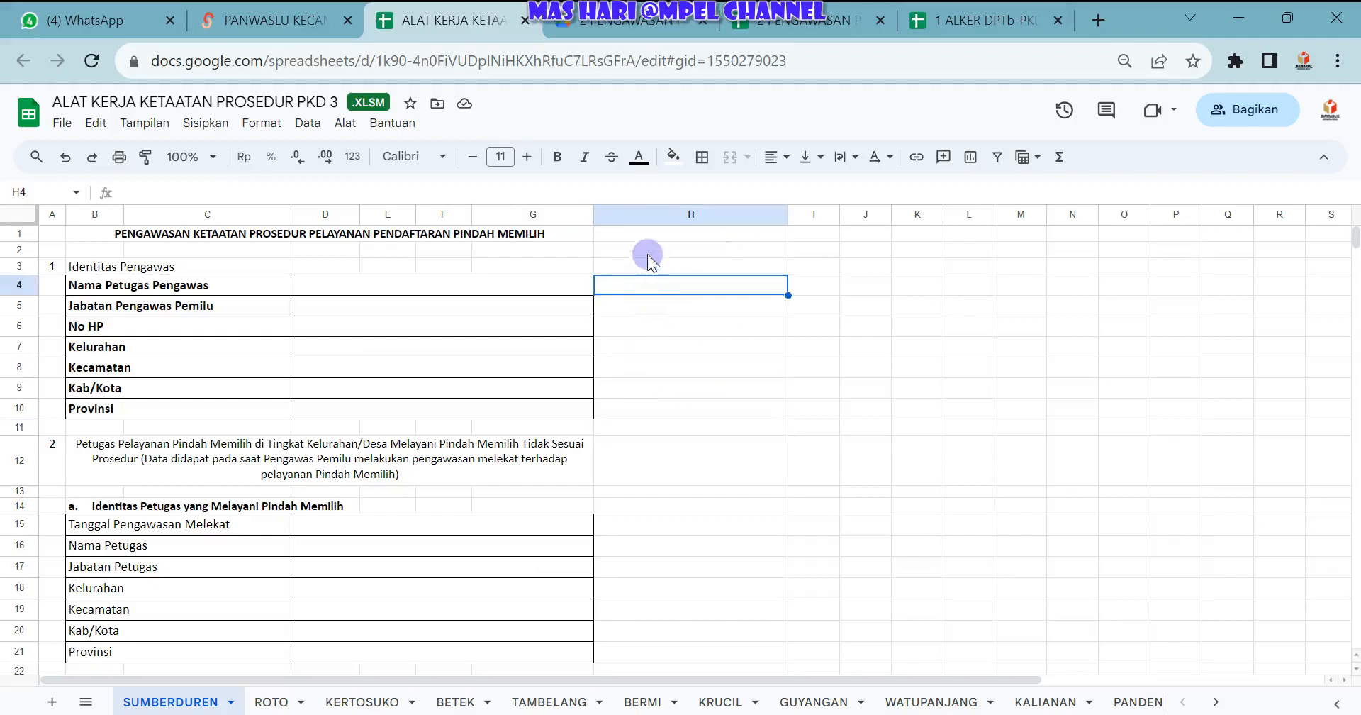
click(647, 248)
click(640, 234)
click(665, 264)
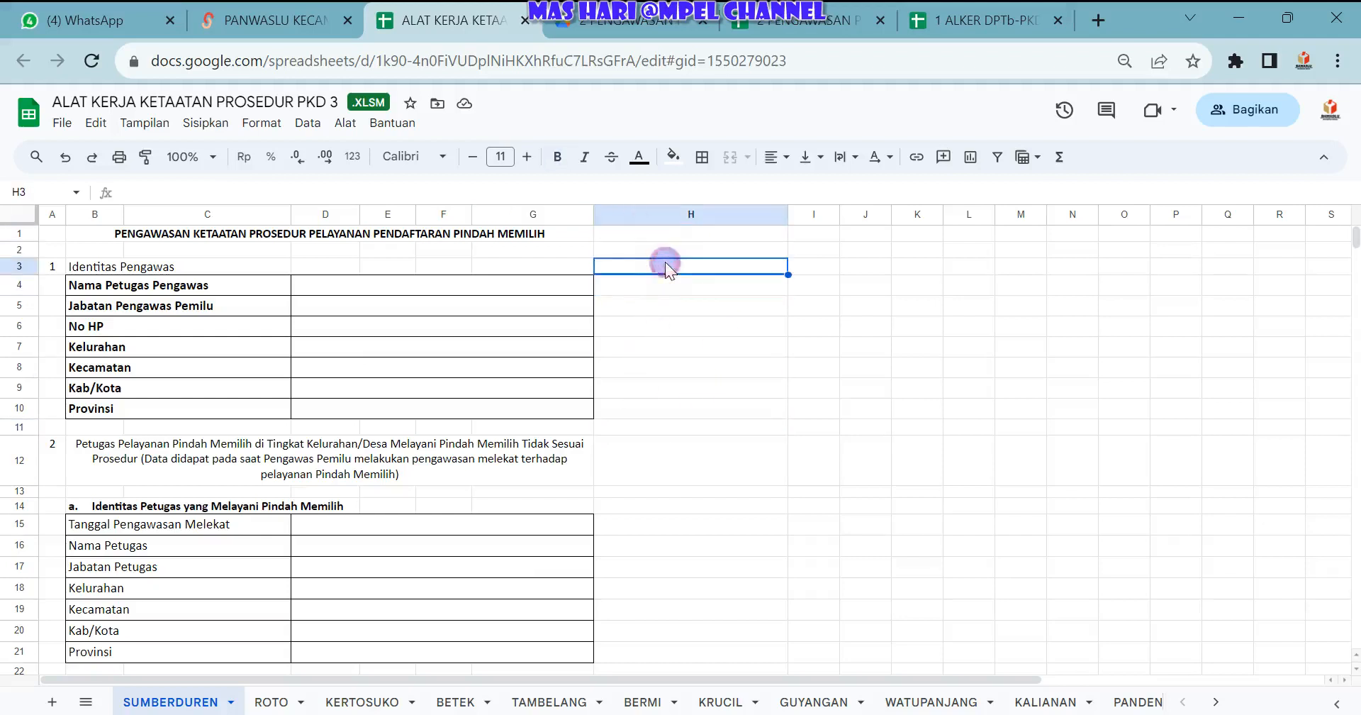
click(677, 286)
click(646, 327)
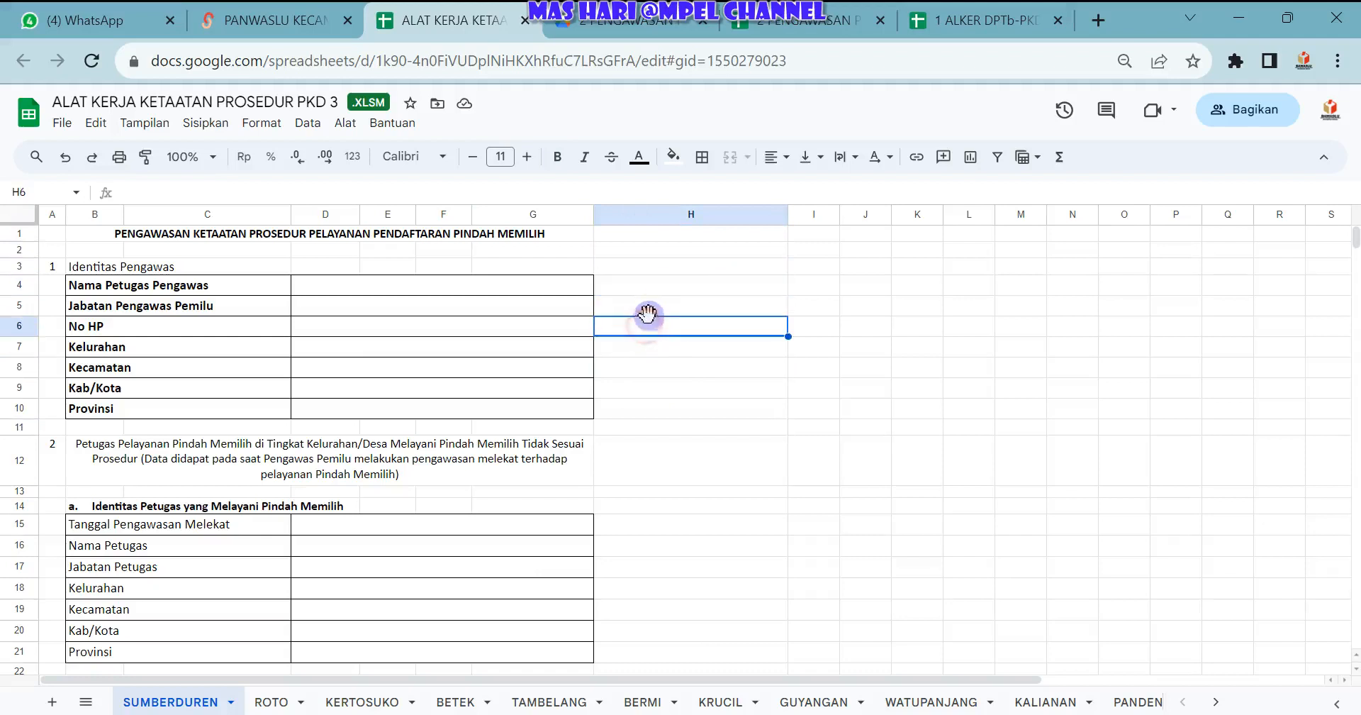
click(653, 306)
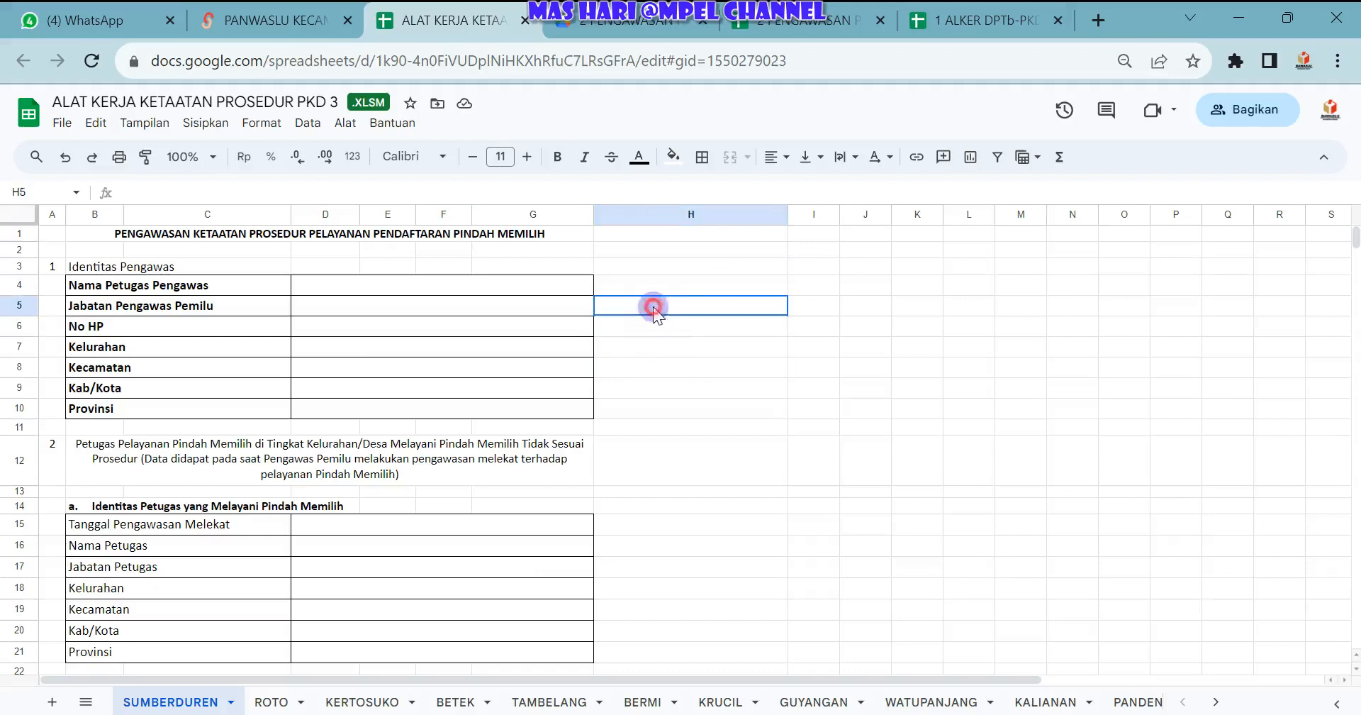
click(657, 345)
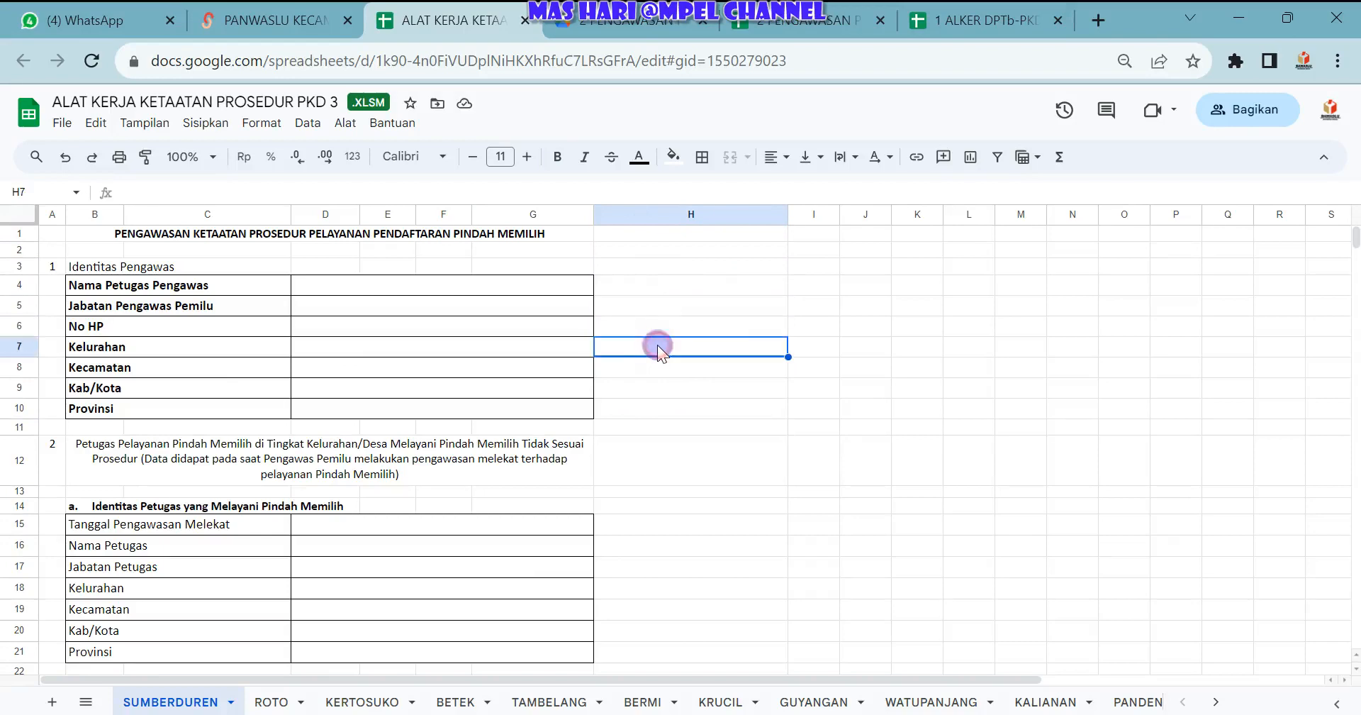
Examine the section 2a officer identity rows 15 to 21 together with the empty cells beside them in columns H and I.
scroll(658, 345, down, 1)
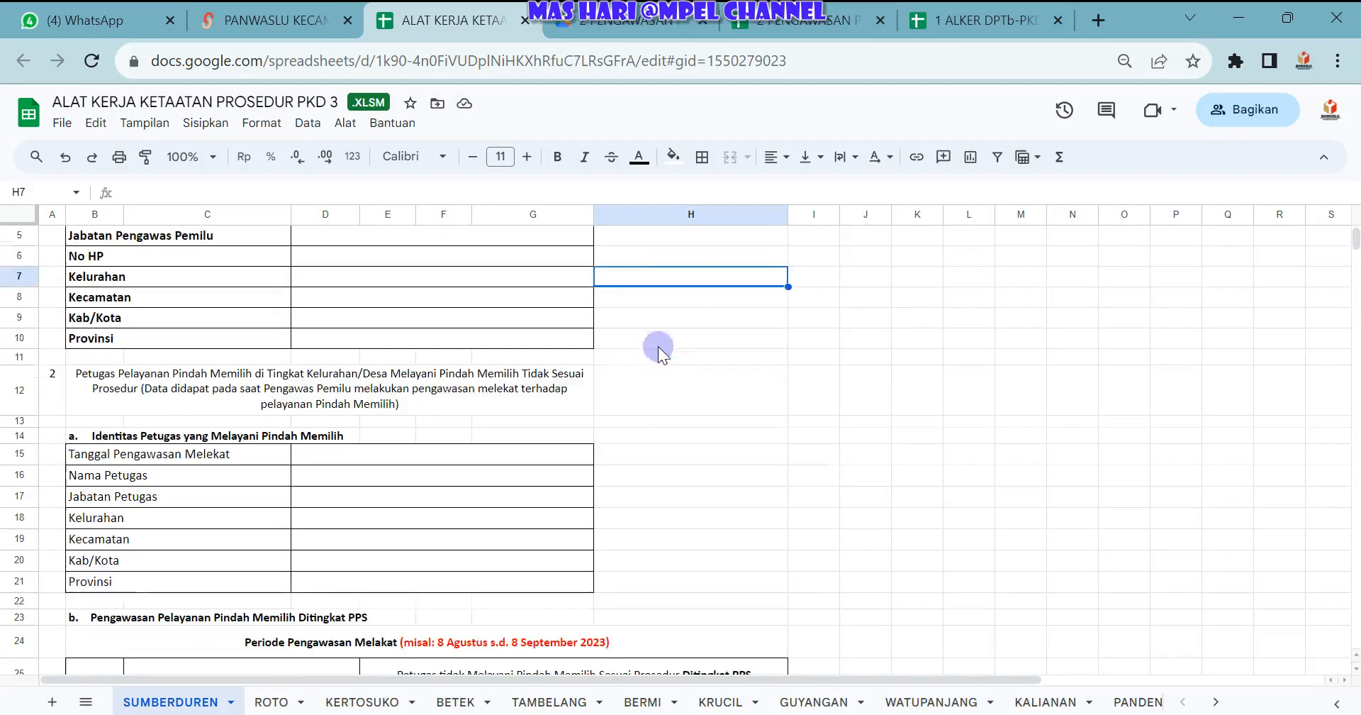
click(661, 403)
click(656, 433)
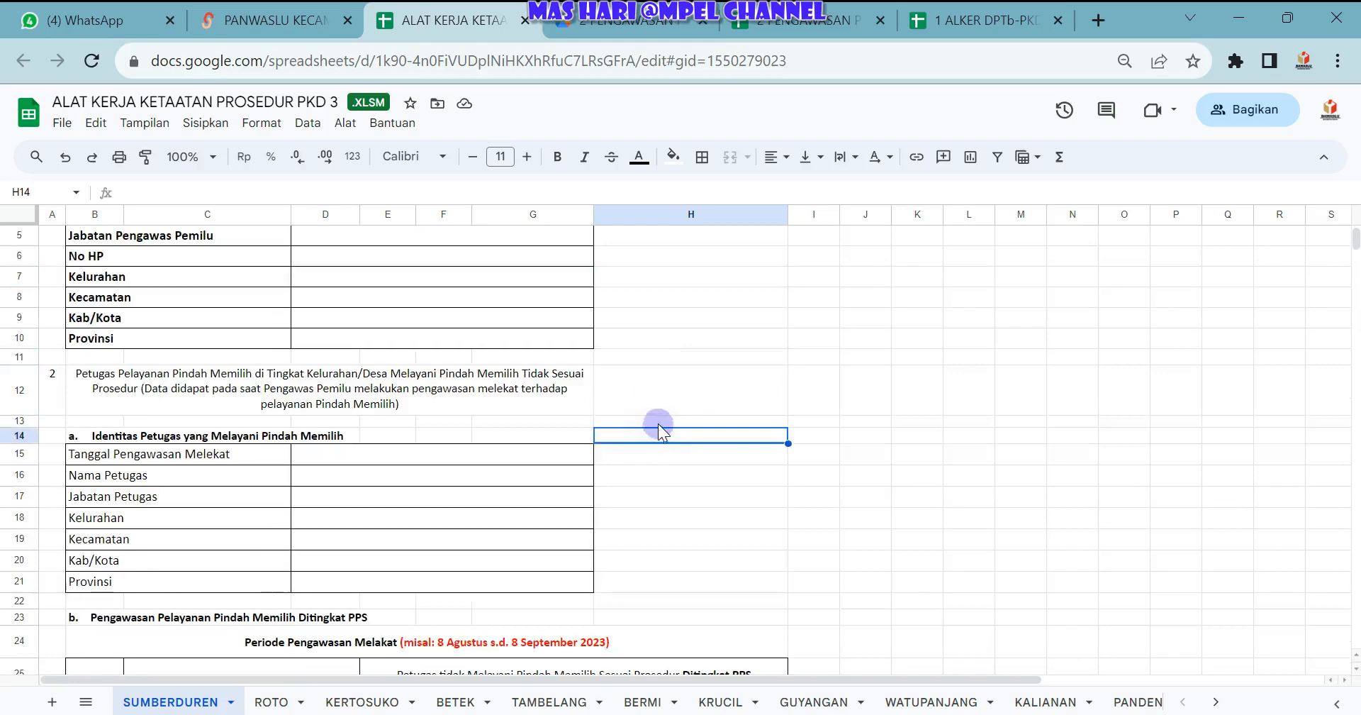
scroll(657, 429, down, 1)
click(649, 413)
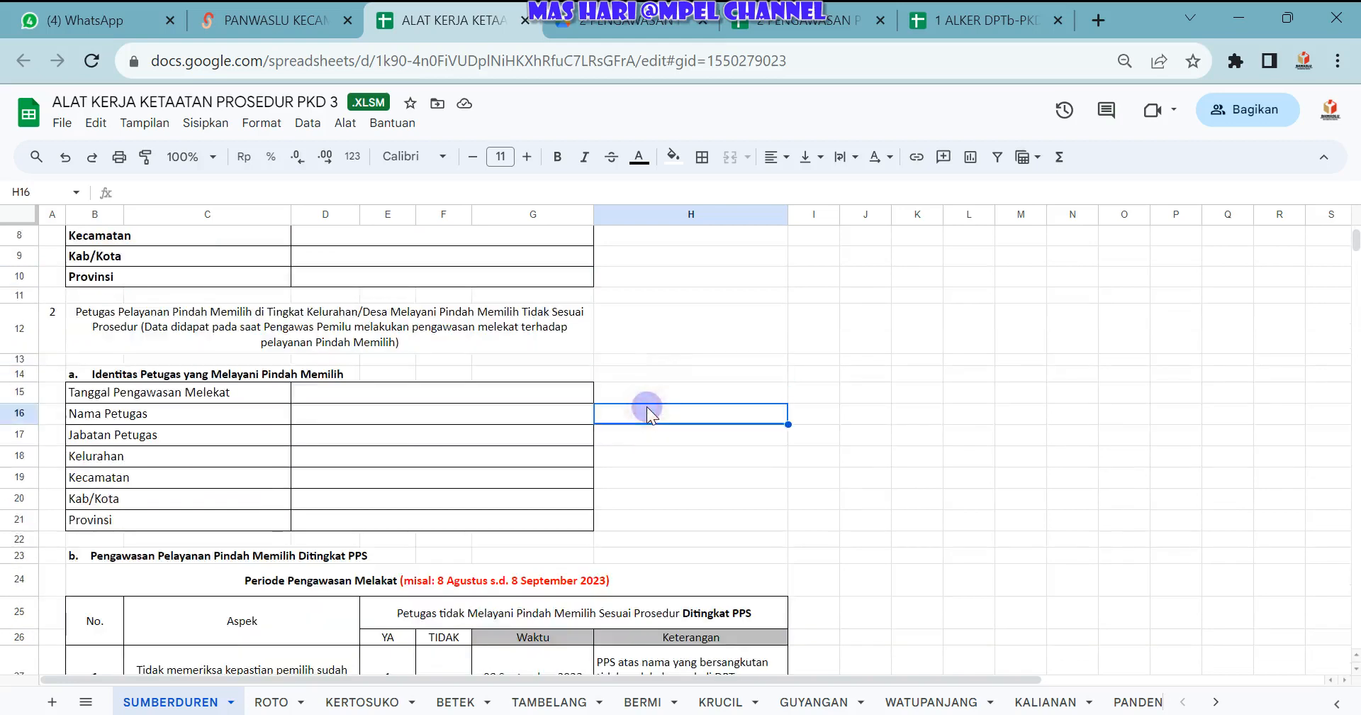
click(654, 478)
click(640, 458)
click(632, 438)
click(623, 413)
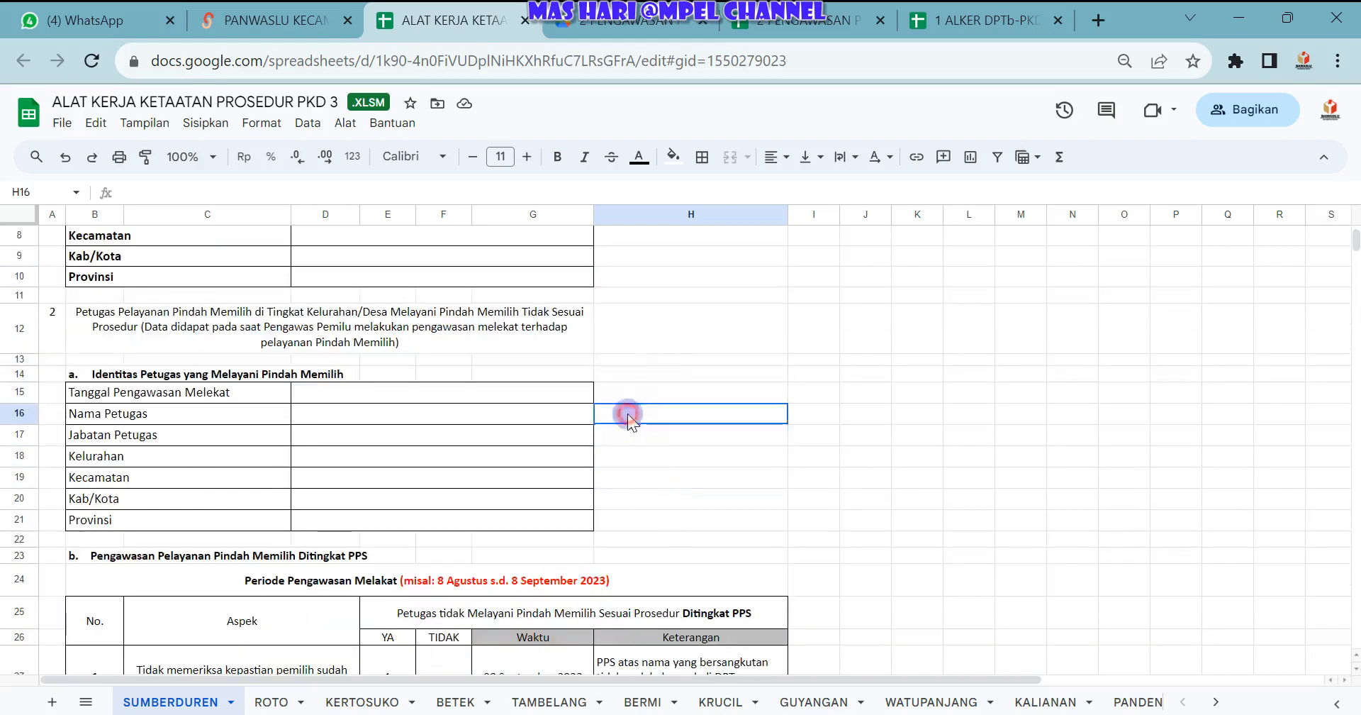
click(646, 478)
click(640, 507)
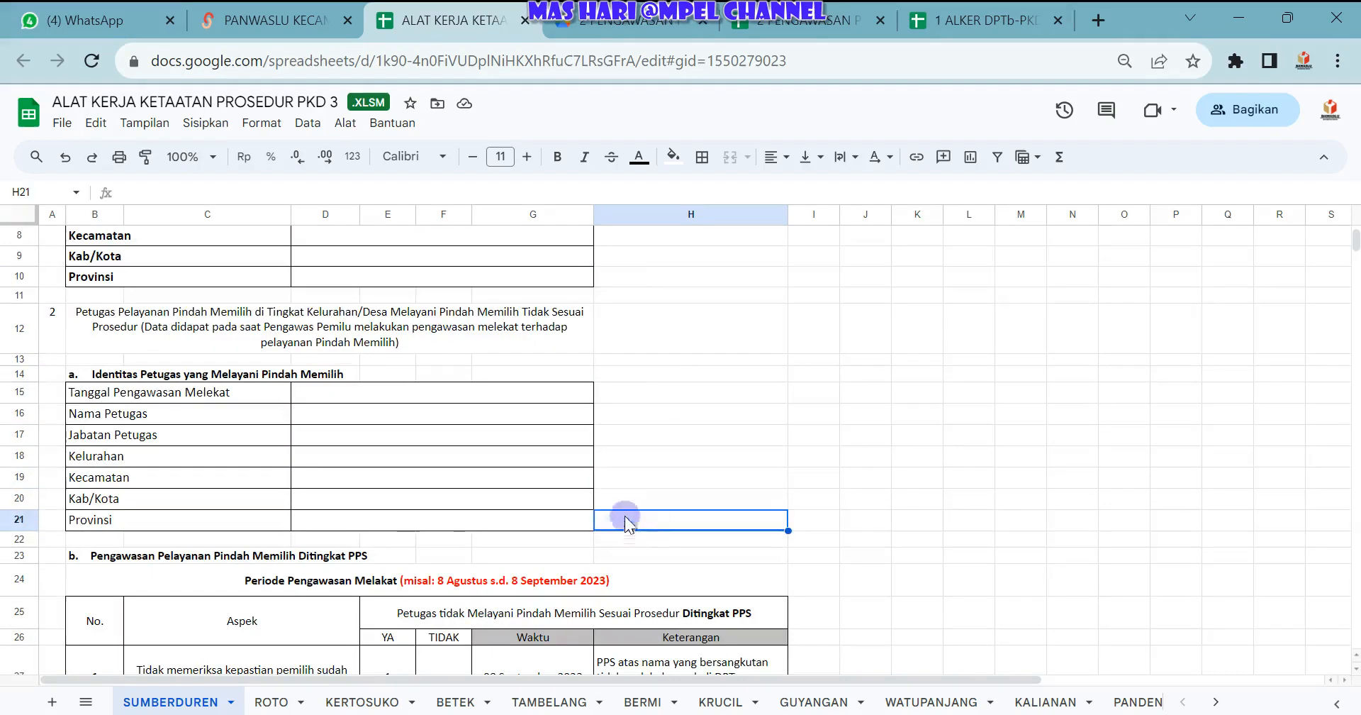
click(631, 394)
drag(645, 388, 646, 519)
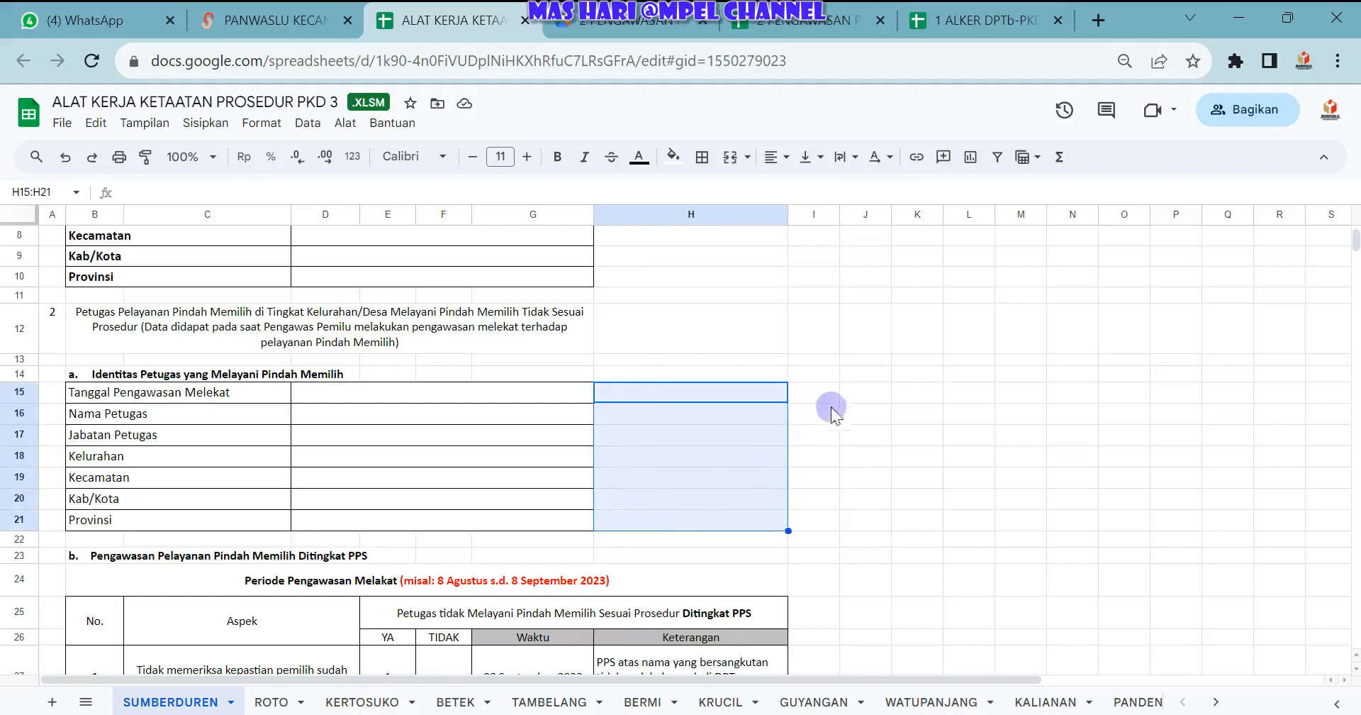
click(848, 397)
drag(802, 389, 810, 521)
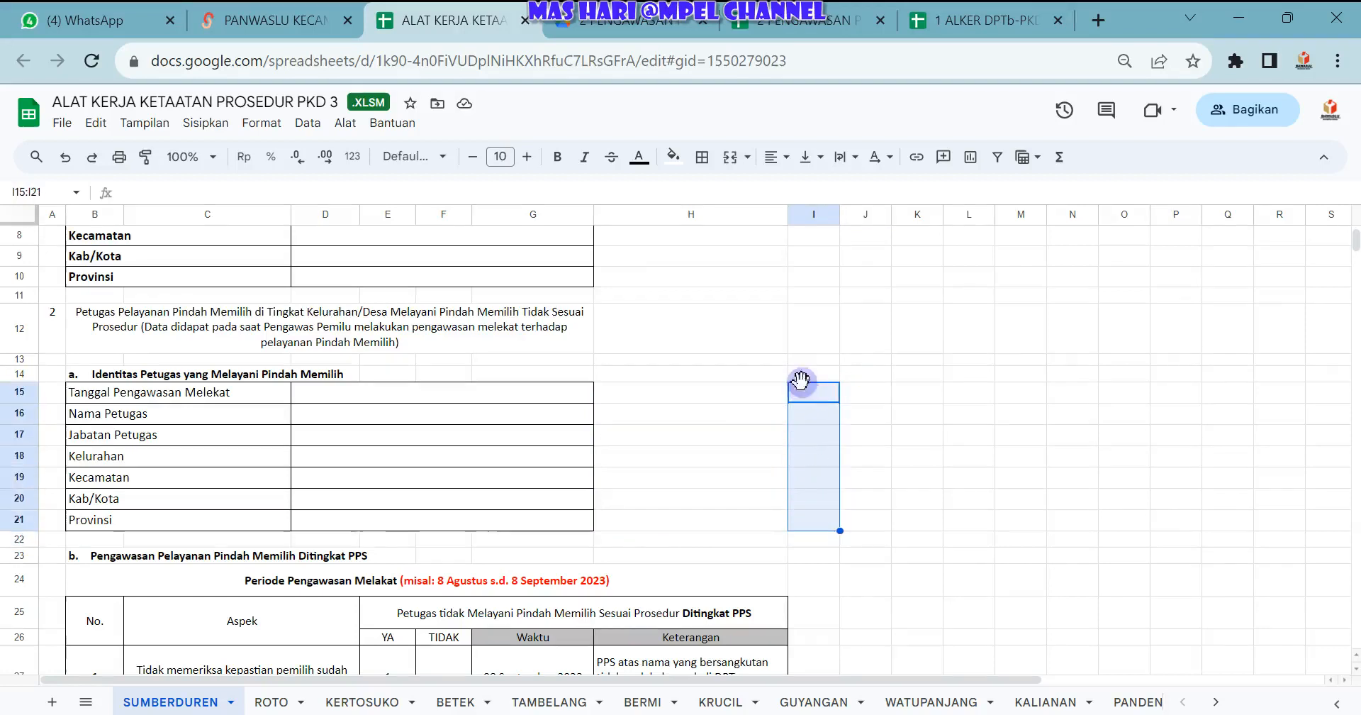
drag(685, 406, 695, 390)
drag(802, 390, 802, 529)
Review the section 1 supervisor identity fields, from Nama Petugas Pengawas to No HP.
scroll(636, 485, down, 12)
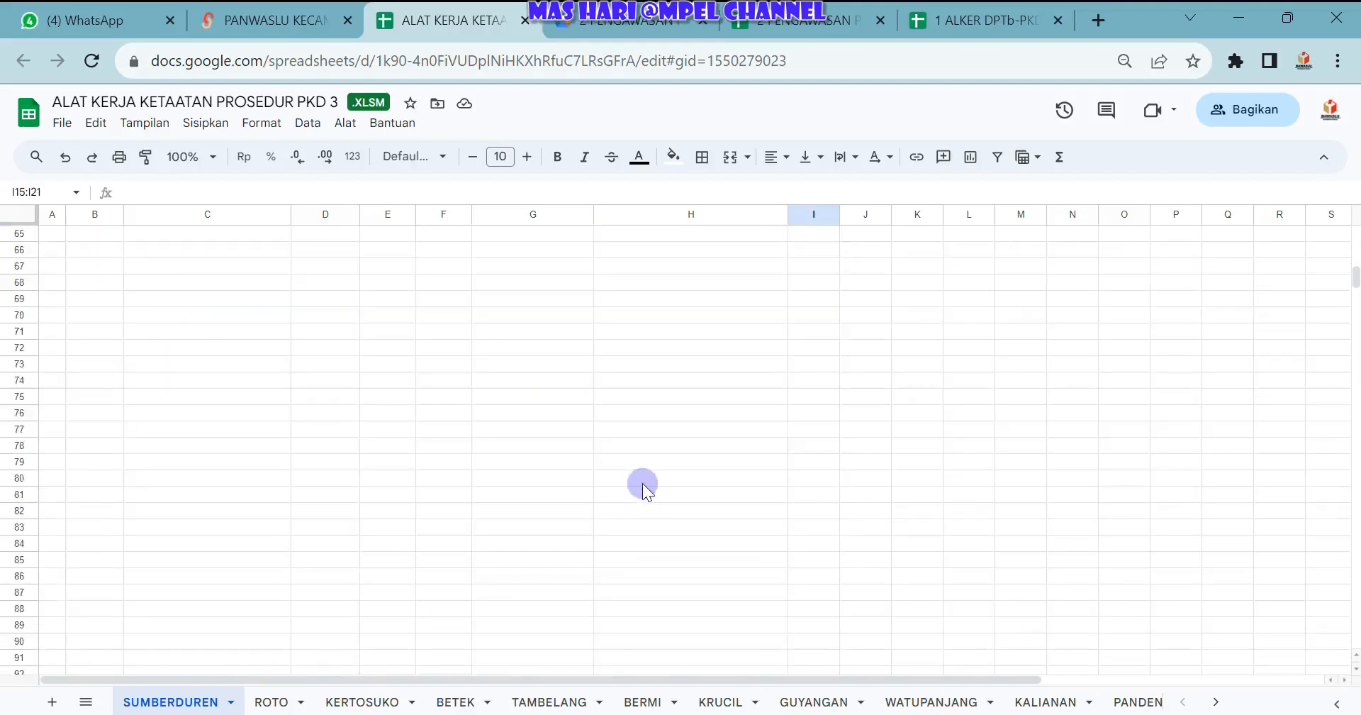
scroll(643, 484, up, 13)
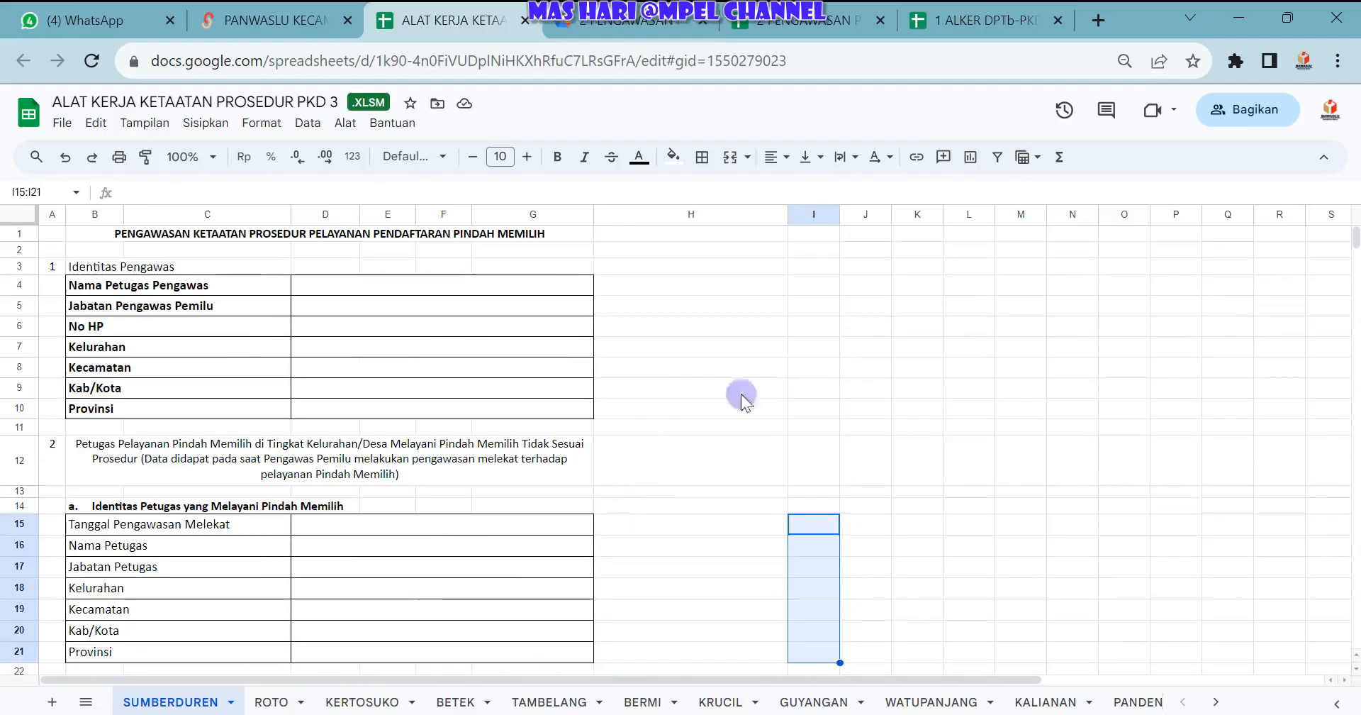
click(368, 287)
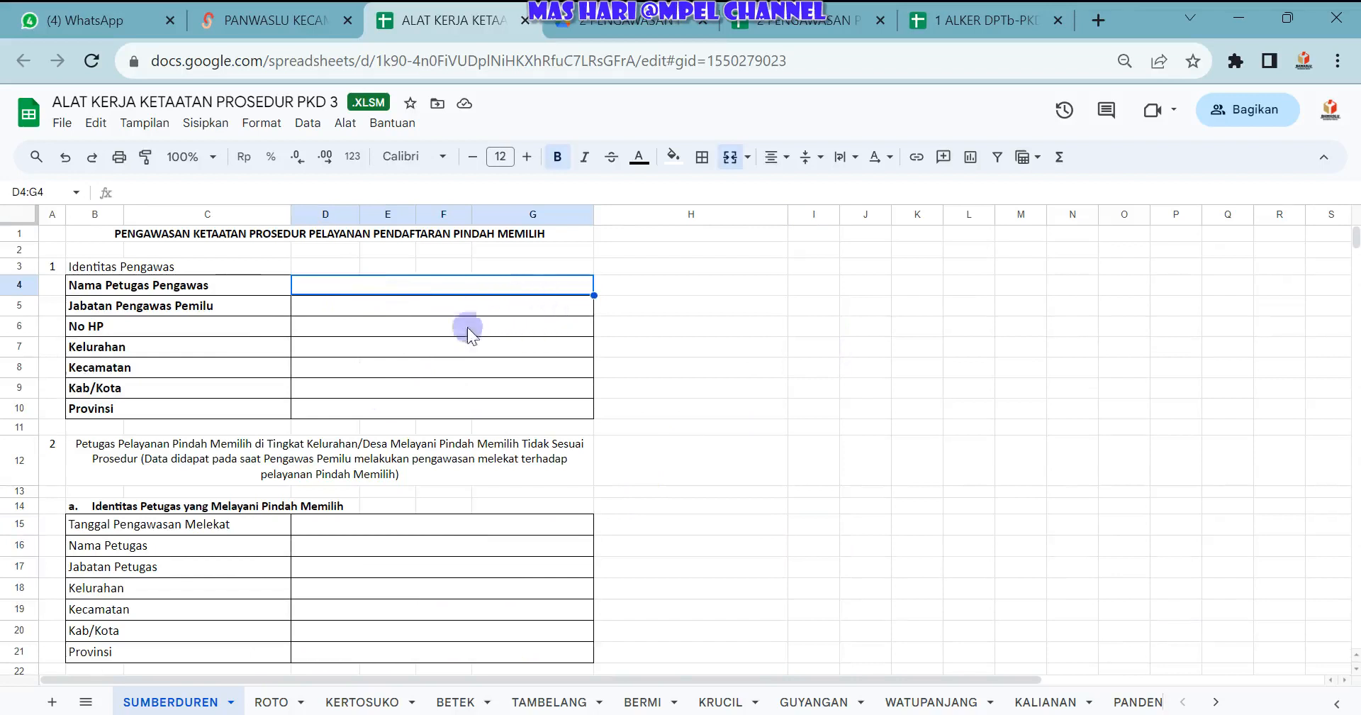
click(468, 329)
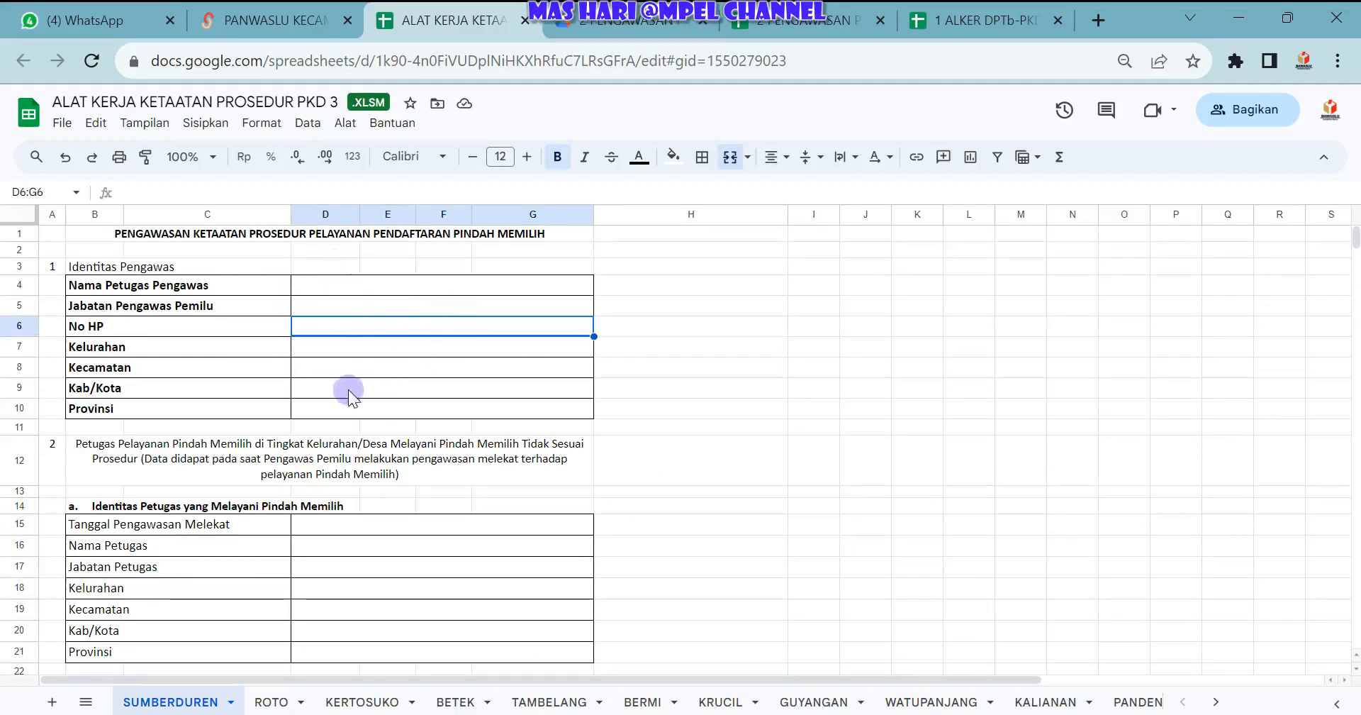